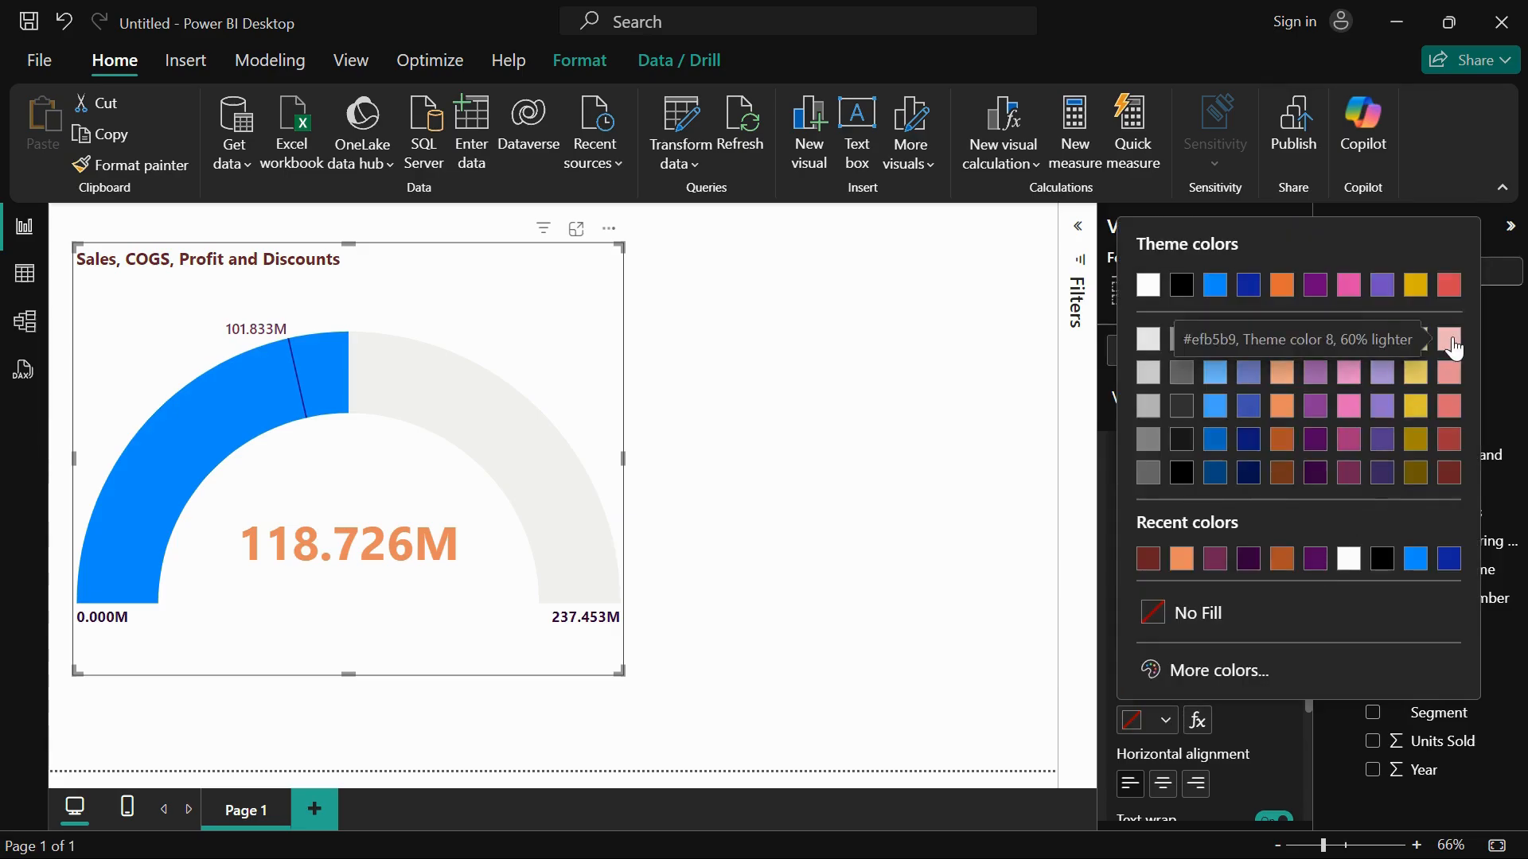
Fill the gauge title's background with Theme color 8, 60% lighter, and centre the title text horizontally
click(1450, 339)
scroll(1180, 615, down, 2)
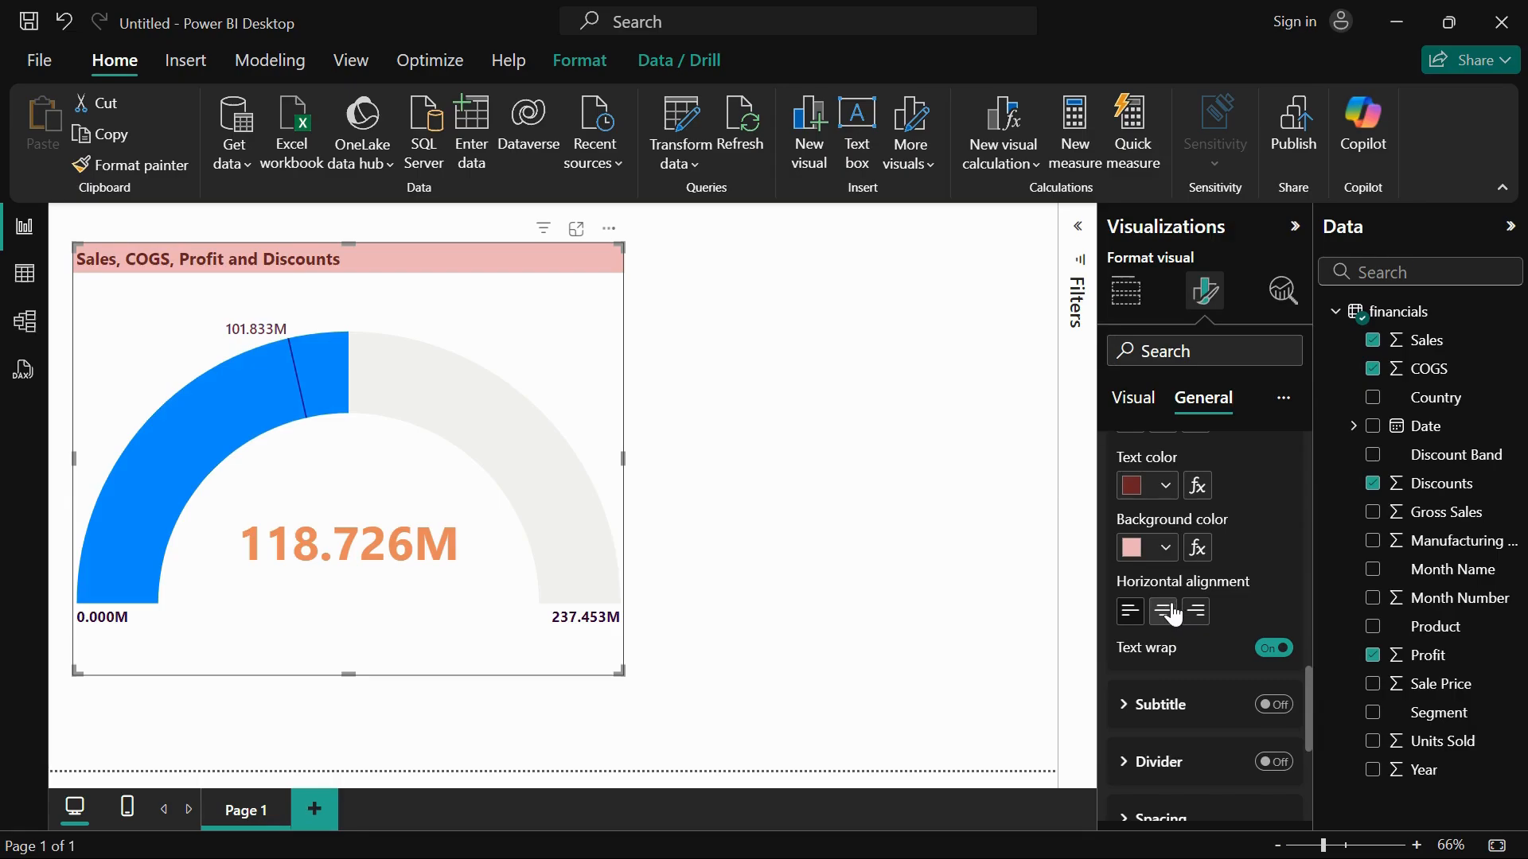
click(1175, 616)
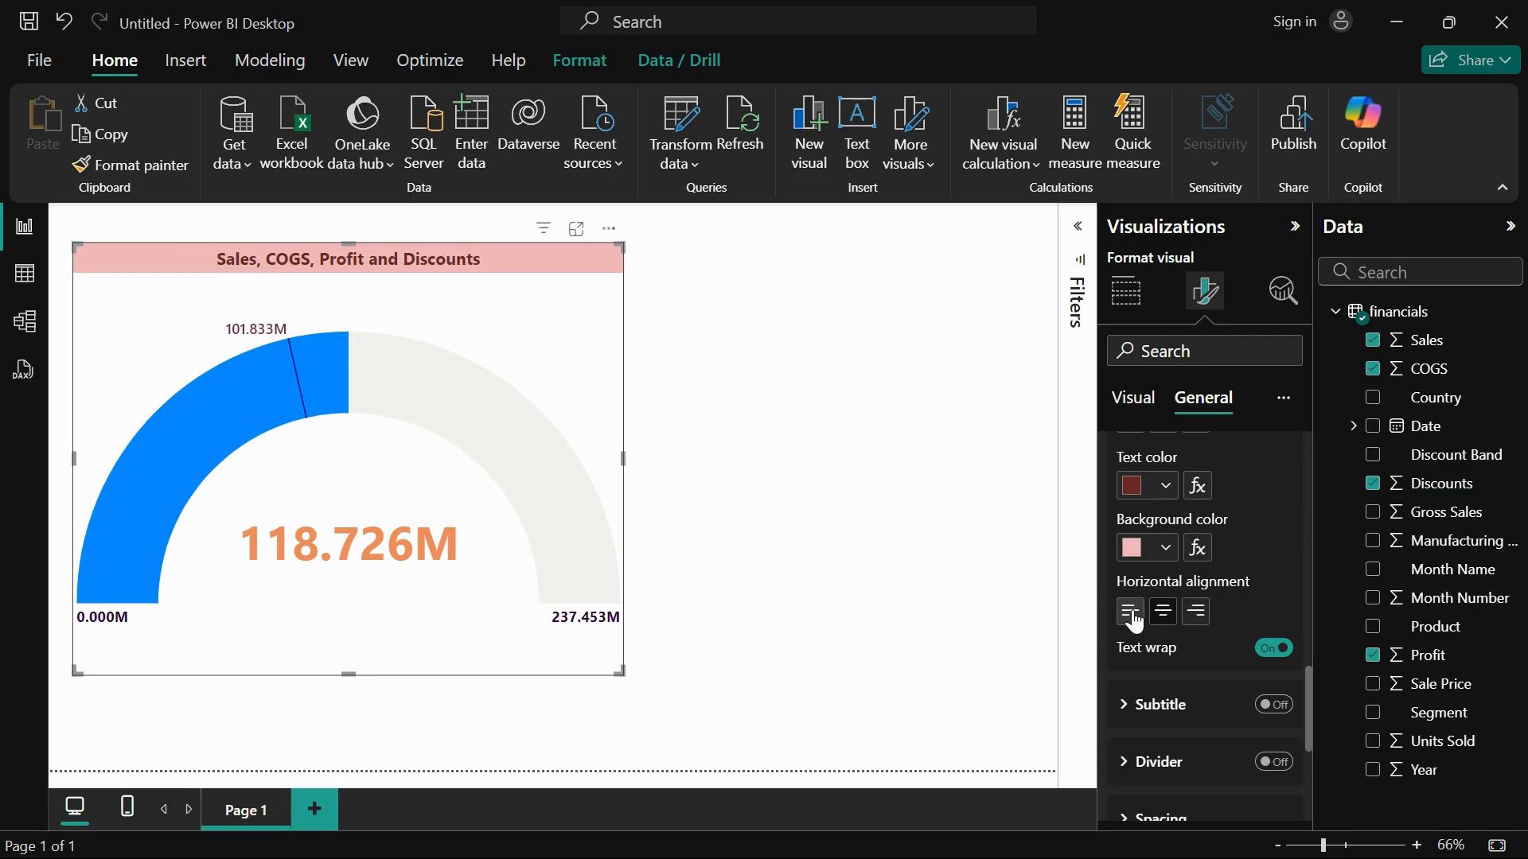
click(1134, 615)
click(1161, 616)
Switch the gauge's subtitle on to review its text, heading and font settings, and switch it off again
scroll(1194, 684, down, 2)
click(1276, 544)
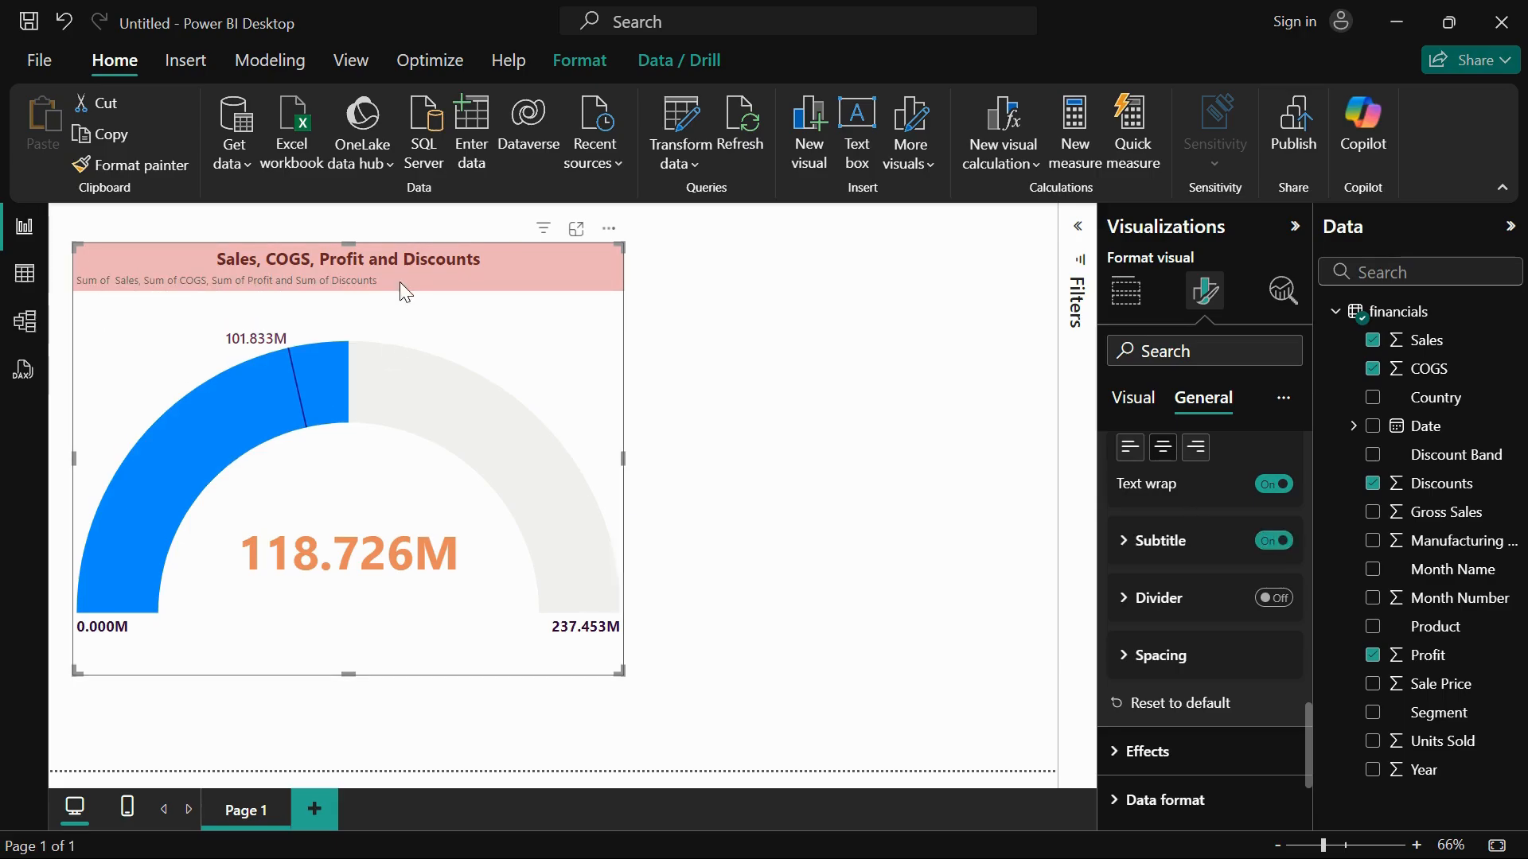
click(1125, 540)
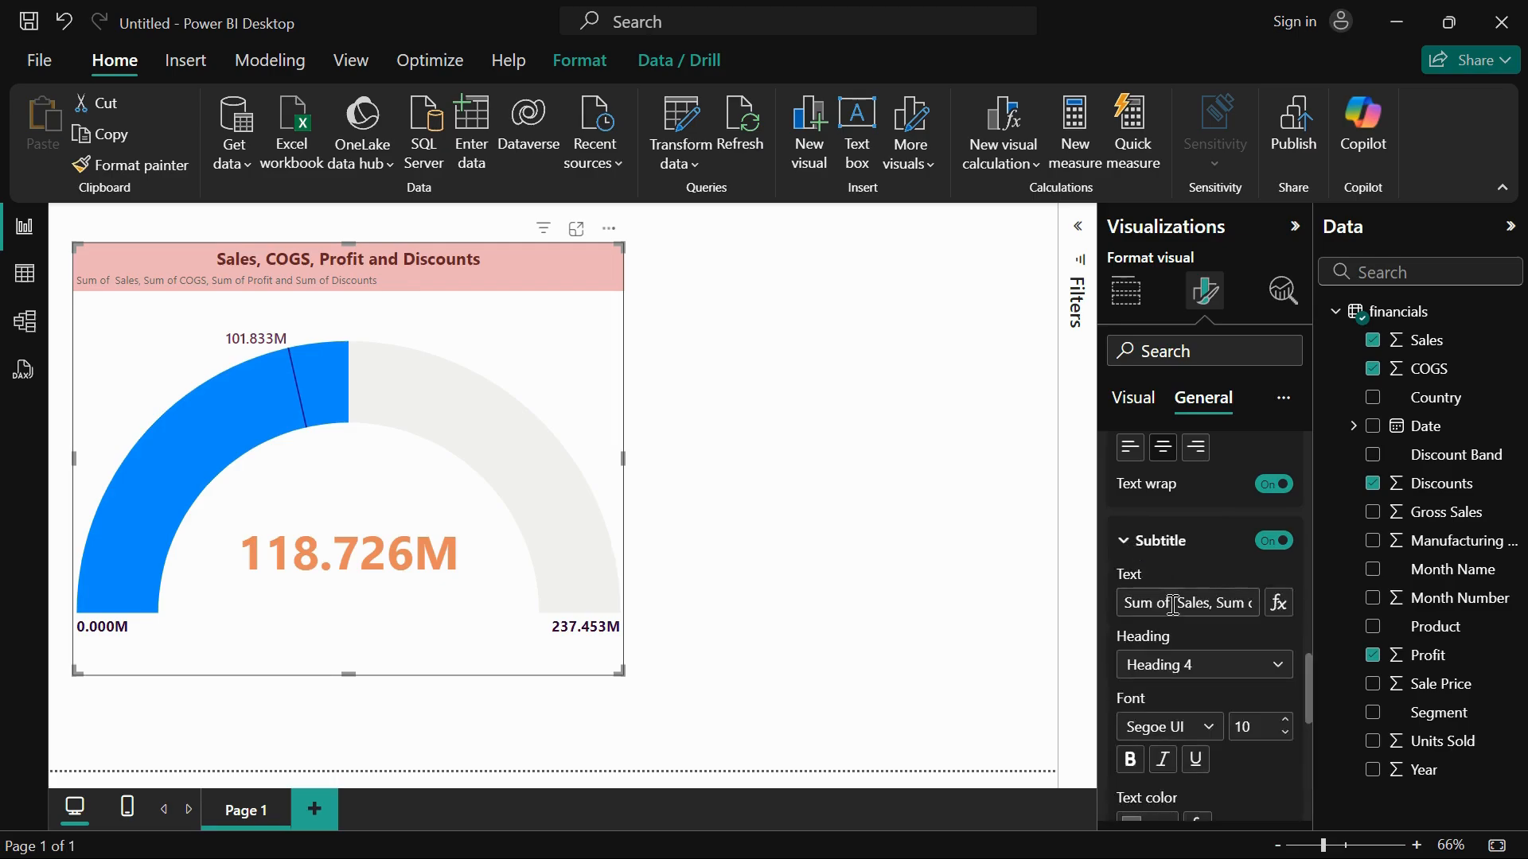
drag(1119, 603, 1270, 611)
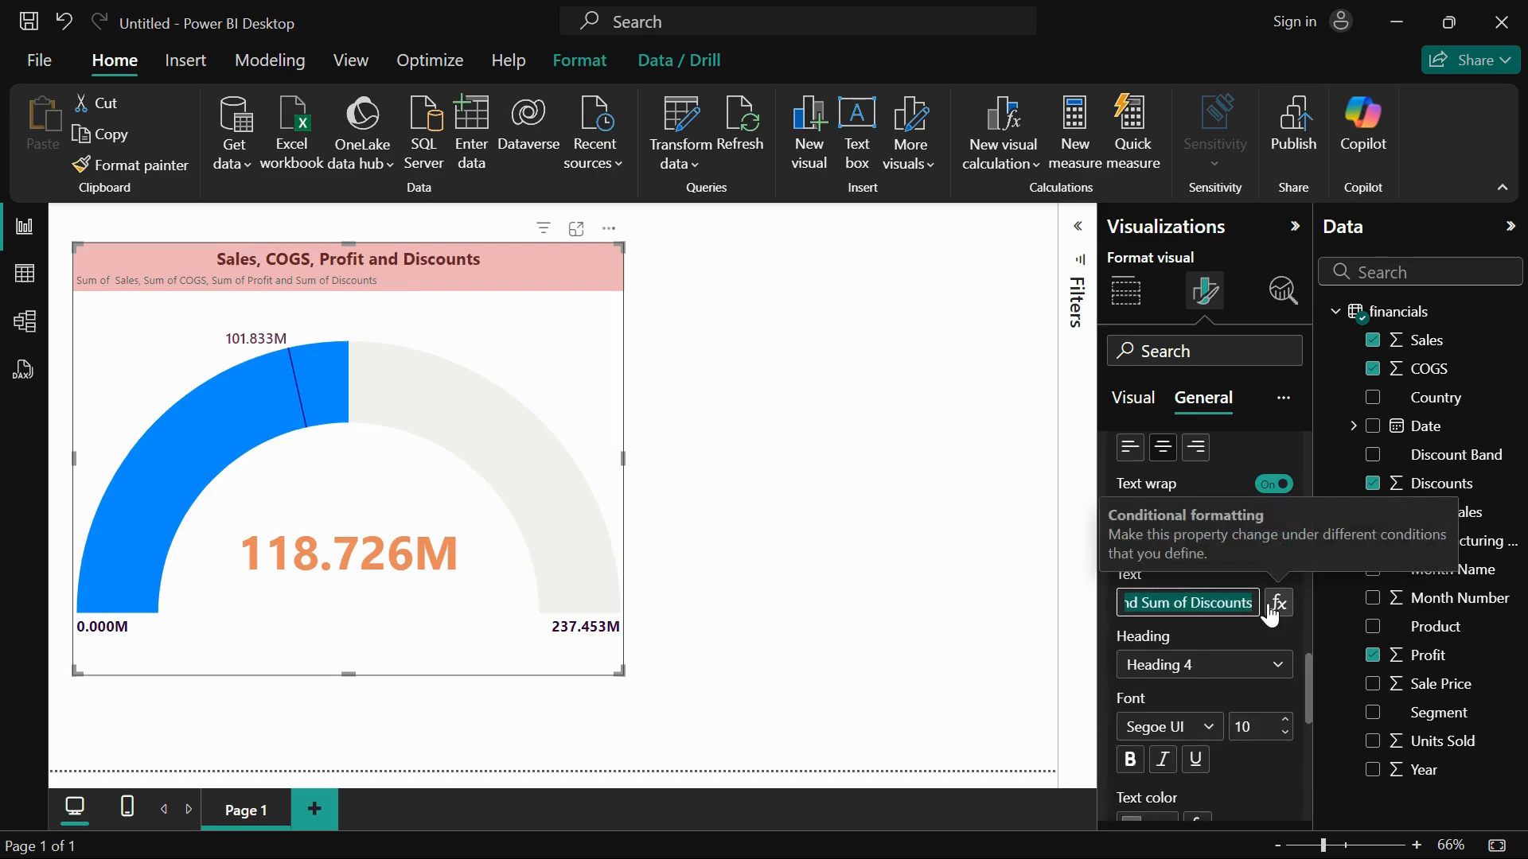
click(1214, 629)
scroll(1201, 573, down, 2)
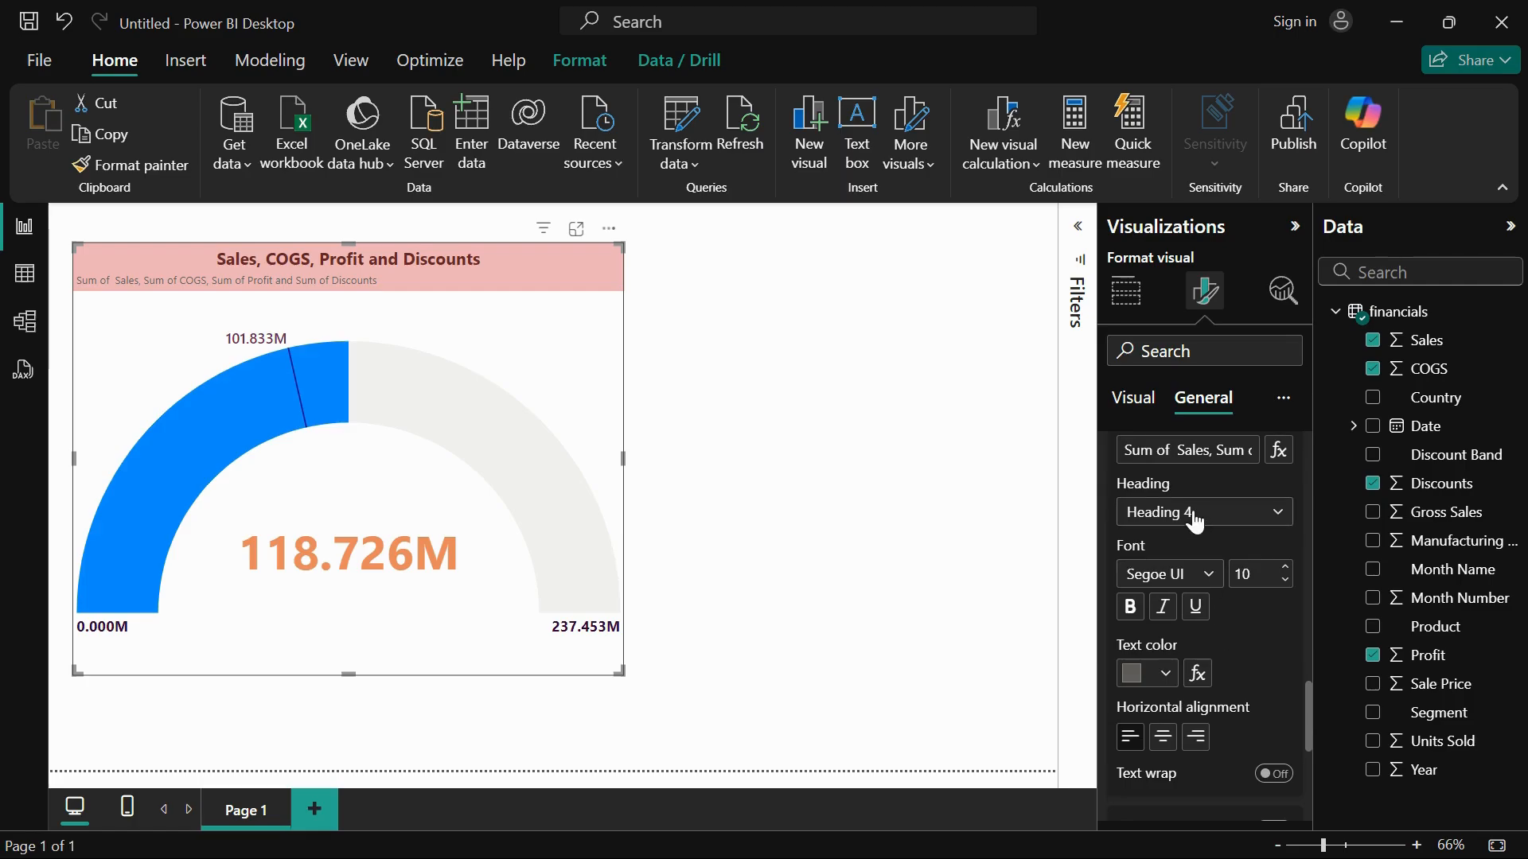
scroll(1207, 509, up, 2)
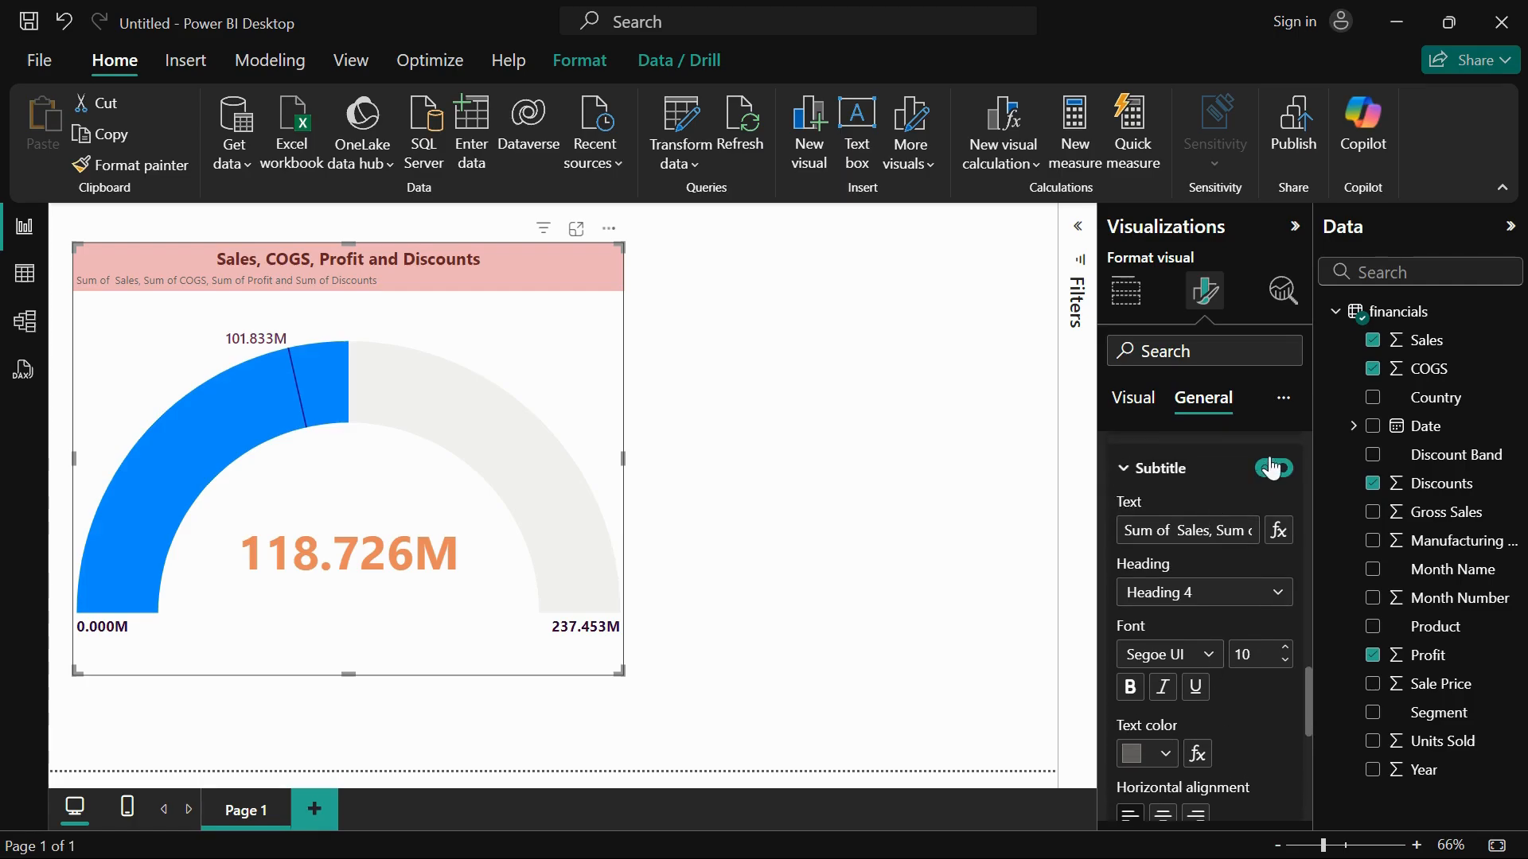
scroll(1201, 711, down, 2)
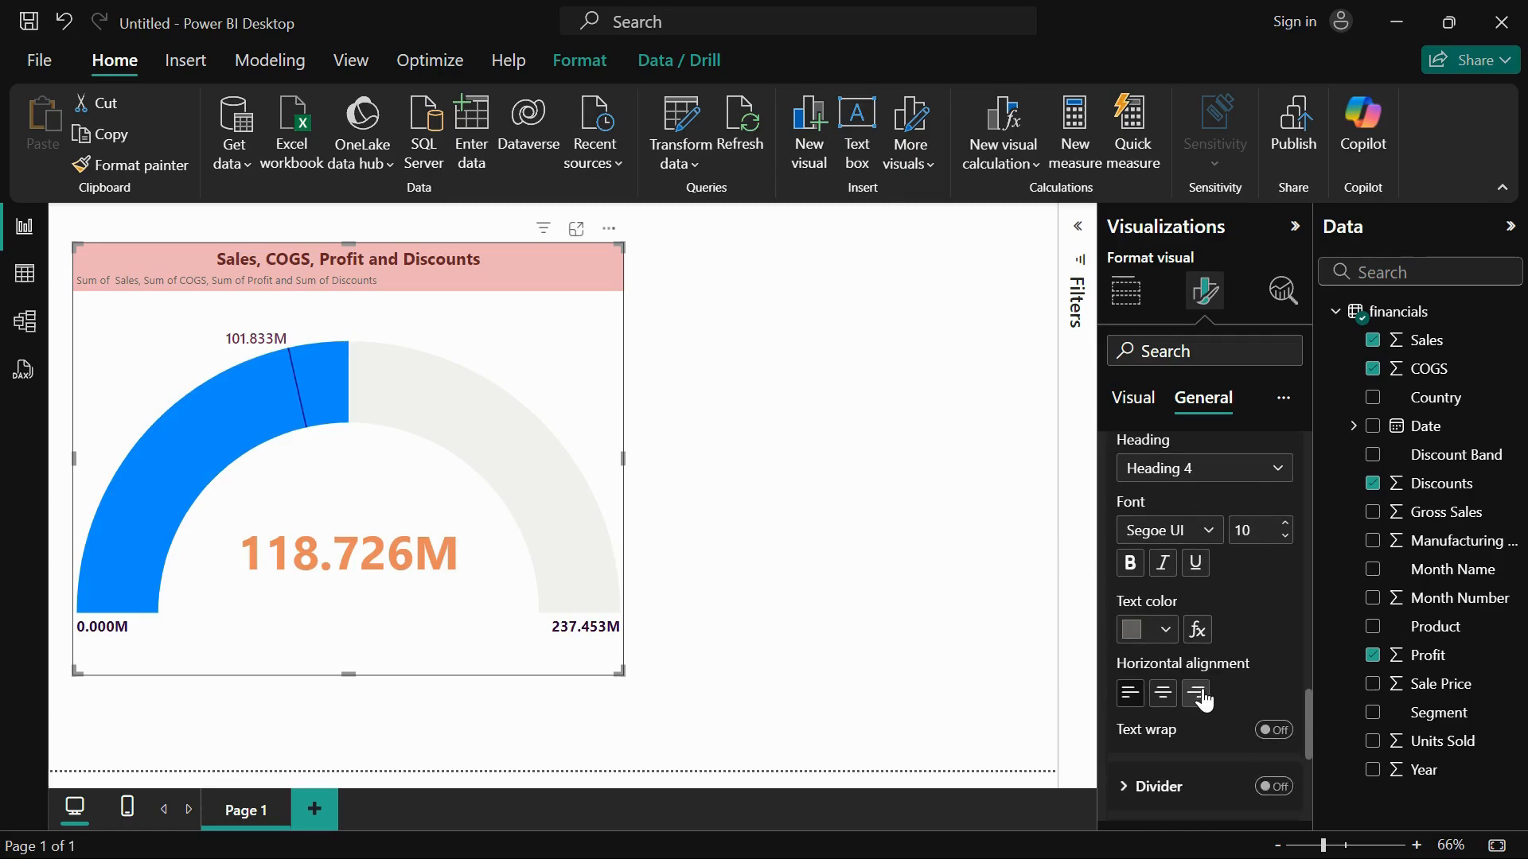
scroll(1202, 700, up, 4)
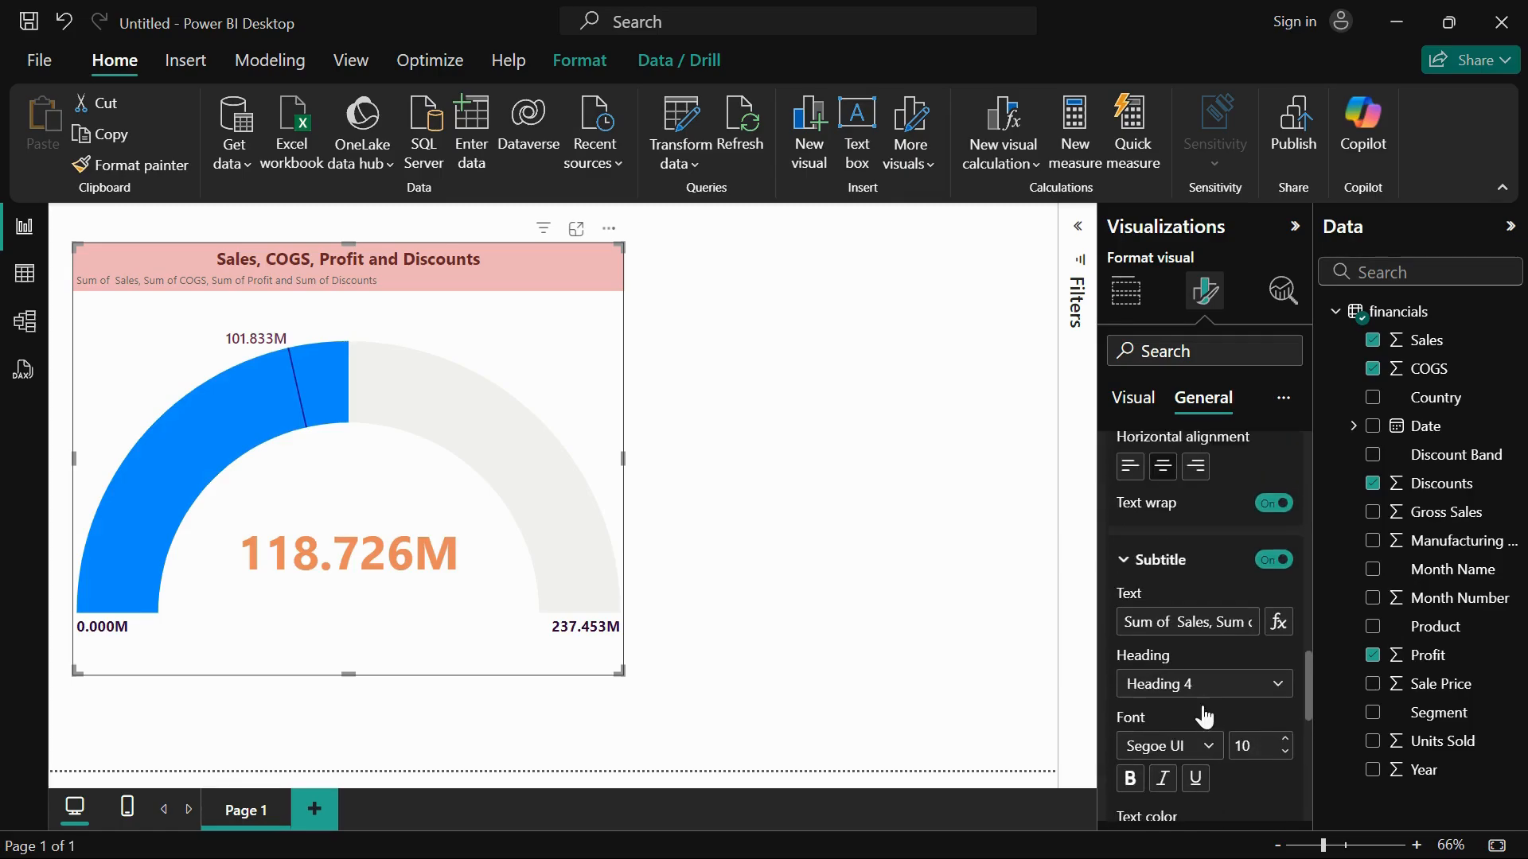
click(1272, 604)
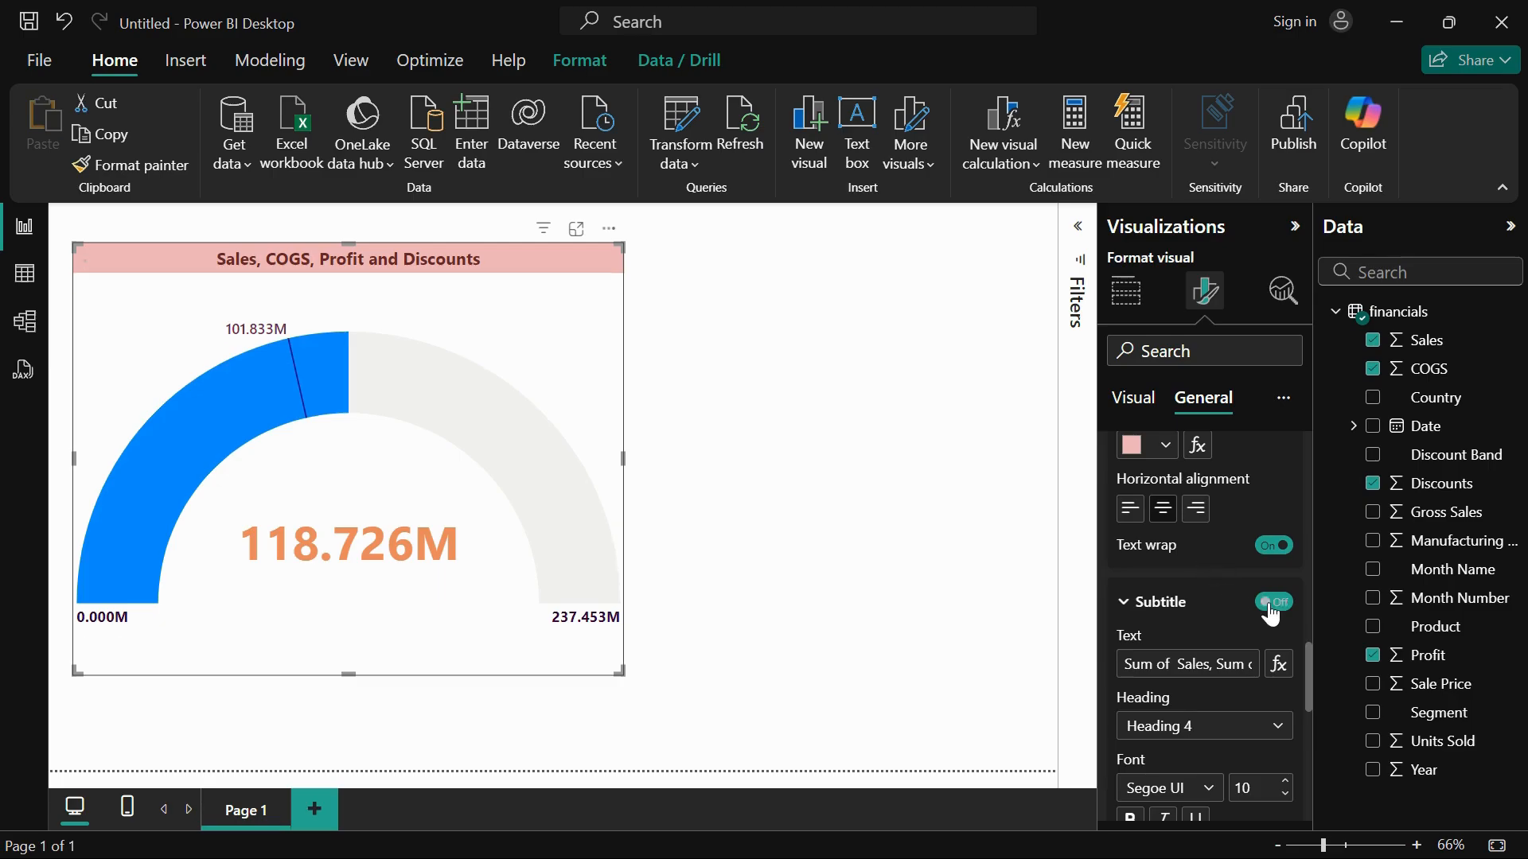
Add a 4 px divider in Theme color 8, 50% darker, below the title and move the gauge toward the page's centre
scroll(1186, 637, down, 8)
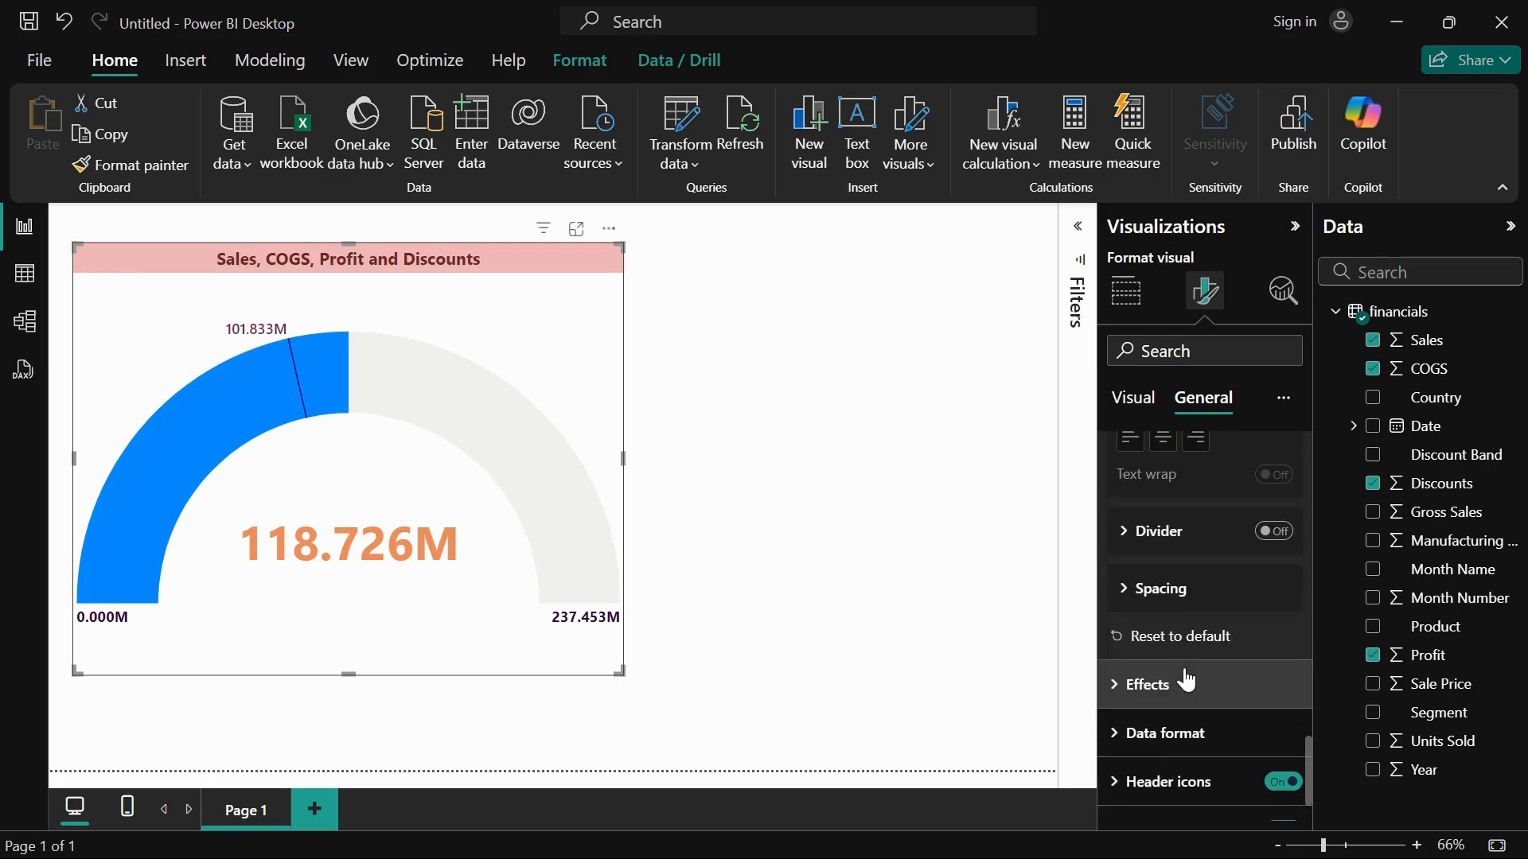
click(1151, 547)
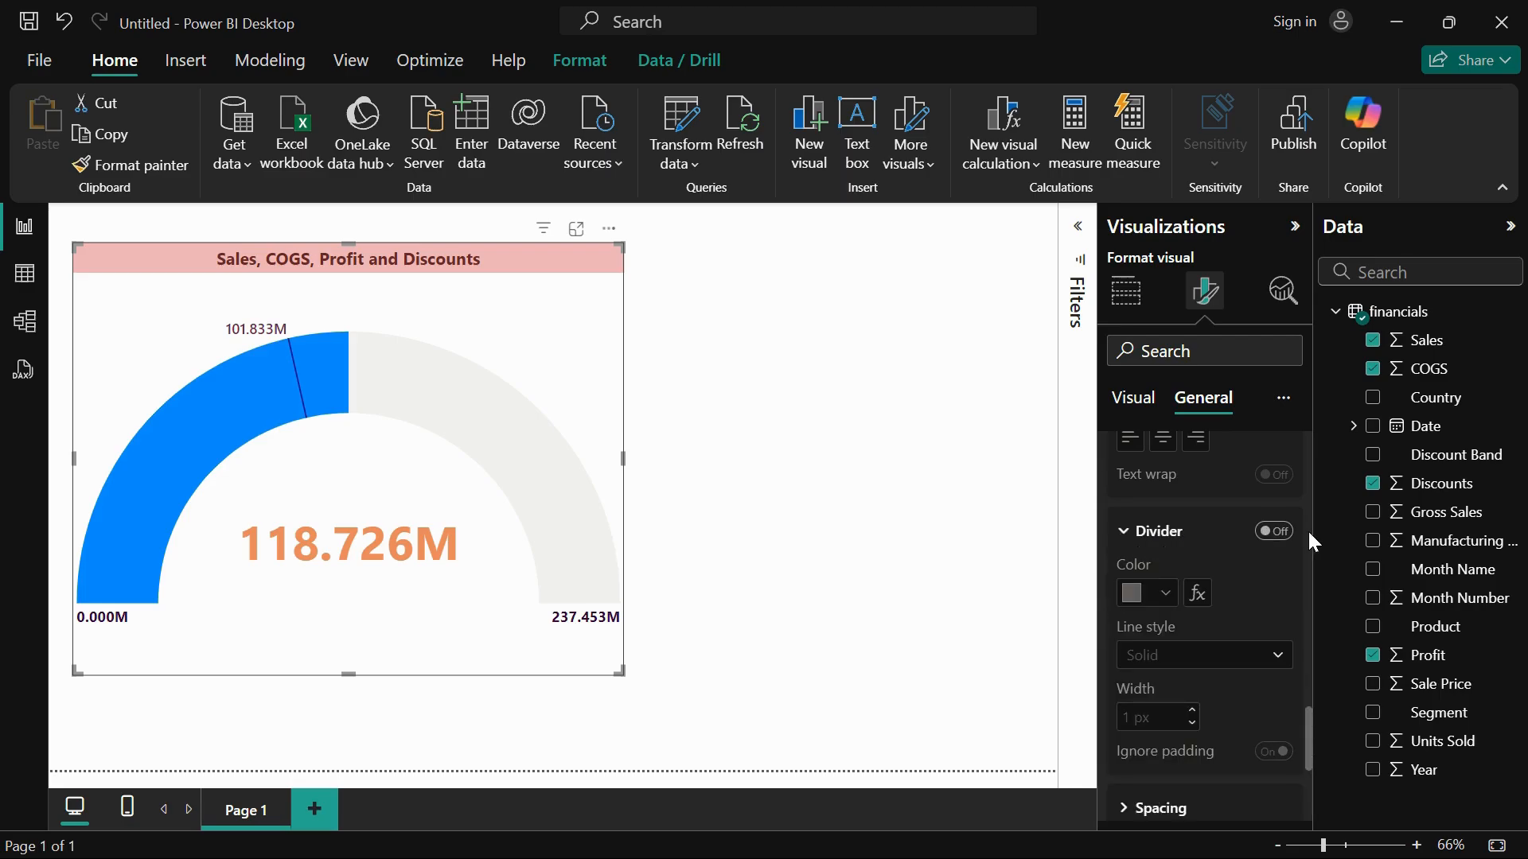
click(1276, 531)
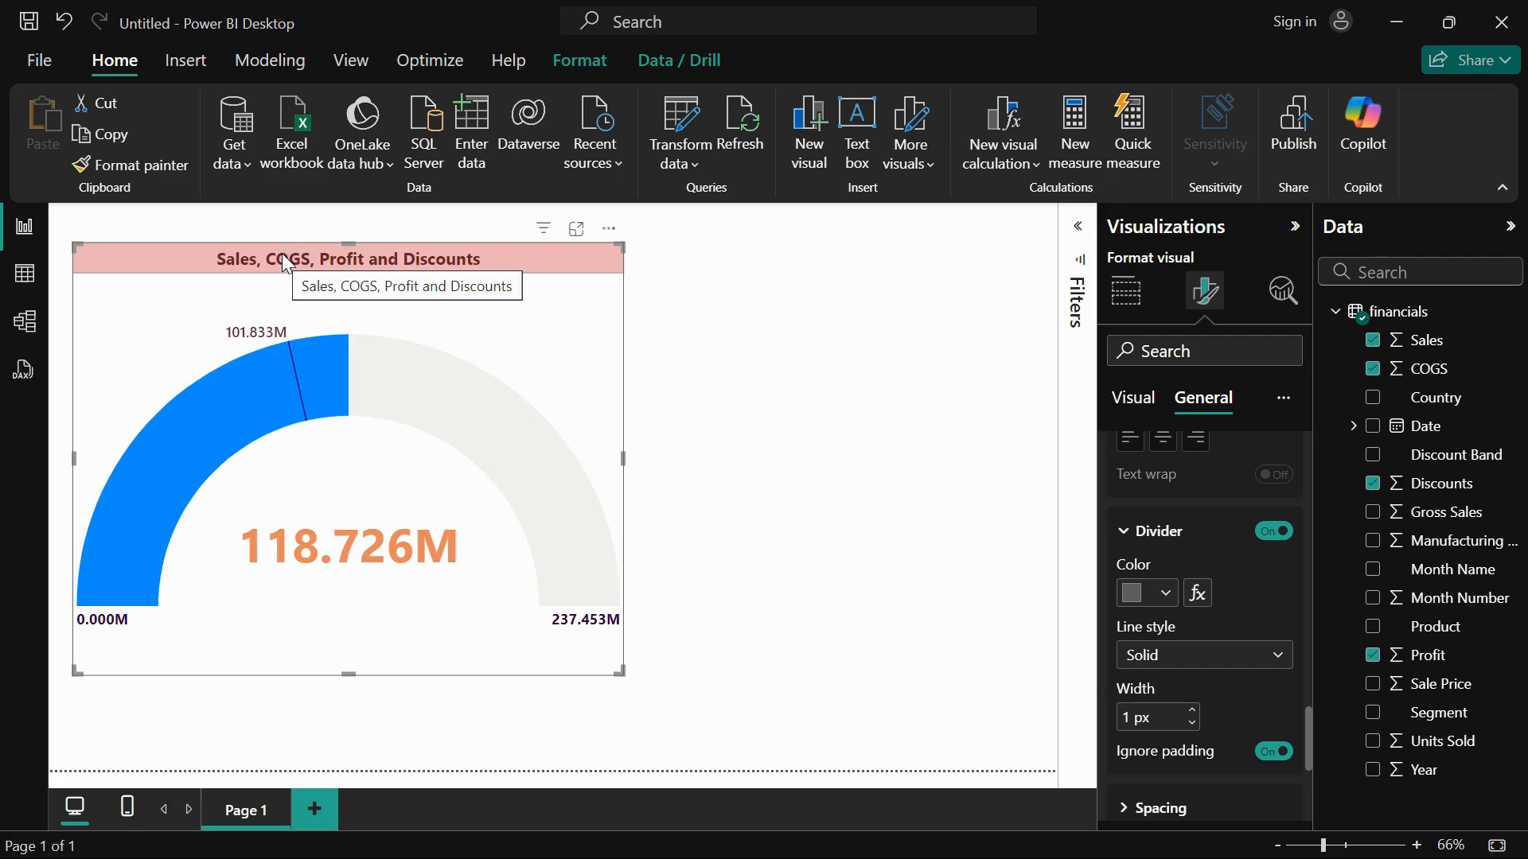
click(1163, 596)
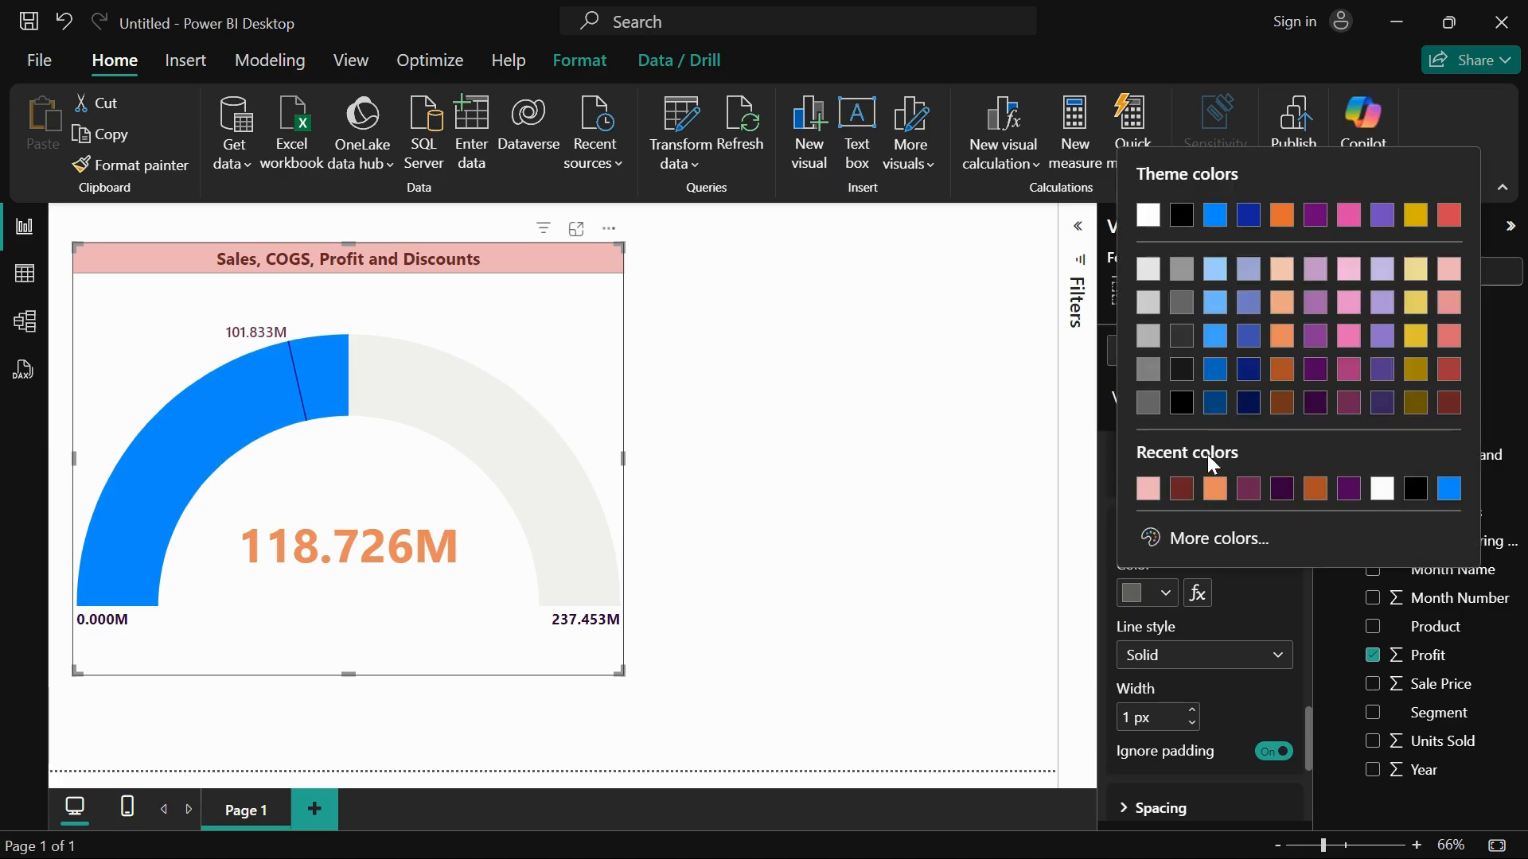
click(1451, 403)
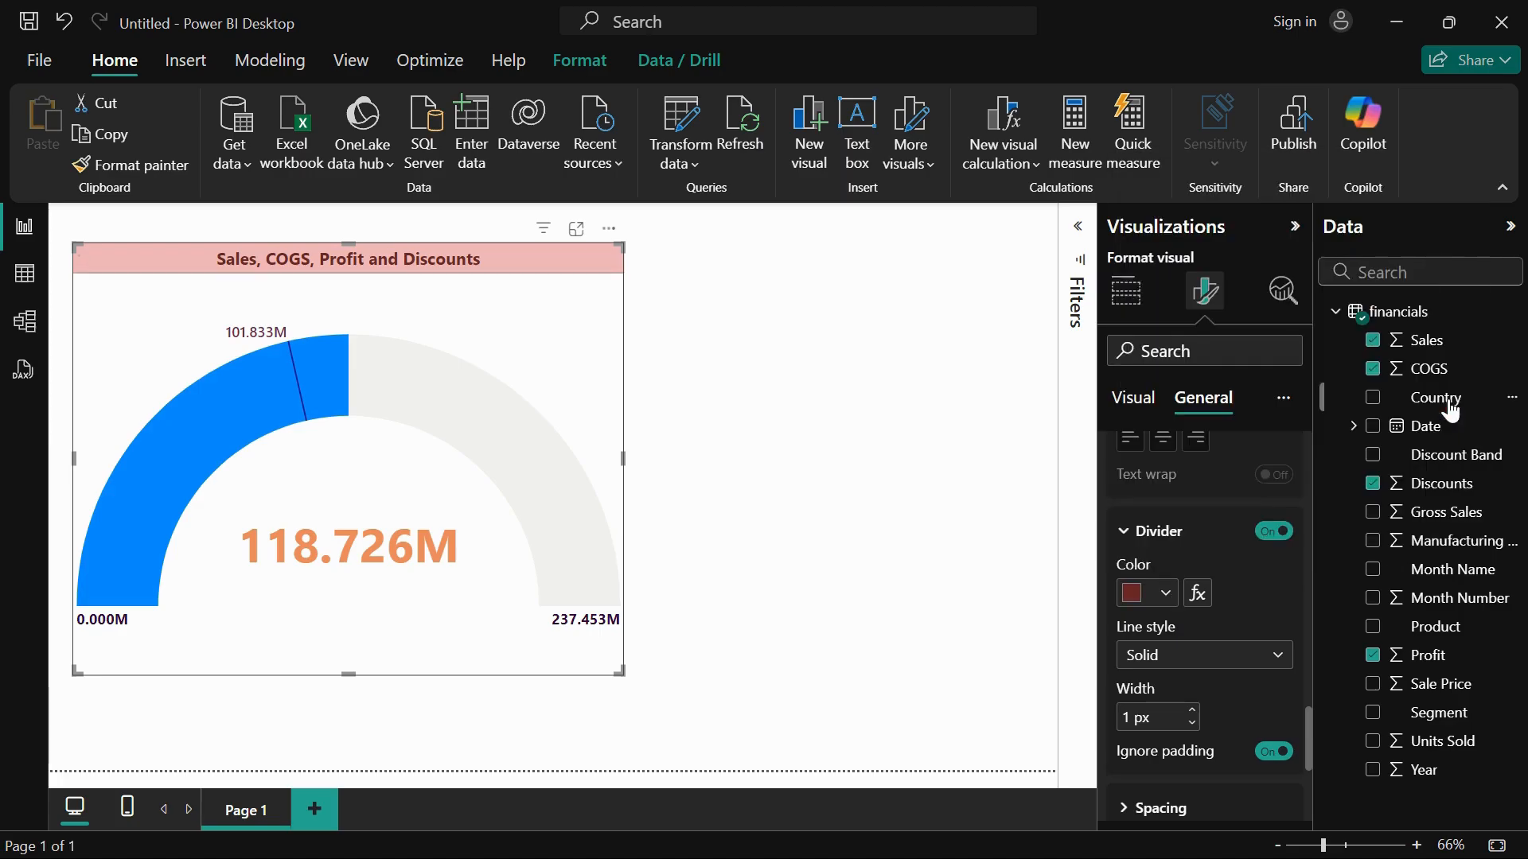
click(1194, 711)
click(1193, 710)
click(1194, 711)
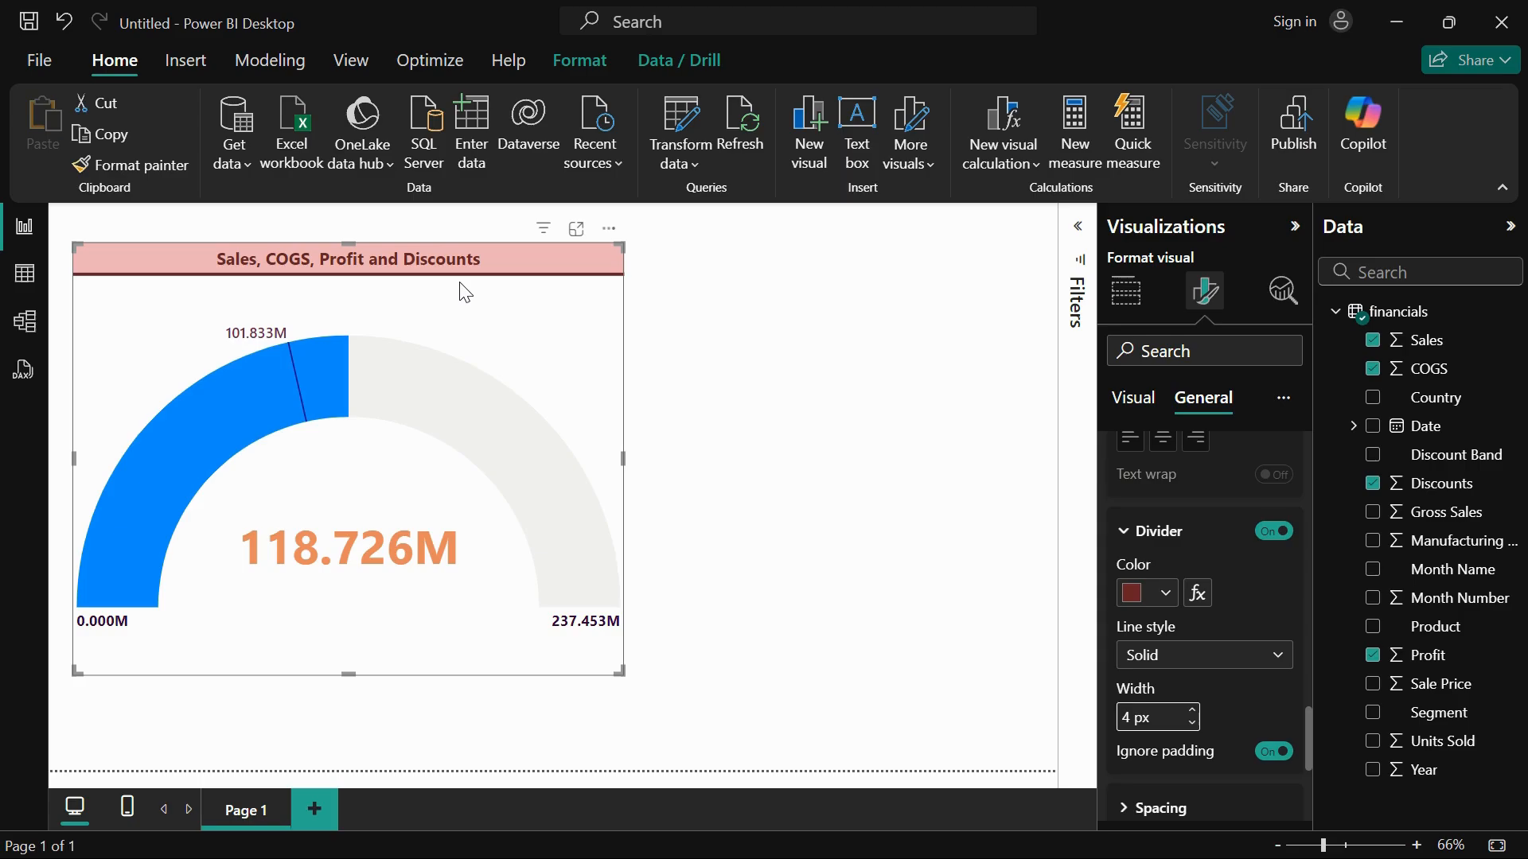
drag(473, 321, 661, 320)
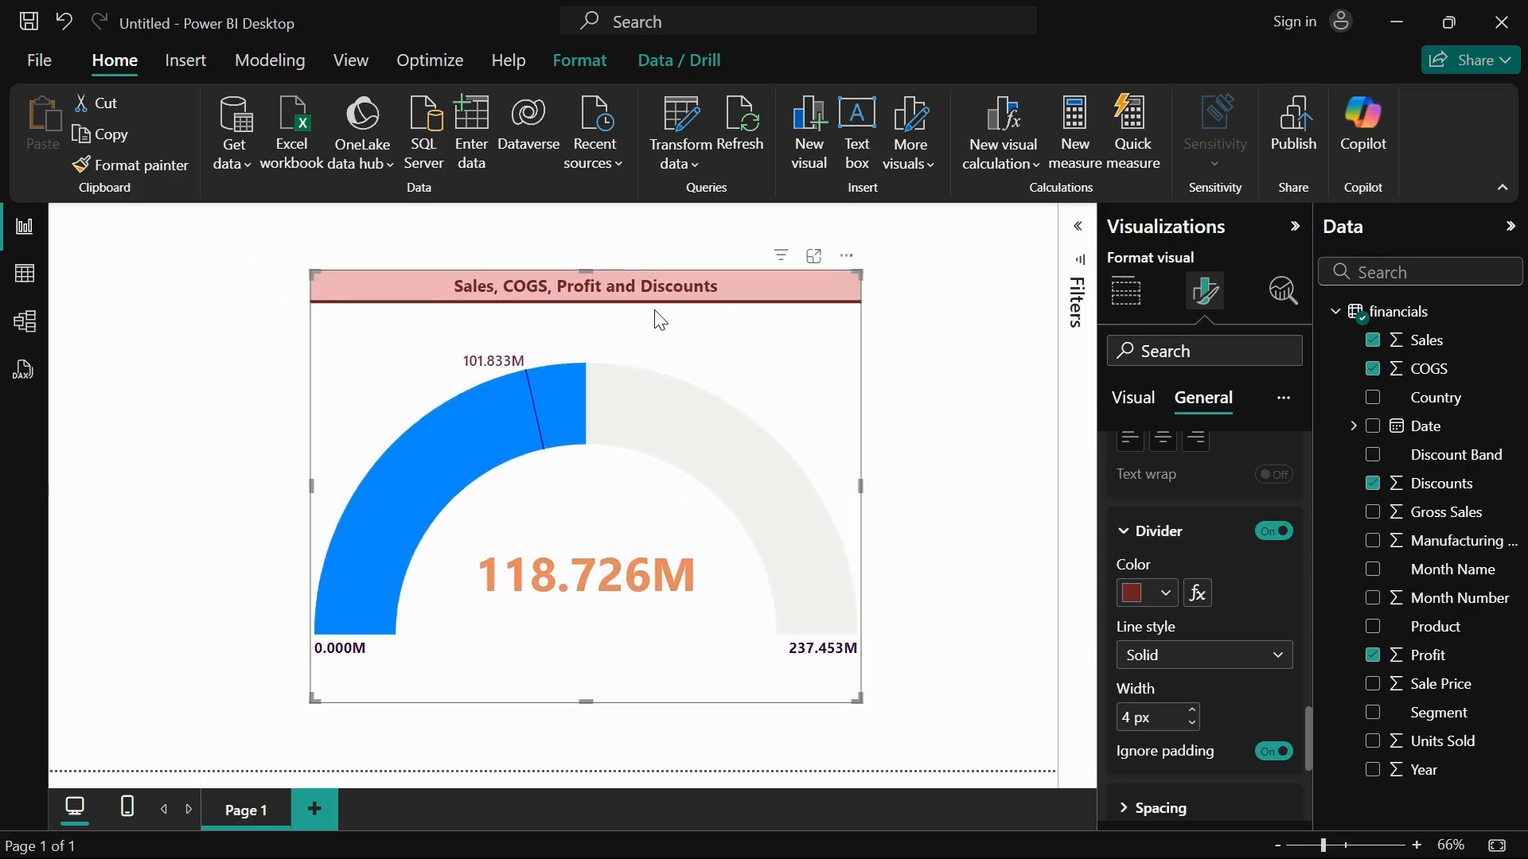
Try the Dashed and Dotted line styles on the title divider and return it to Solid
click(1219, 660)
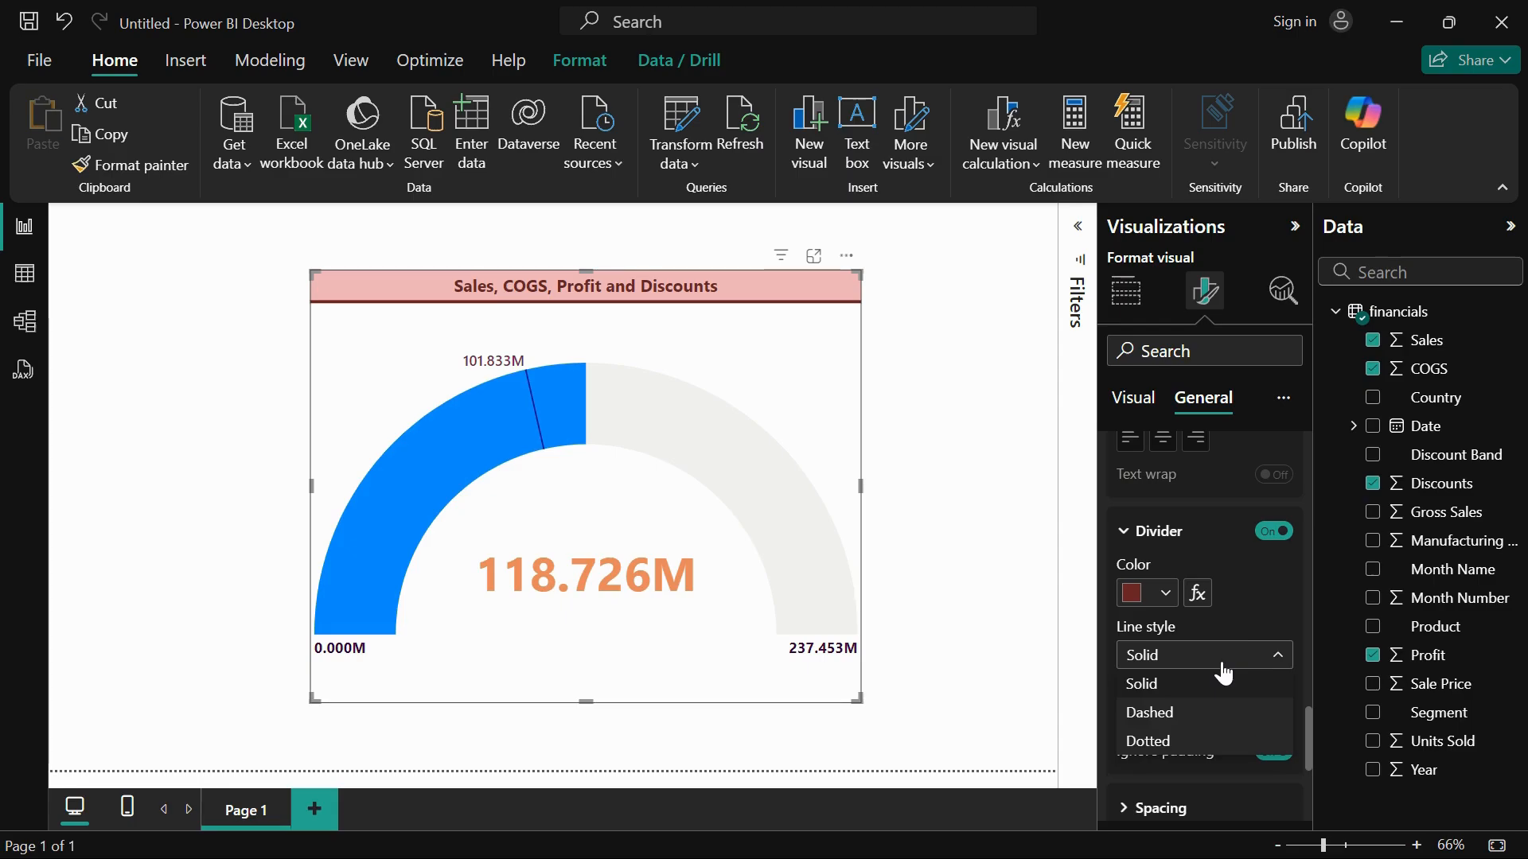
click(1170, 720)
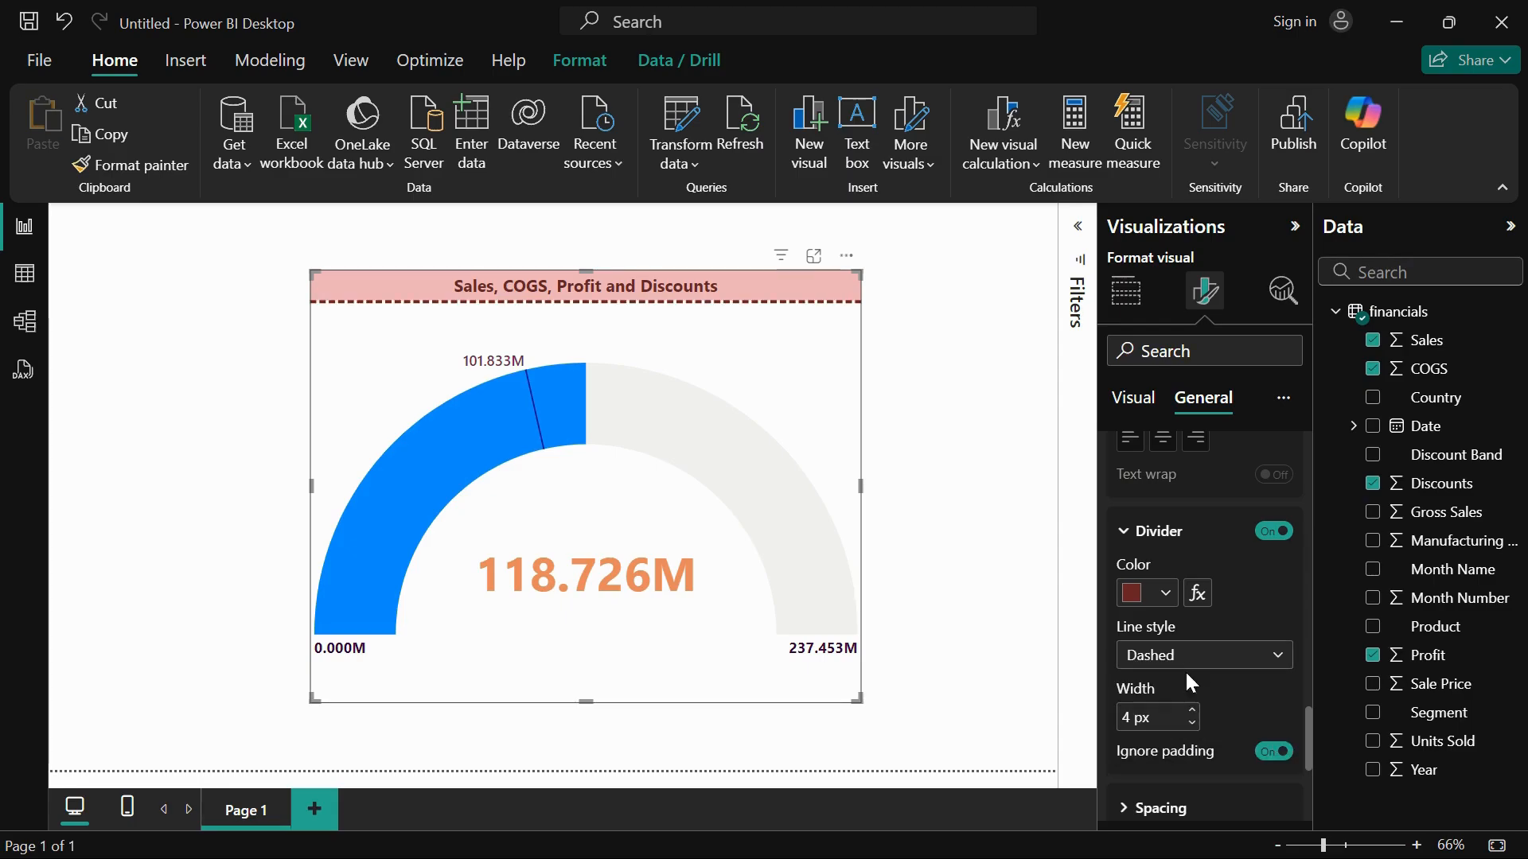
click(1183, 669)
click(1178, 669)
click(1175, 671)
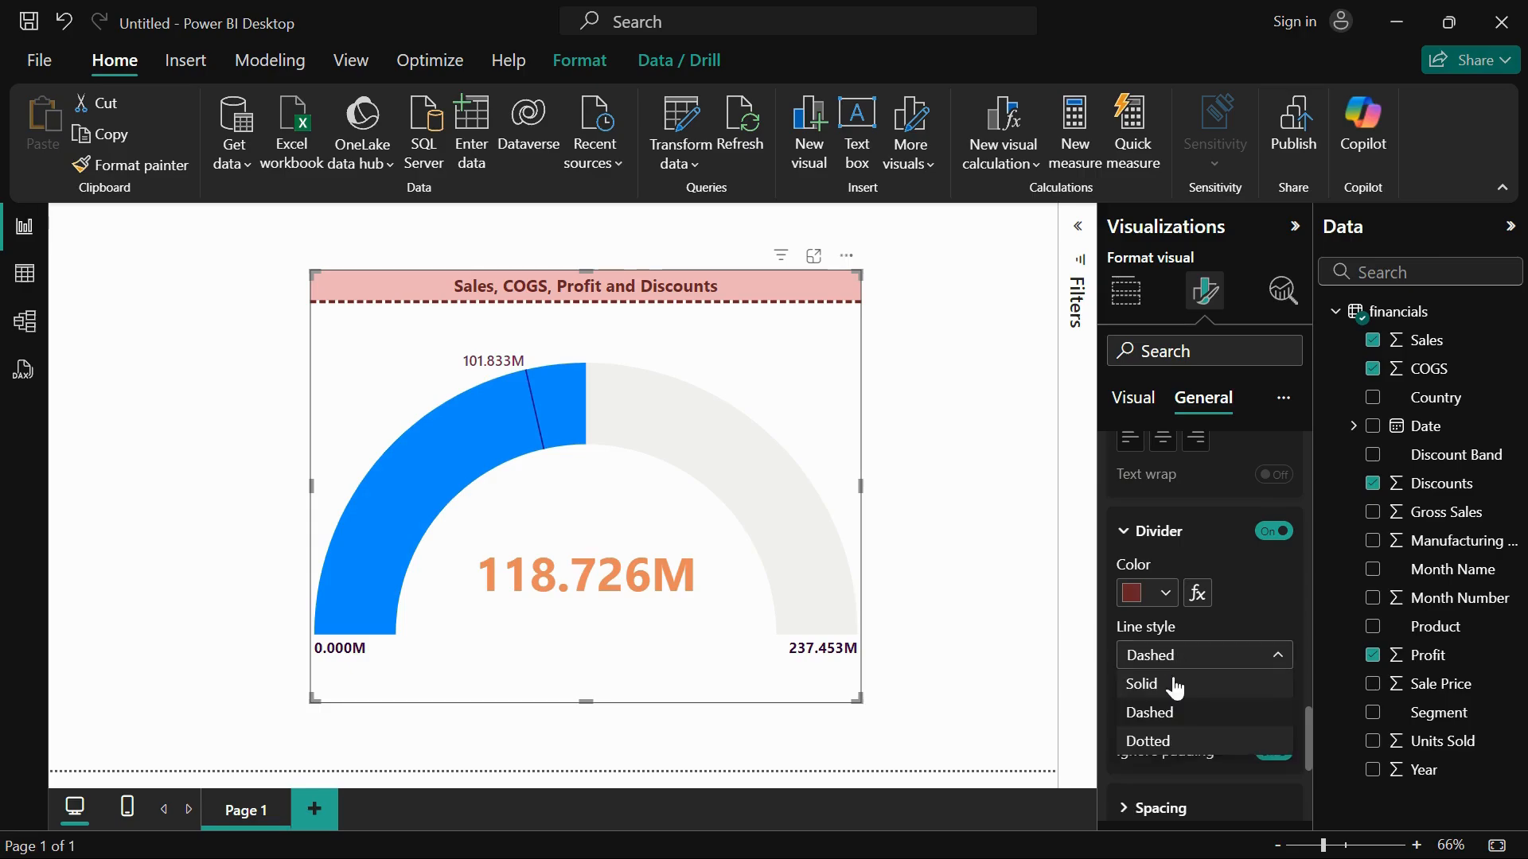
click(1172, 737)
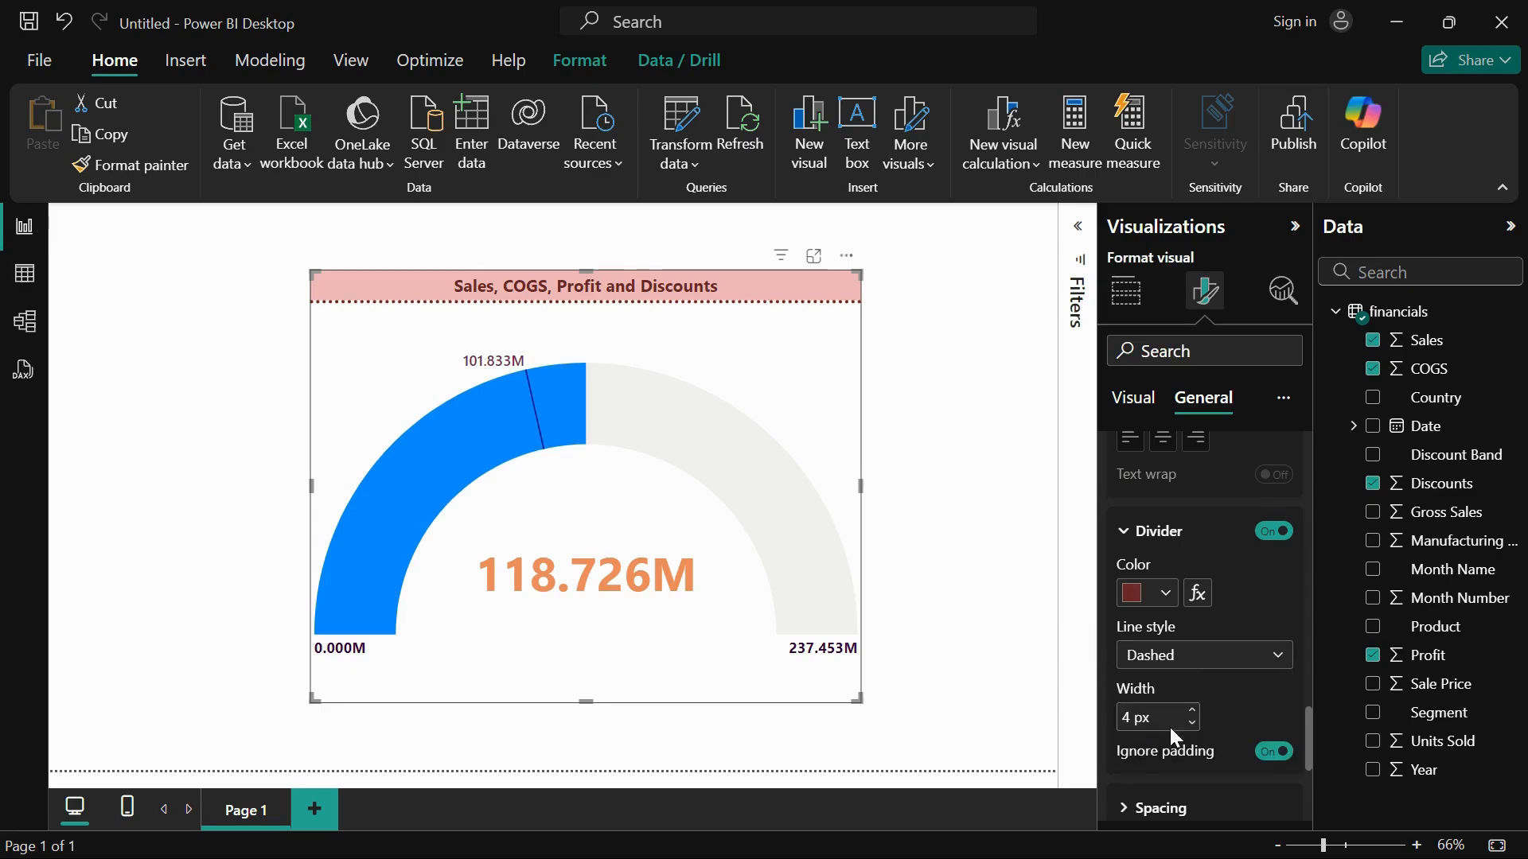
click(1199, 667)
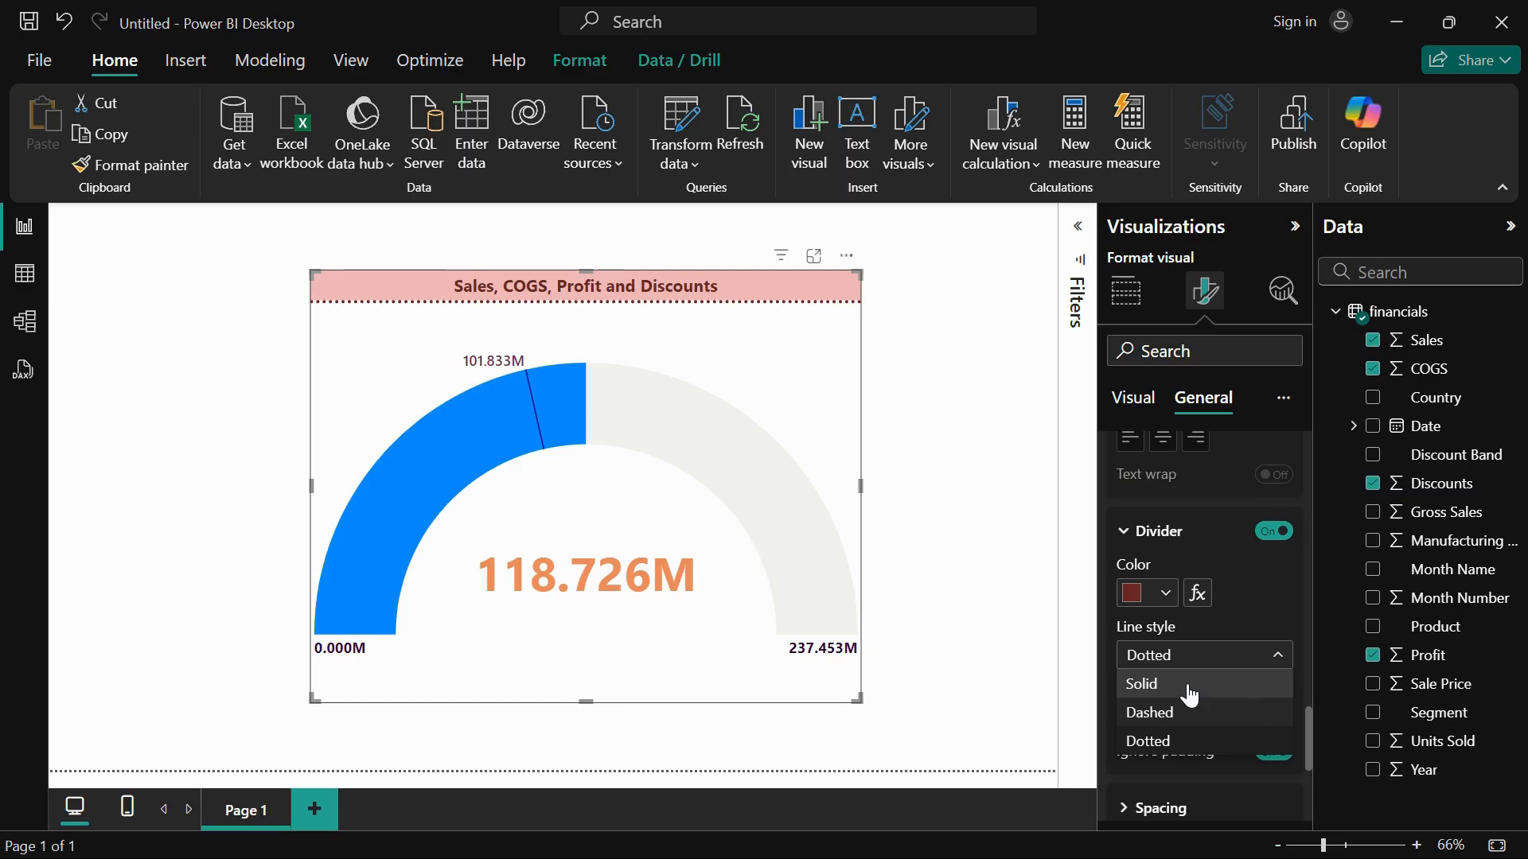
click(1188, 683)
Set the gauge's background color to White, 10% darker, with 0% transparency
scroll(1187, 682, down, 3)
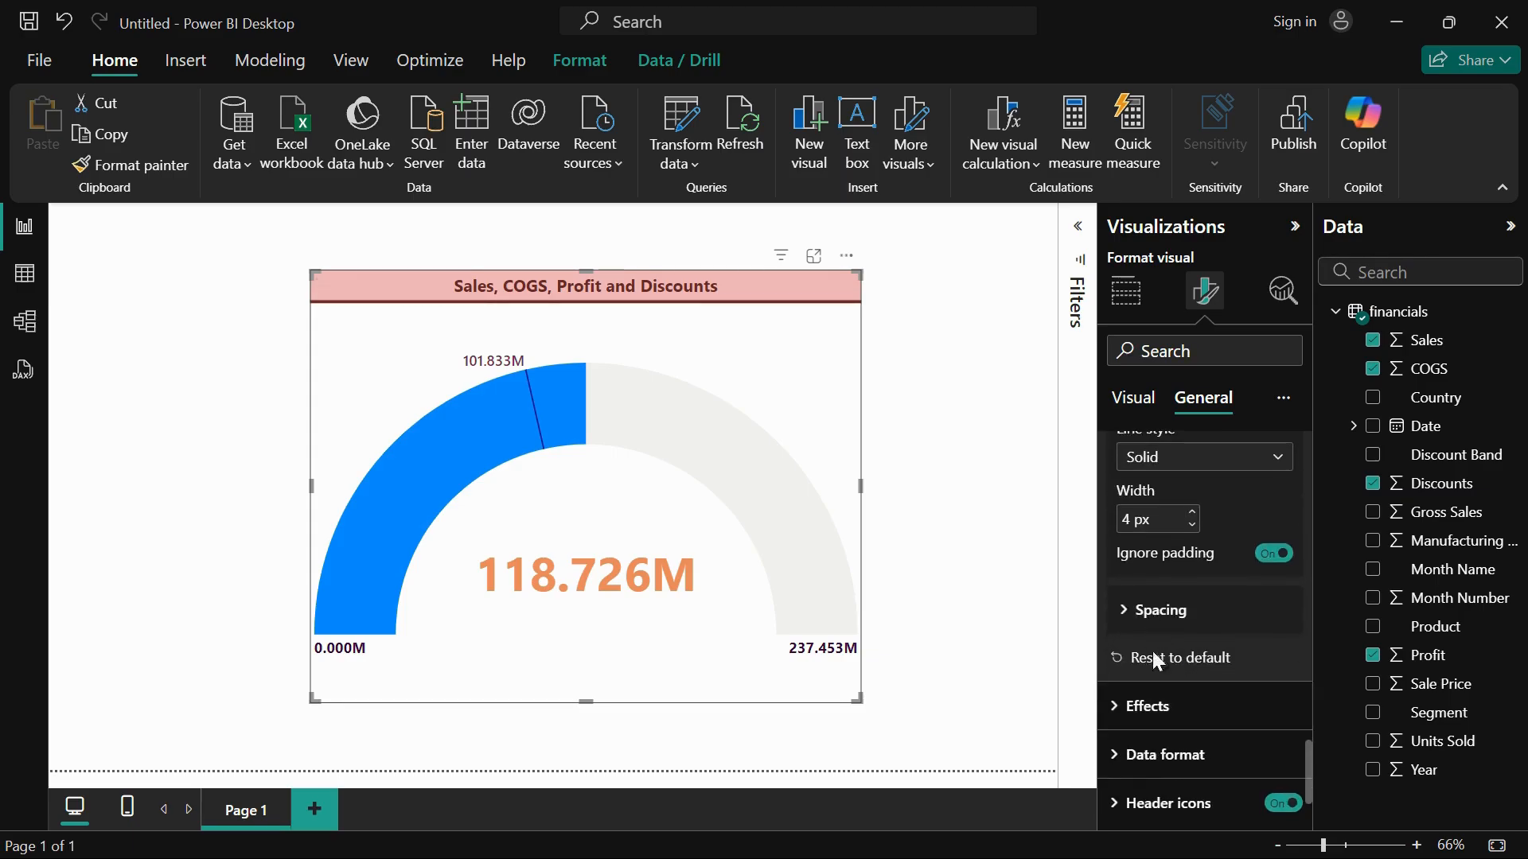
click(1155, 706)
scroll(1153, 694, down, 2)
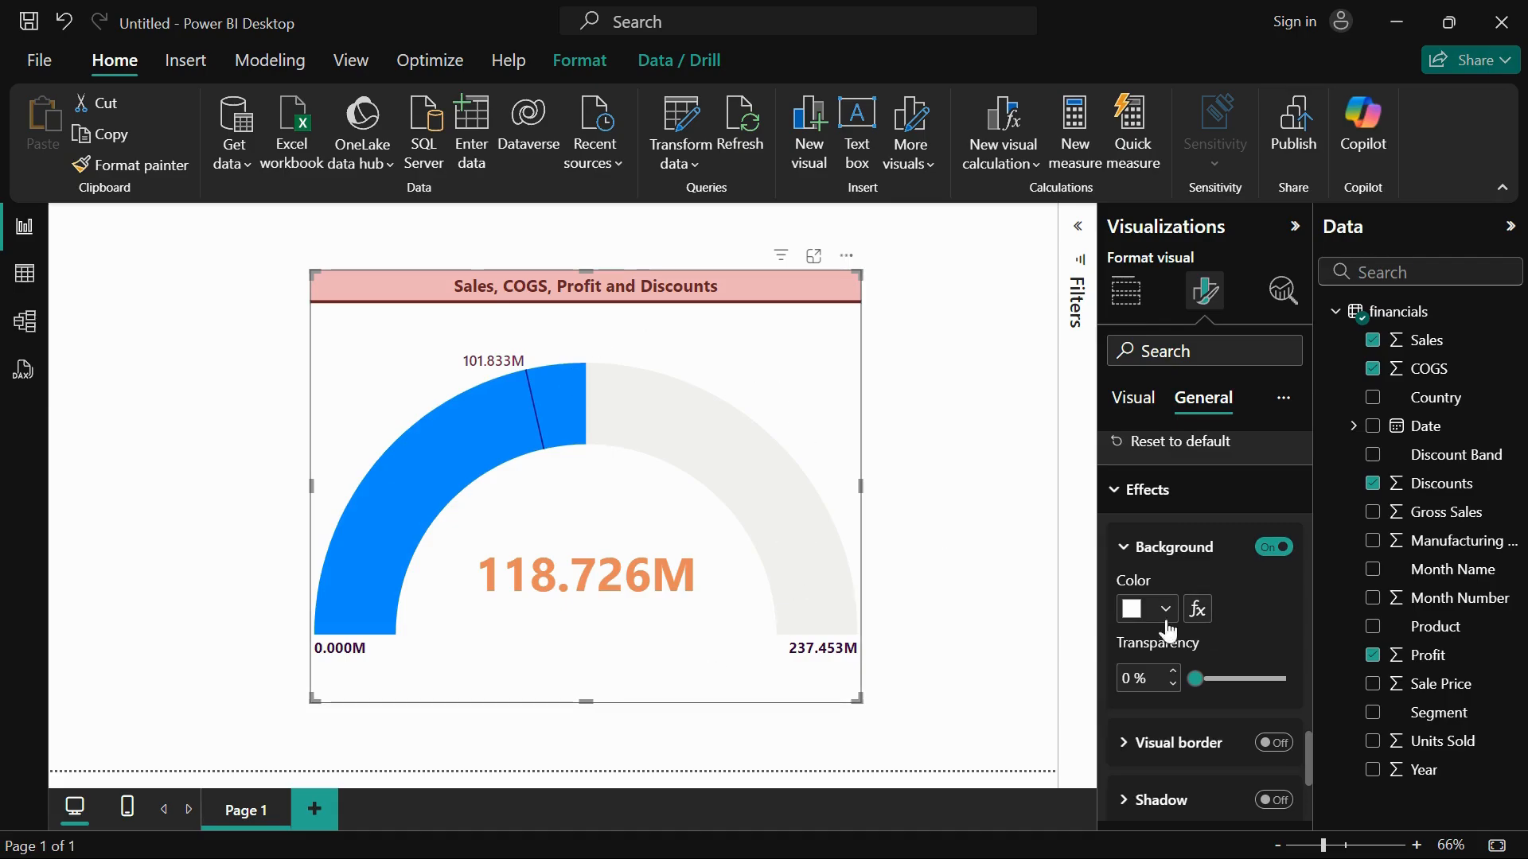
click(1161, 610)
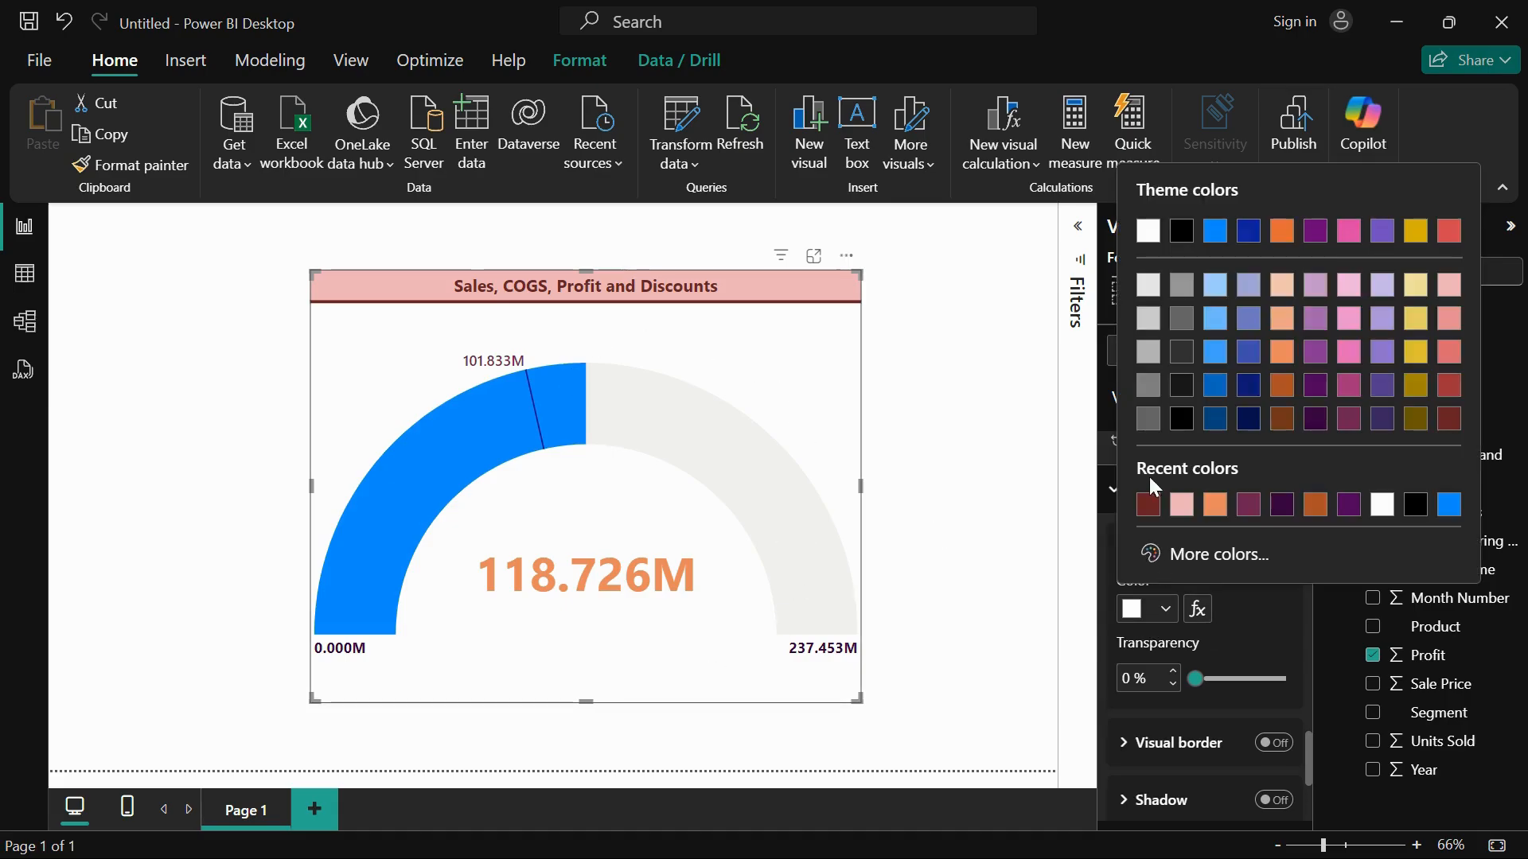
click(1155, 282)
mouse_move(1196, 675)
mouse_down()
mouse_move(1256, 680)
mouse_move(1194, 682)
mouse_up()
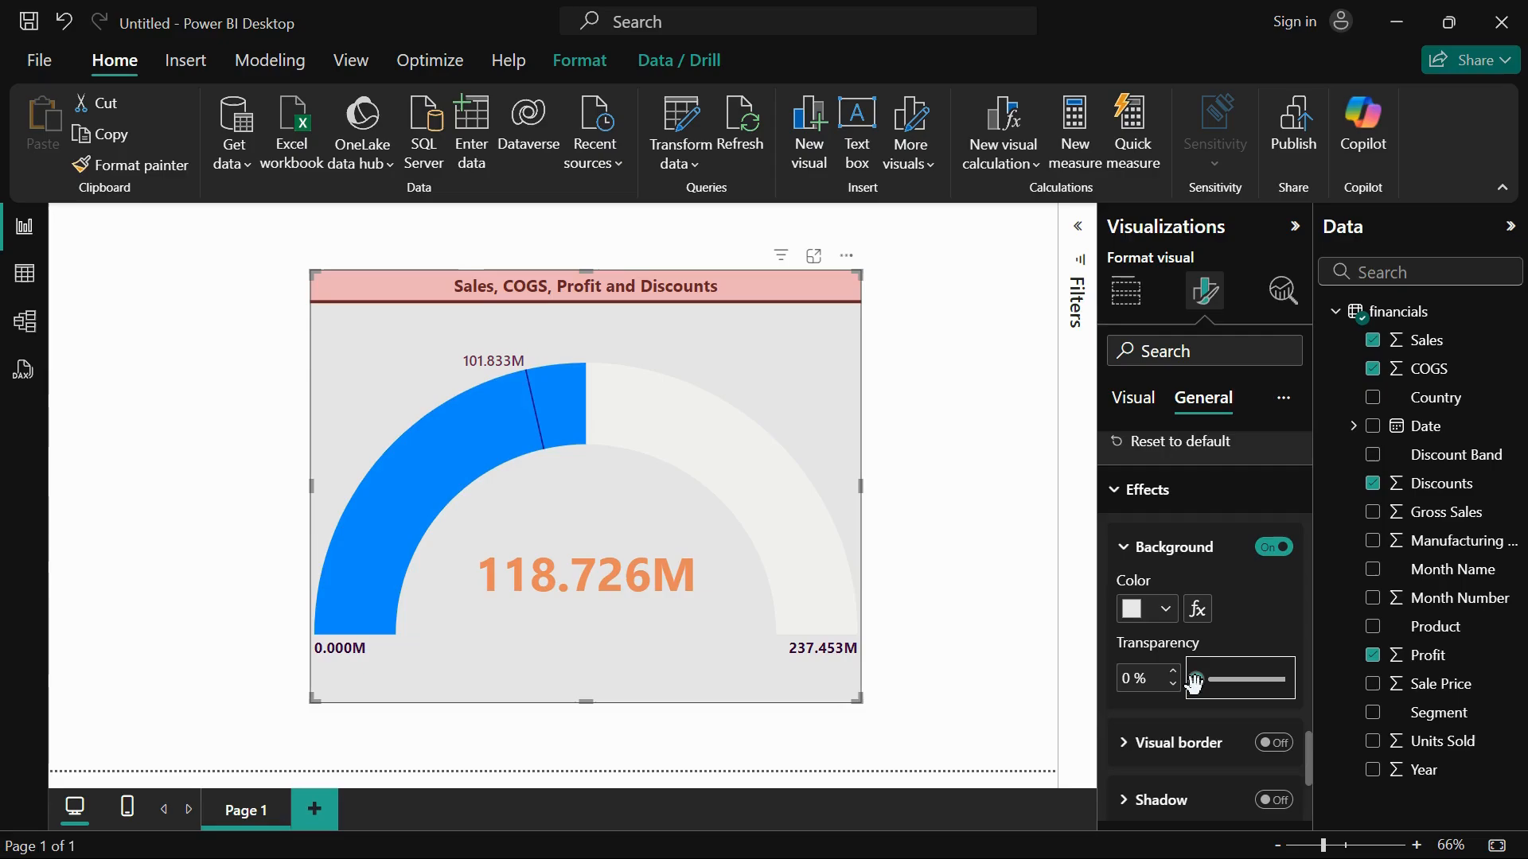
Turn on the visual border effect for the gauge and show its settings
scroll(1198, 733, down, 3)
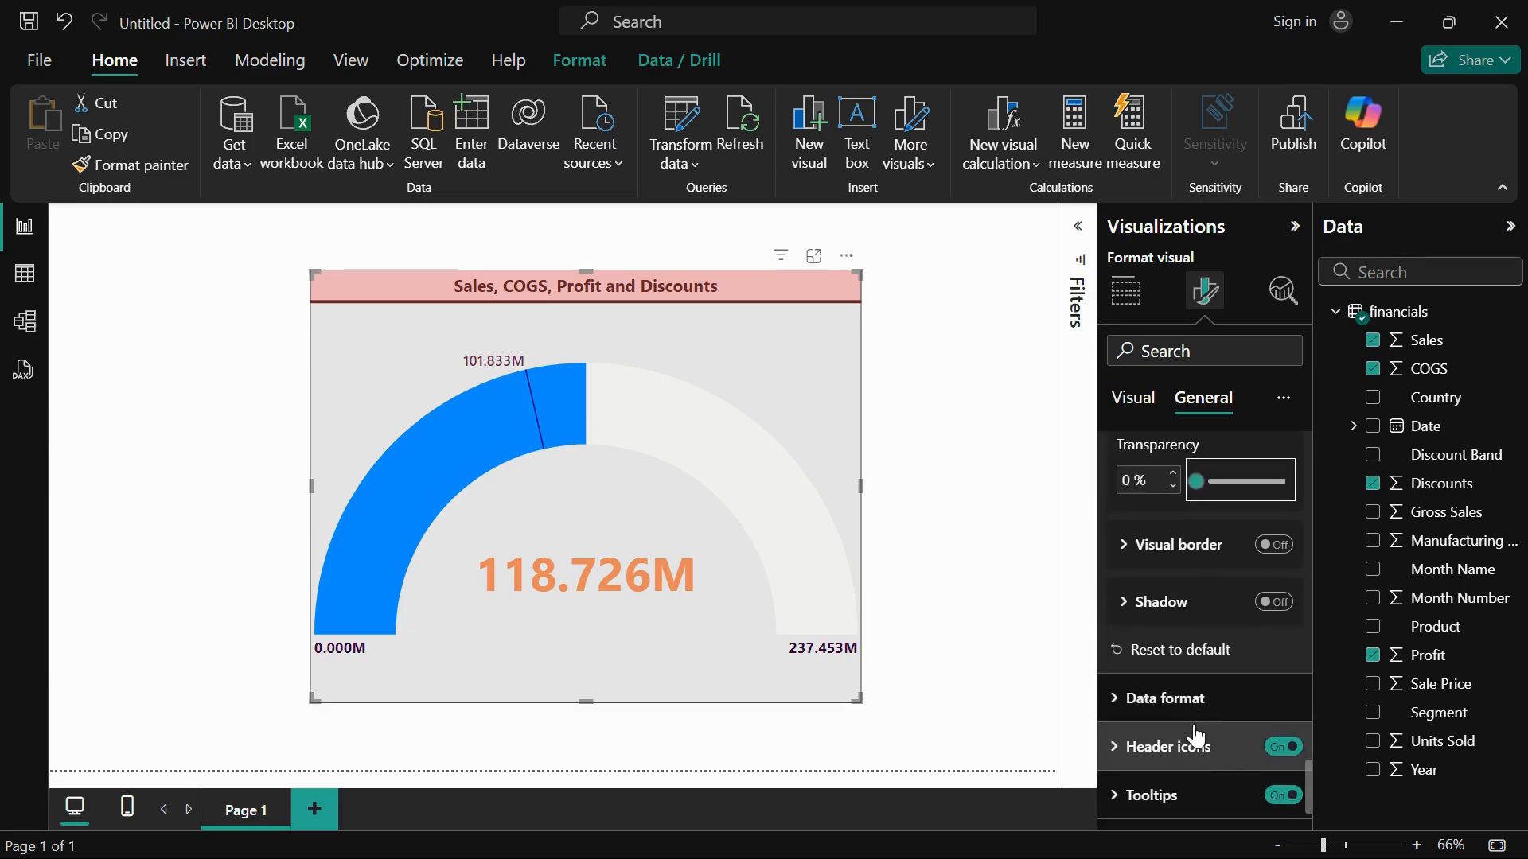
click(1151, 553)
click(900, 497)
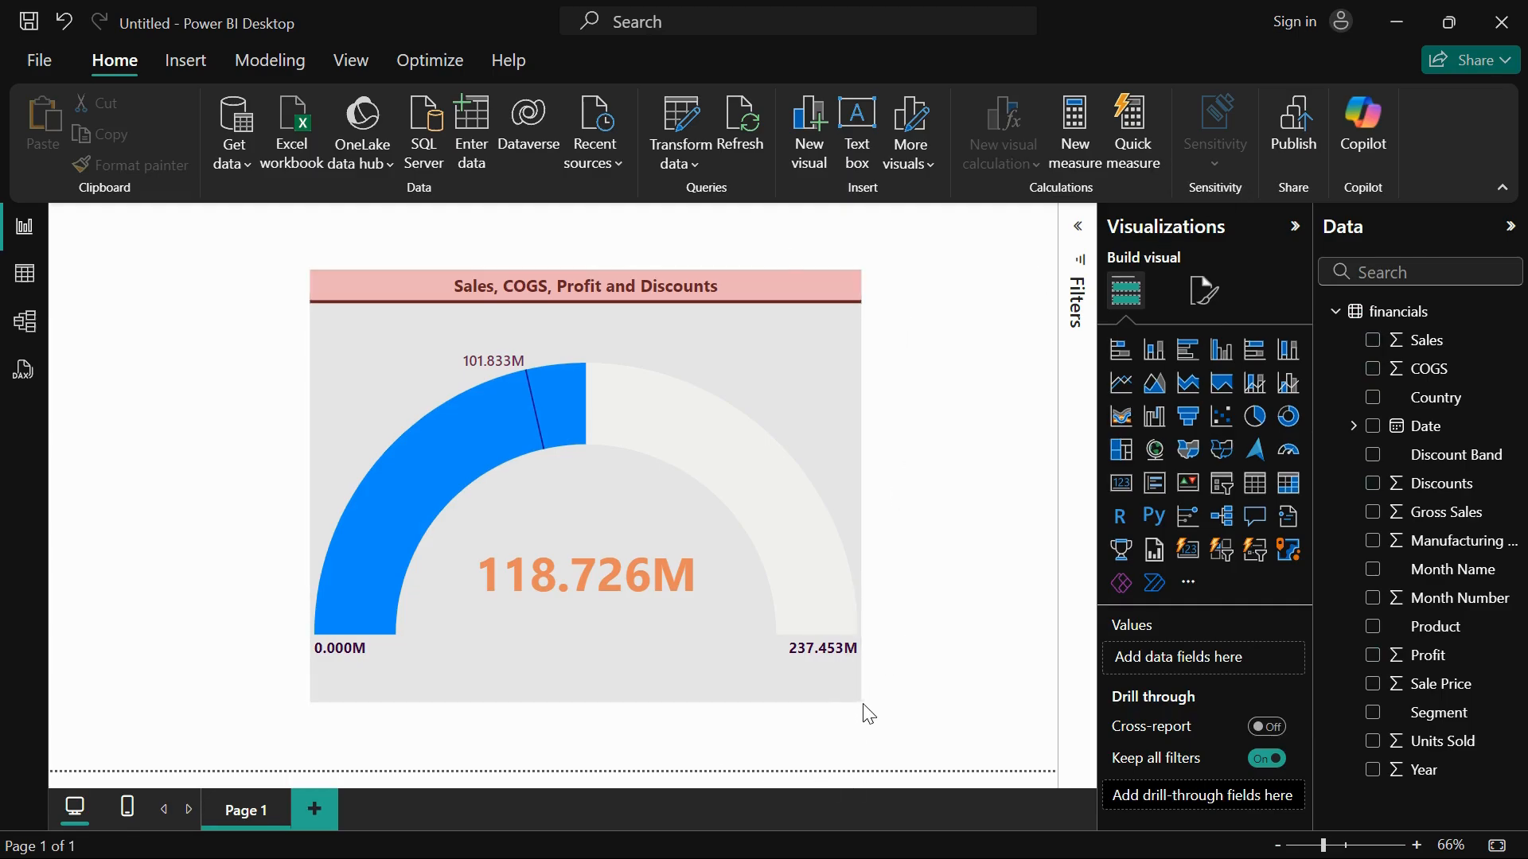
click(824, 432)
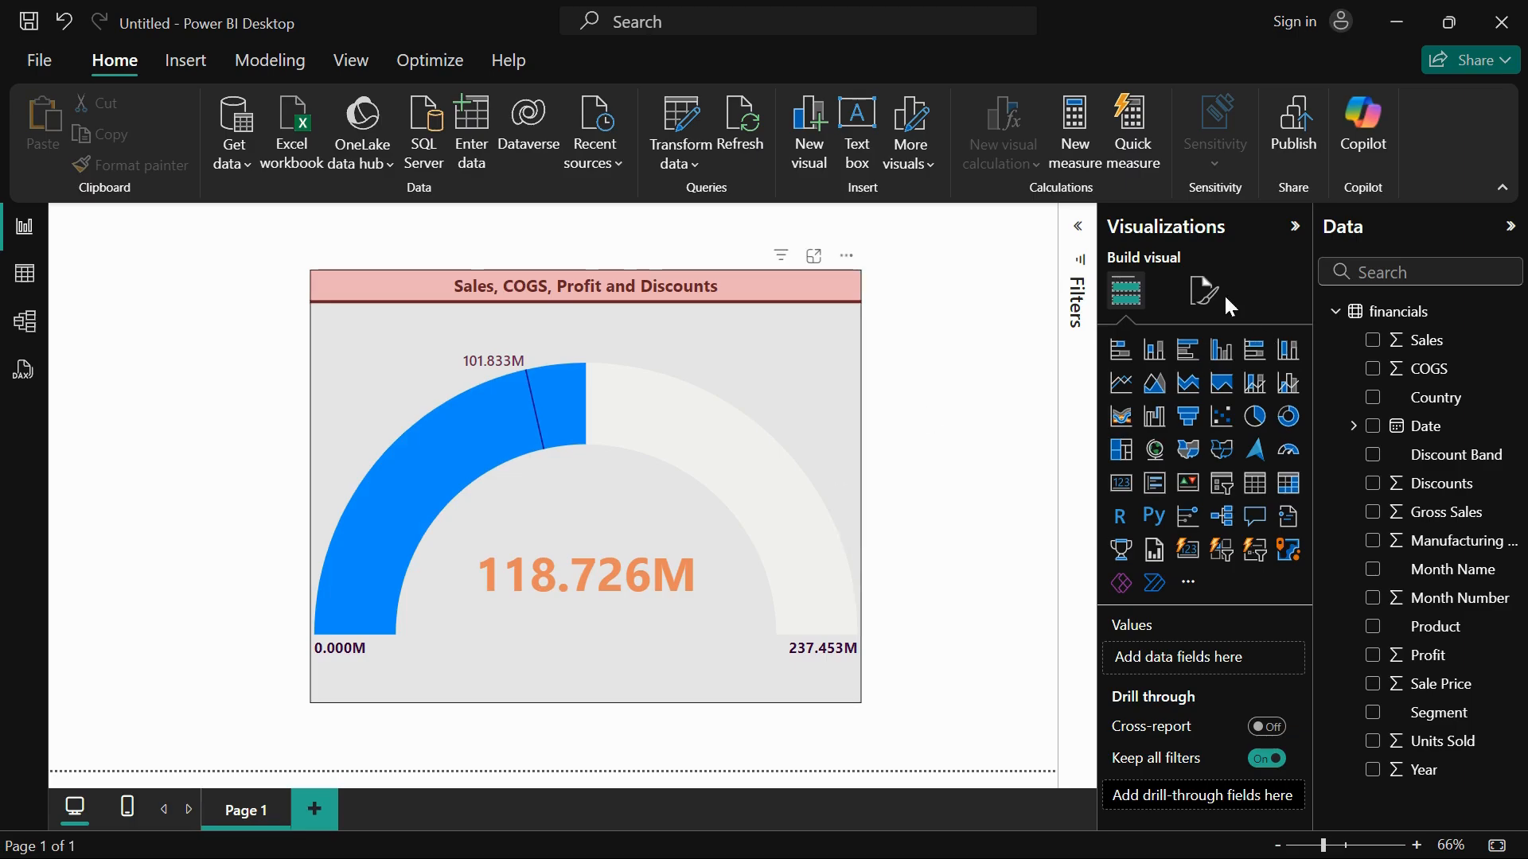
click(1202, 293)
click(1203, 399)
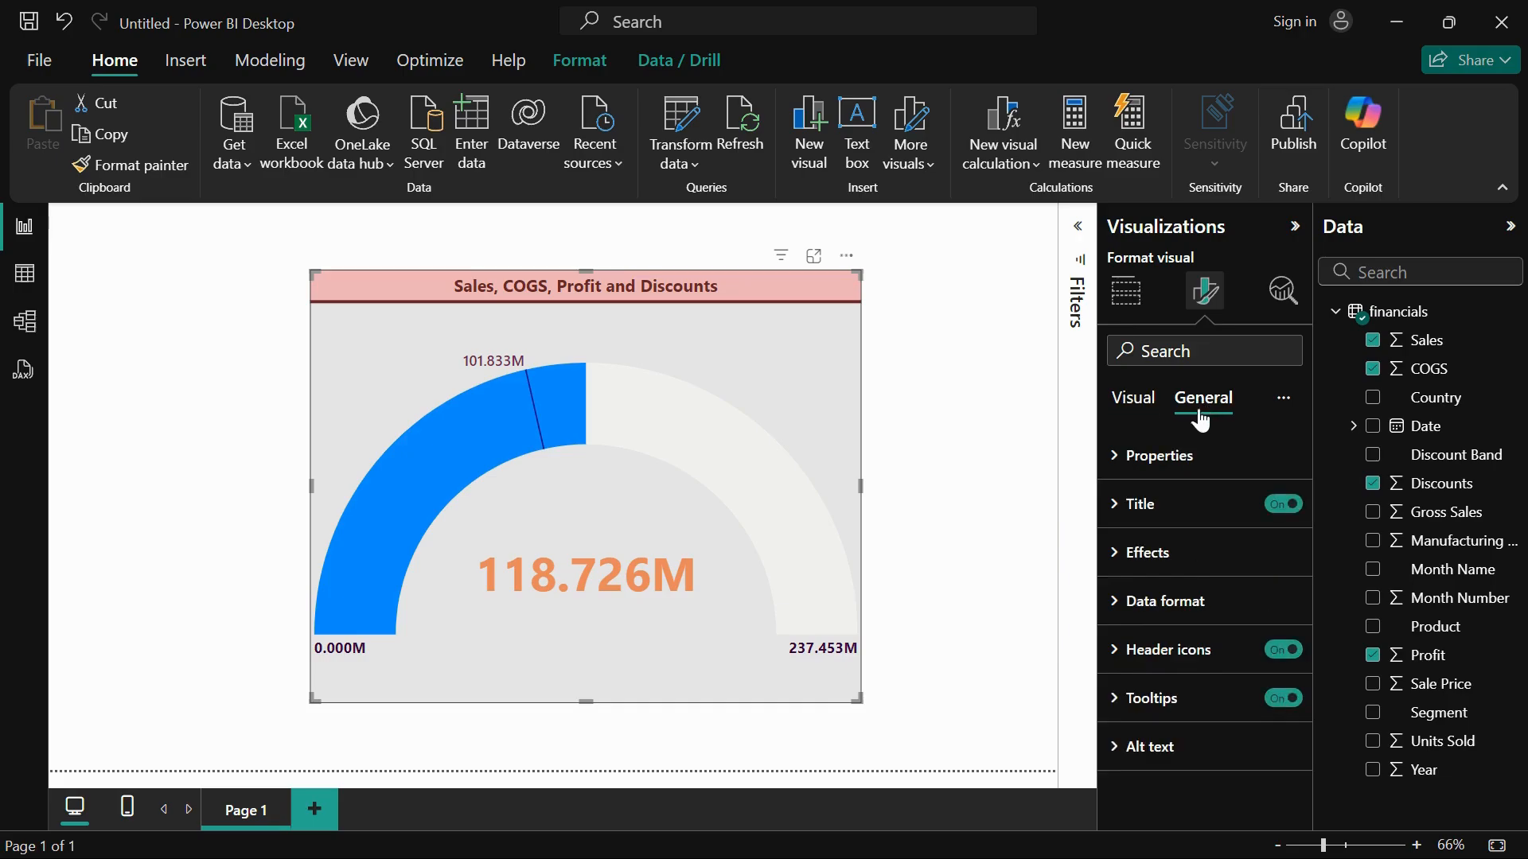
click(1159, 554)
scroll(1176, 694, down, 4)
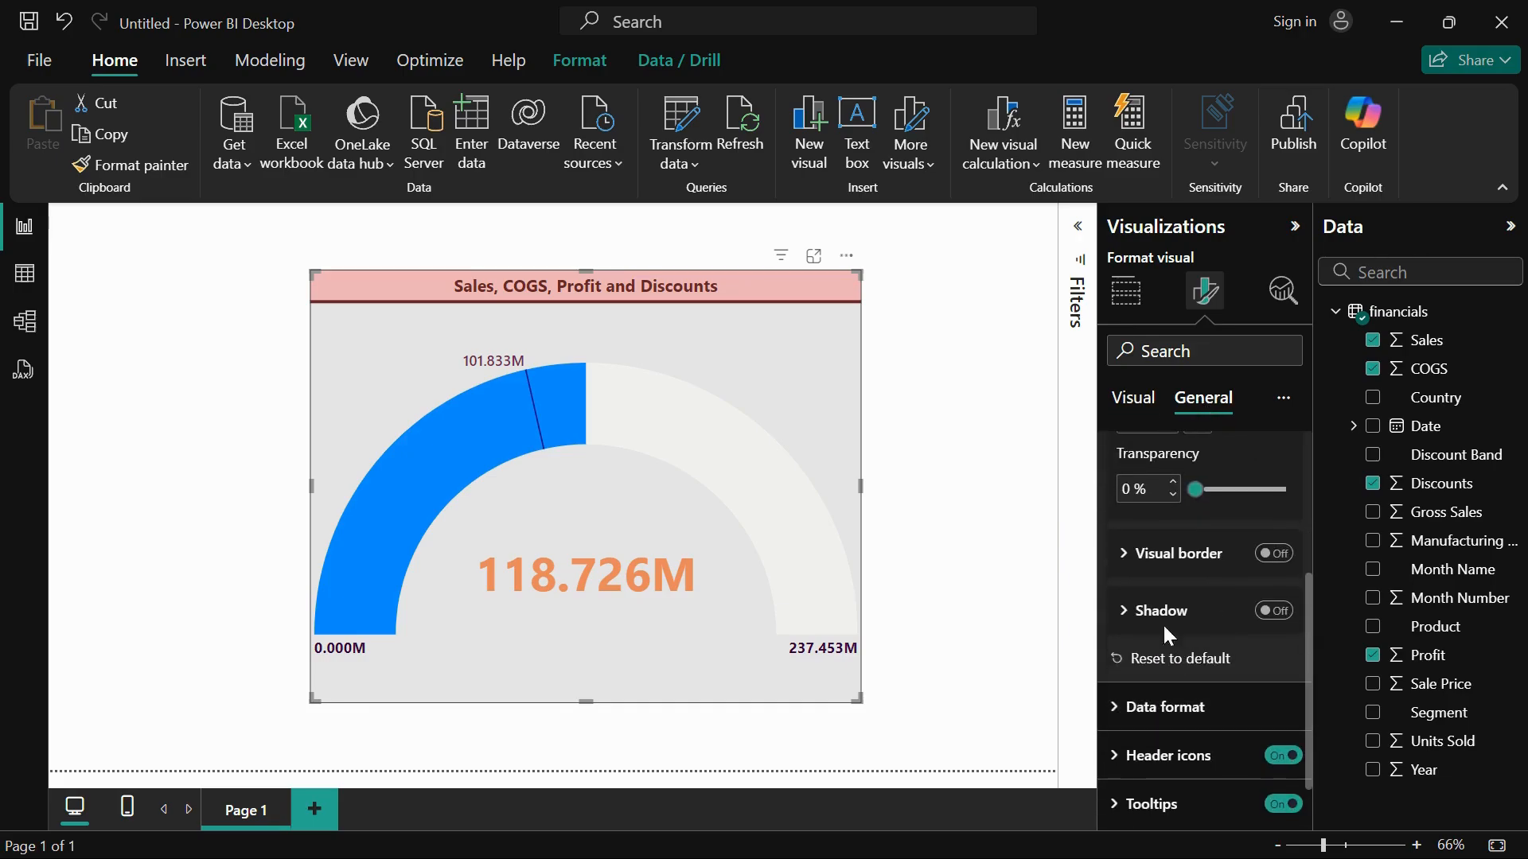
click(1273, 555)
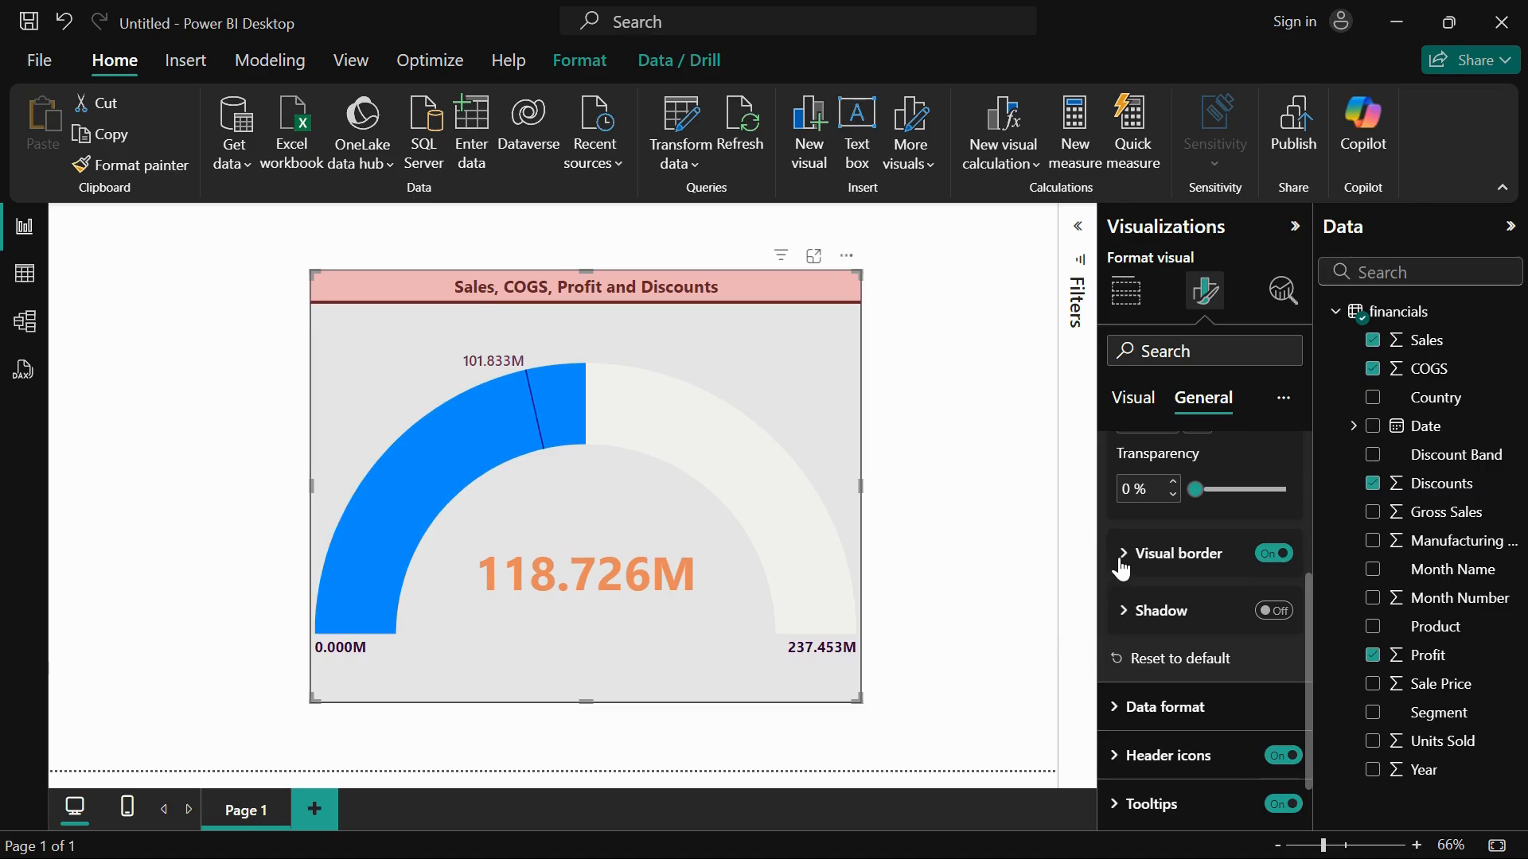
click(1122, 567)
Make the gauge's visual border dark red and 4 px wide, with rounded corners of 5 px
scroll(1162, 664, down, 1)
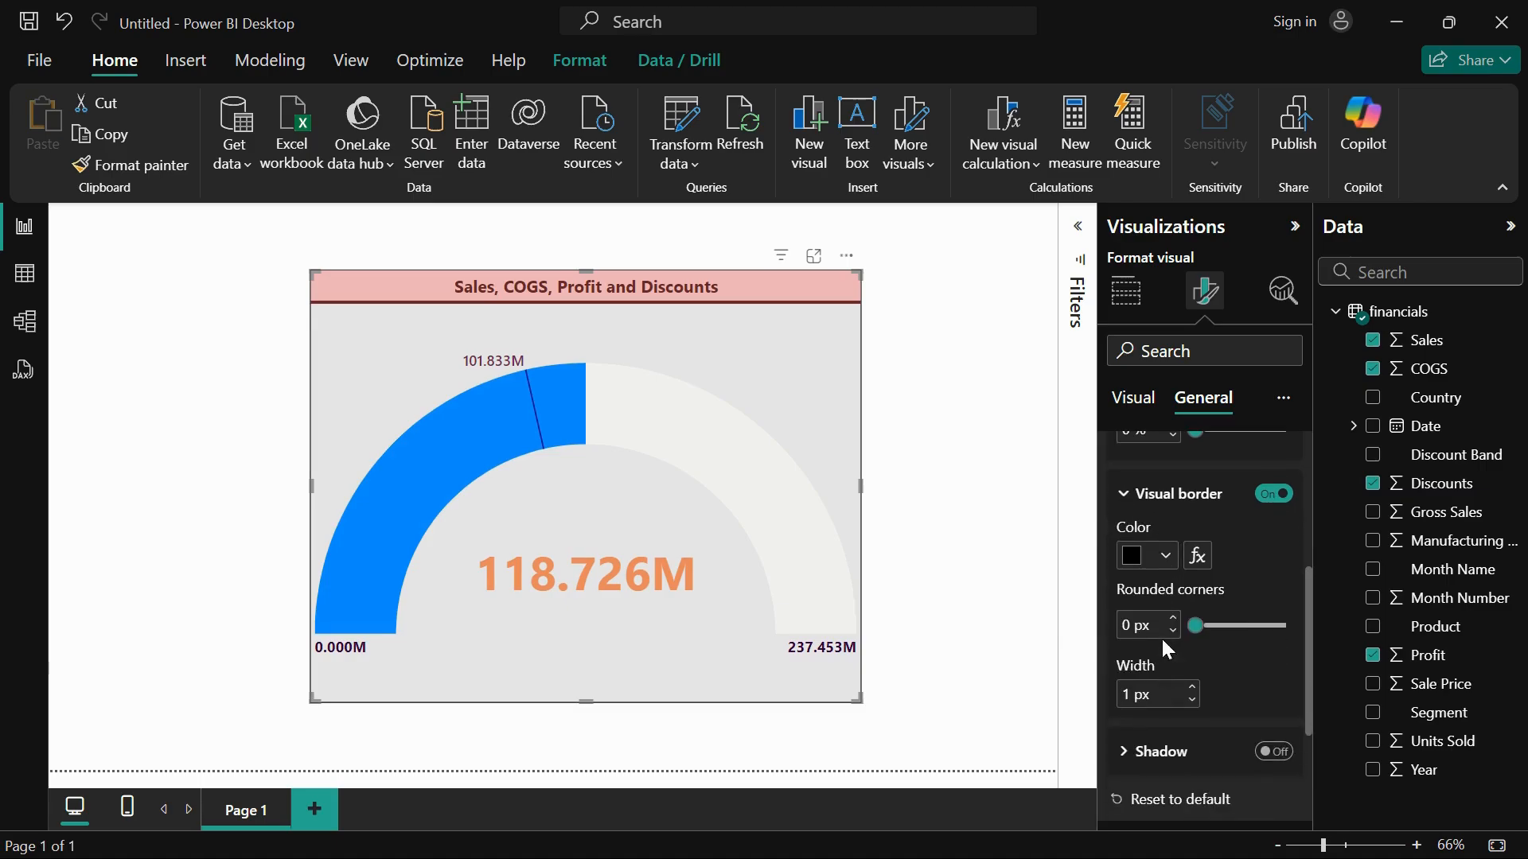
click(1165, 556)
click(1183, 452)
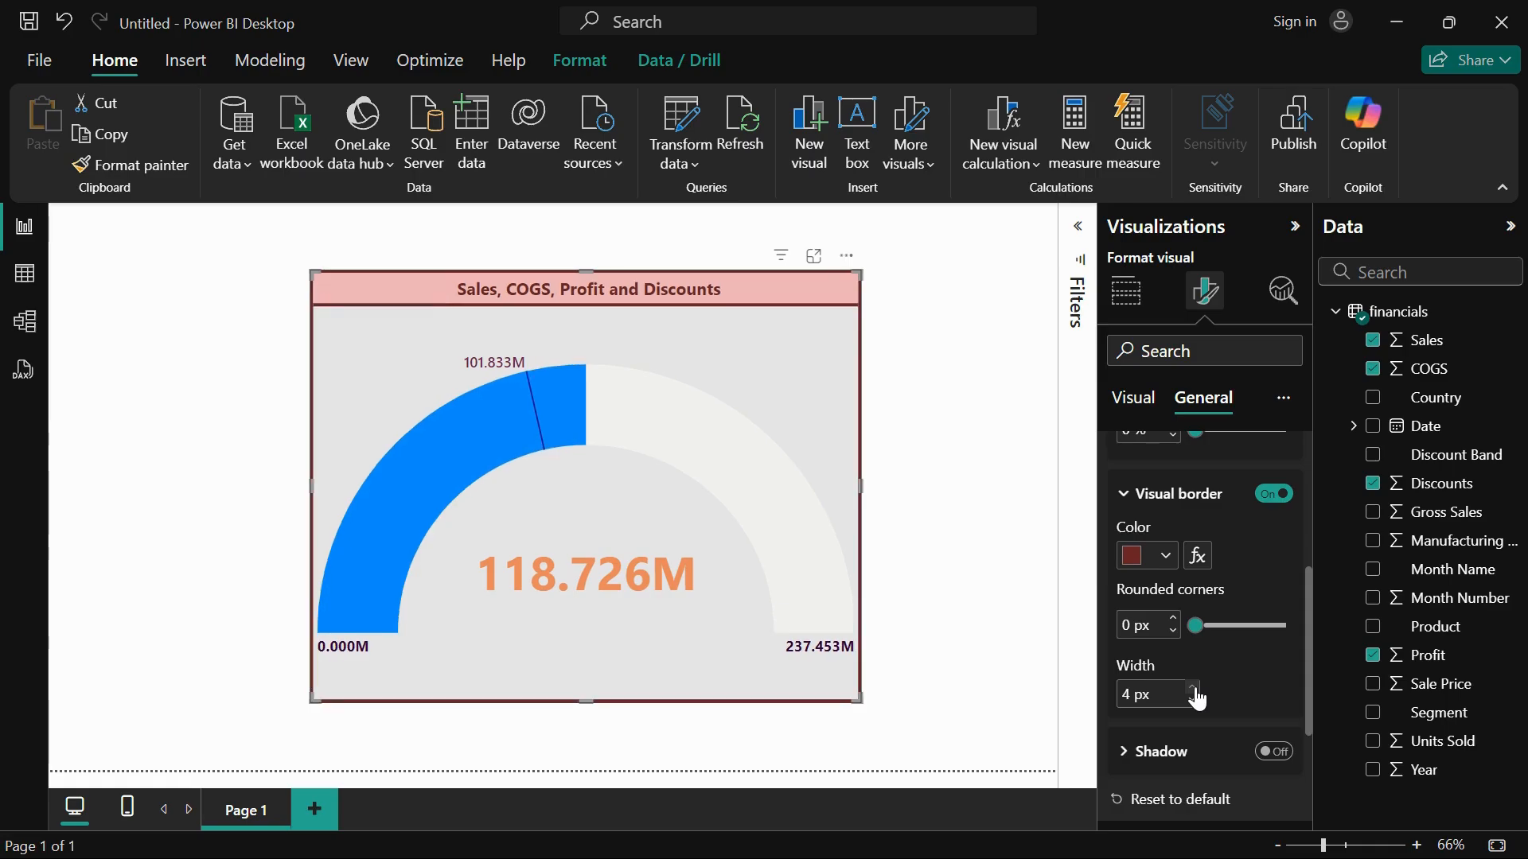
click(1132, 626)
text(5)
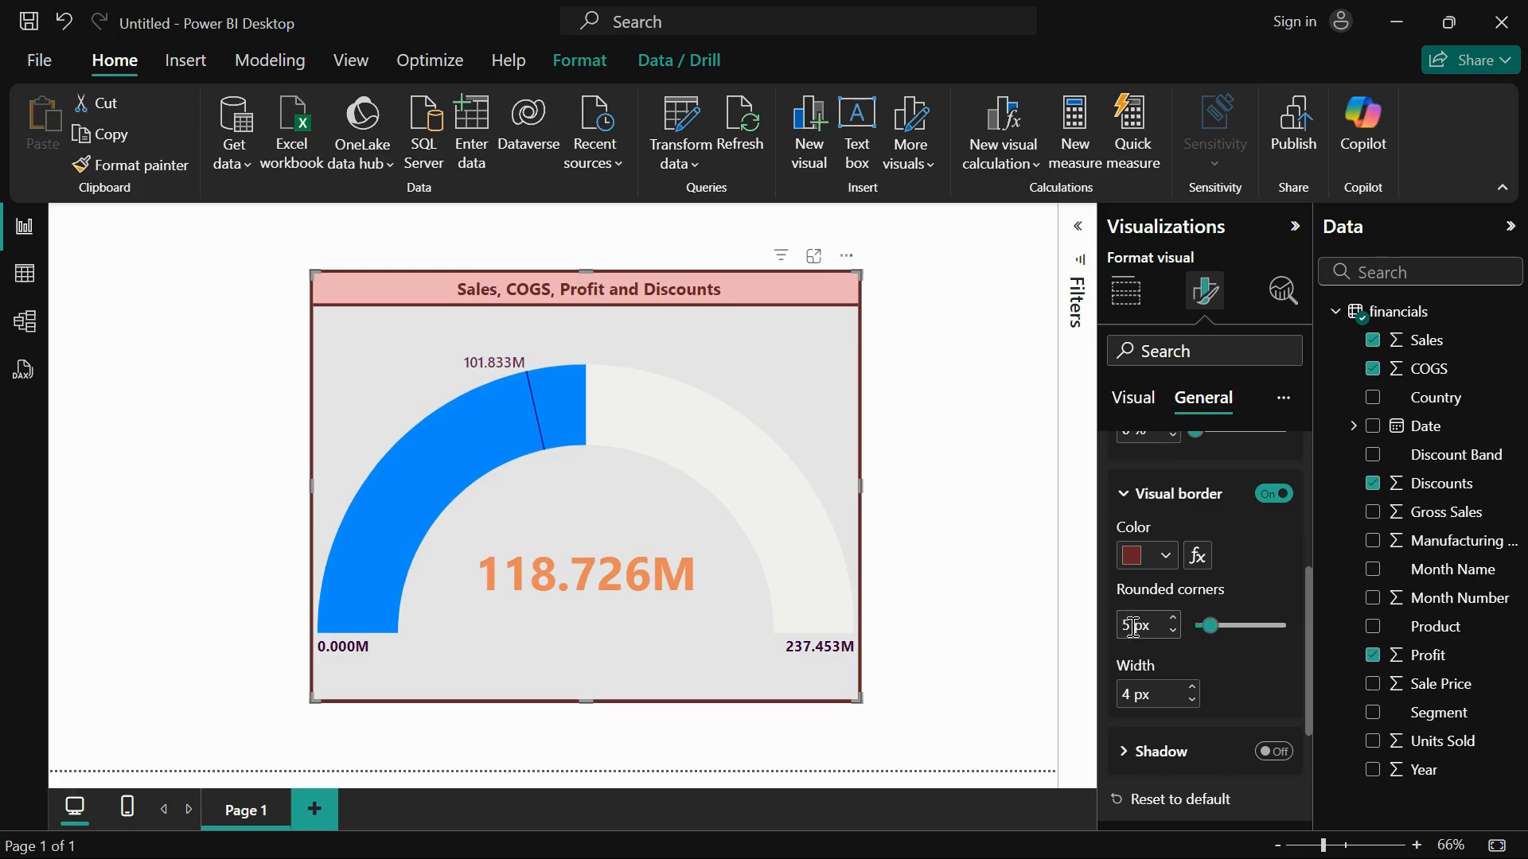
Set the gauge border's rounded corners to 10 px and turn on the shadow effect with a light red color
drag(1210, 626, 1226, 630)
scroll(1177, 773, down, 3)
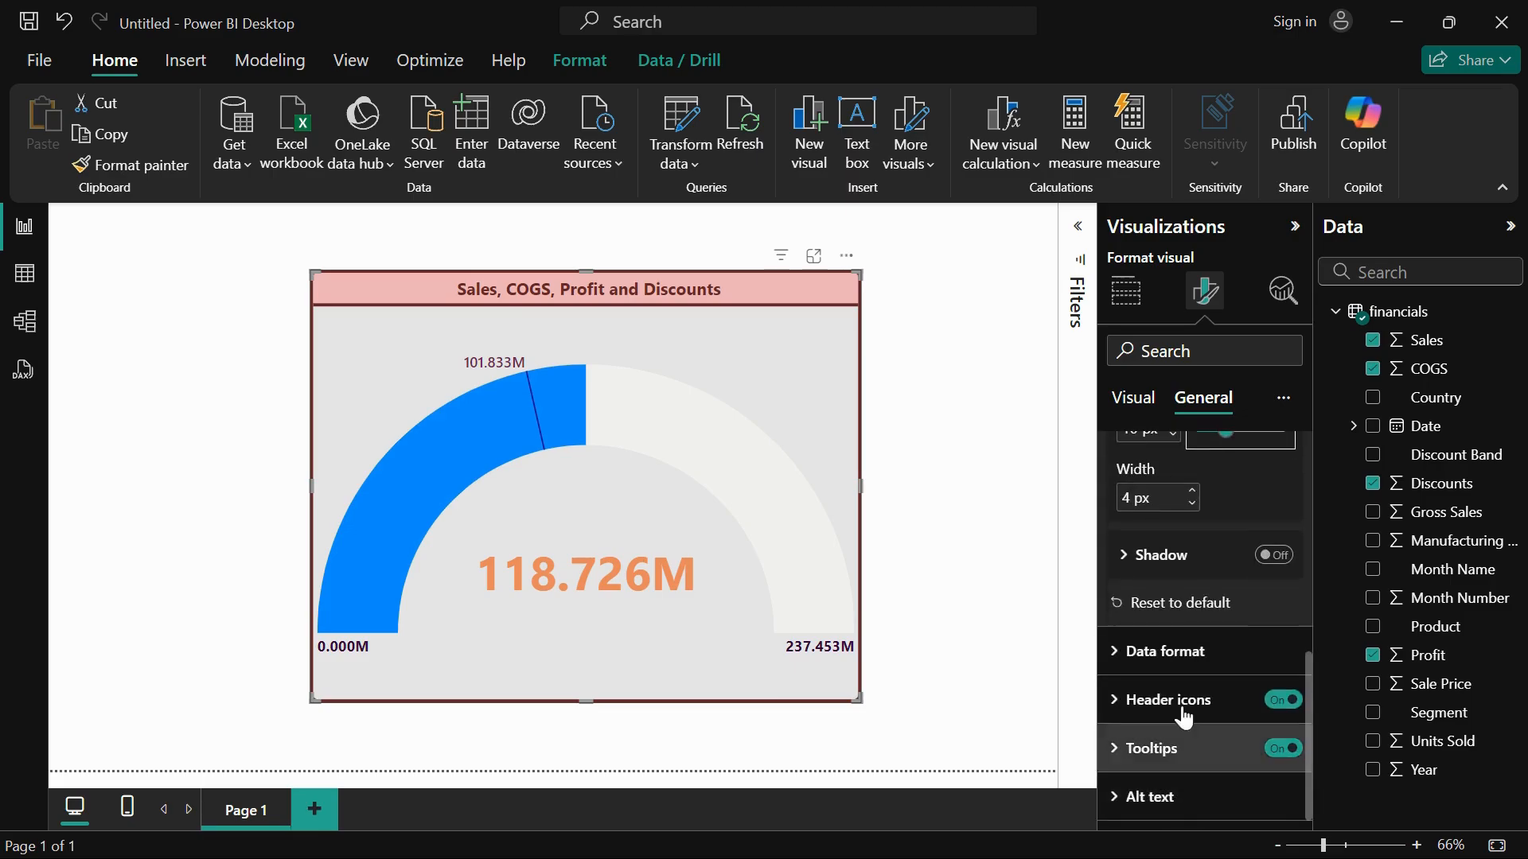
click(1194, 559)
click(1271, 556)
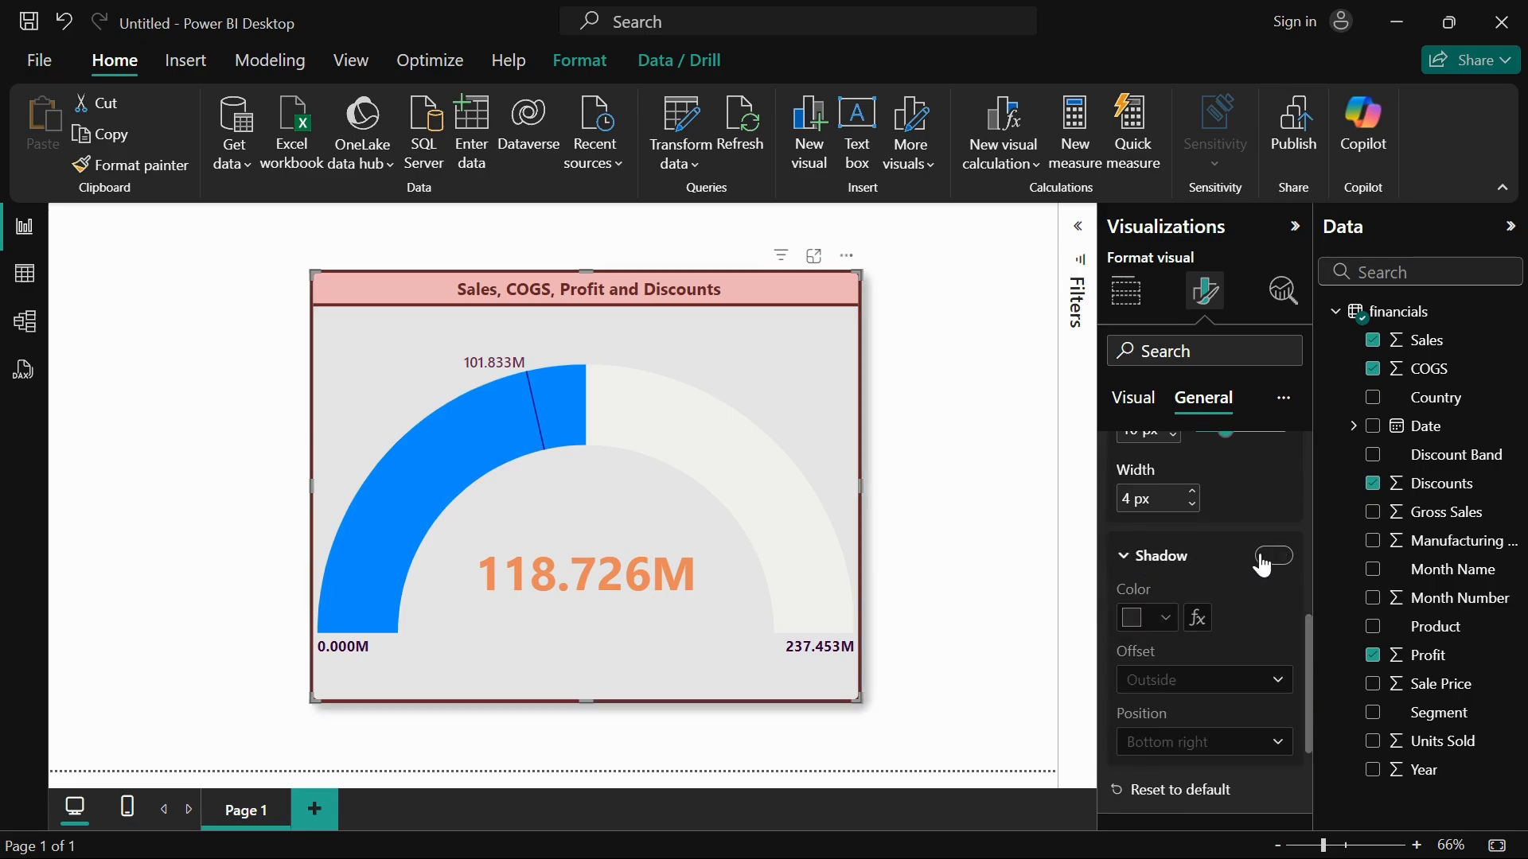
click(1169, 620)
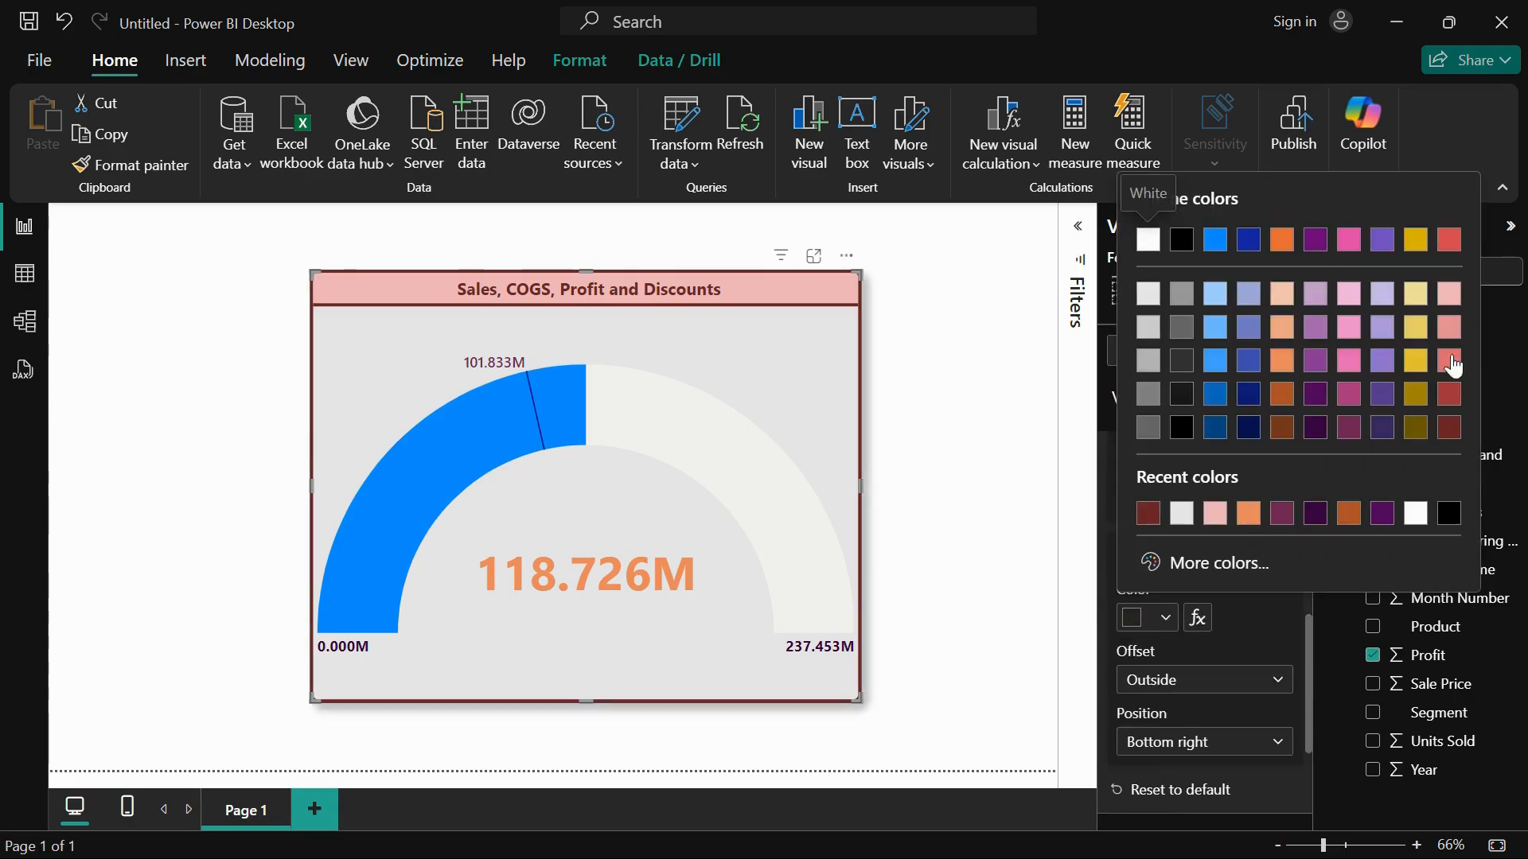
click(1450, 327)
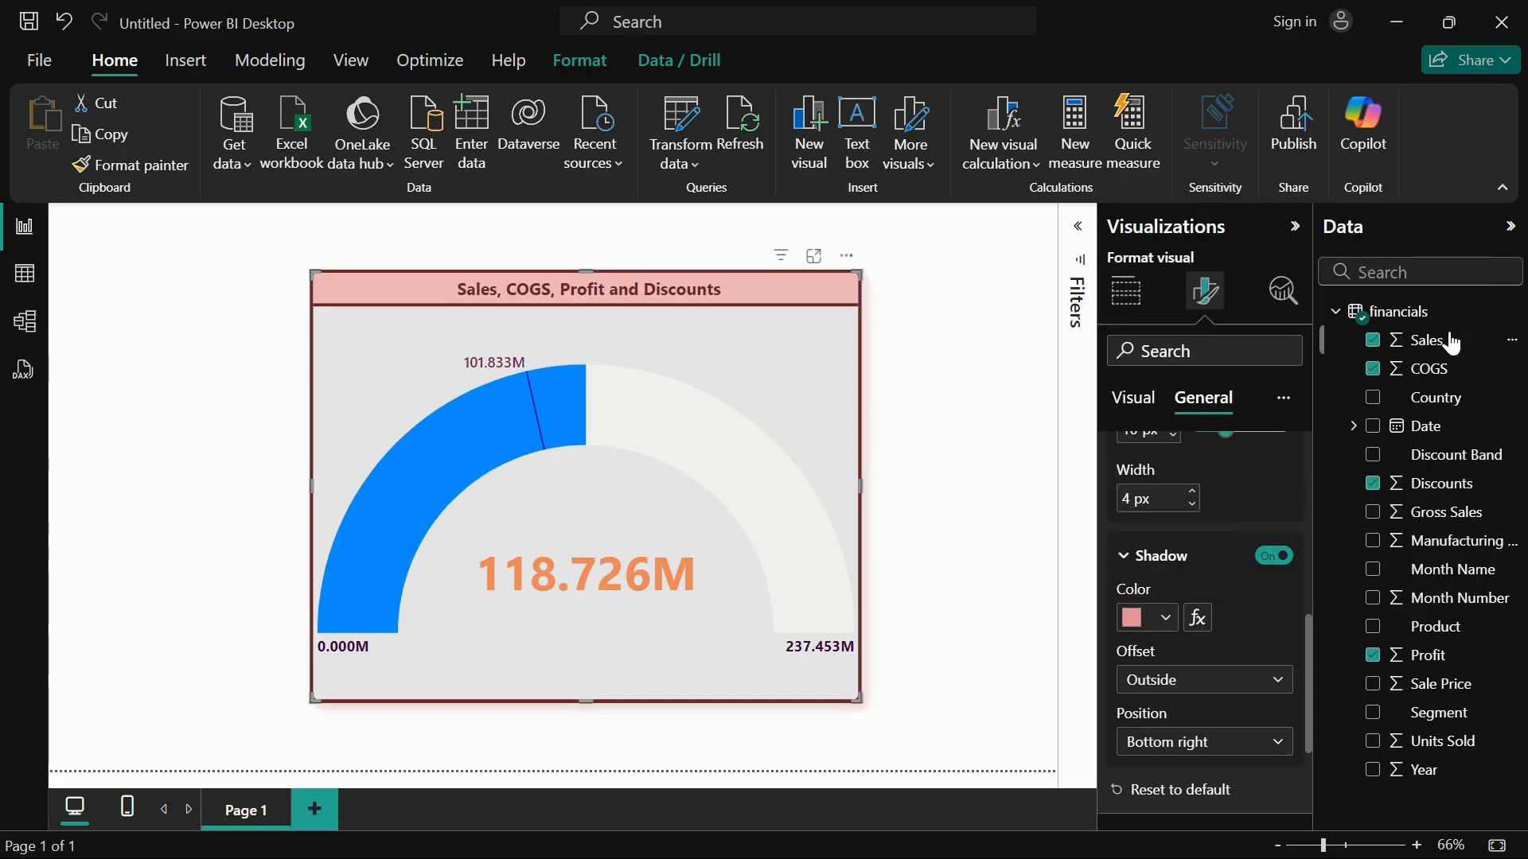
Try the Inside shadow offset, return it to Outside, and set the shadow's position to Top right
scroll(1246, 643, down, 2)
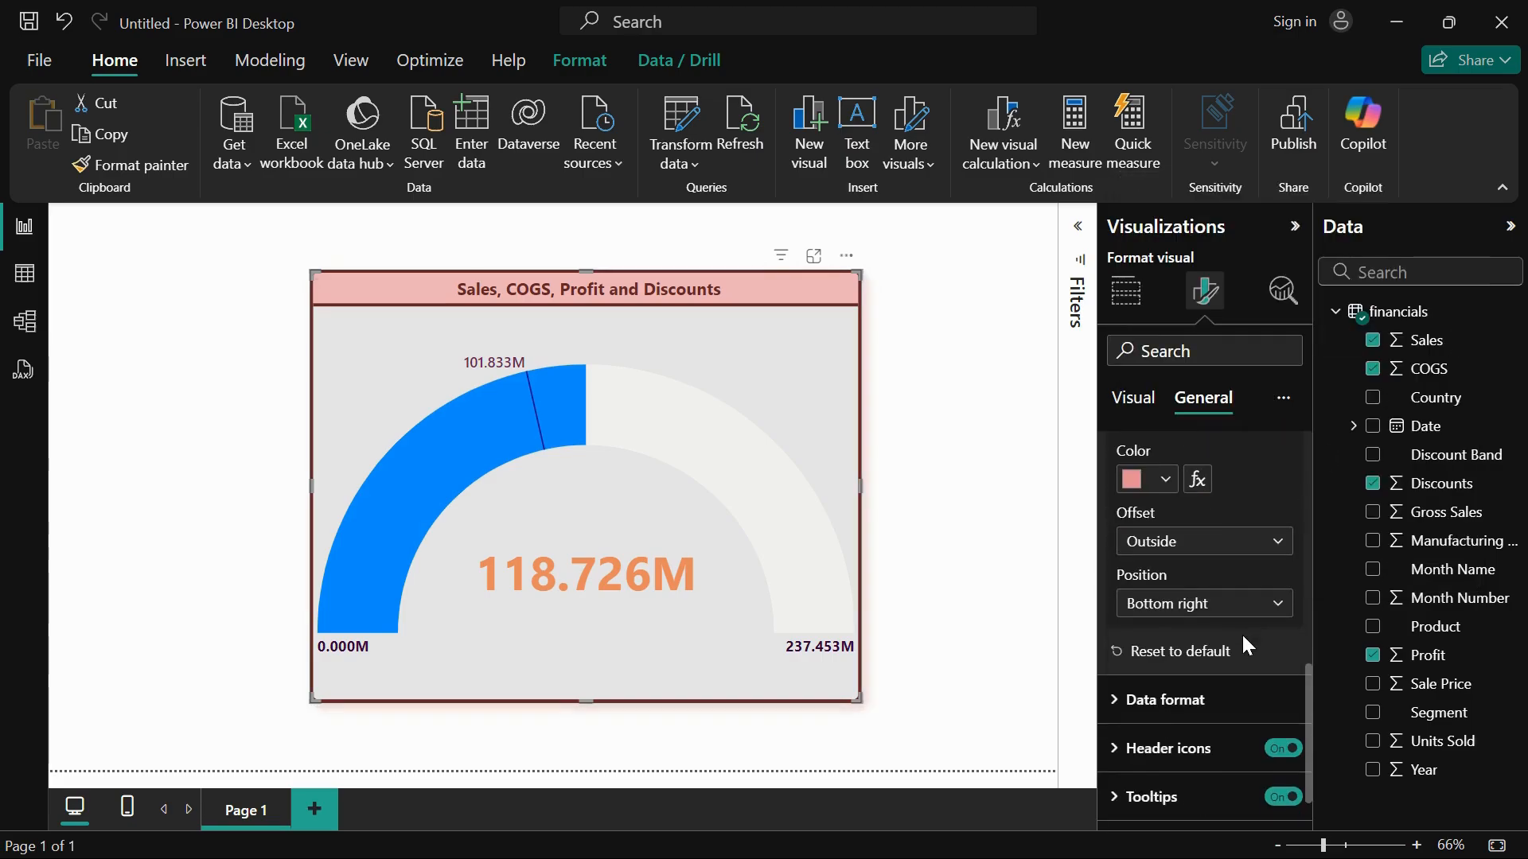
click(1198, 541)
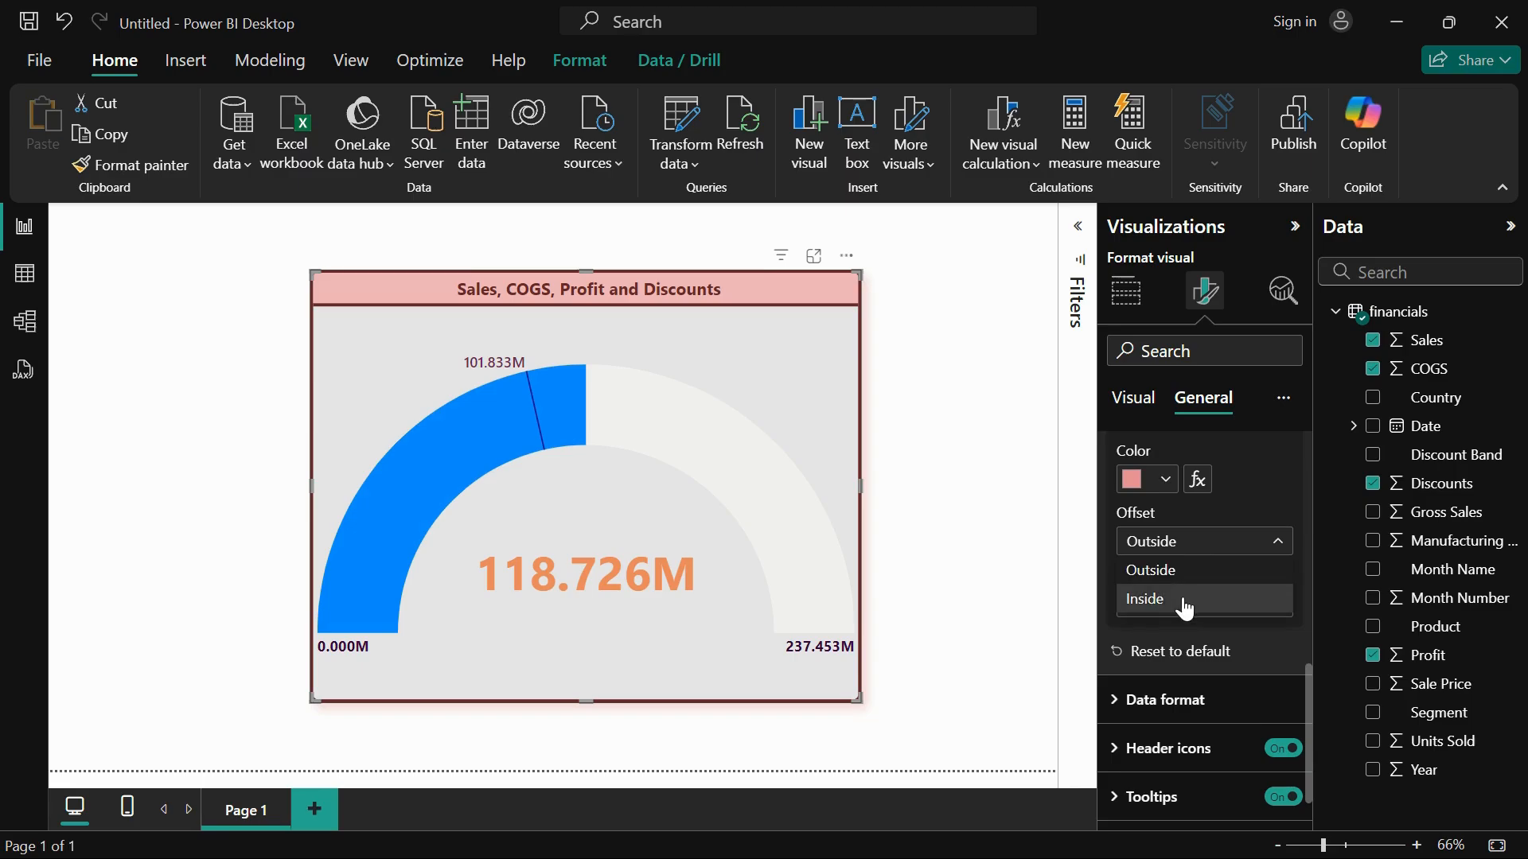
click(1186, 608)
click(1186, 549)
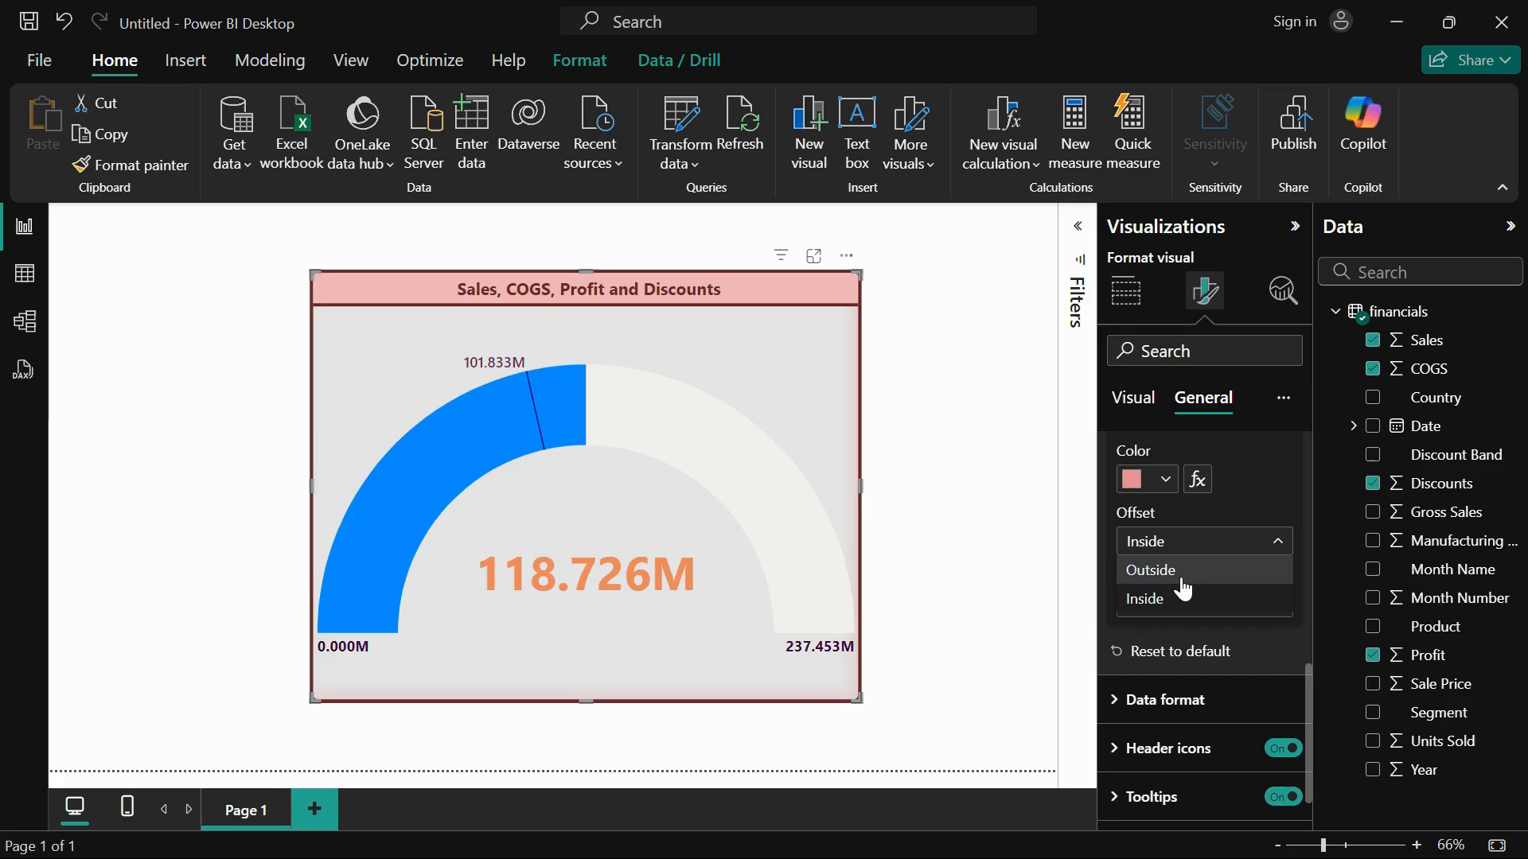
click(1182, 578)
click(1185, 614)
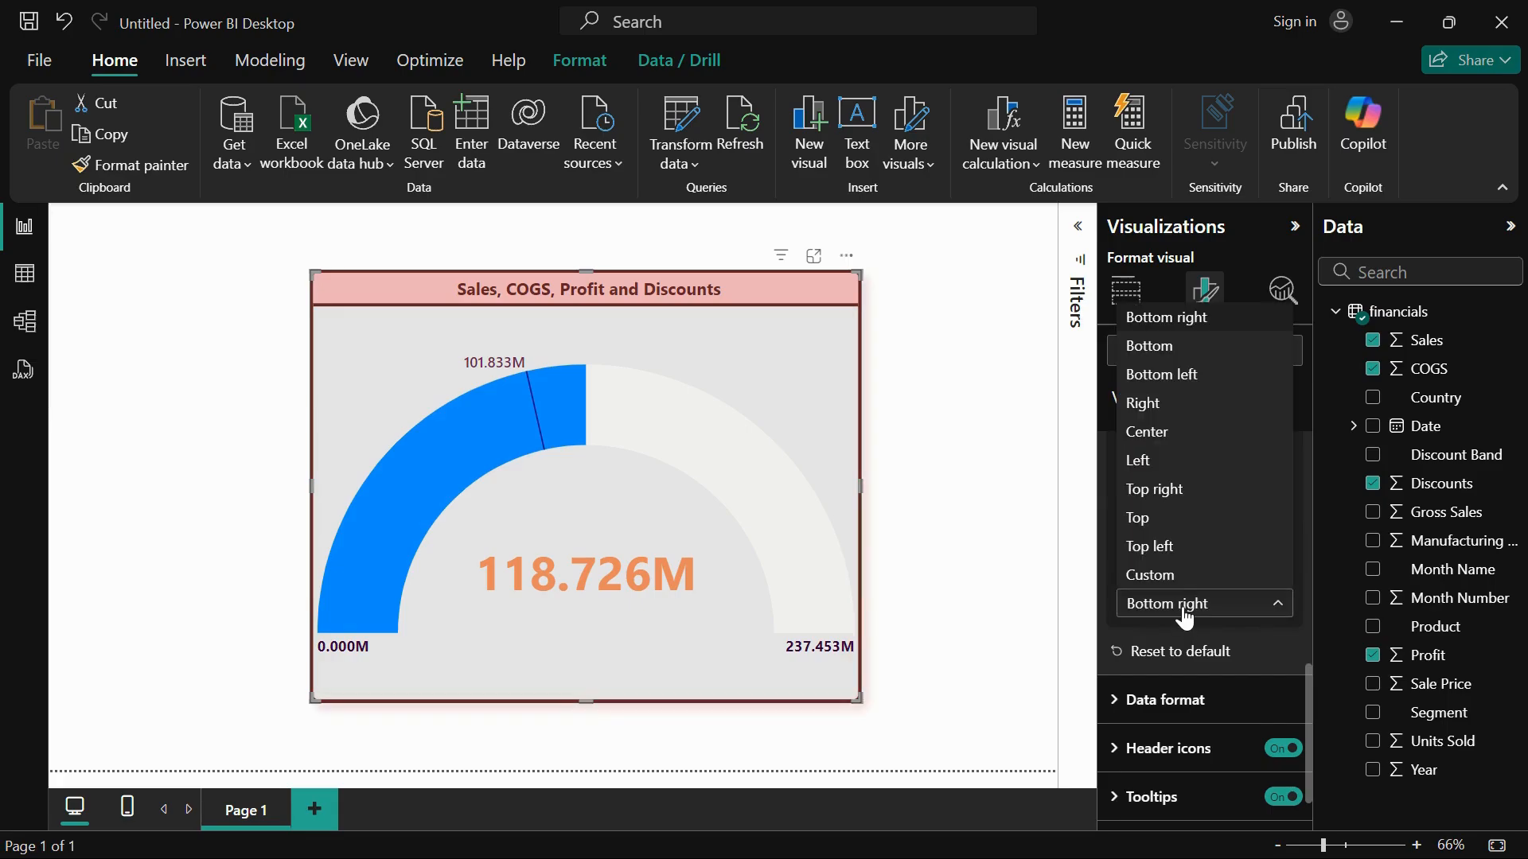
click(1170, 488)
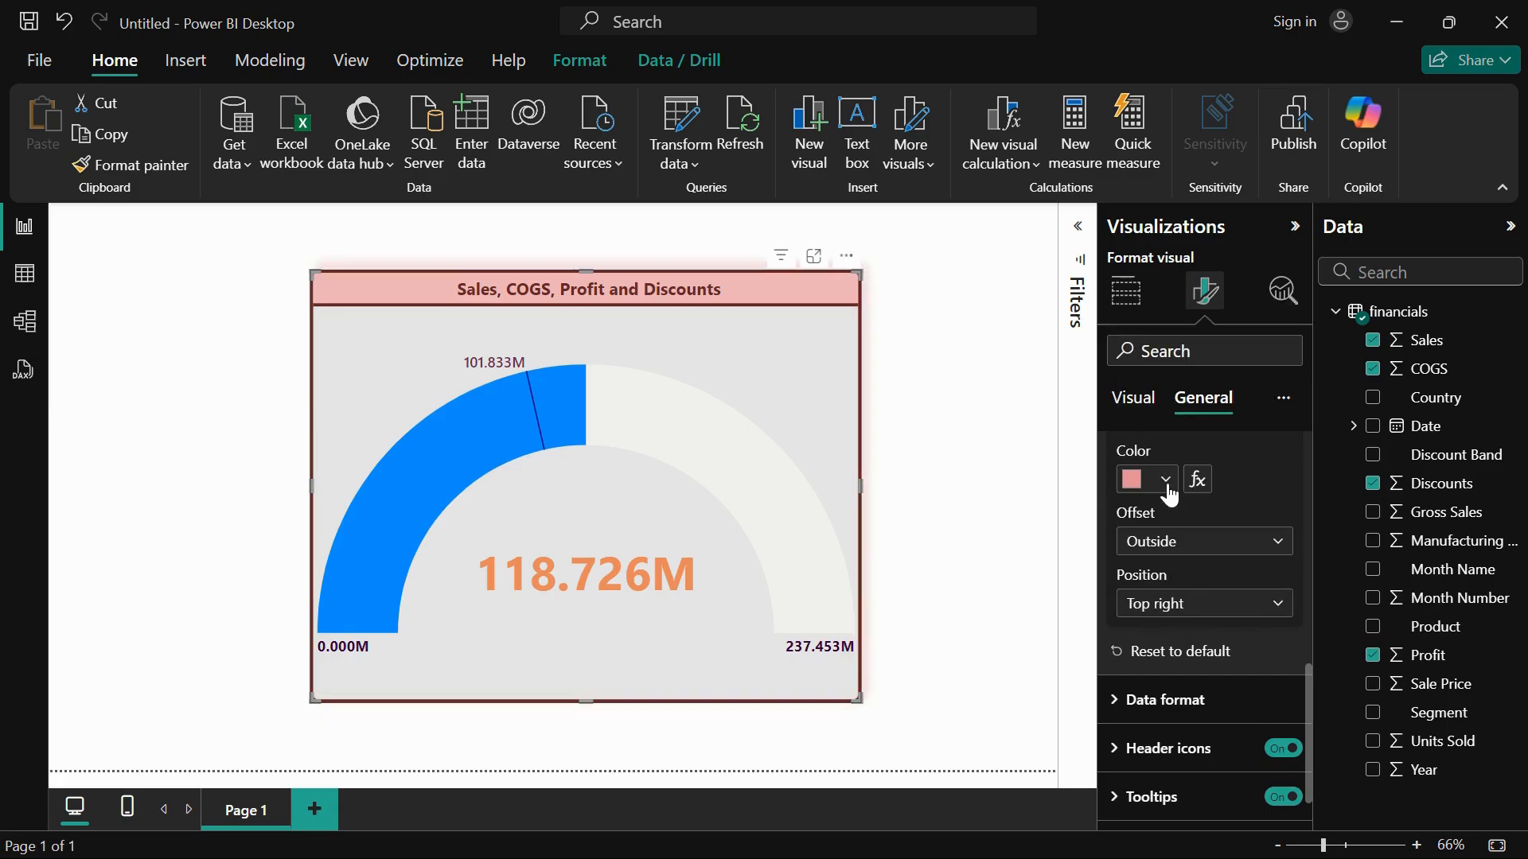
Format Sum of Sales as Currency in $ English (United States) with 2 decimal places
click(1181, 699)
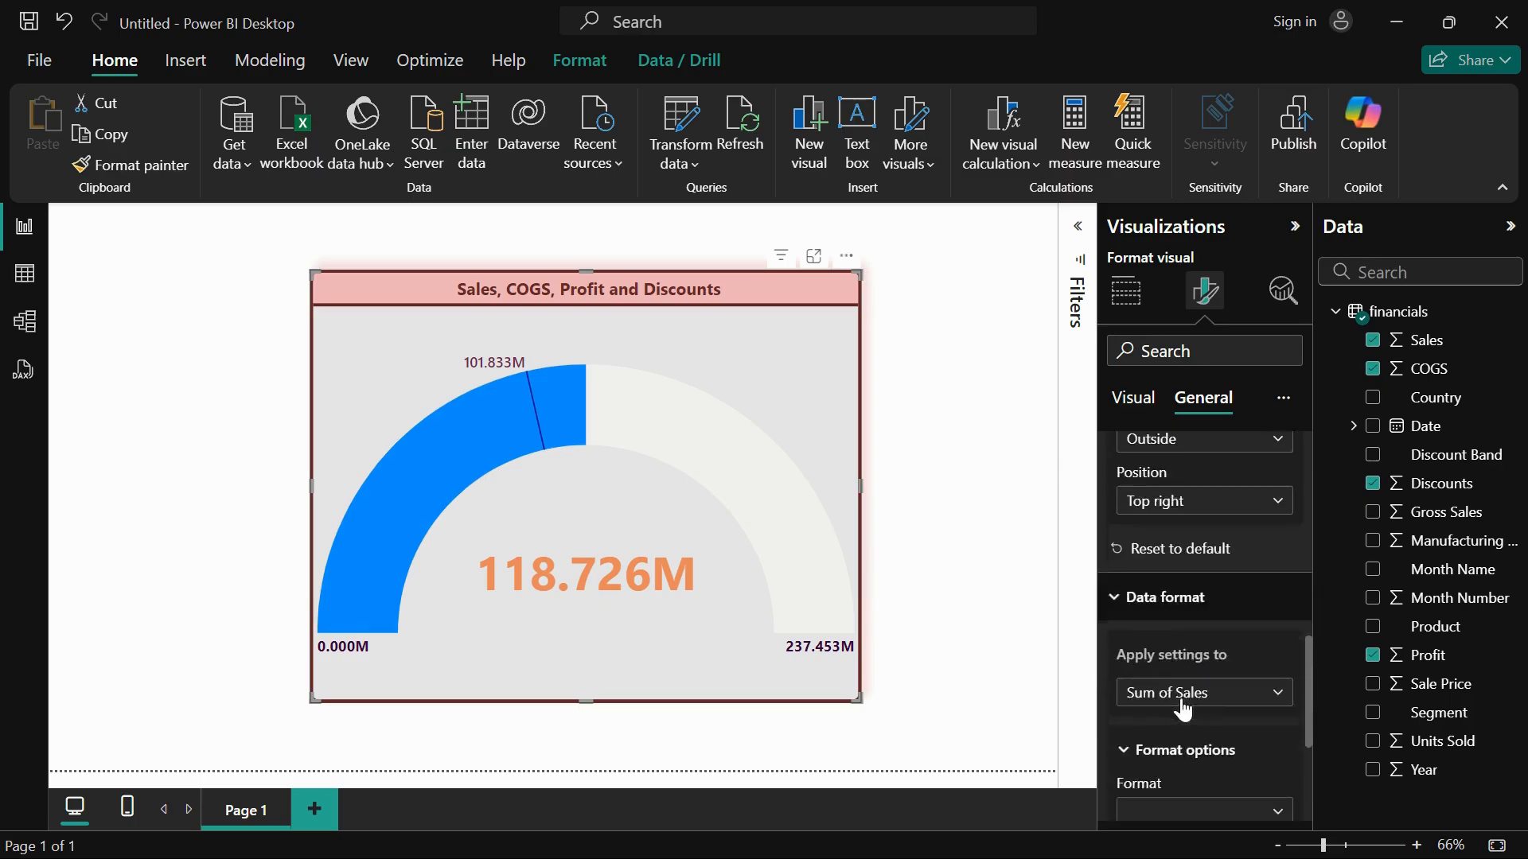
mouse_move(493, 406)
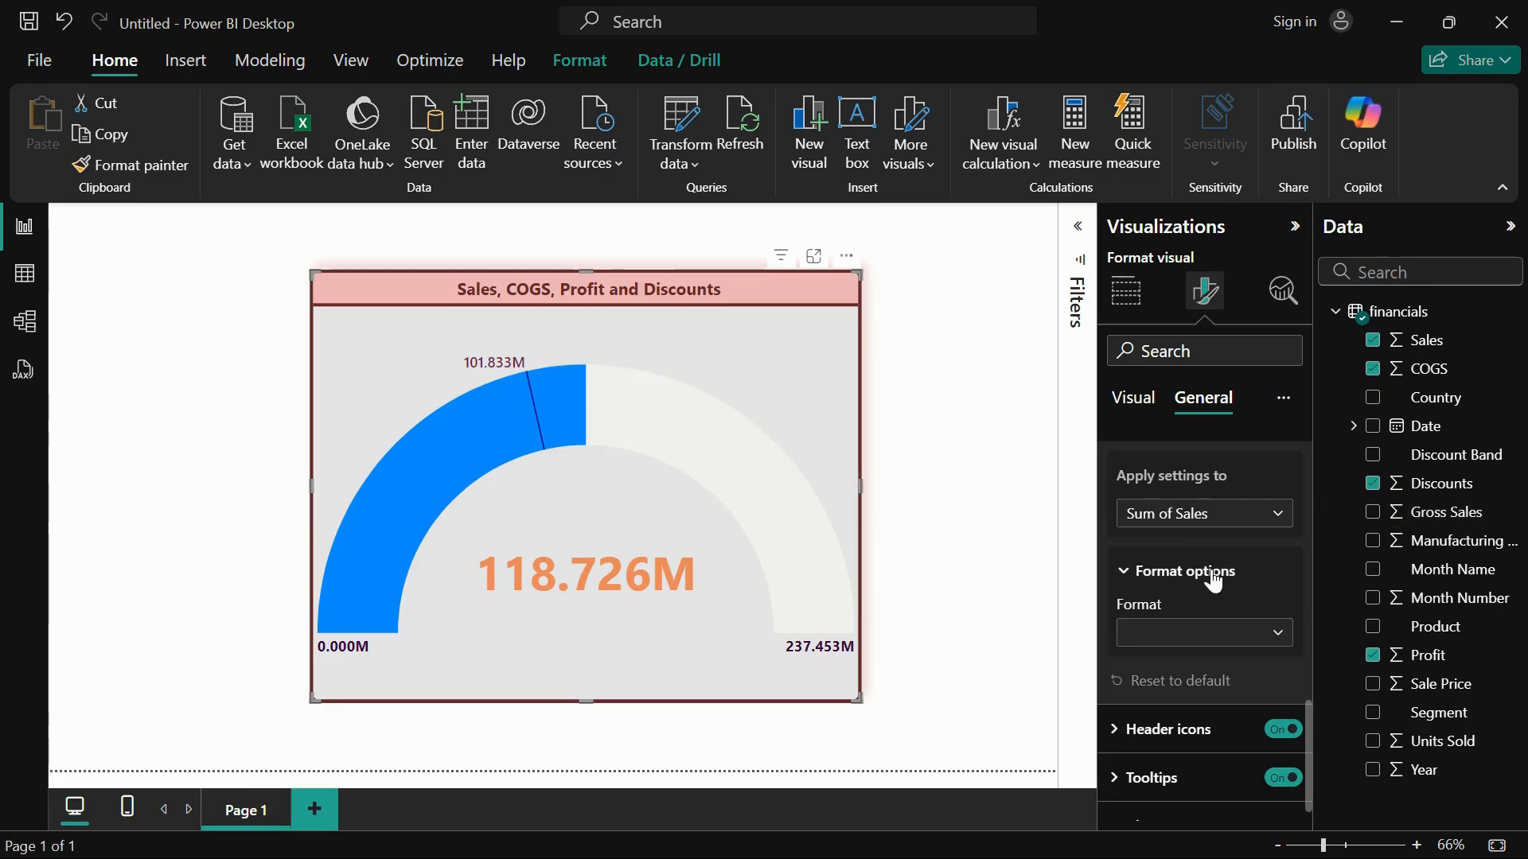
click(1209, 641)
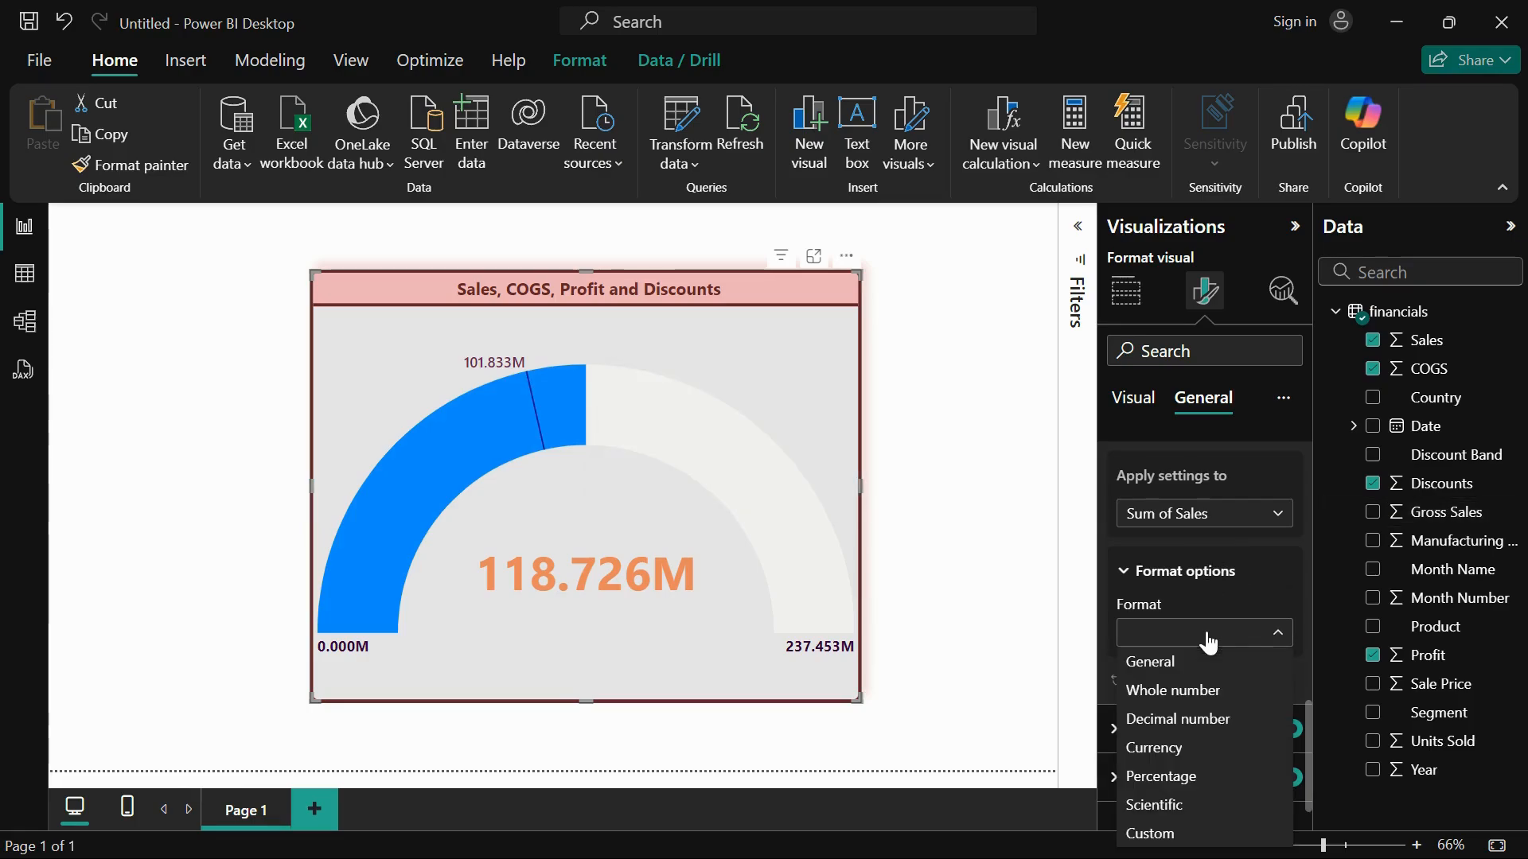
click(1186, 749)
scroll(1186, 607, down, 2)
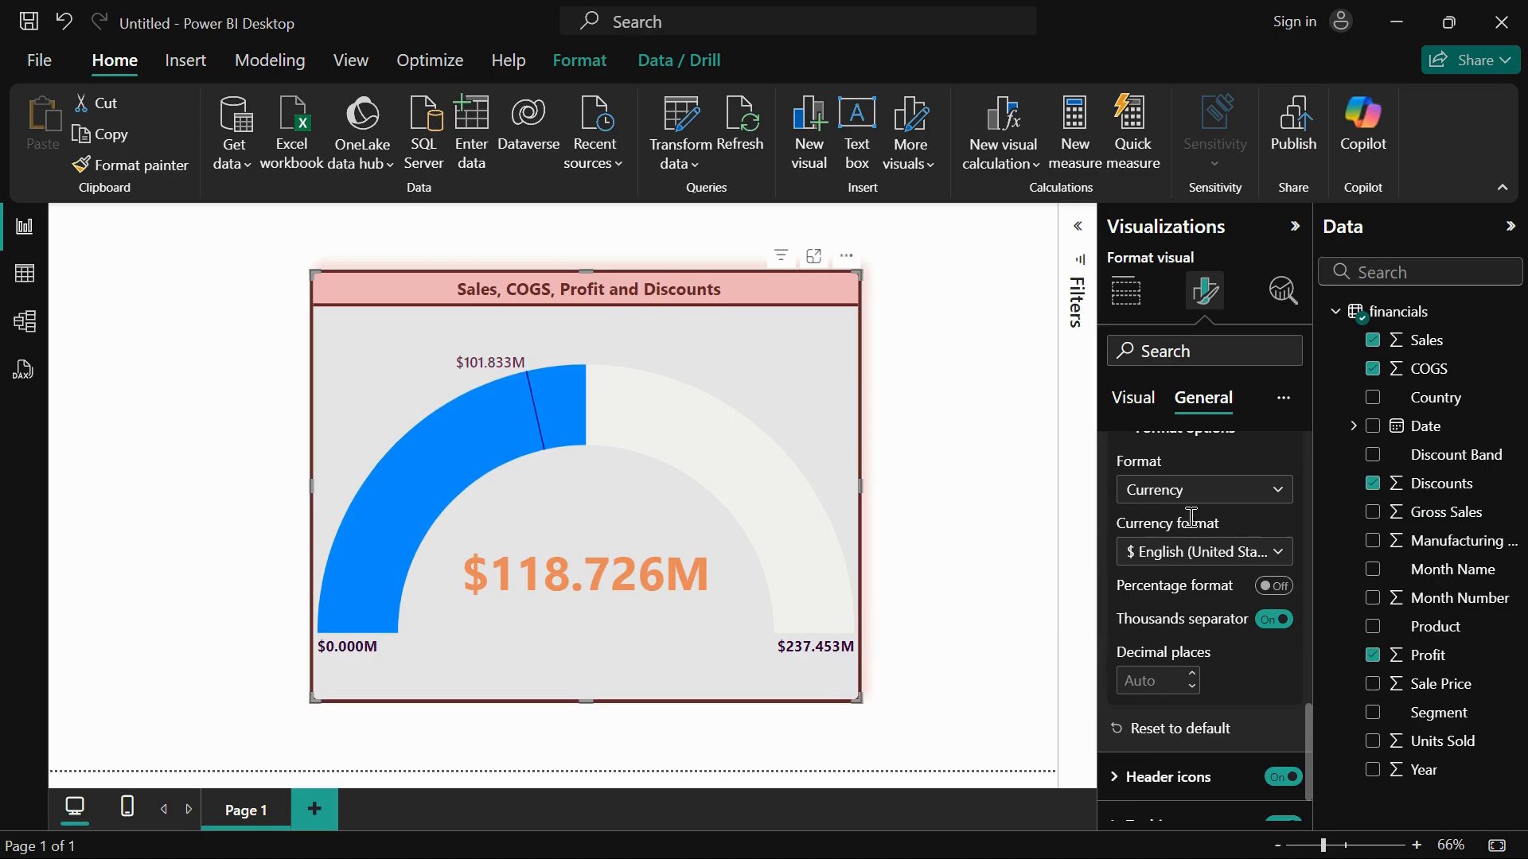
click(1201, 557)
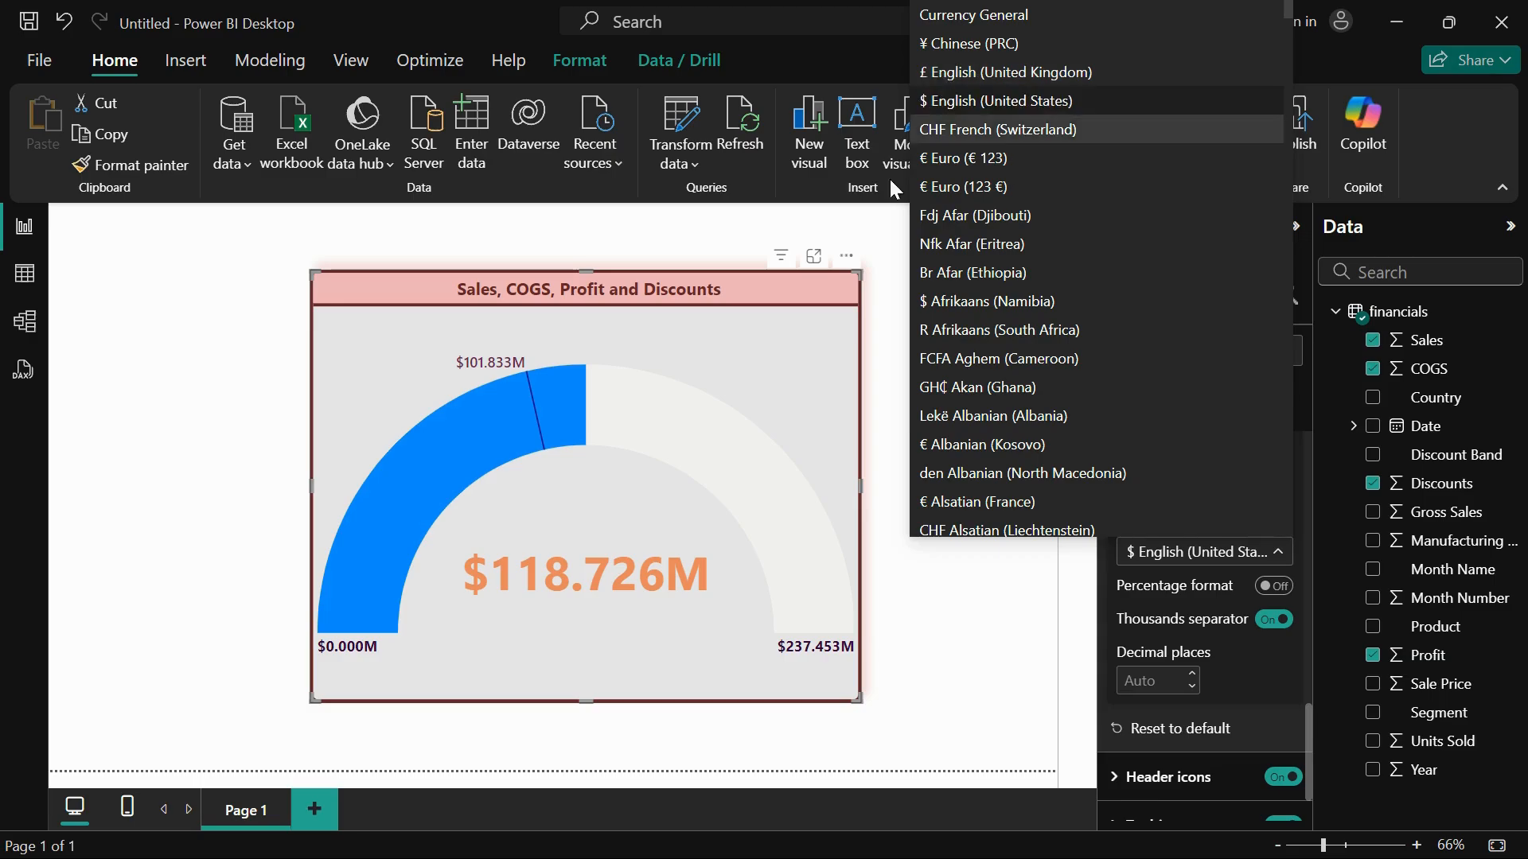
click(742, 399)
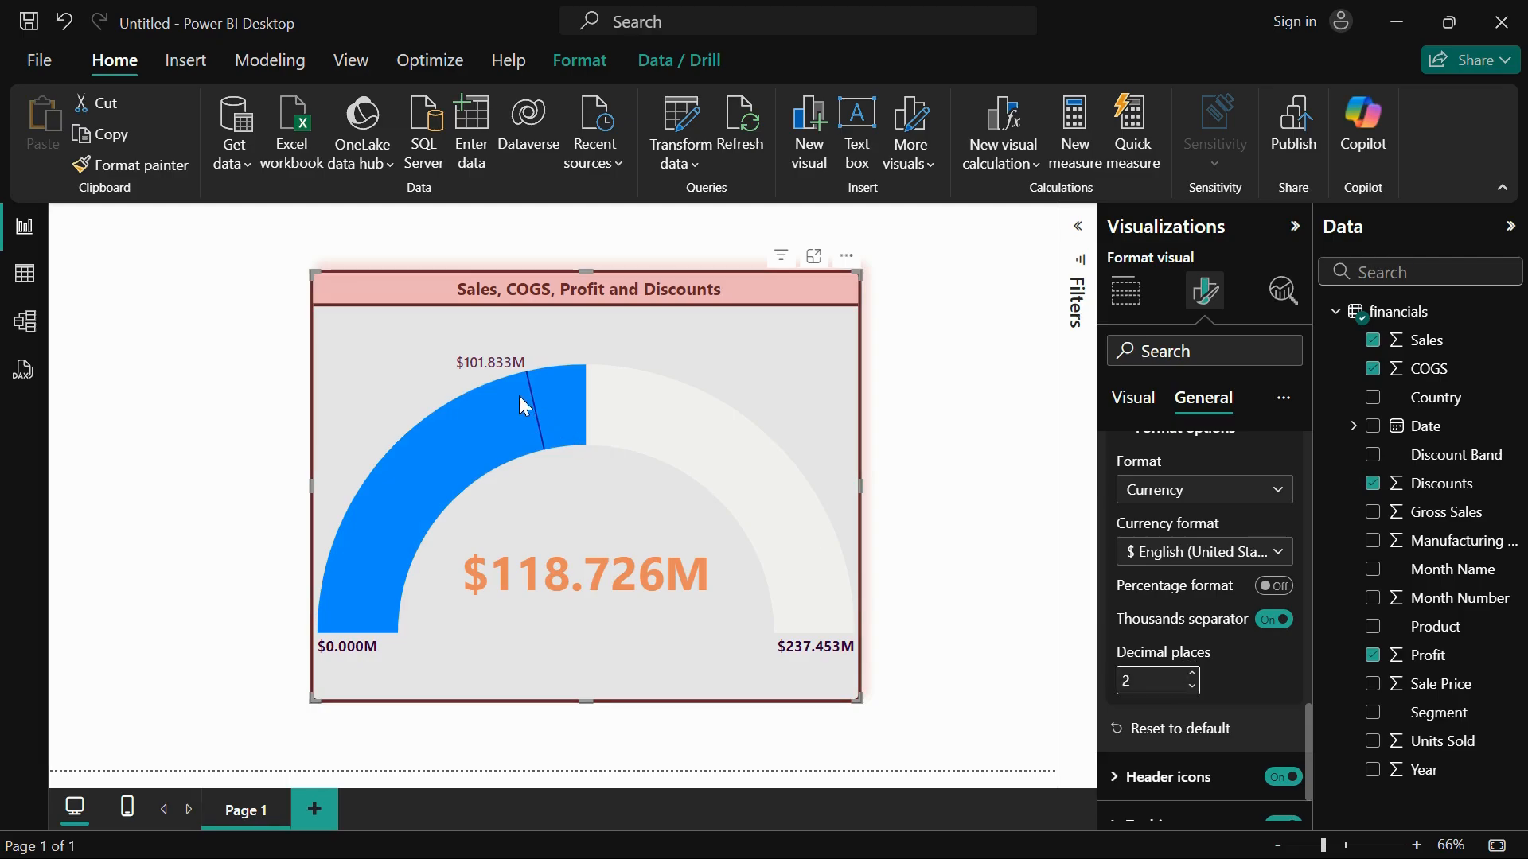
mouse_move(524, 405)
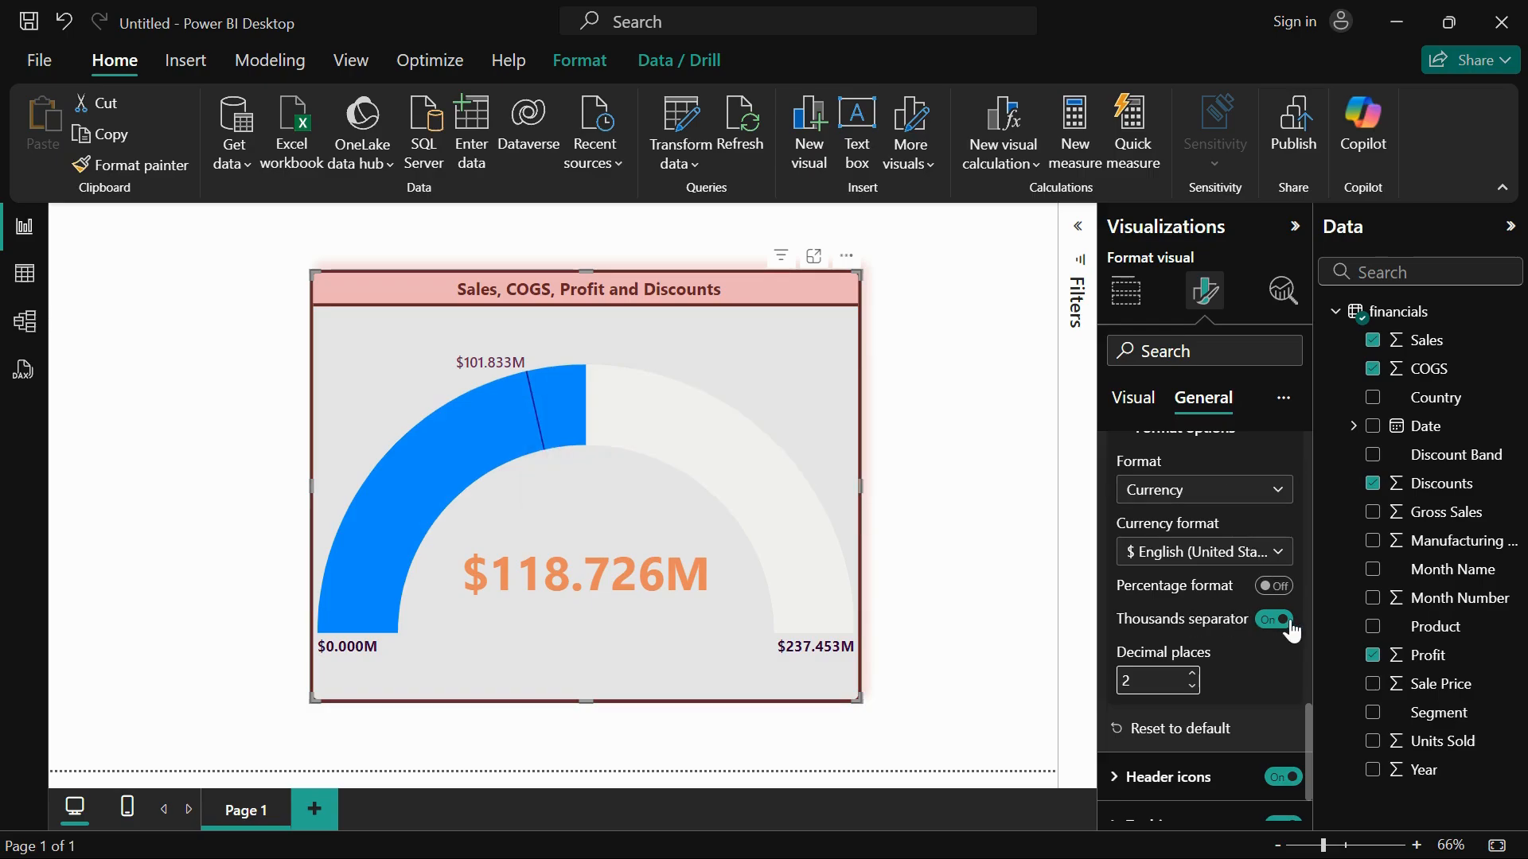
mouse_move(508, 433)
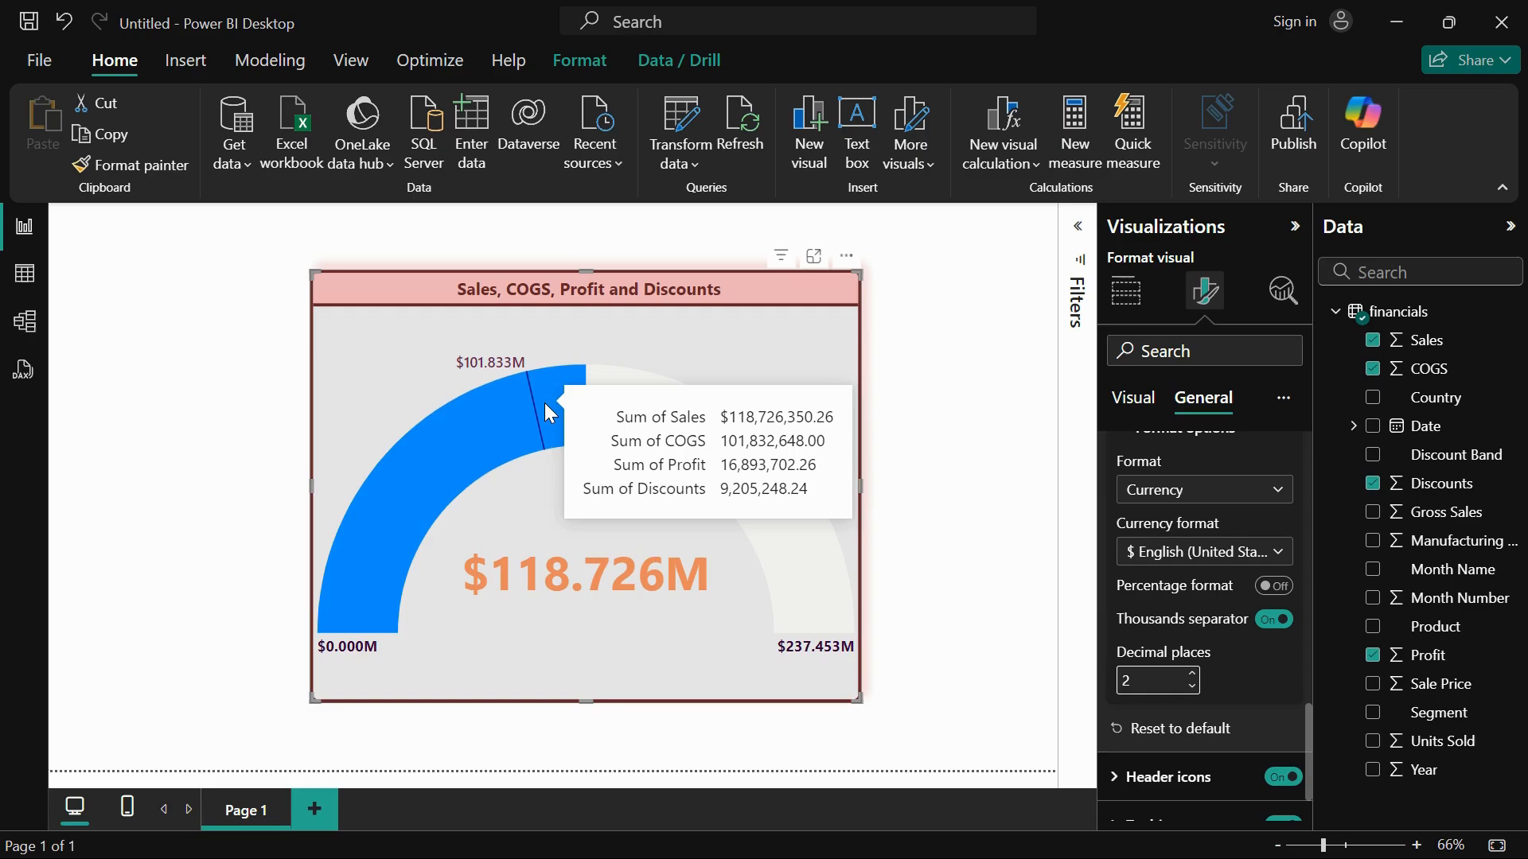
Format Sum of COGS as Currency in $ English (United States) with 2 decimal places
scroll(1235, 657, down, 1)
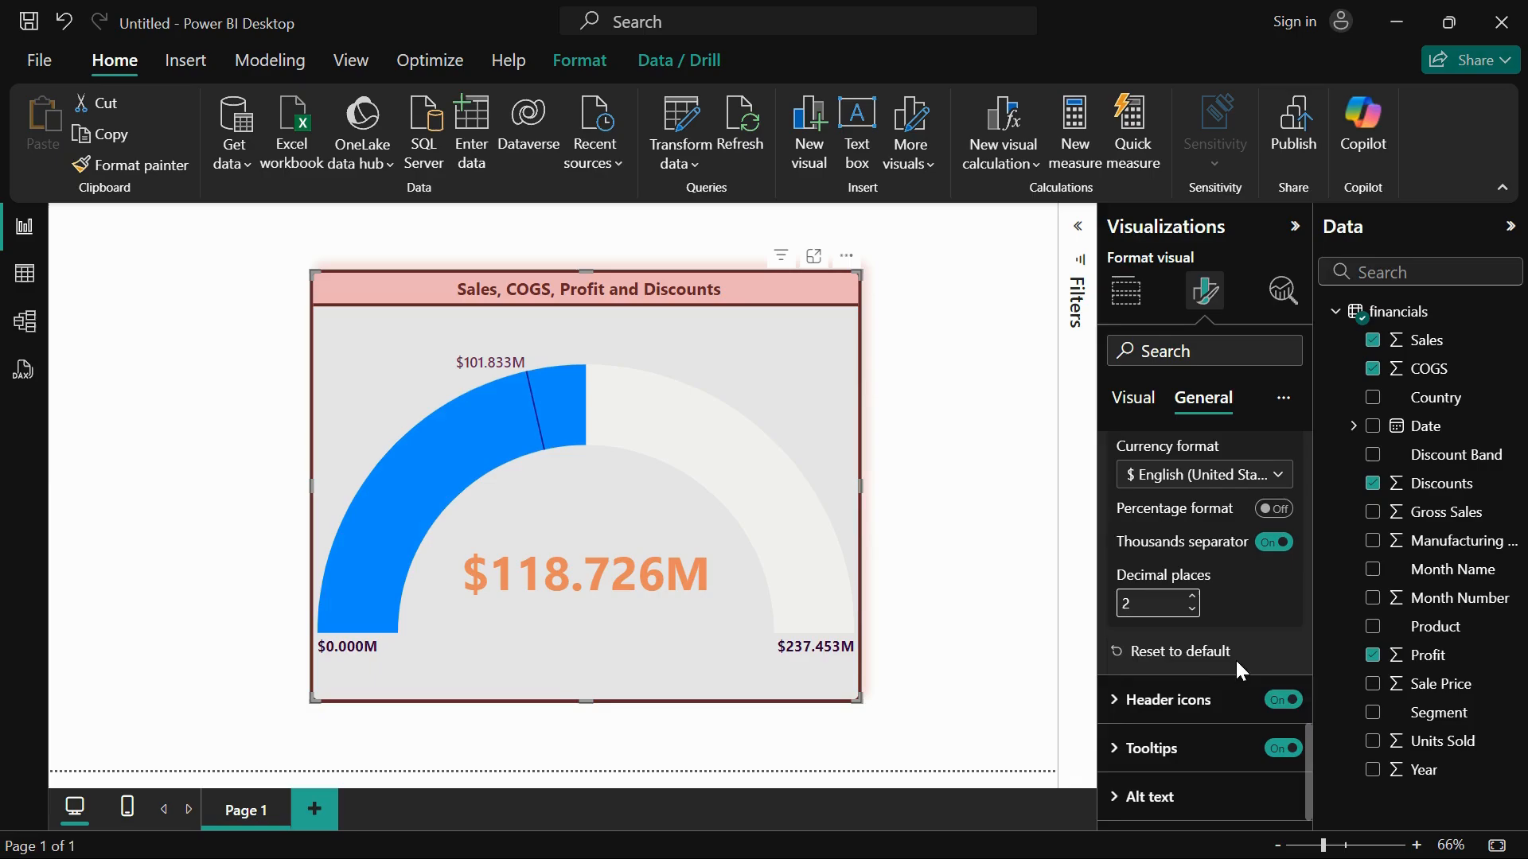
click(1171, 699)
scroll(1172, 698, up, 2)
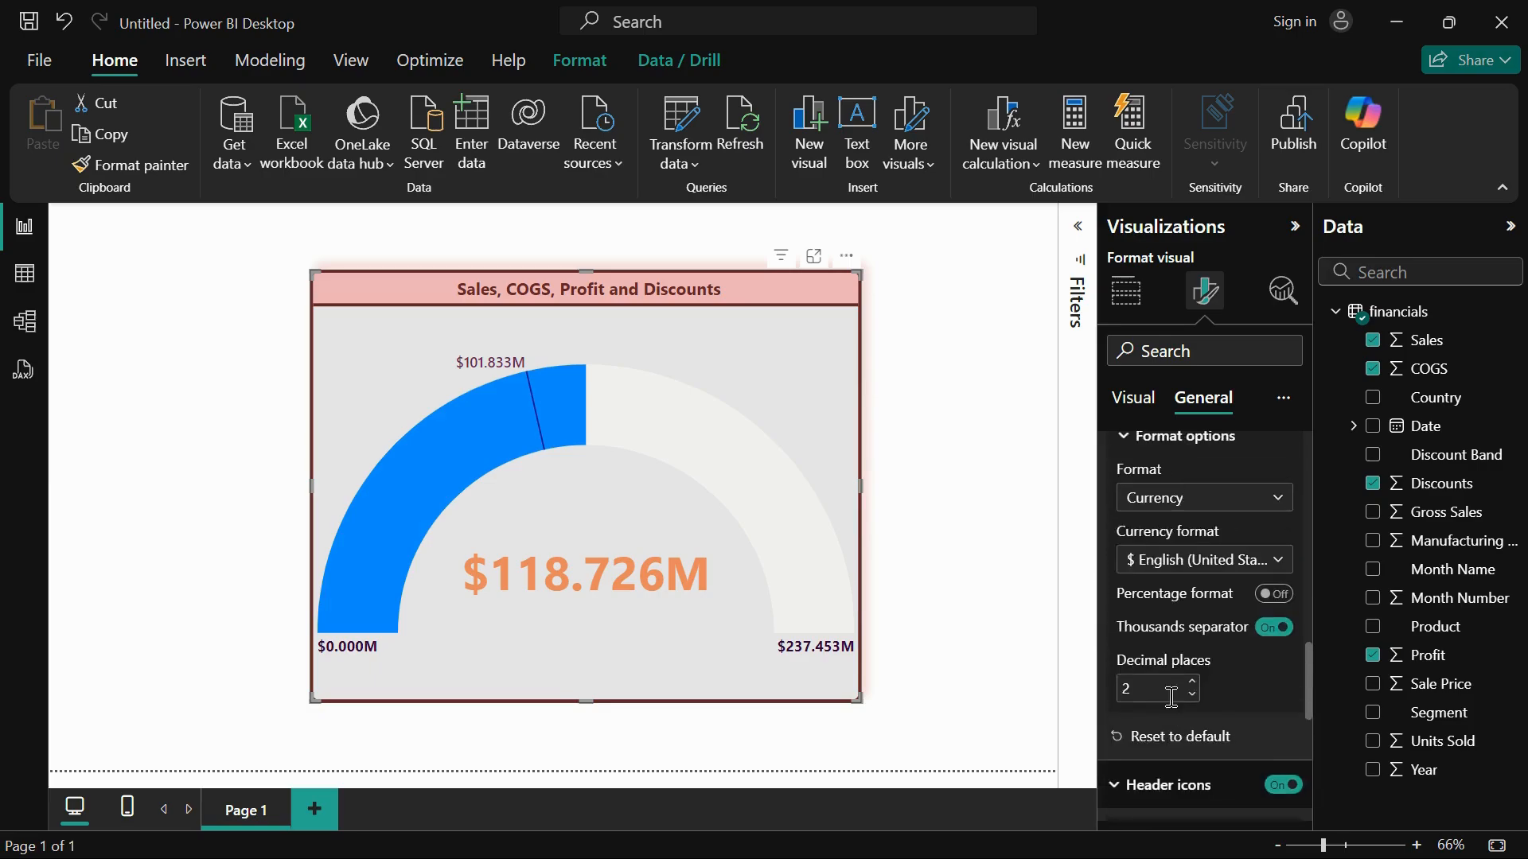
scroll(1171, 698, up, 2)
click(1176, 560)
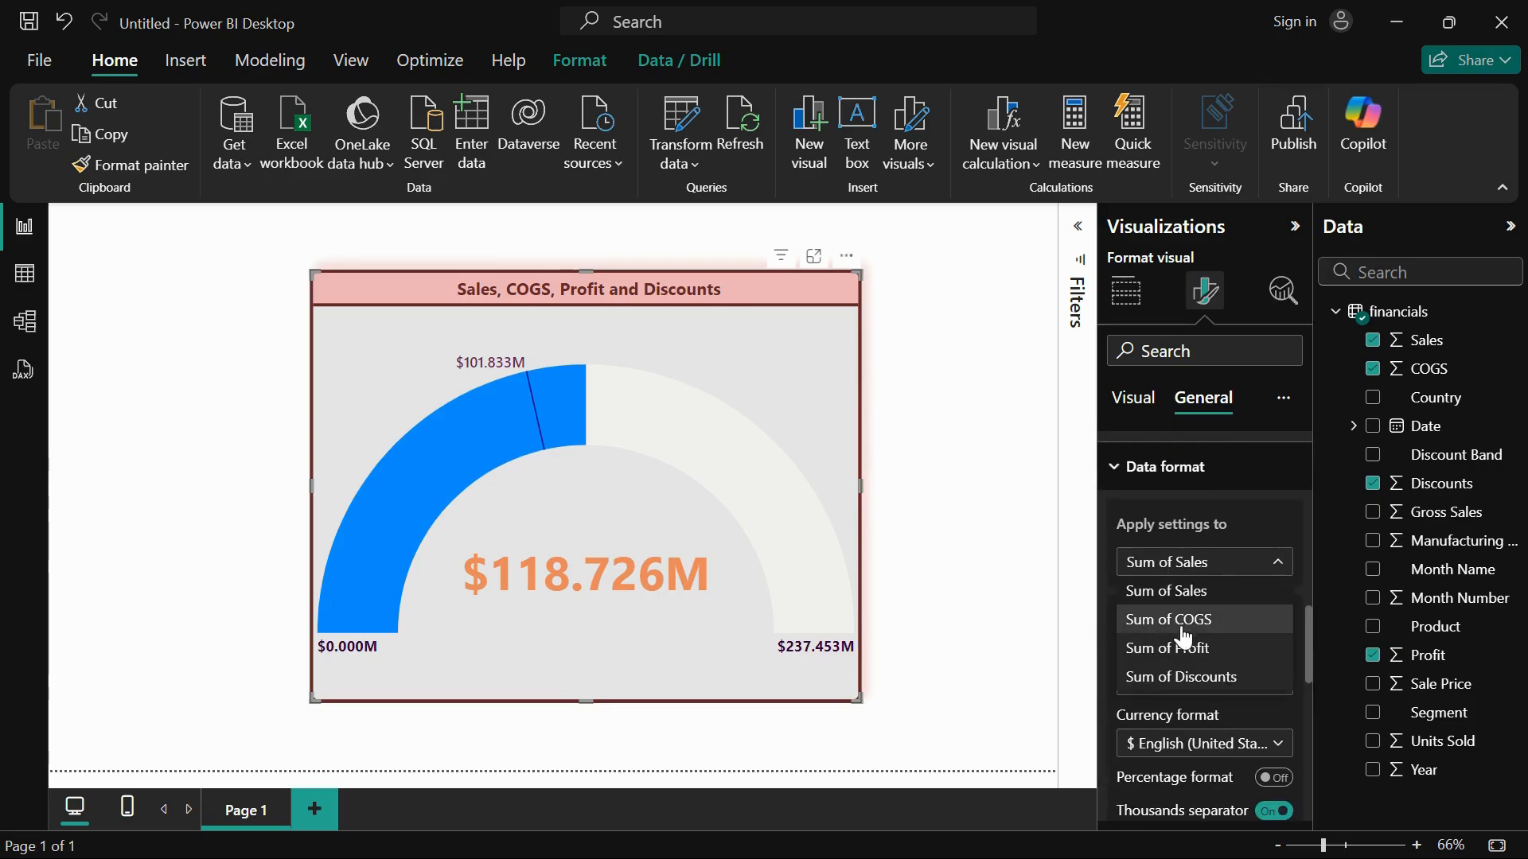
click(1184, 629)
scroll(1182, 635, down, 2)
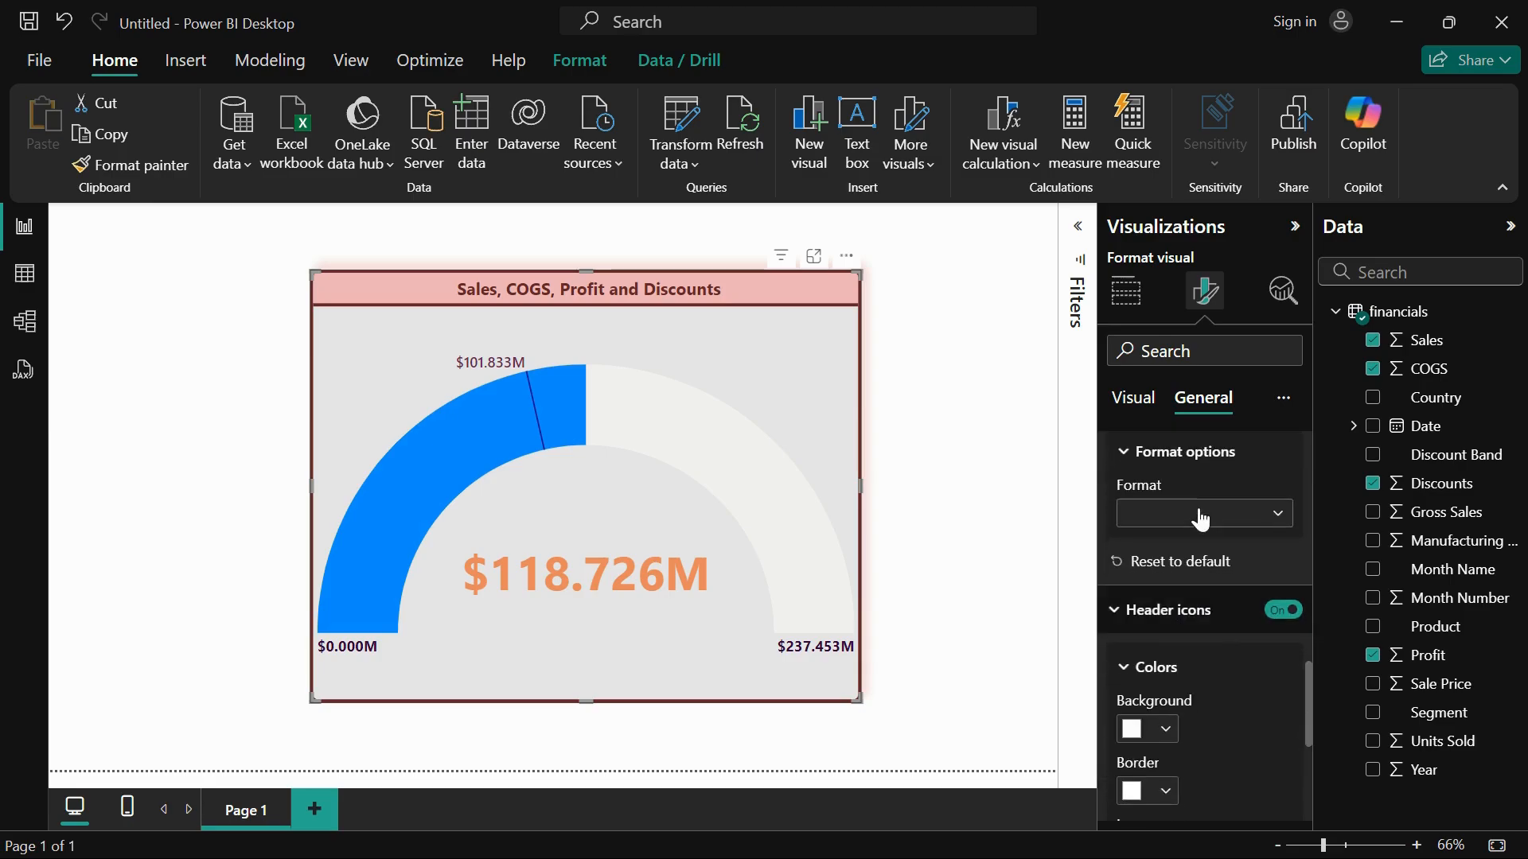
click(1201, 518)
click(1151, 628)
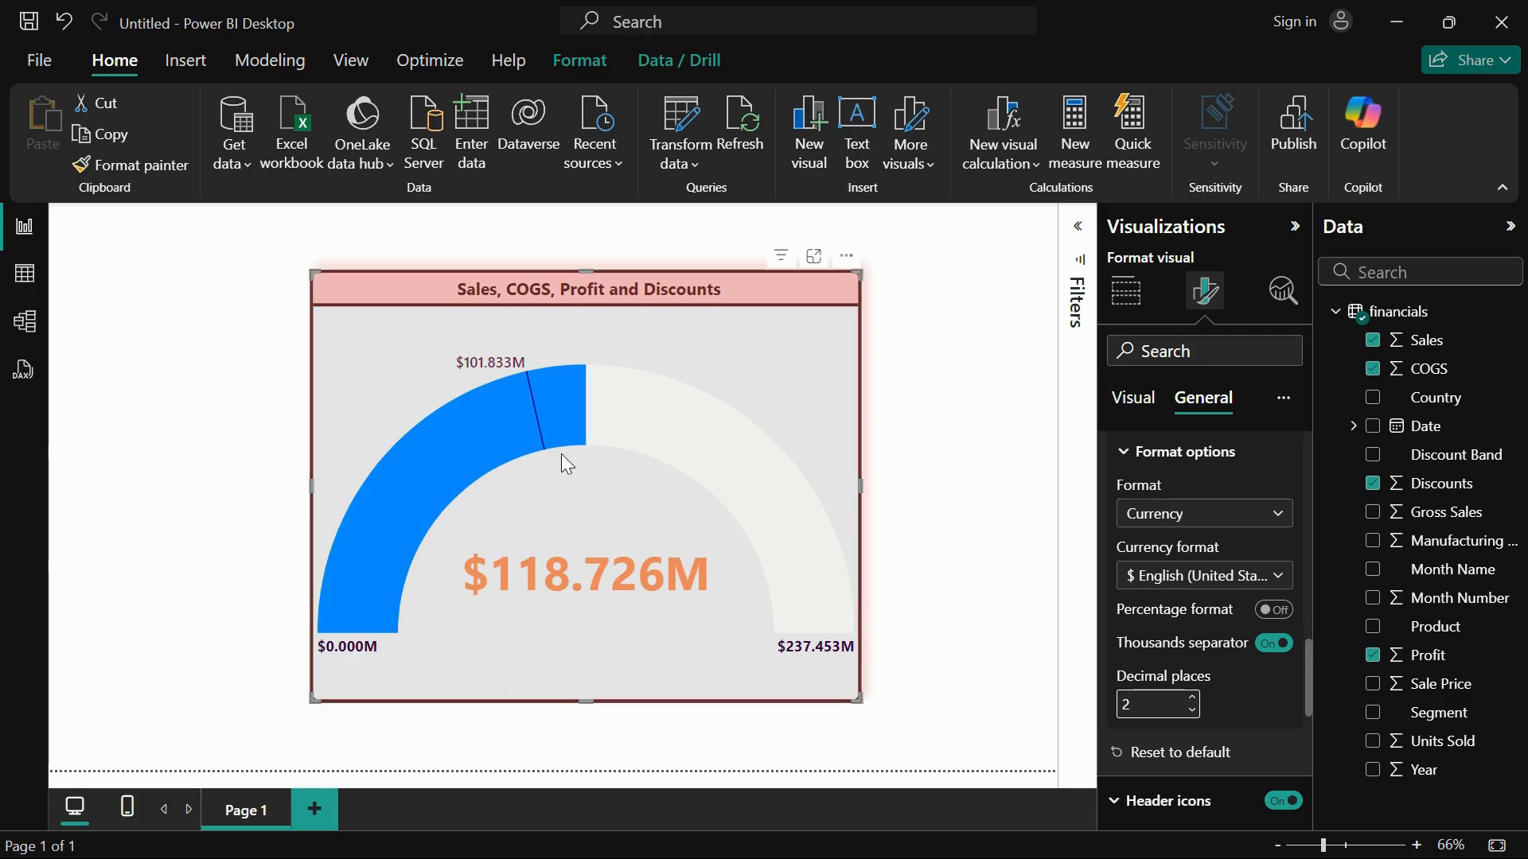
Turn the gauge's header icons back on and give them a light red background
scroll(1230, 782, down, 5)
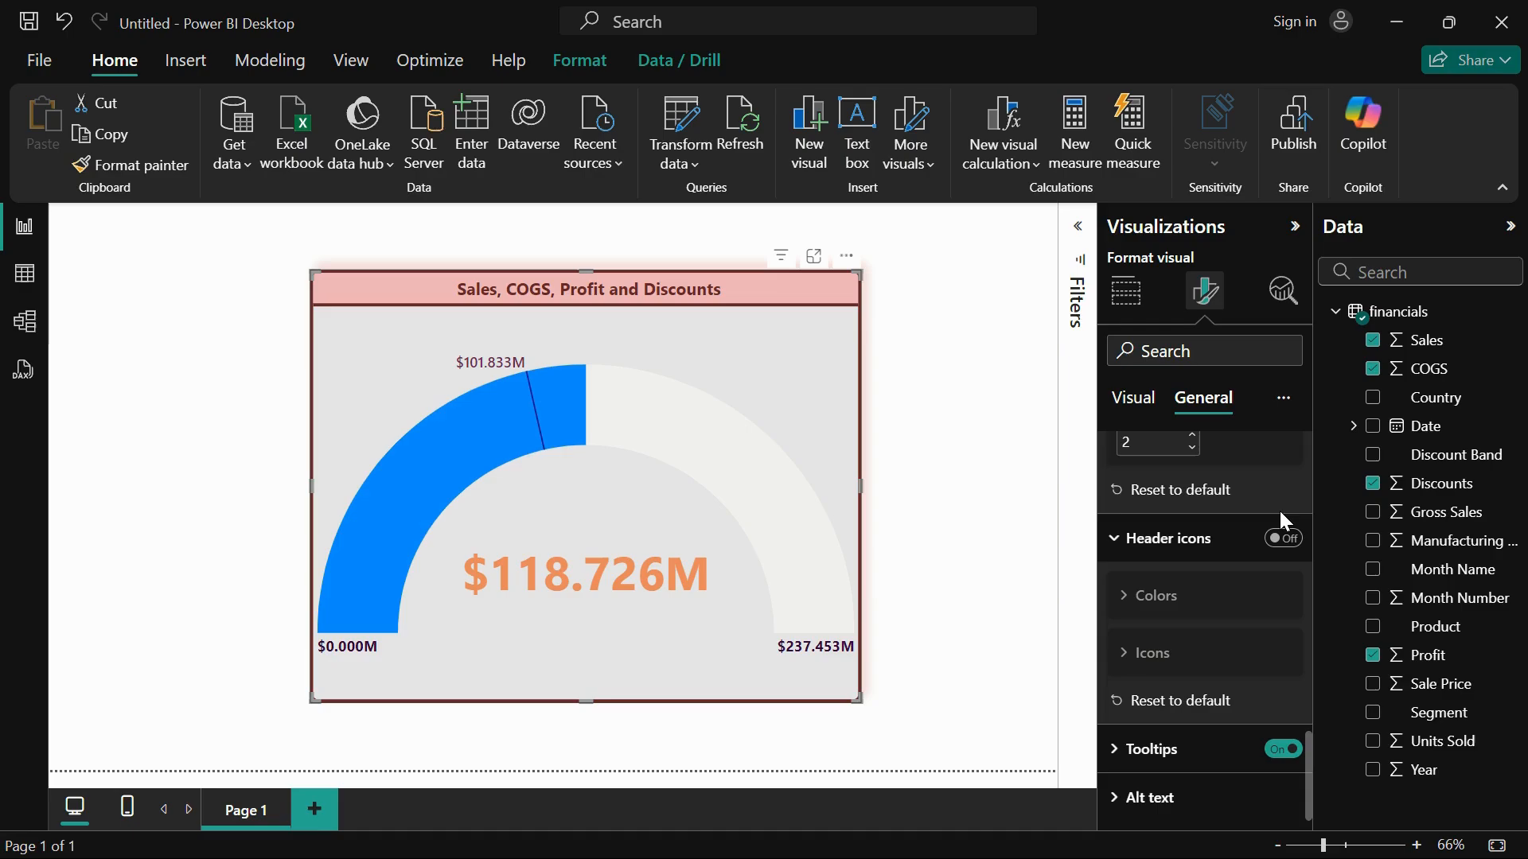
click(1284, 540)
click(1189, 595)
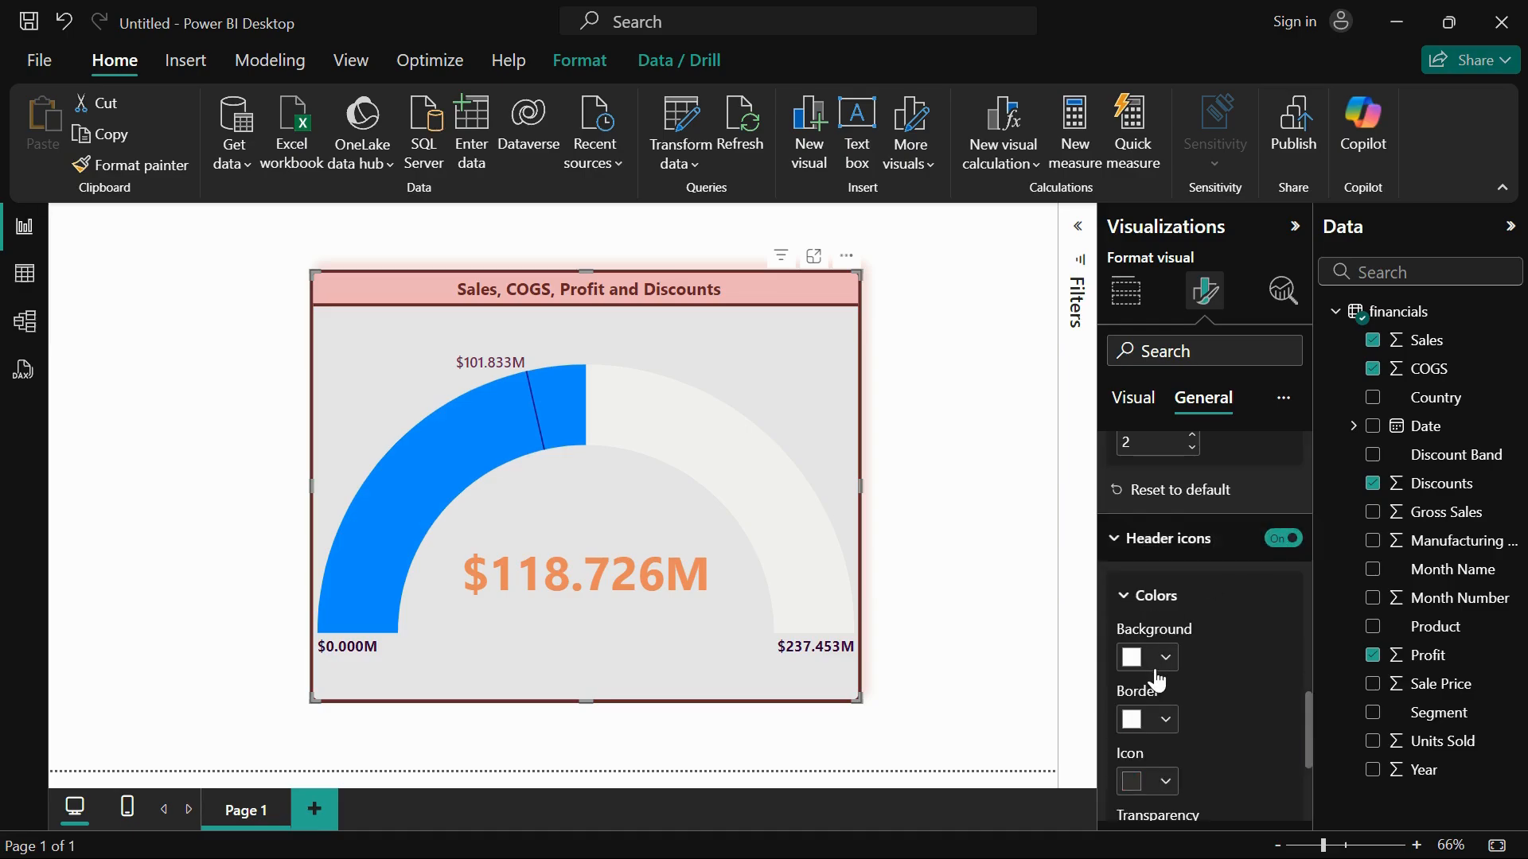
scroll(1161, 680, down, 2)
click(1166, 566)
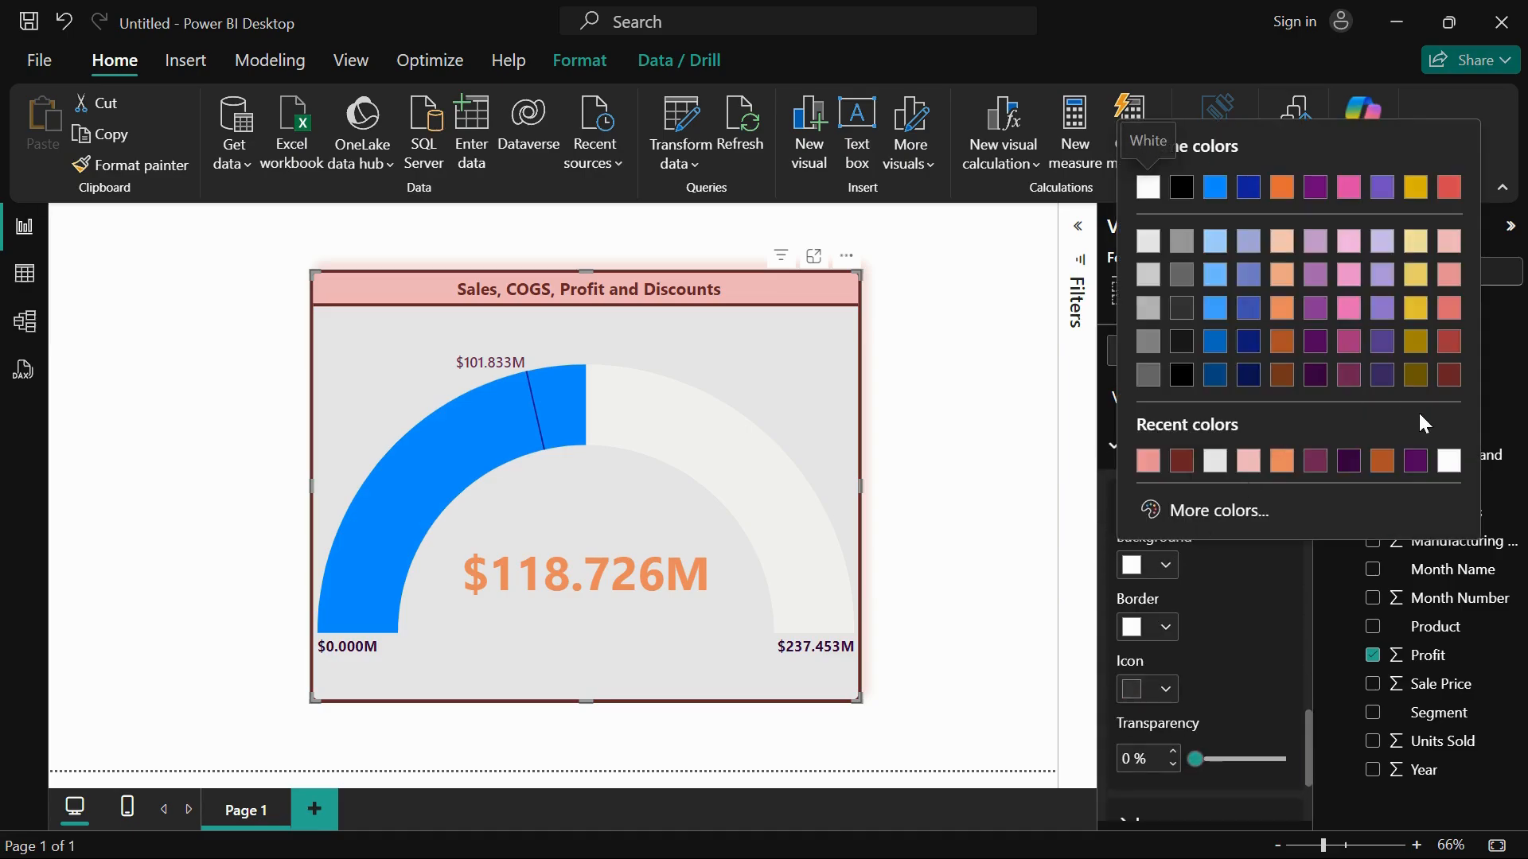
click(1450, 241)
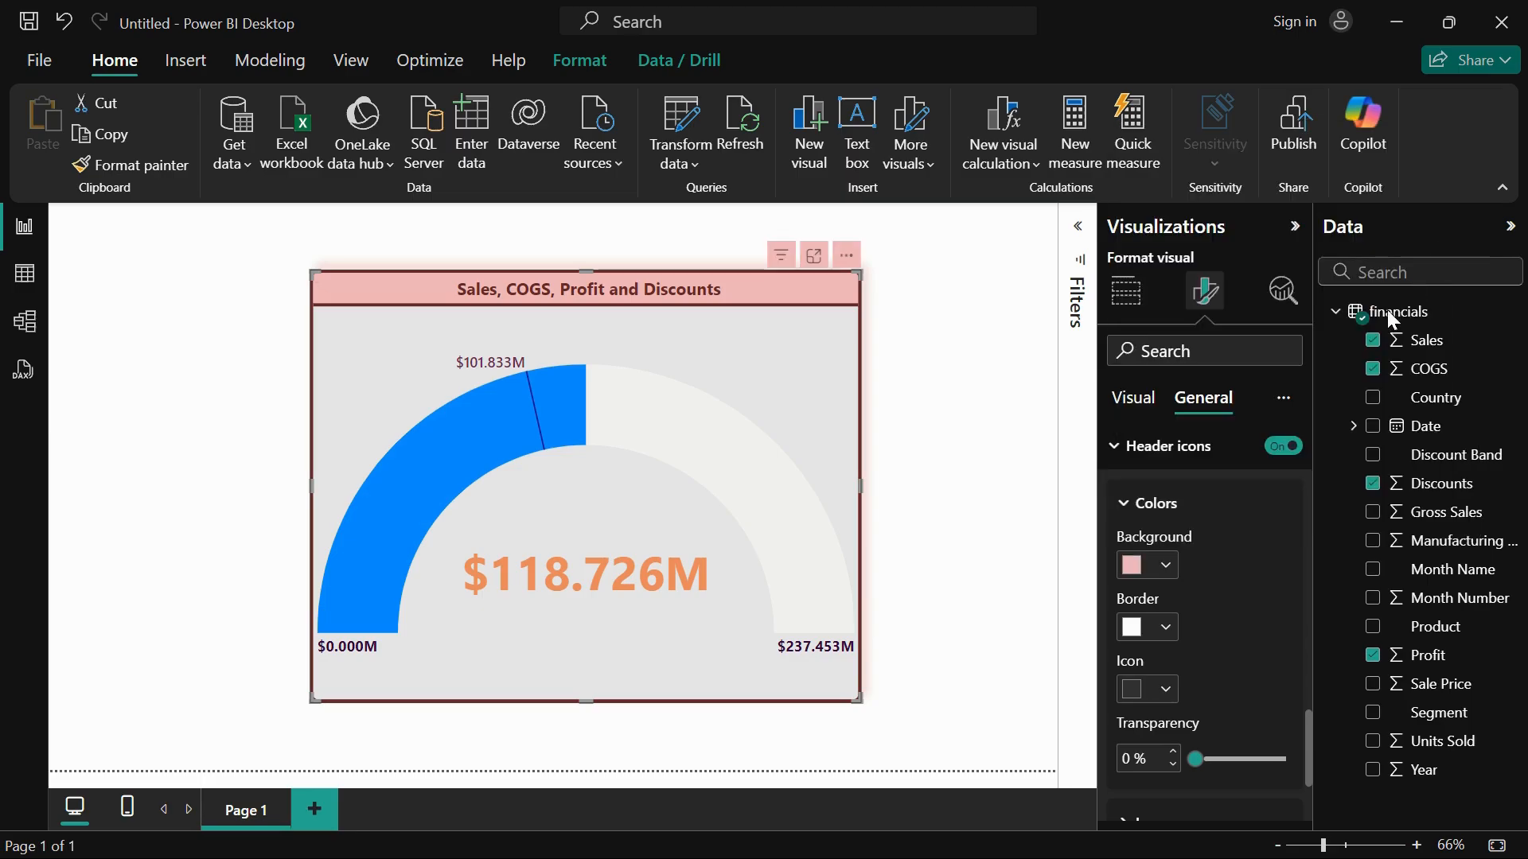
Make the header icons' border and icon color dark red and set their transparency to 16%
click(1167, 628)
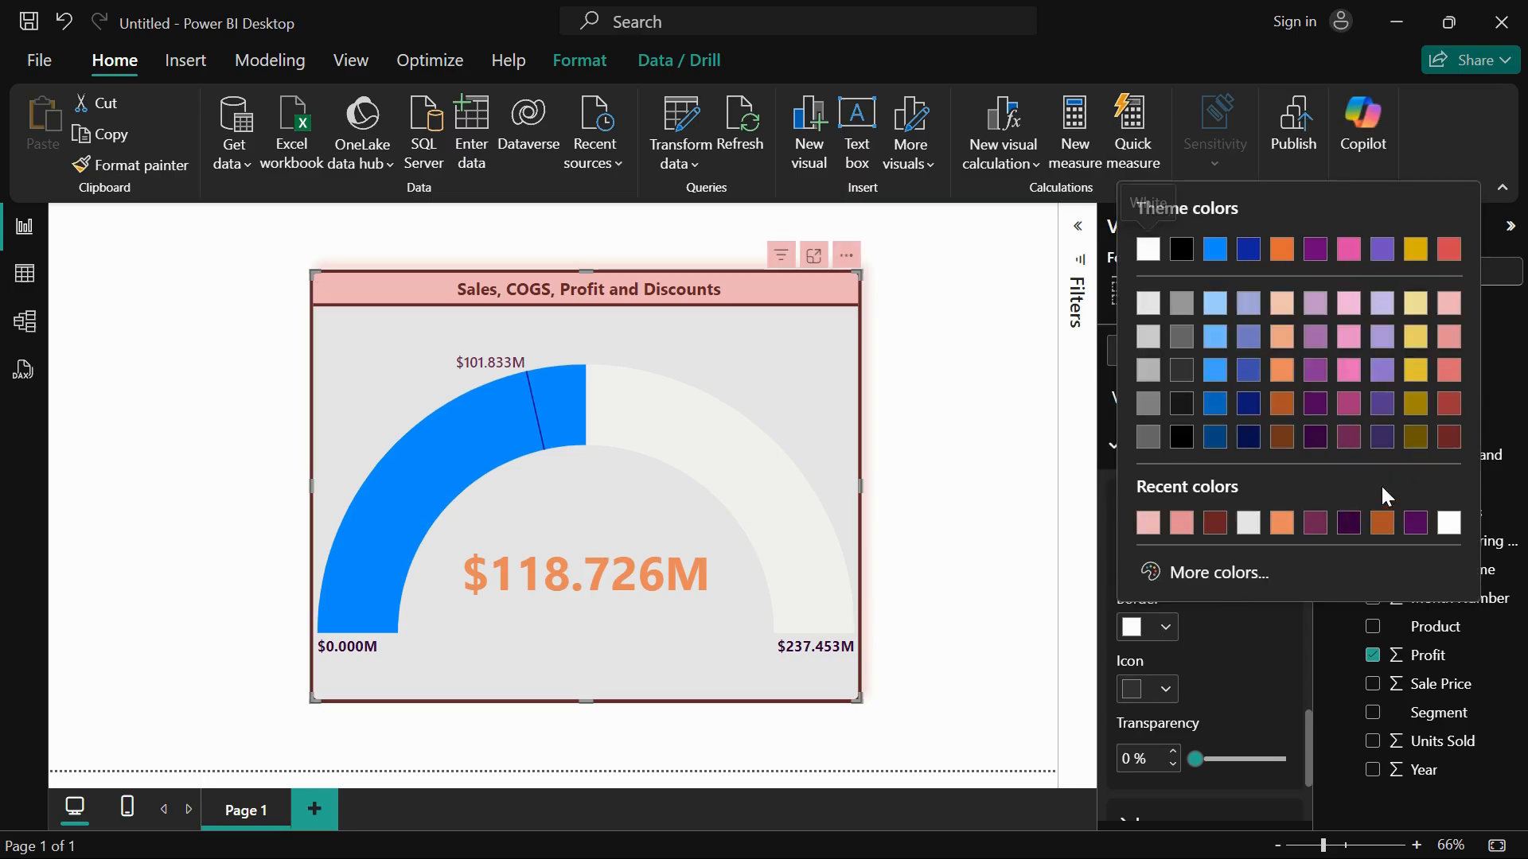
click(1456, 434)
click(1165, 691)
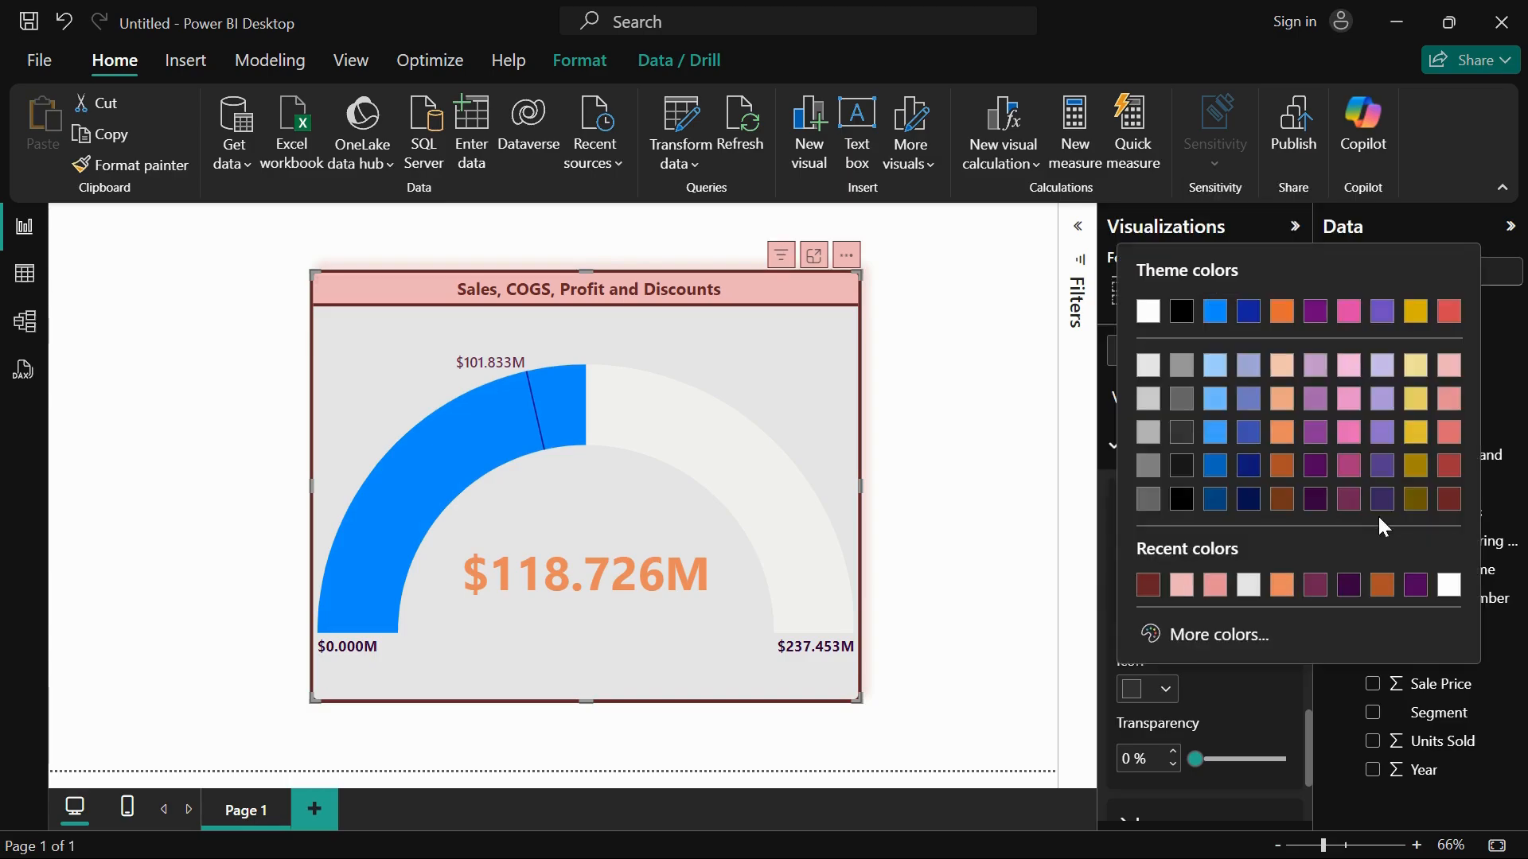
click(1449, 506)
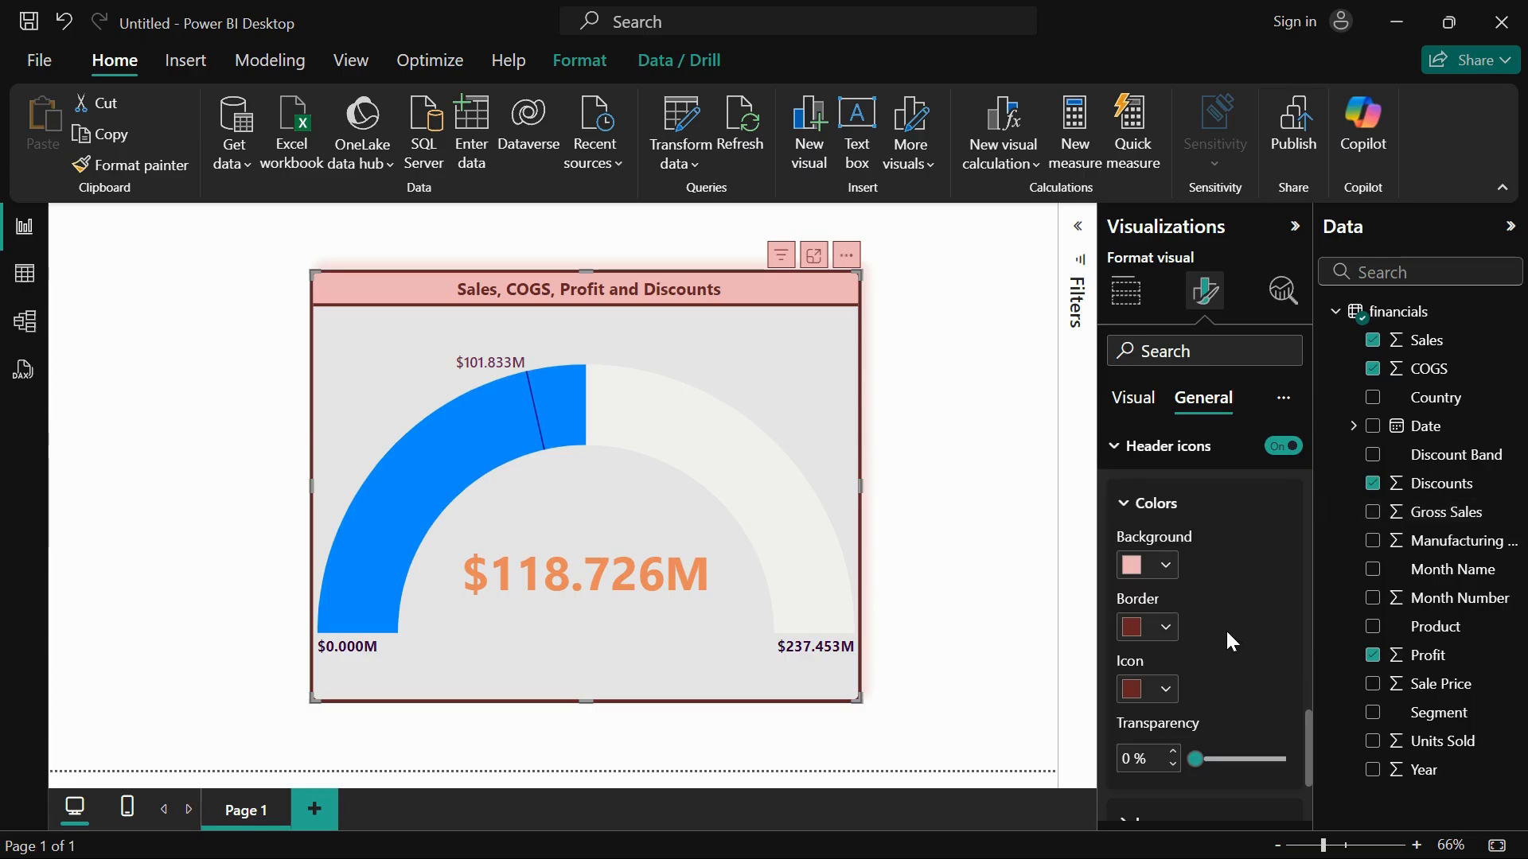
scroll(1232, 642, down, 2)
drag(1185, 587, 1208, 591)
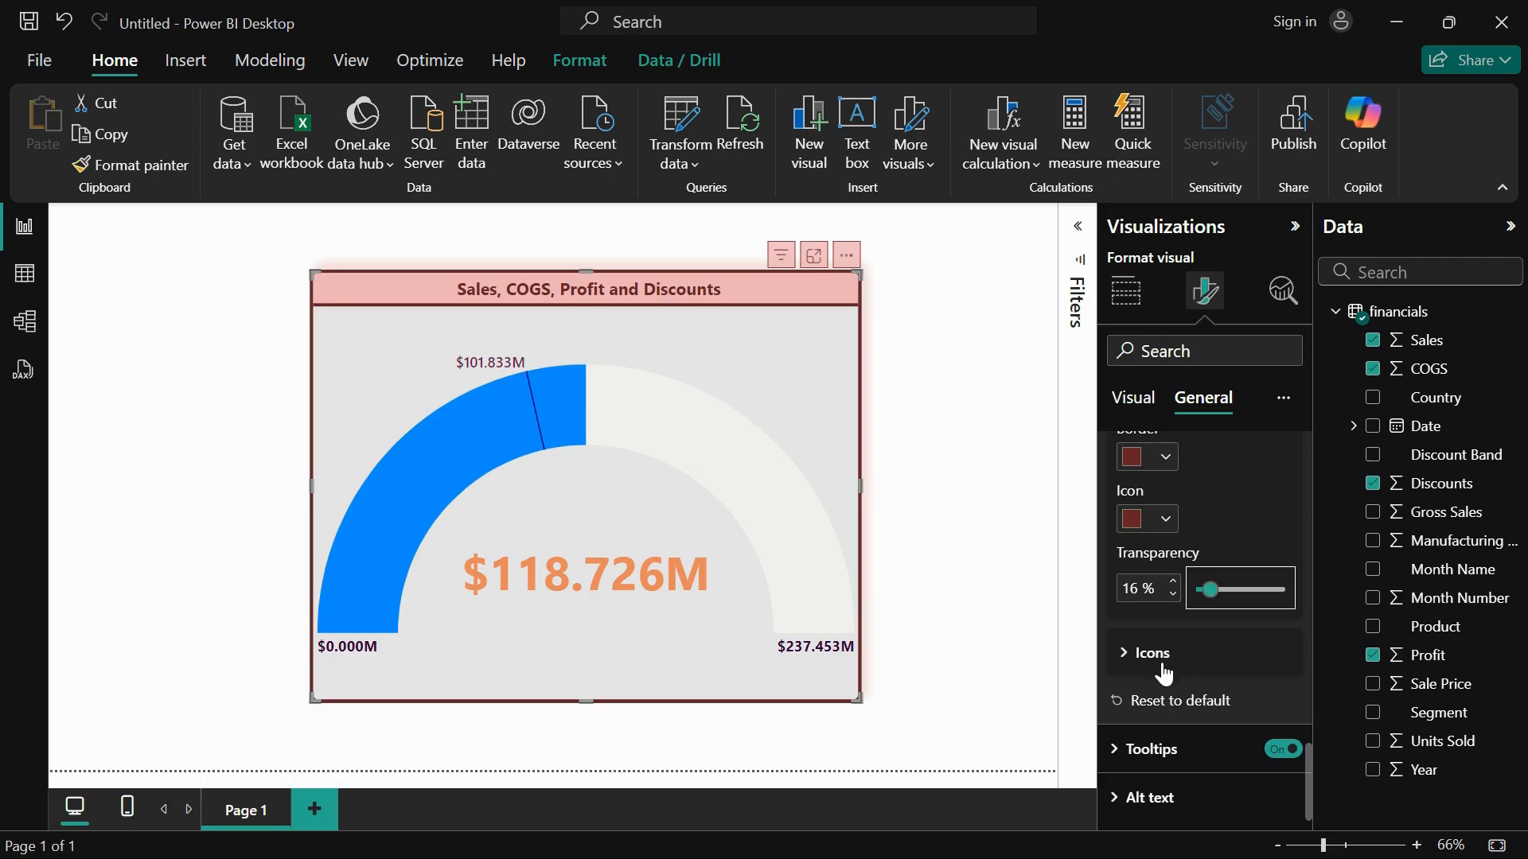
Review which individual header icons are enabled for the gauge
click(1225, 669)
scroll(1225, 668, down, 2)
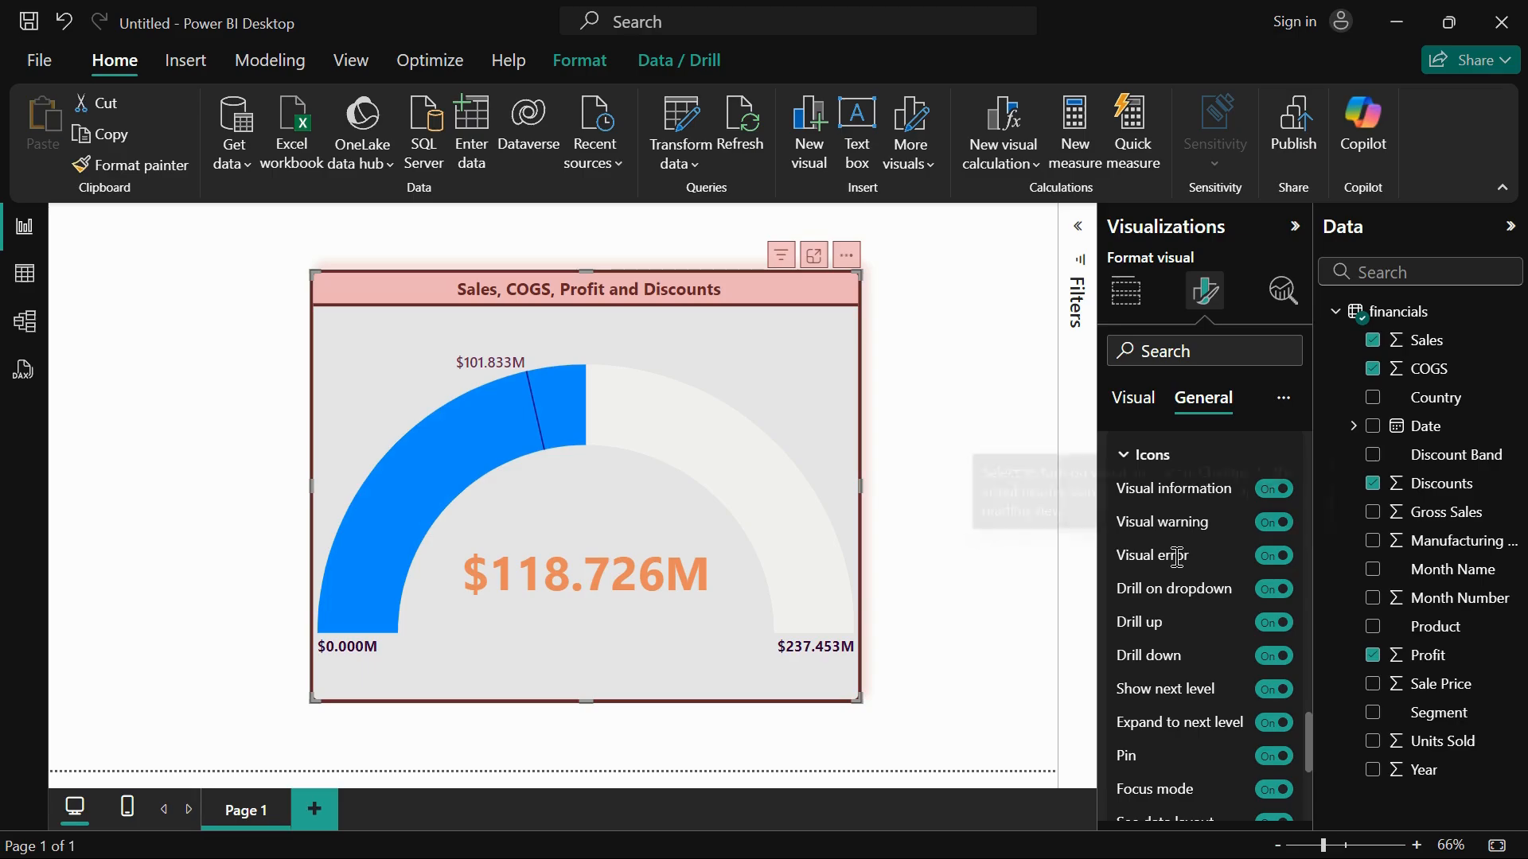
scroll(1157, 685, down, 4)
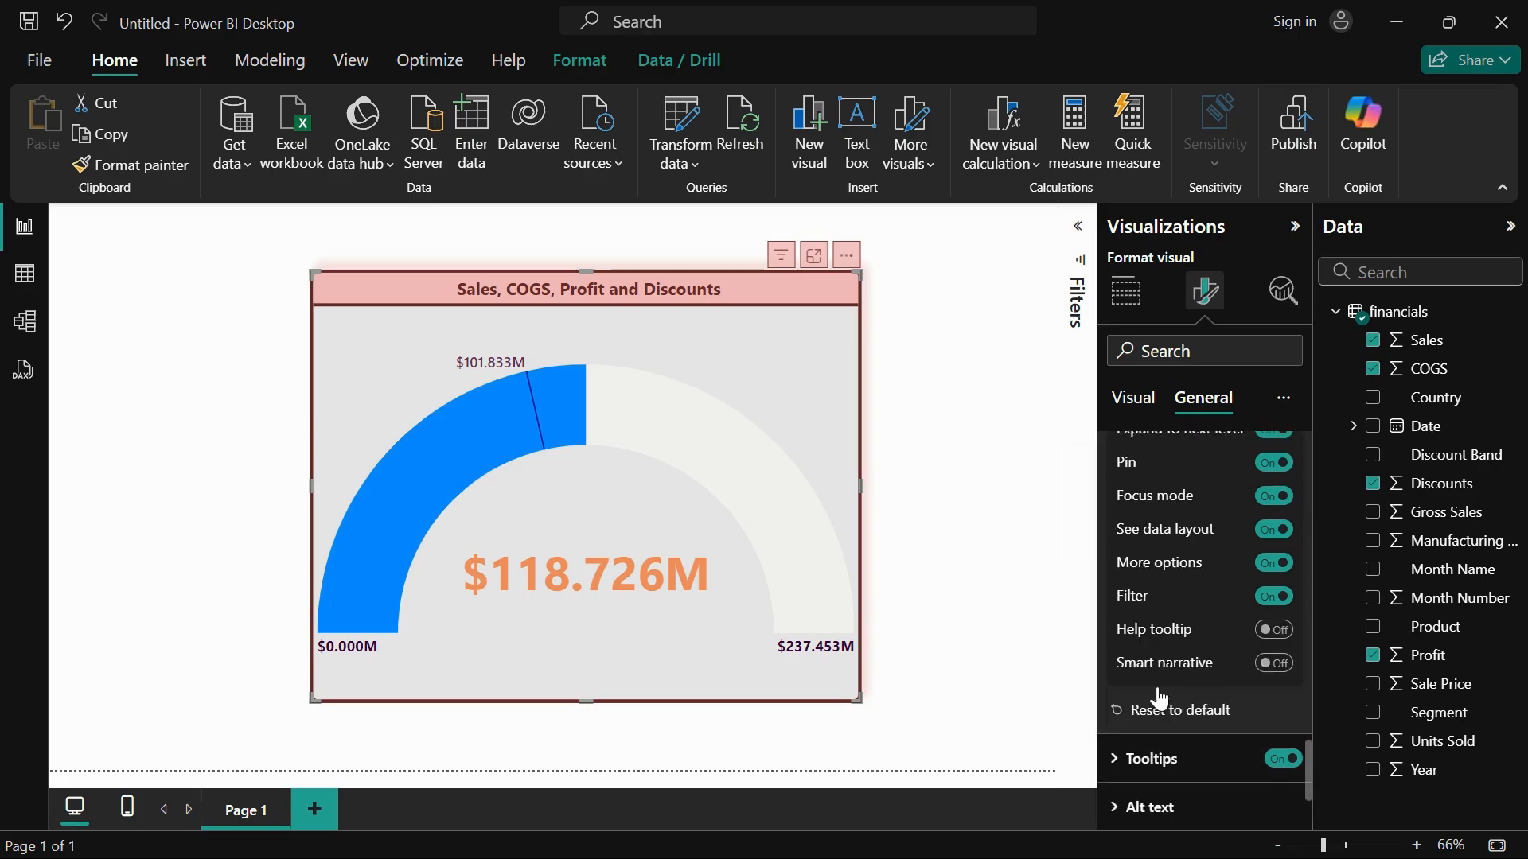
Set the font of the gauge's tooltip text to Segoe UI Semibold
click(1140, 749)
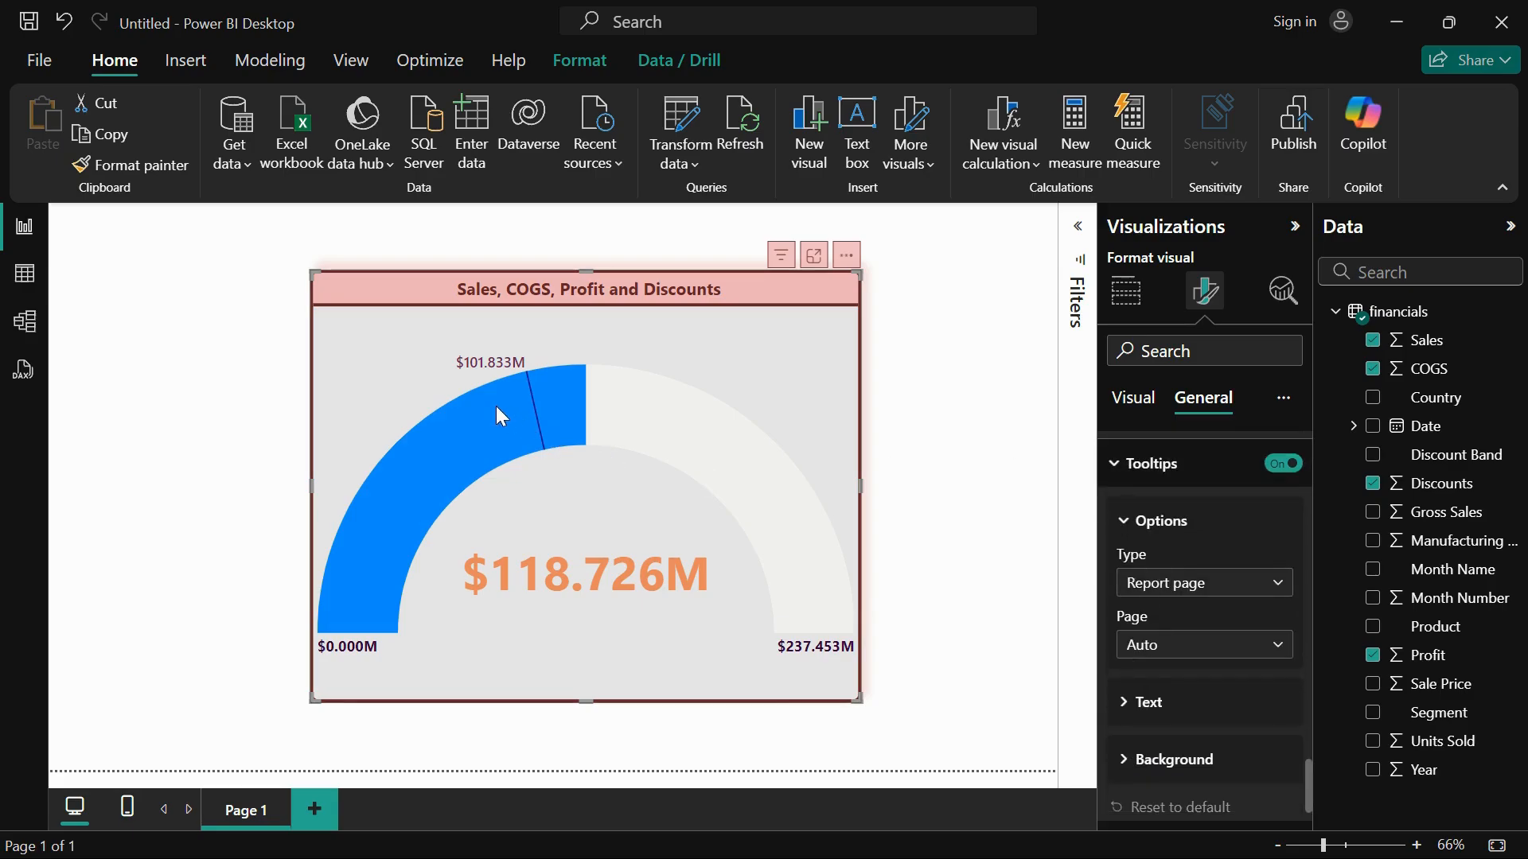
mouse_move(499, 413)
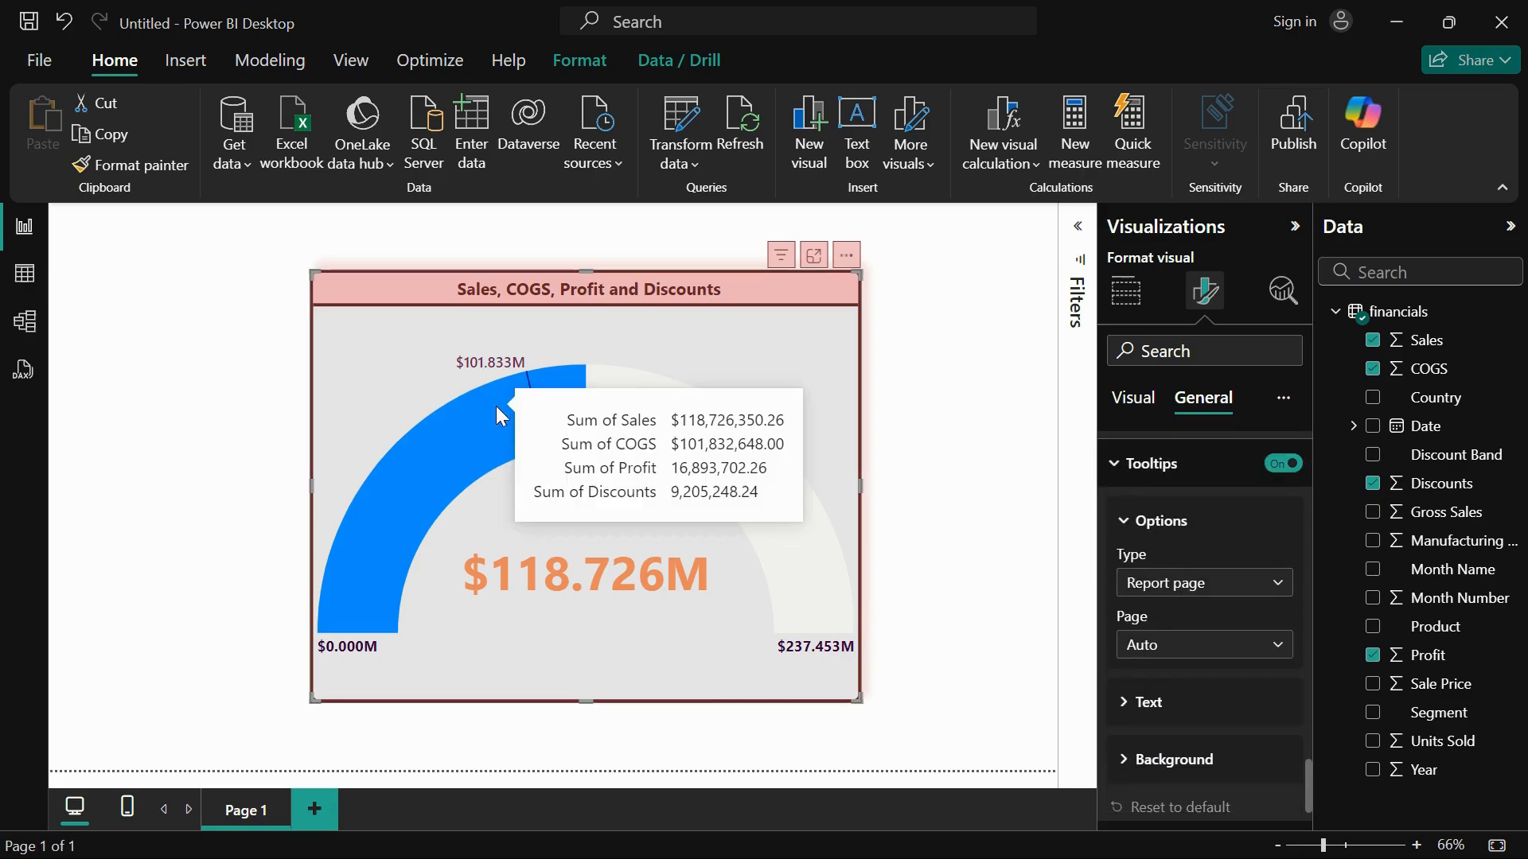
click(1164, 708)
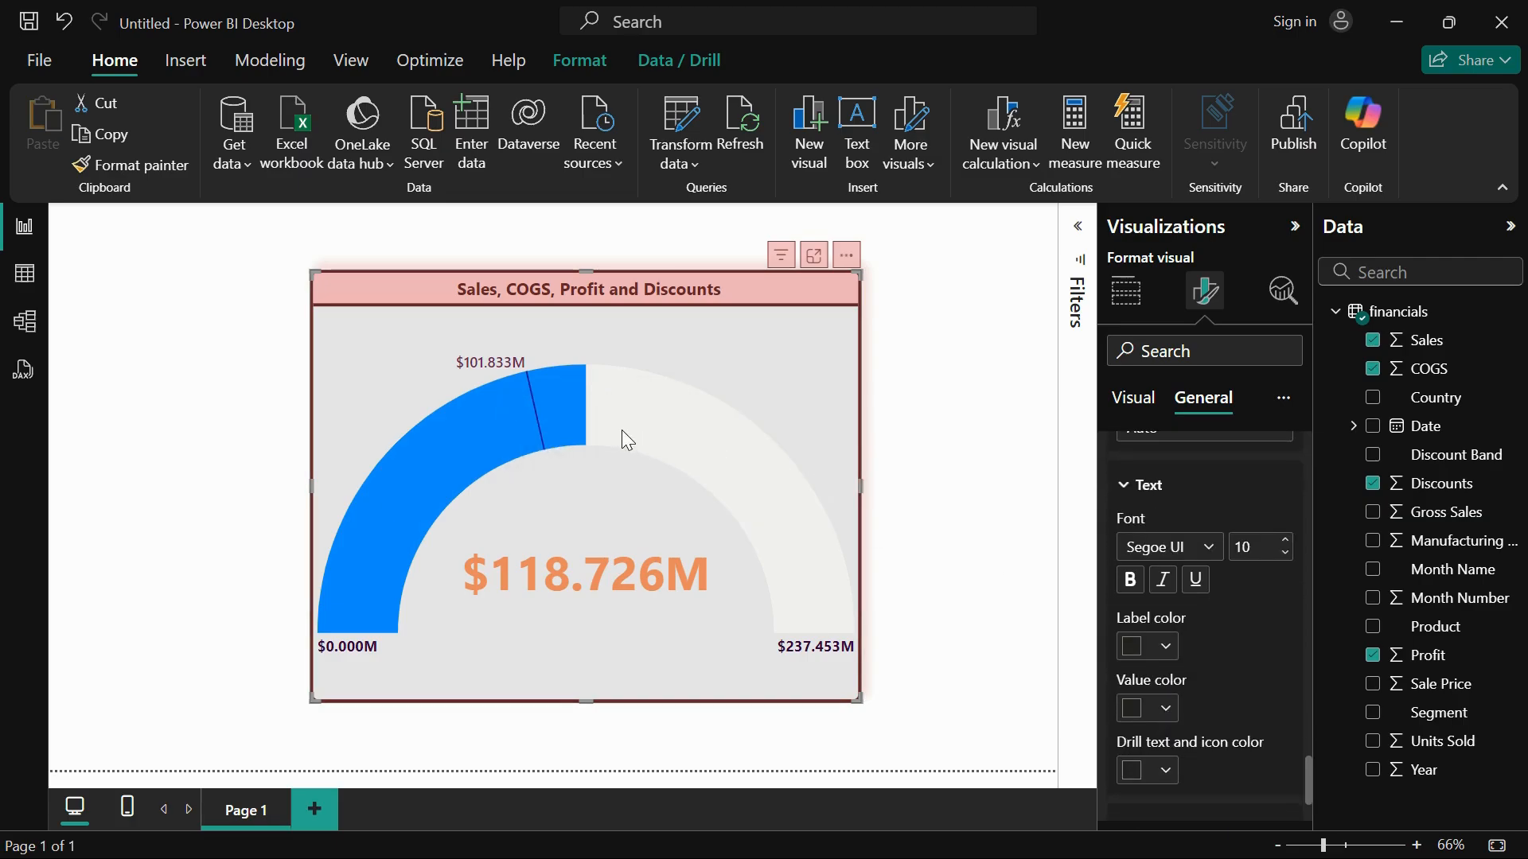
click(1185, 548)
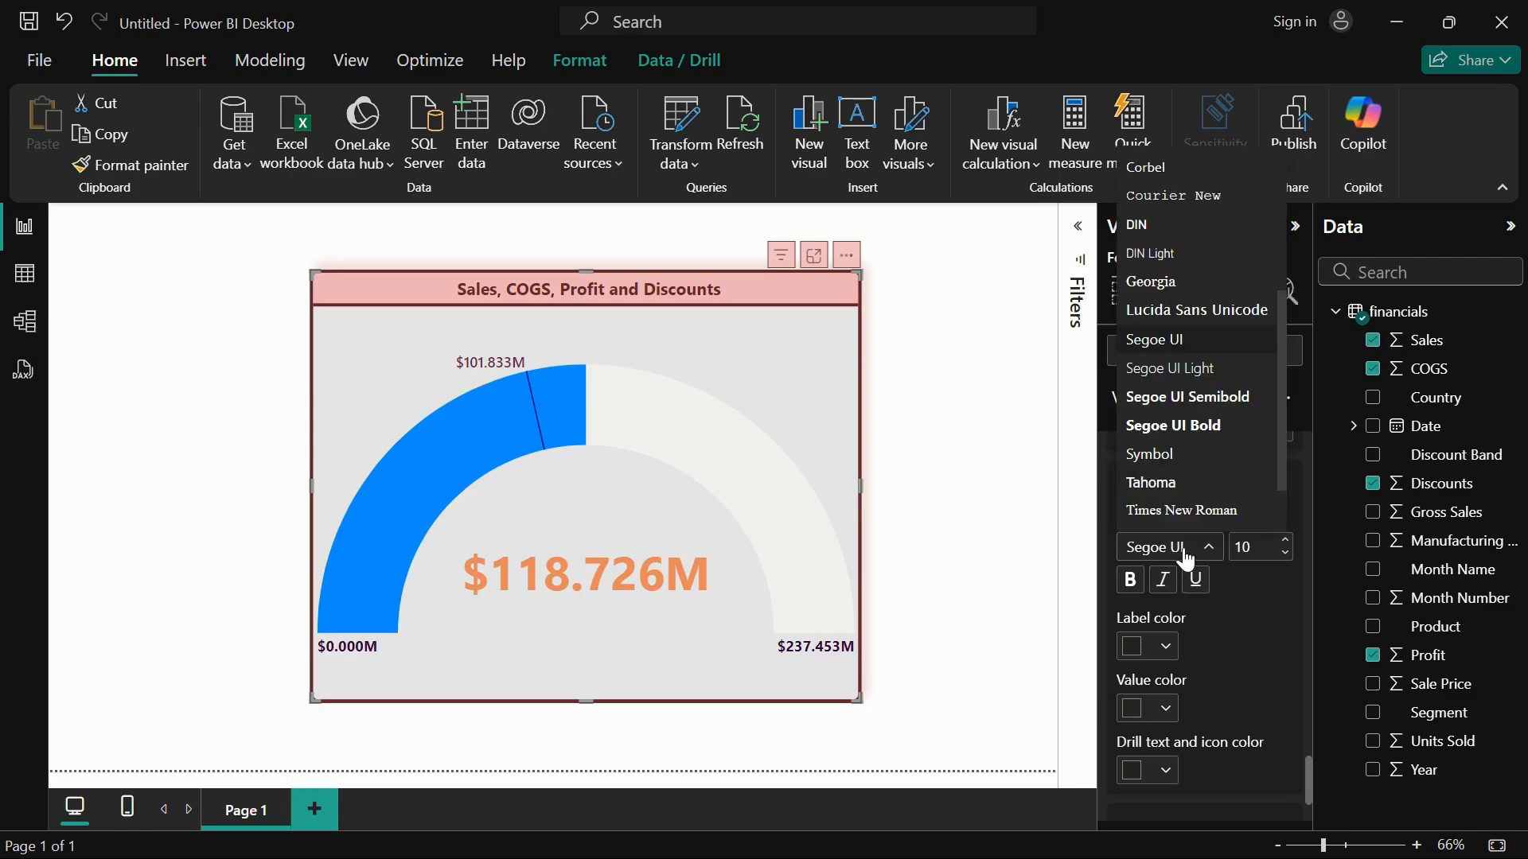
click(1202, 395)
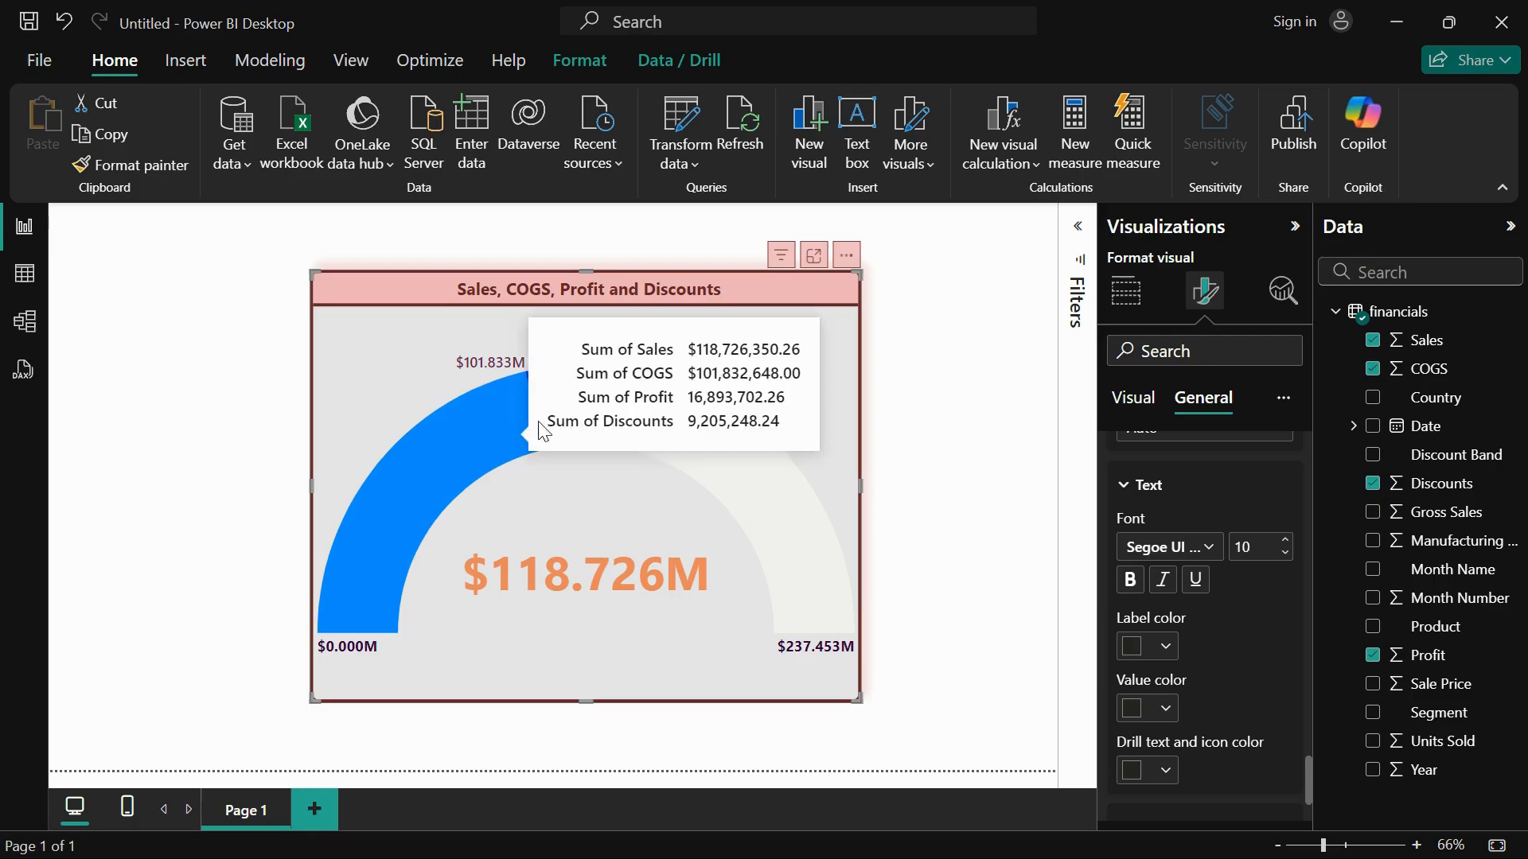
Make the tooltip's label color dark red and its value color Theme color 8, 20% lighter (#de6a73)
click(1167, 646)
click(1450, 454)
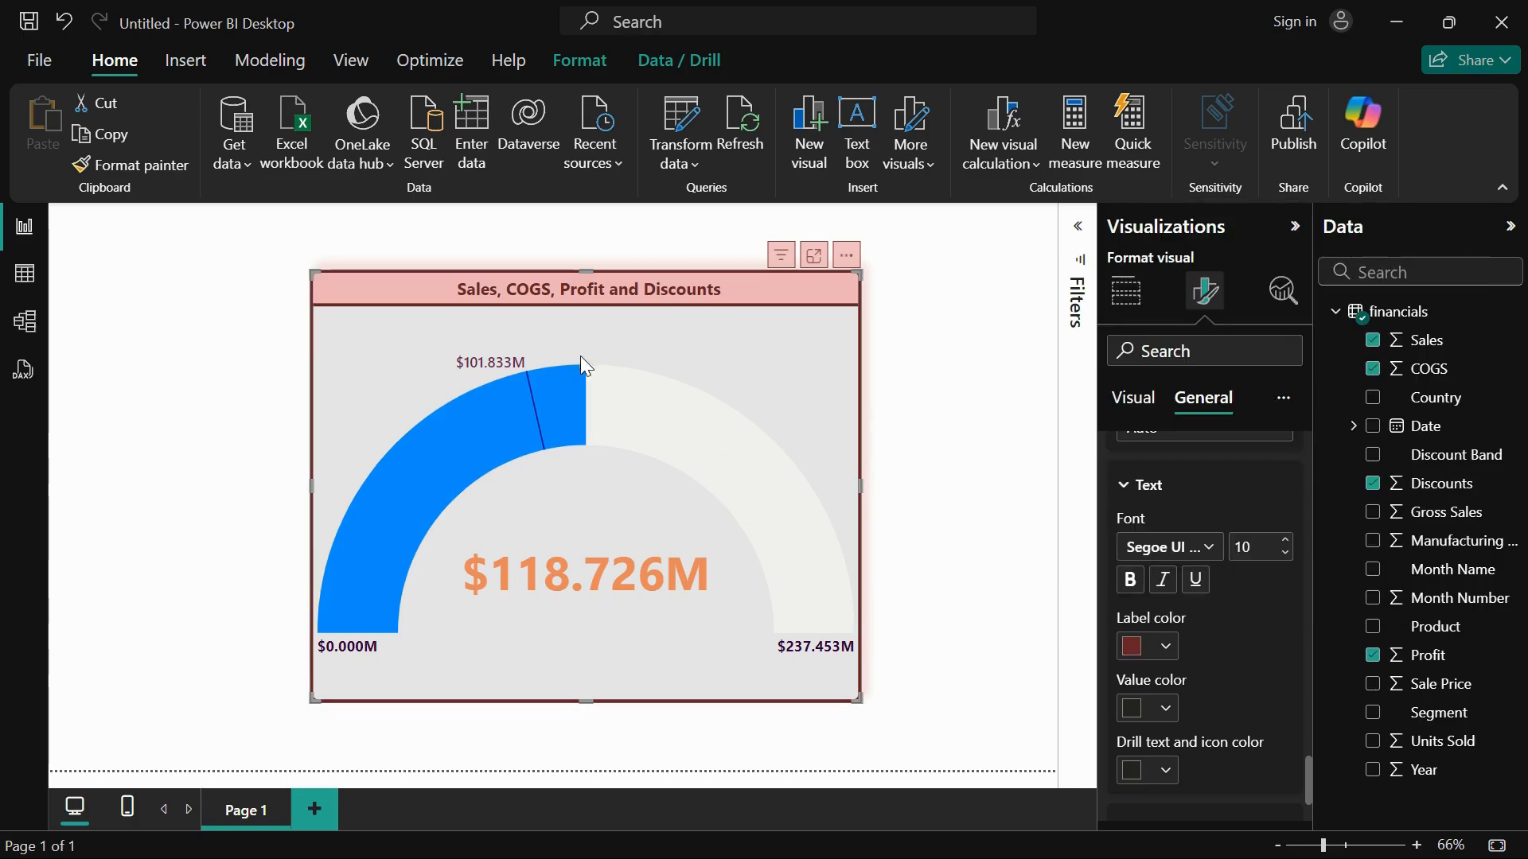
click(1167, 708)
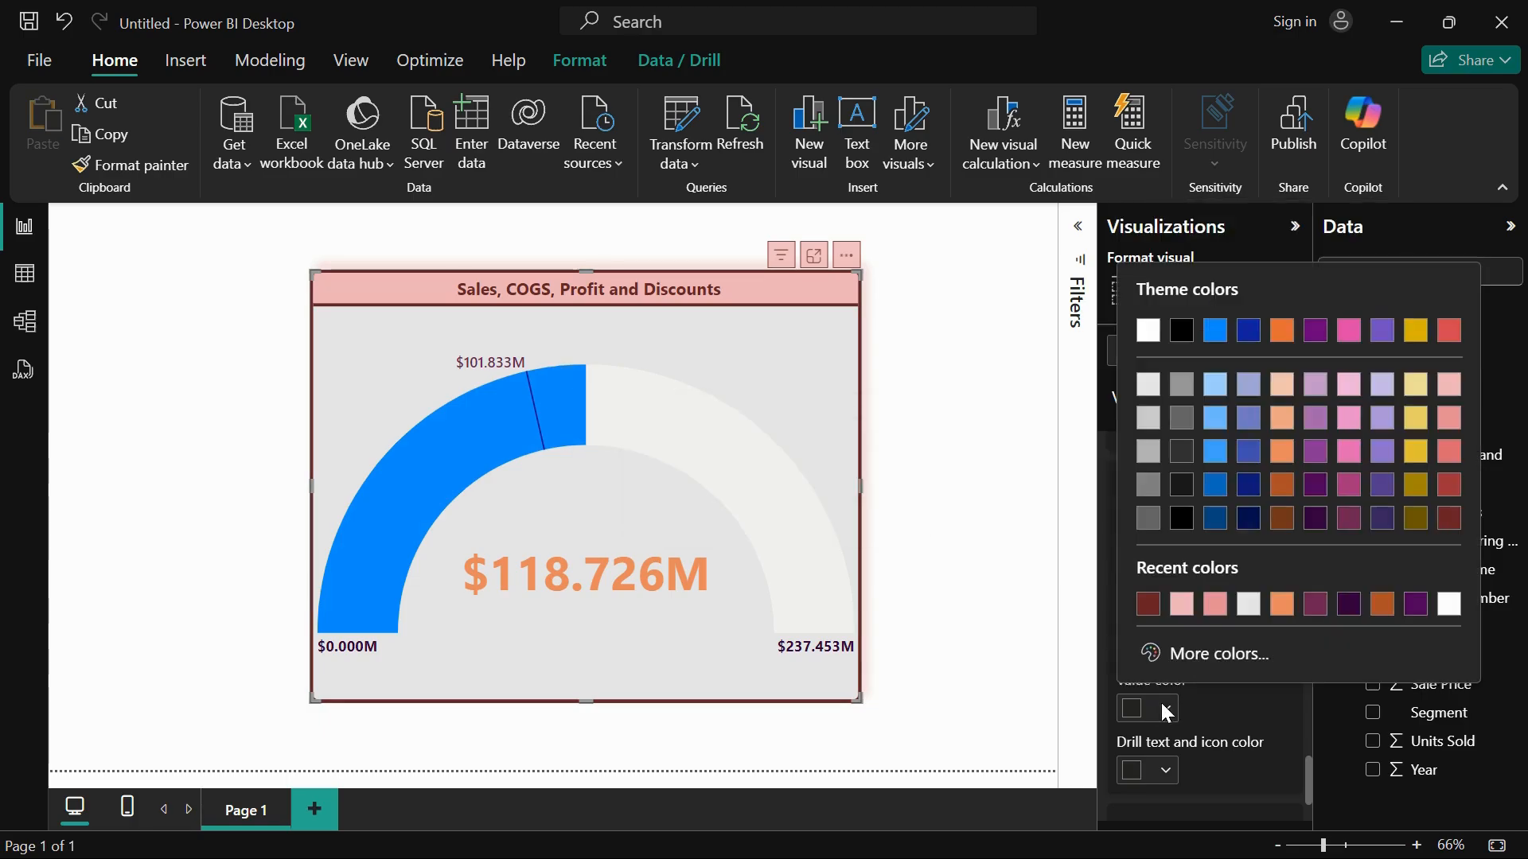
click(1450, 452)
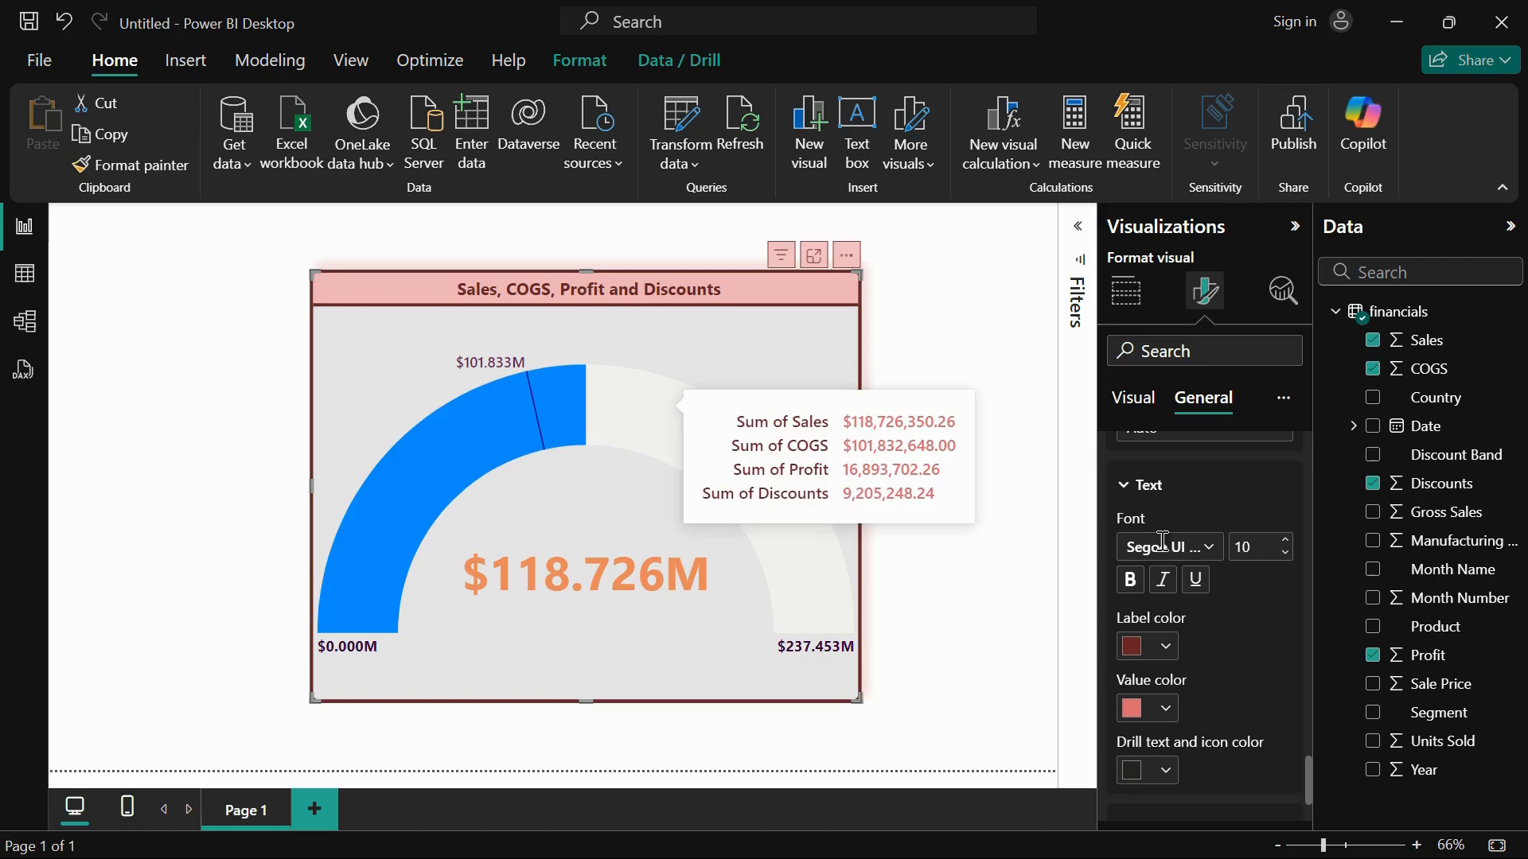
Give the gauge's tooltip a light pink background color
scroll(1190, 718, down, 2)
click(1190, 719)
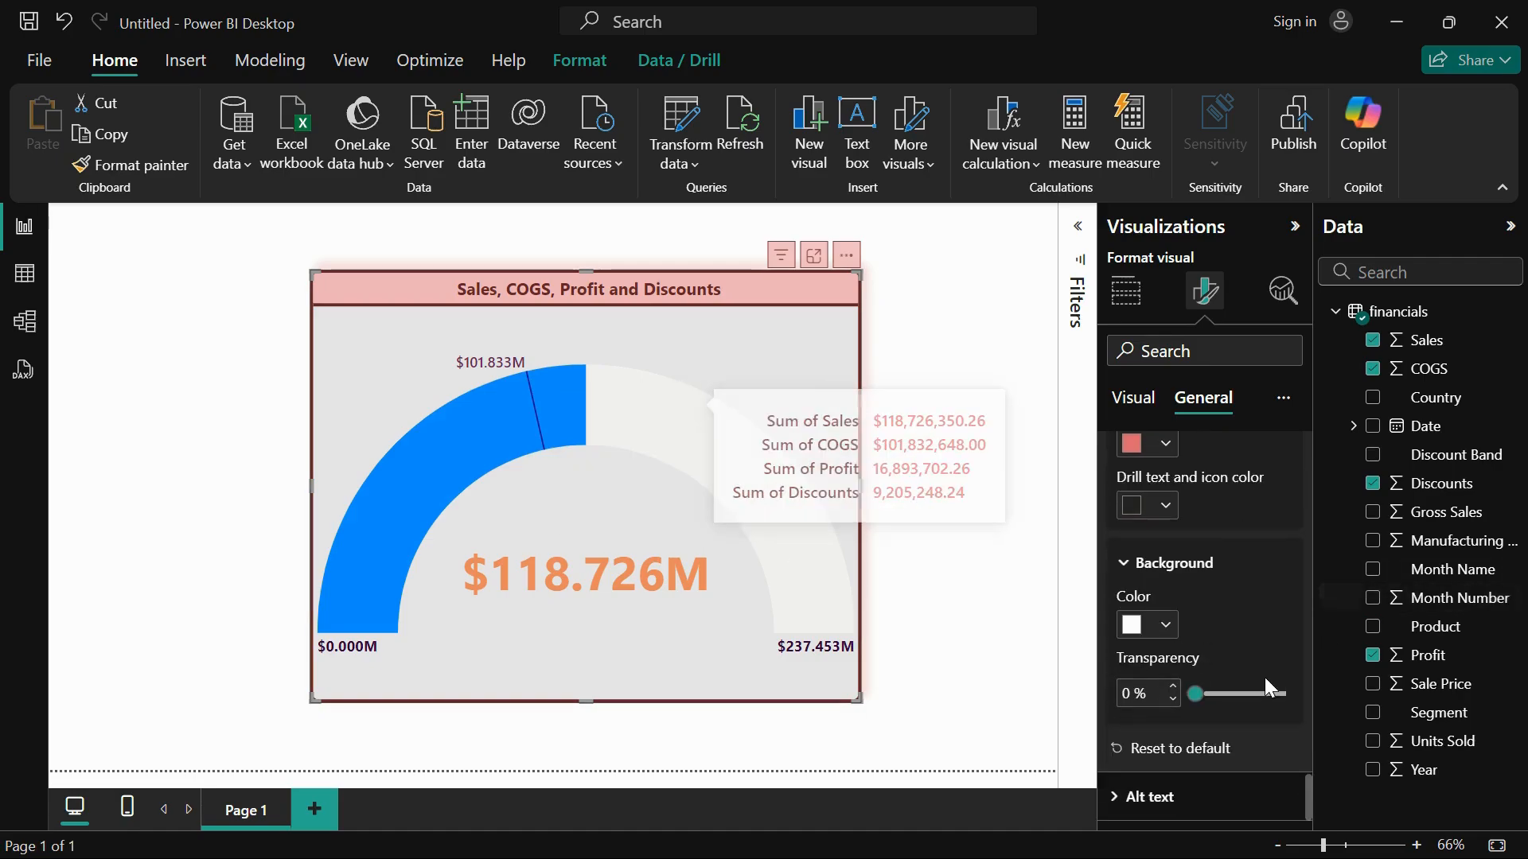
click(1167, 625)
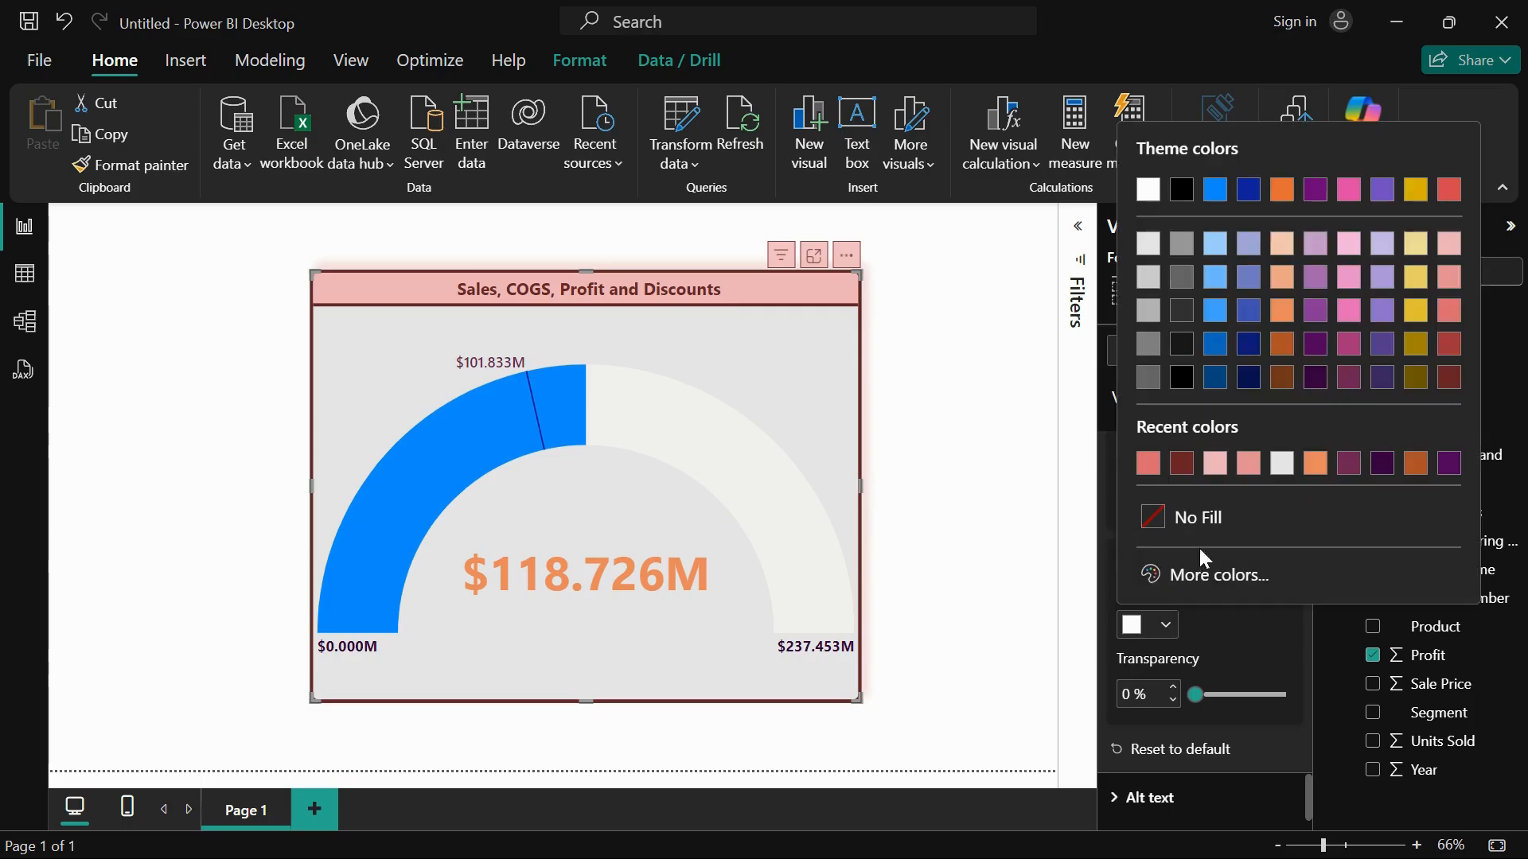
click(1350, 244)
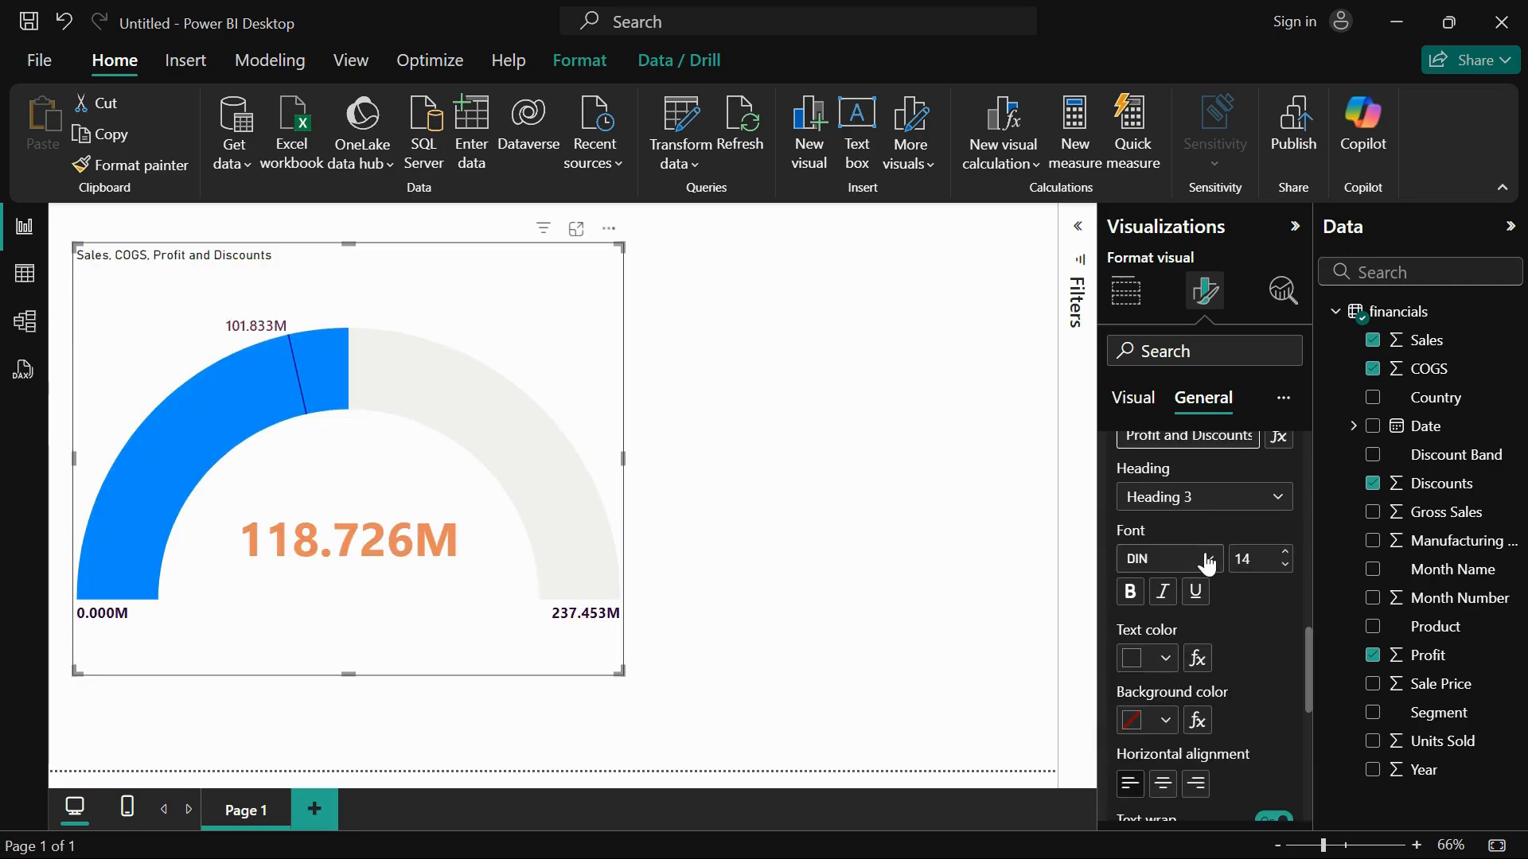
Format the gauge title with a bold Segoe UI font, size 16, and dark red text
click(1208, 561)
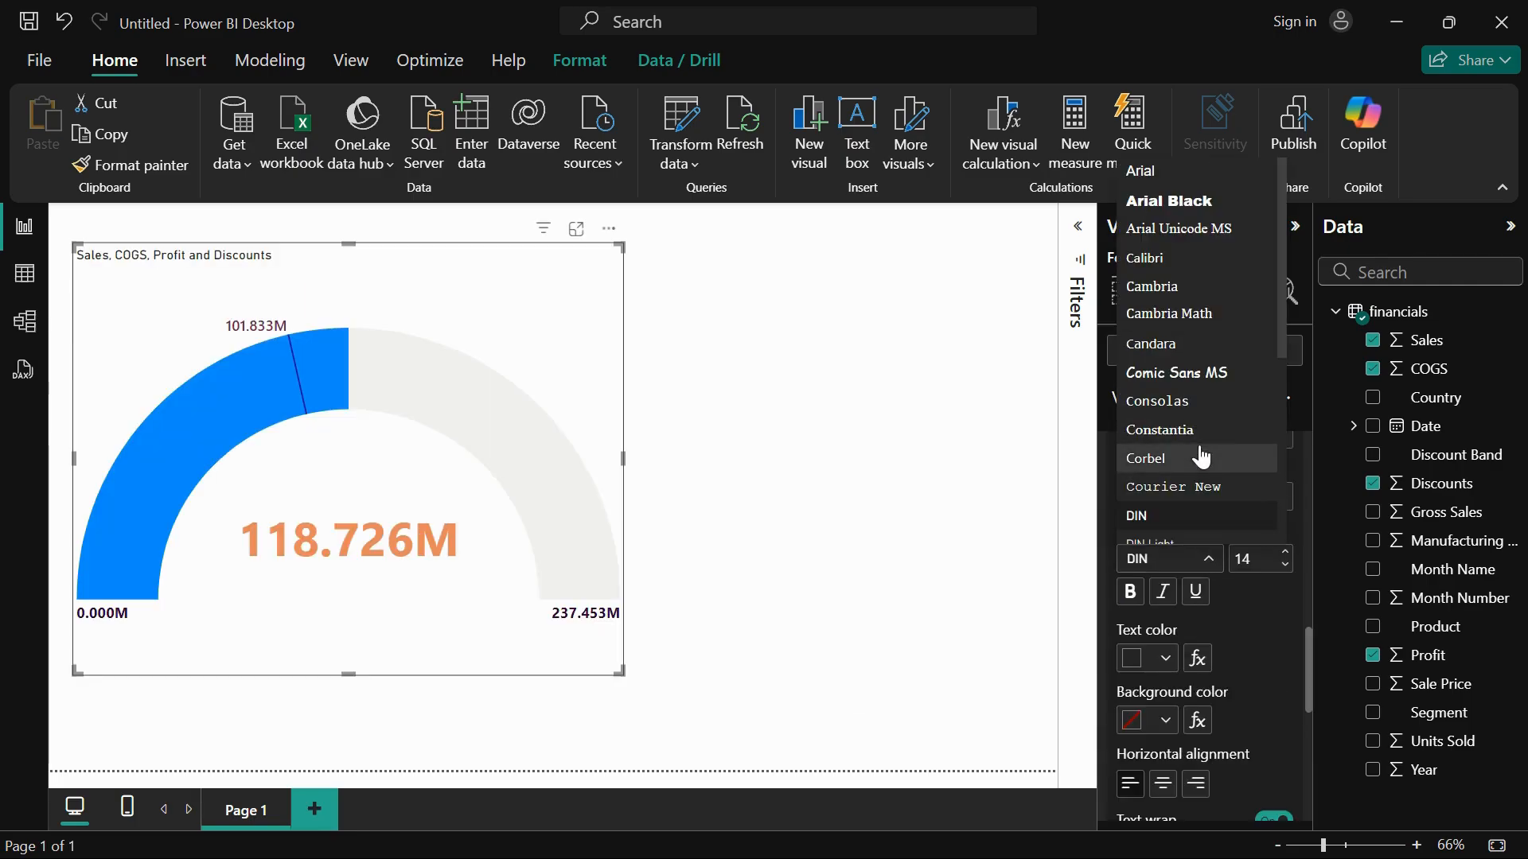
scroll(1201, 449, down, 3)
click(1202, 358)
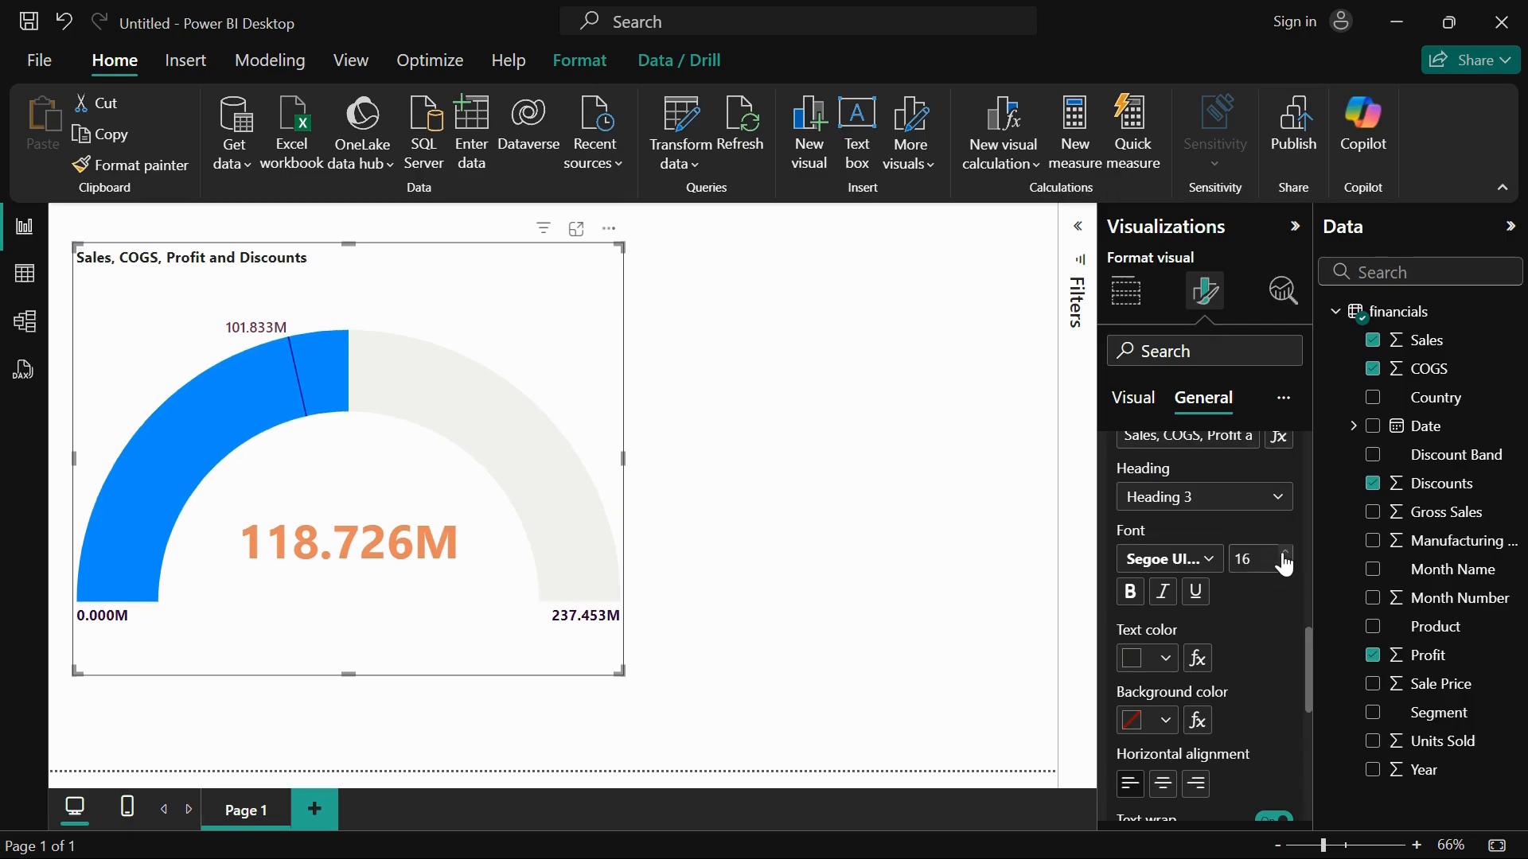
click(1160, 664)
click(1454, 482)
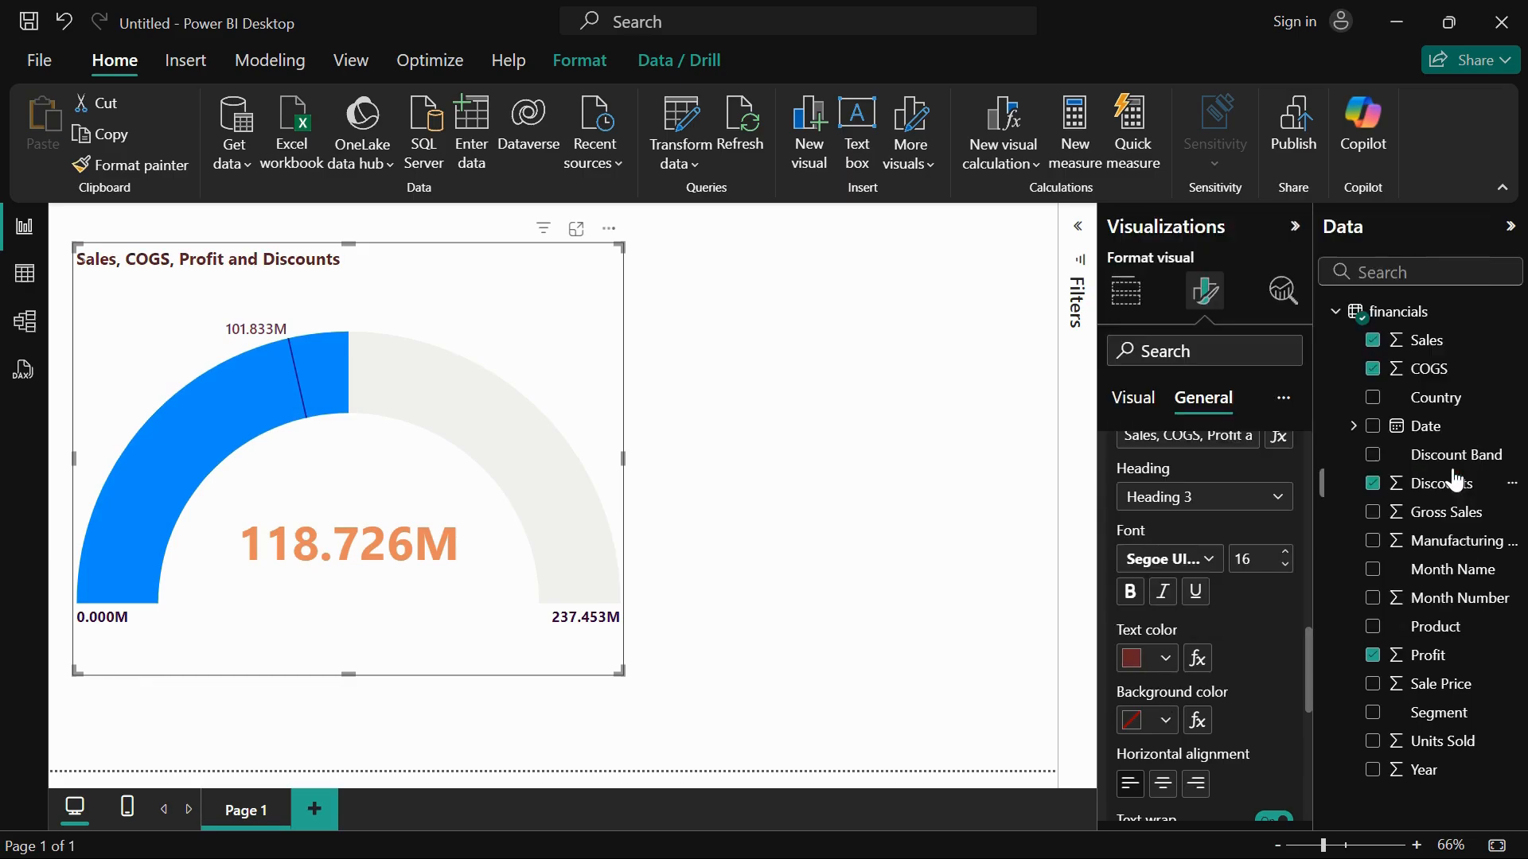
Give the gauge title a light red background and center it horizontally
click(1146, 720)
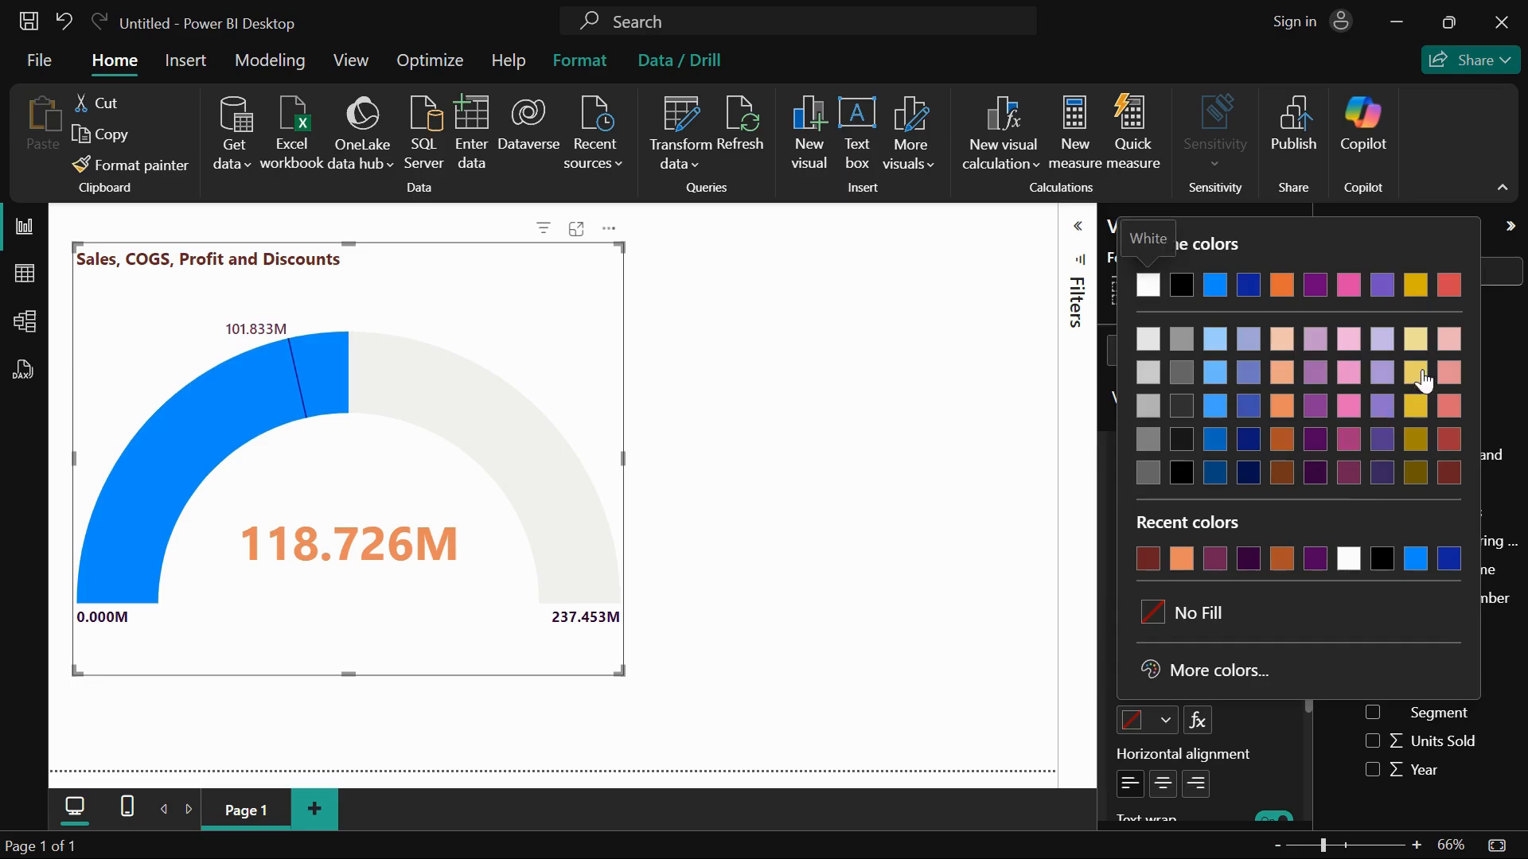
click(1459, 319)
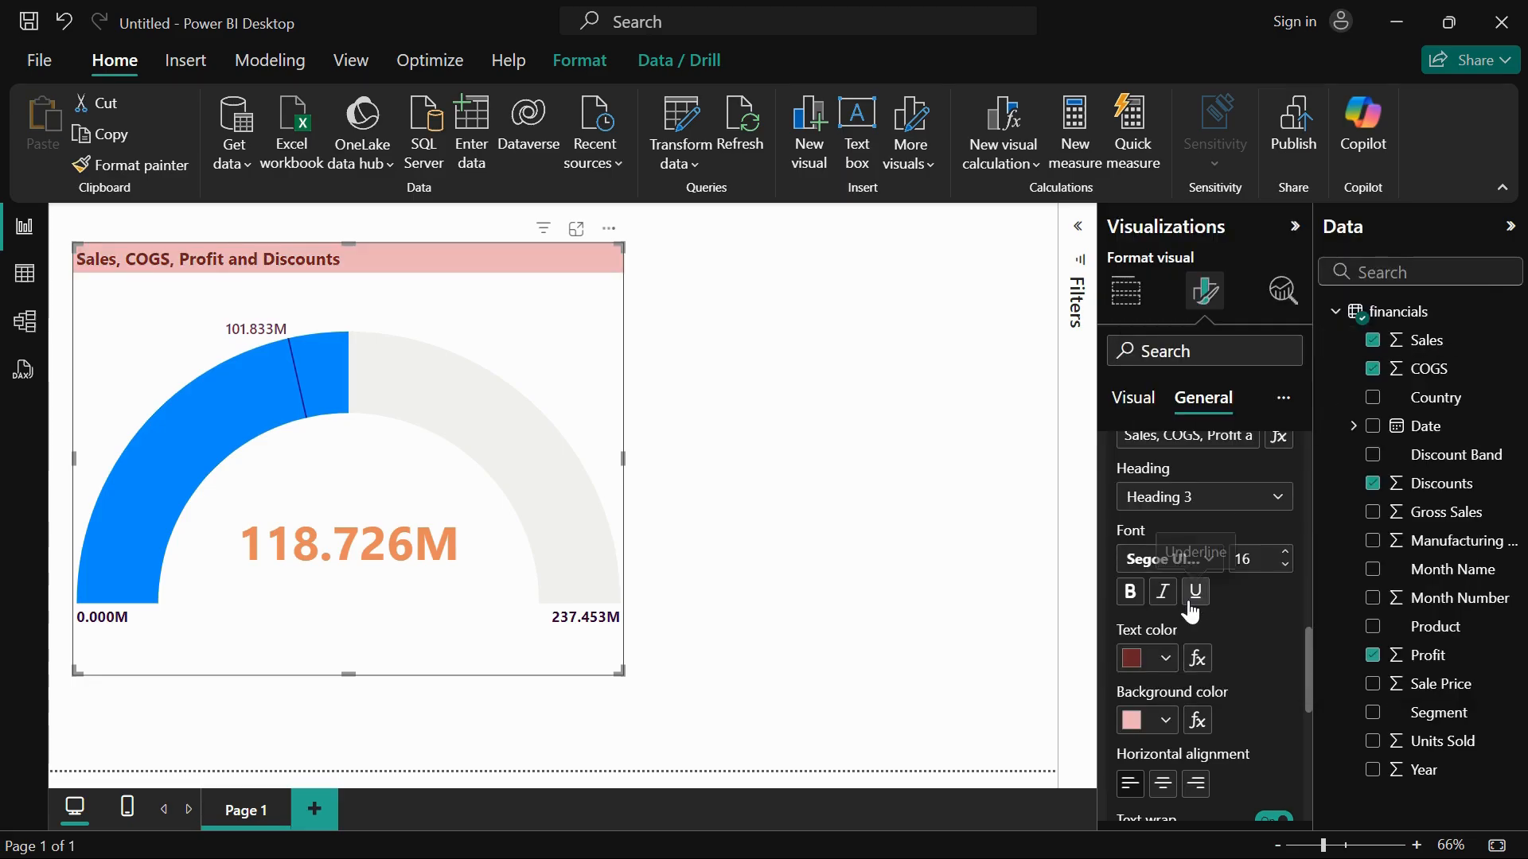
scroll(1182, 596, down, 2)
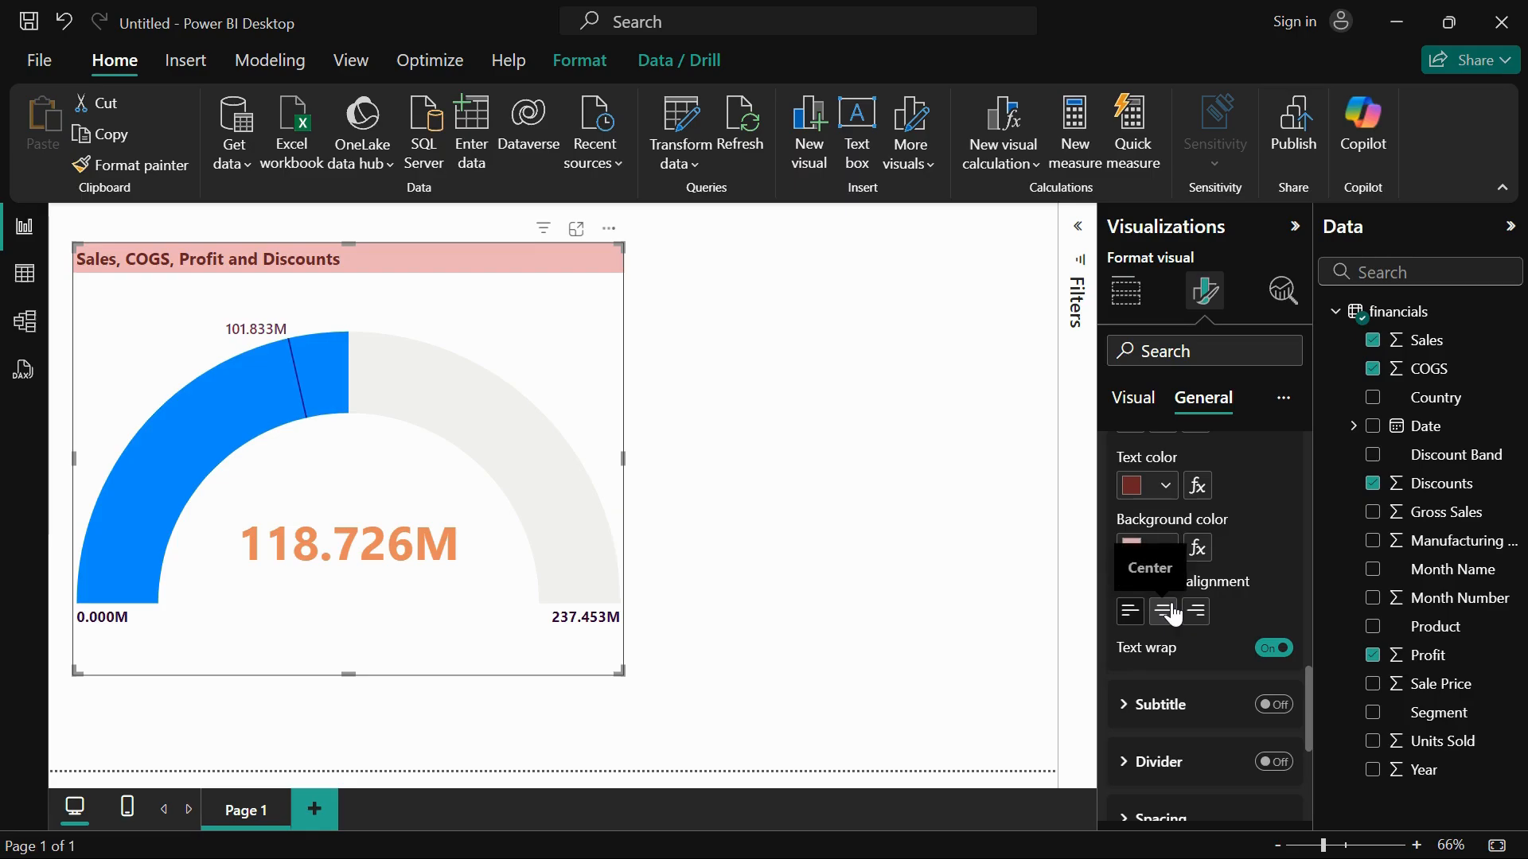
click(1176, 616)
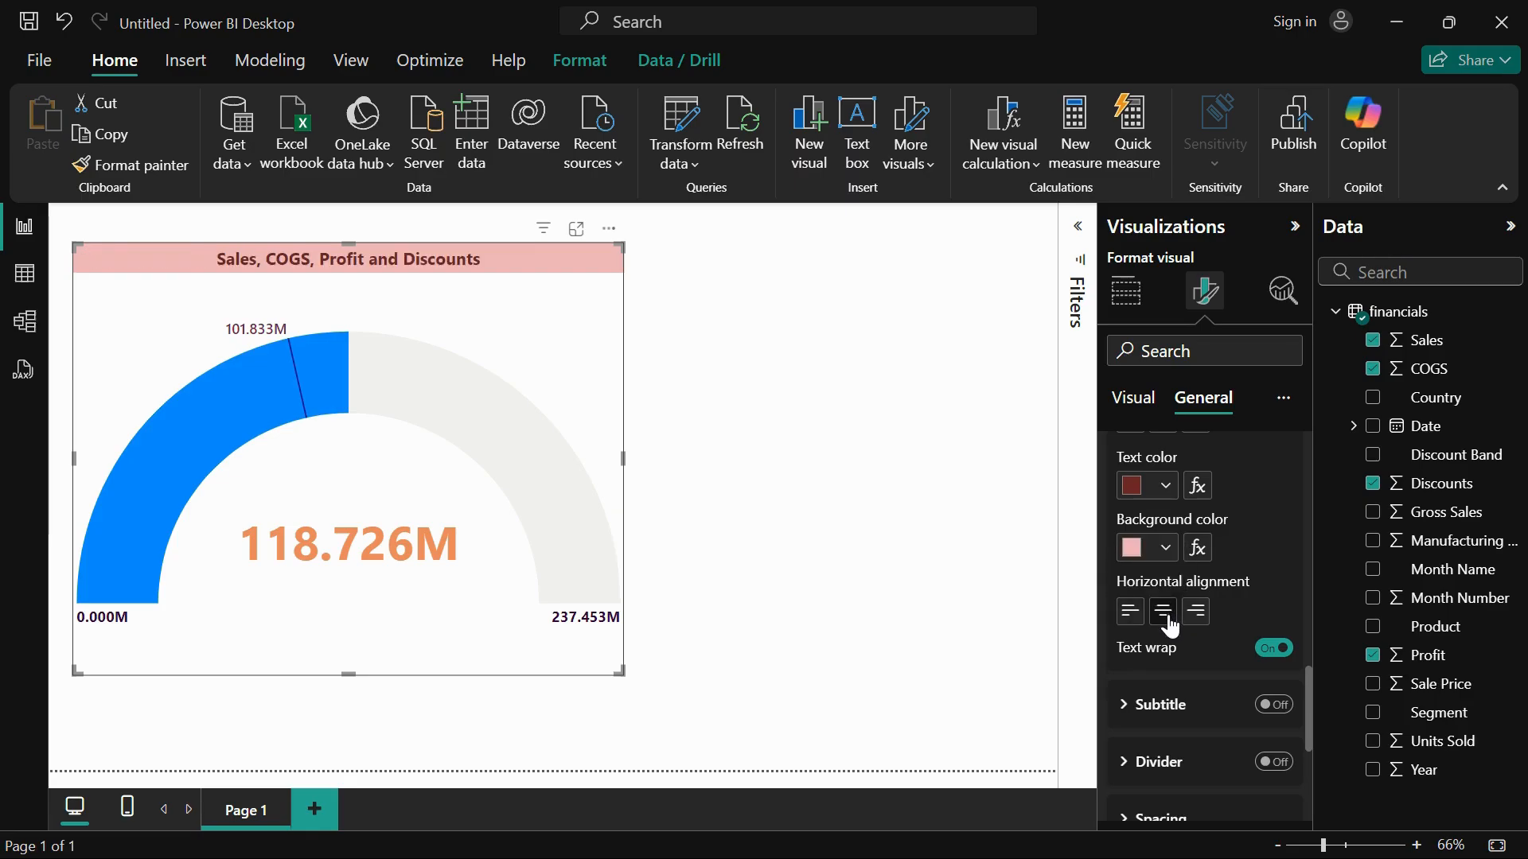
click(1136, 621)
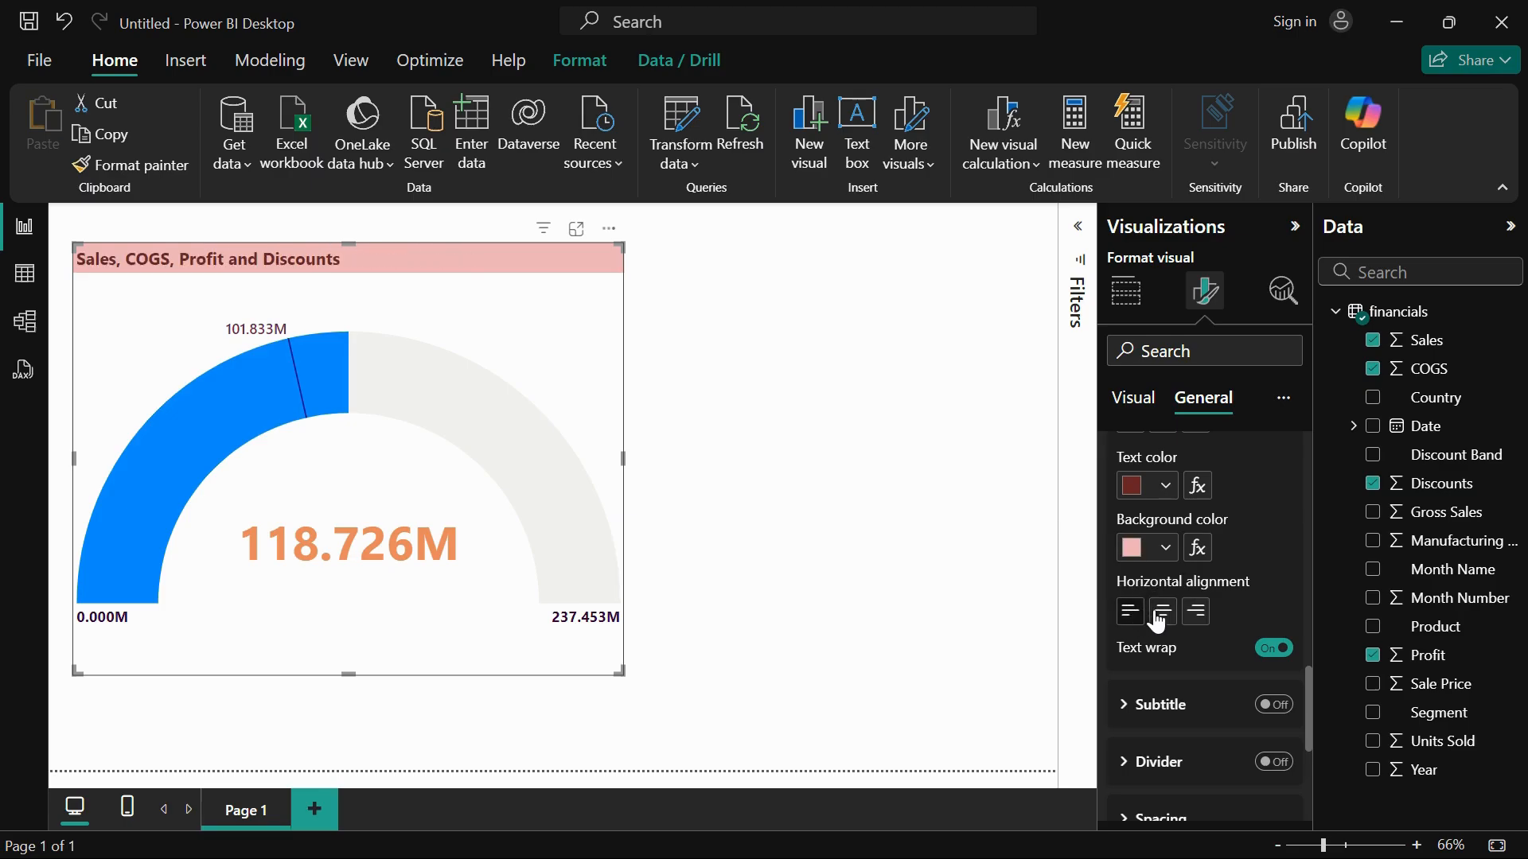
click(1163, 615)
Turn on the gauge's subtitle, review its text, heading and font settings, and turn the subtitle off again
scroll(1183, 702, down, 2)
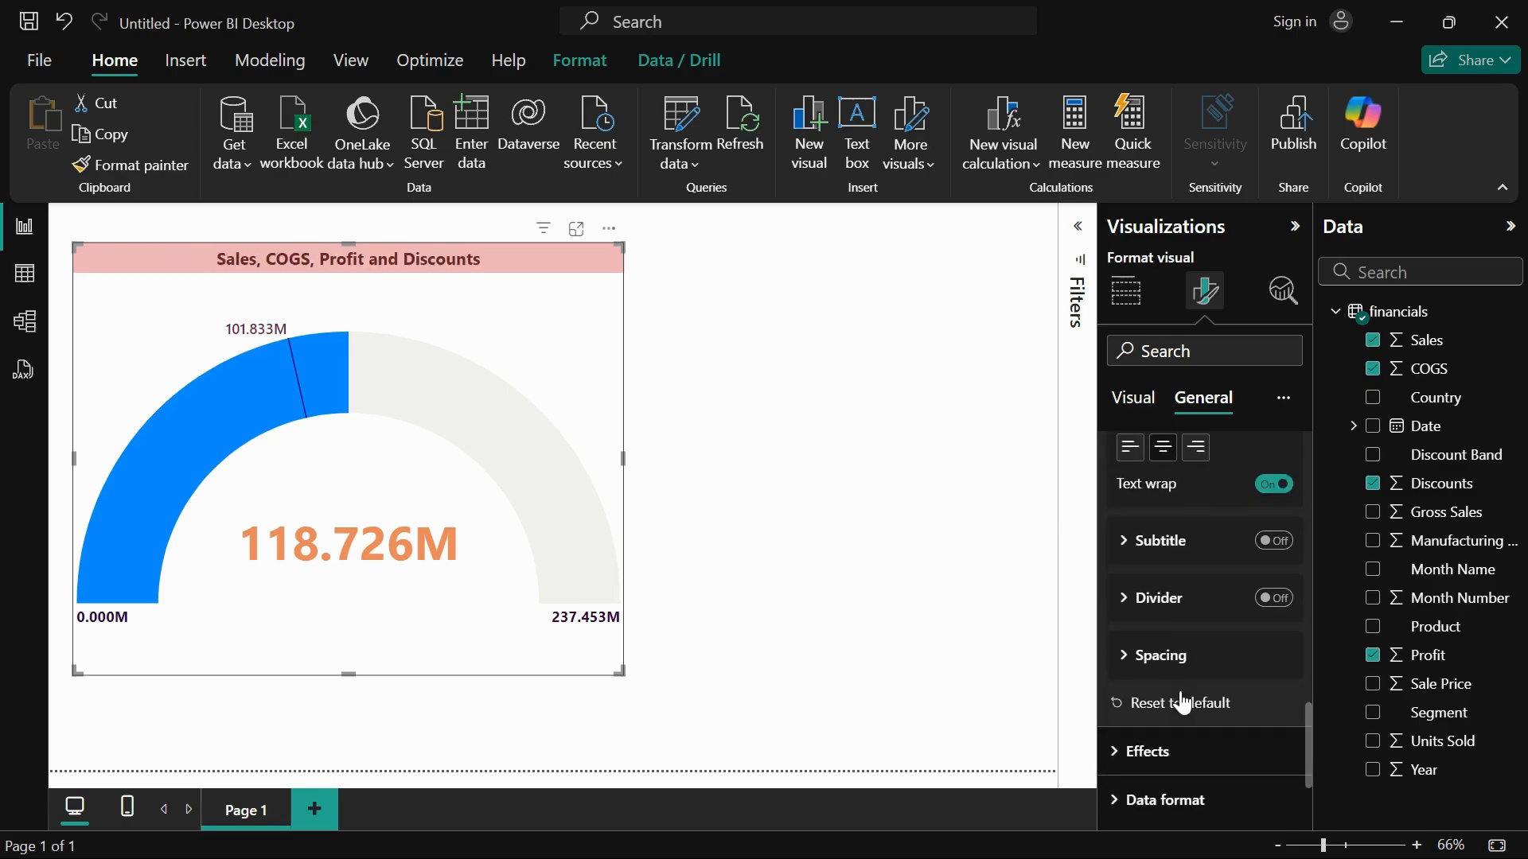
click(1280, 544)
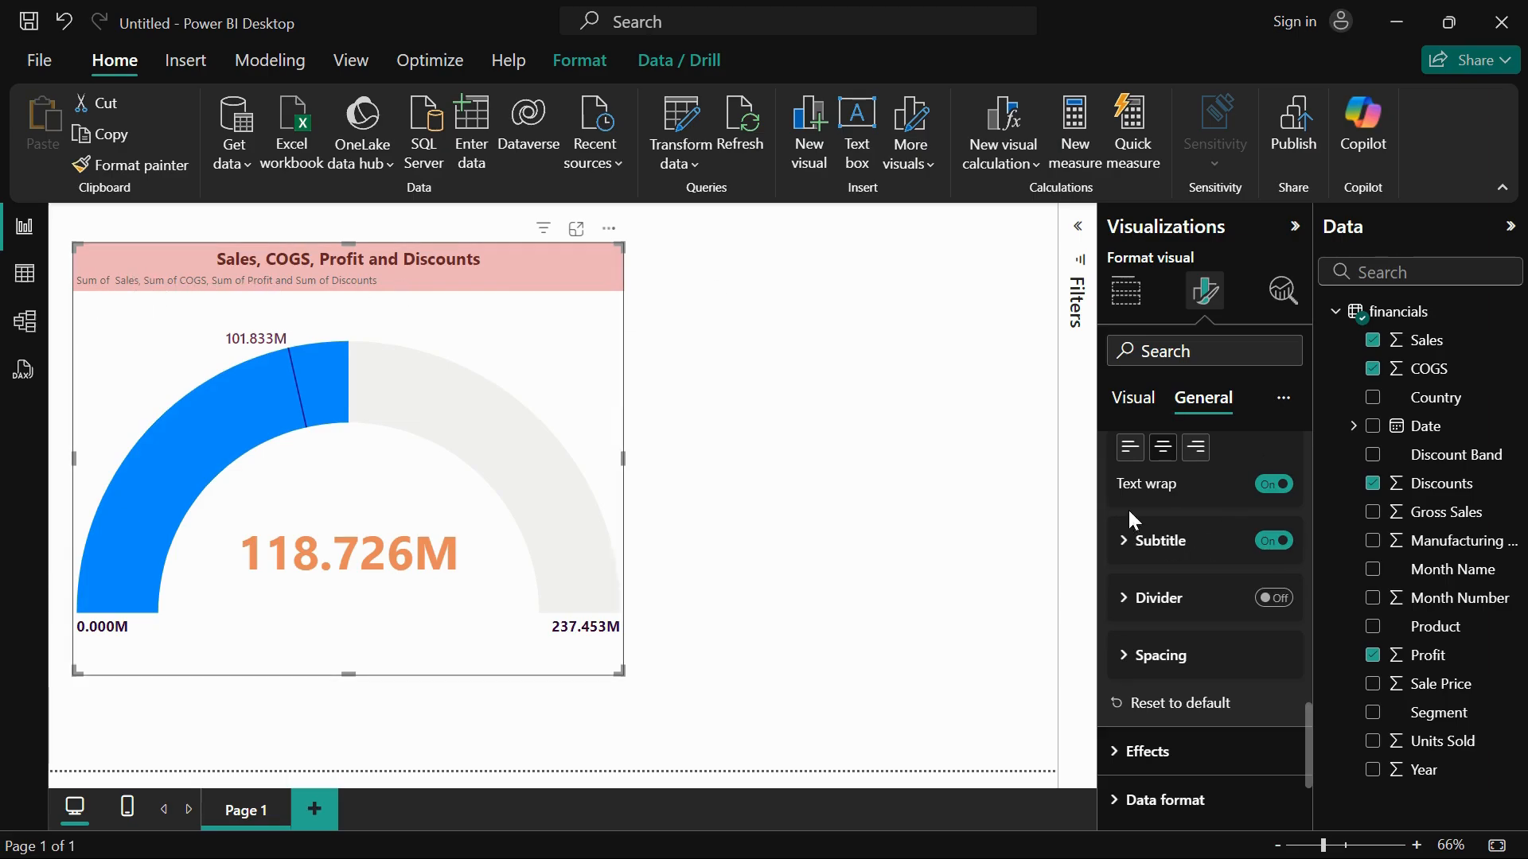
click(1134, 544)
drag(1120, 606, 1270, 608)
click(1216, 634)
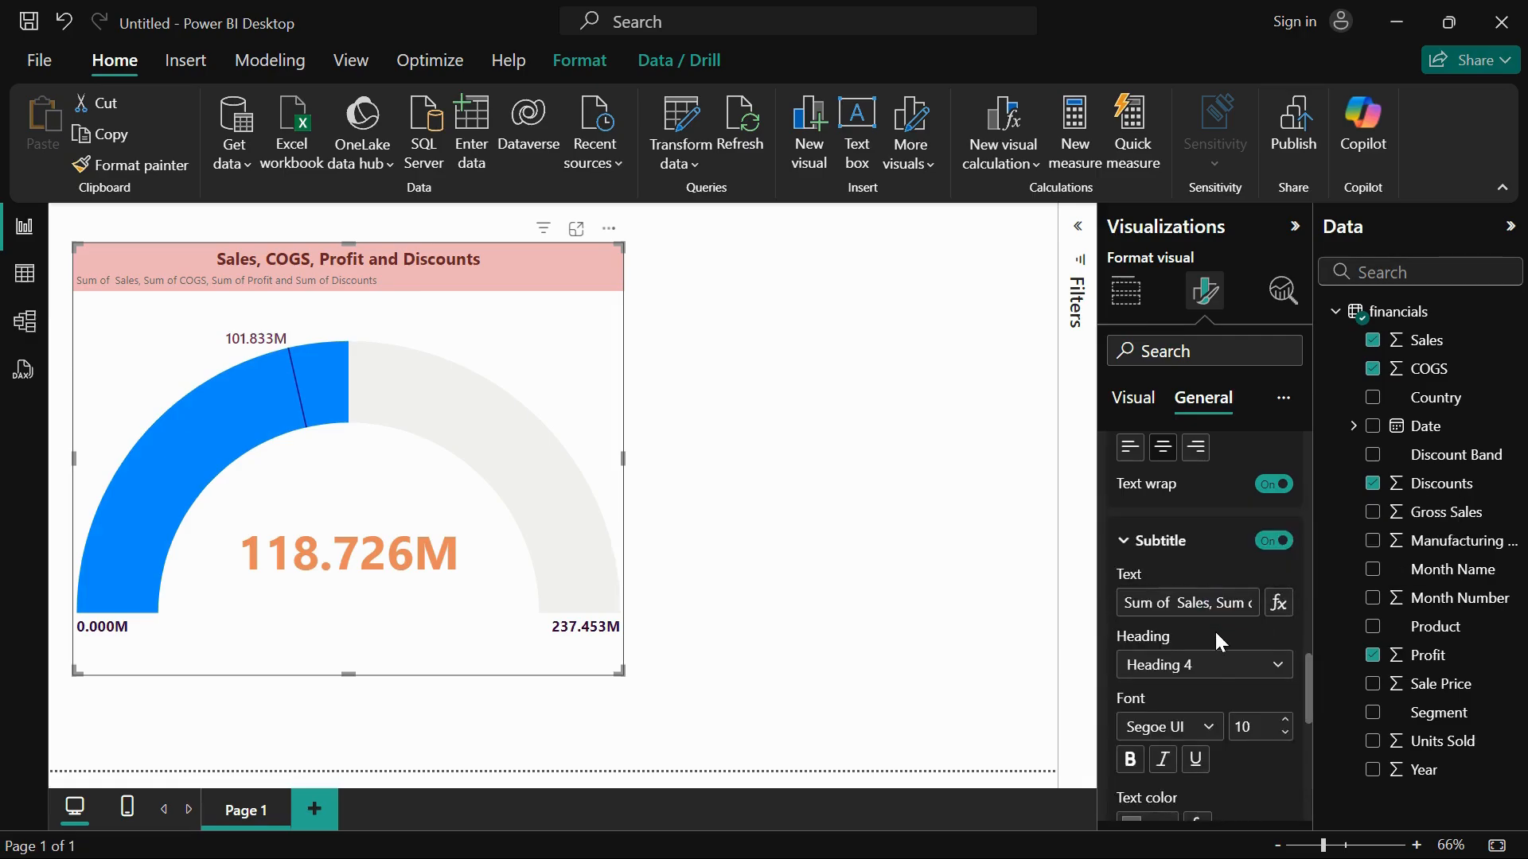
scroll(1218, 636, down, 2)
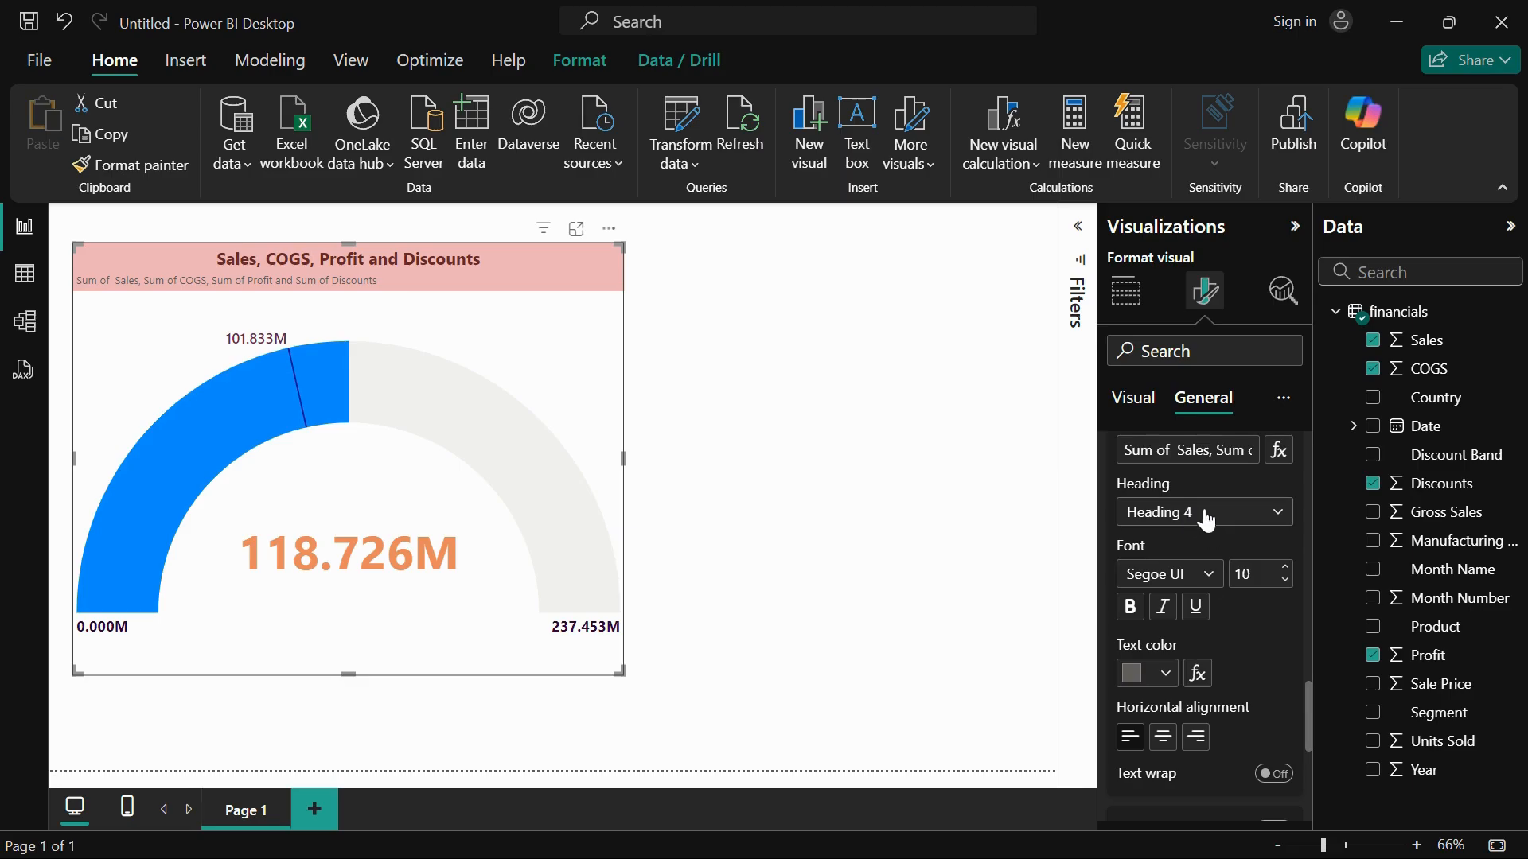
scroll(1197, 525, up, 1)
scroll(1203, 713, down, 2)
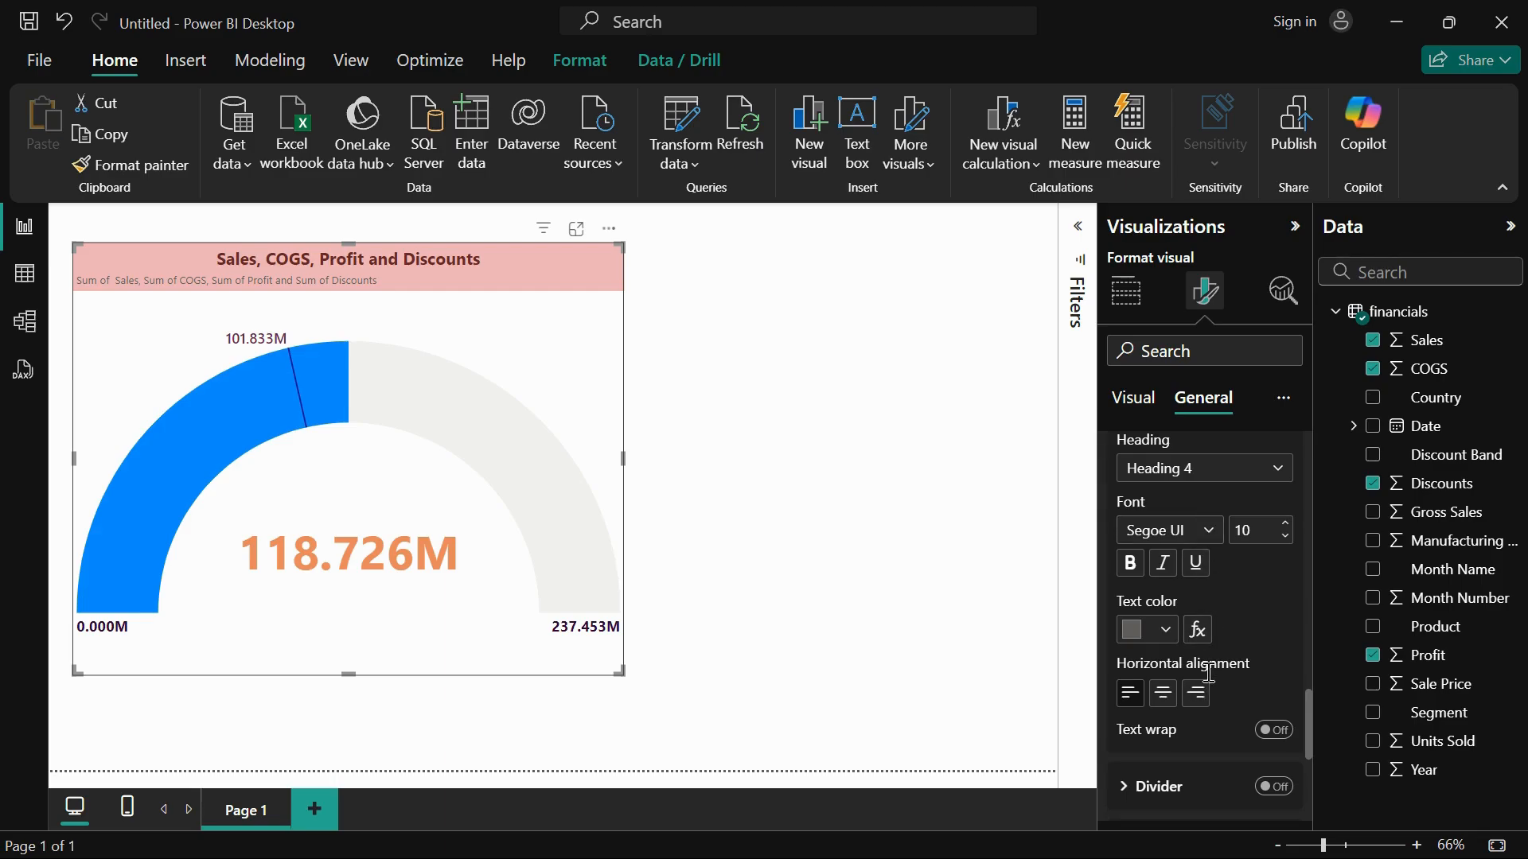
scroll(1203, 706, up, 3)
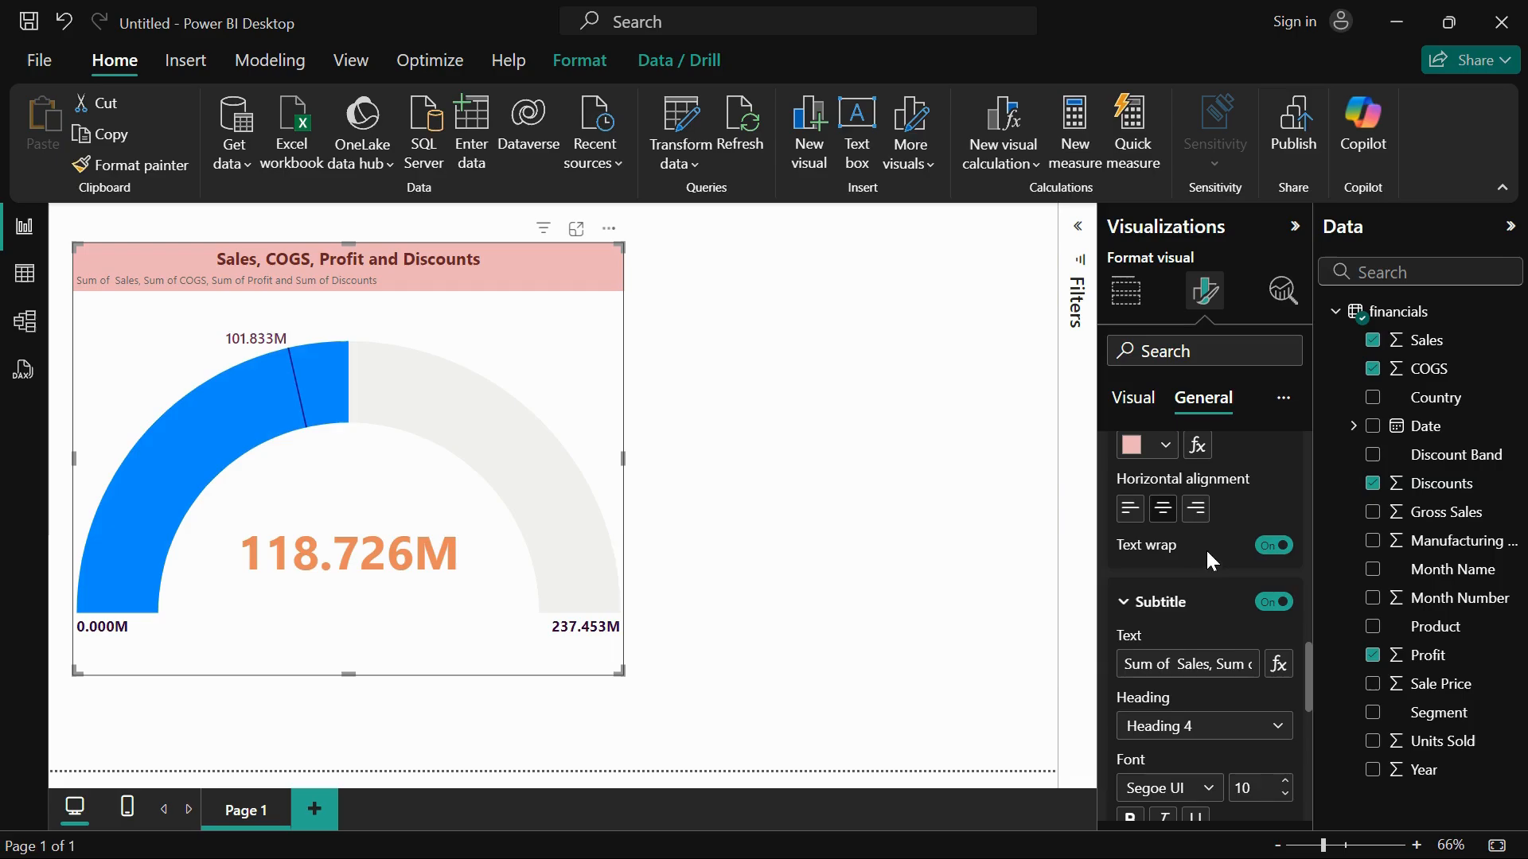
click(1273, 603)
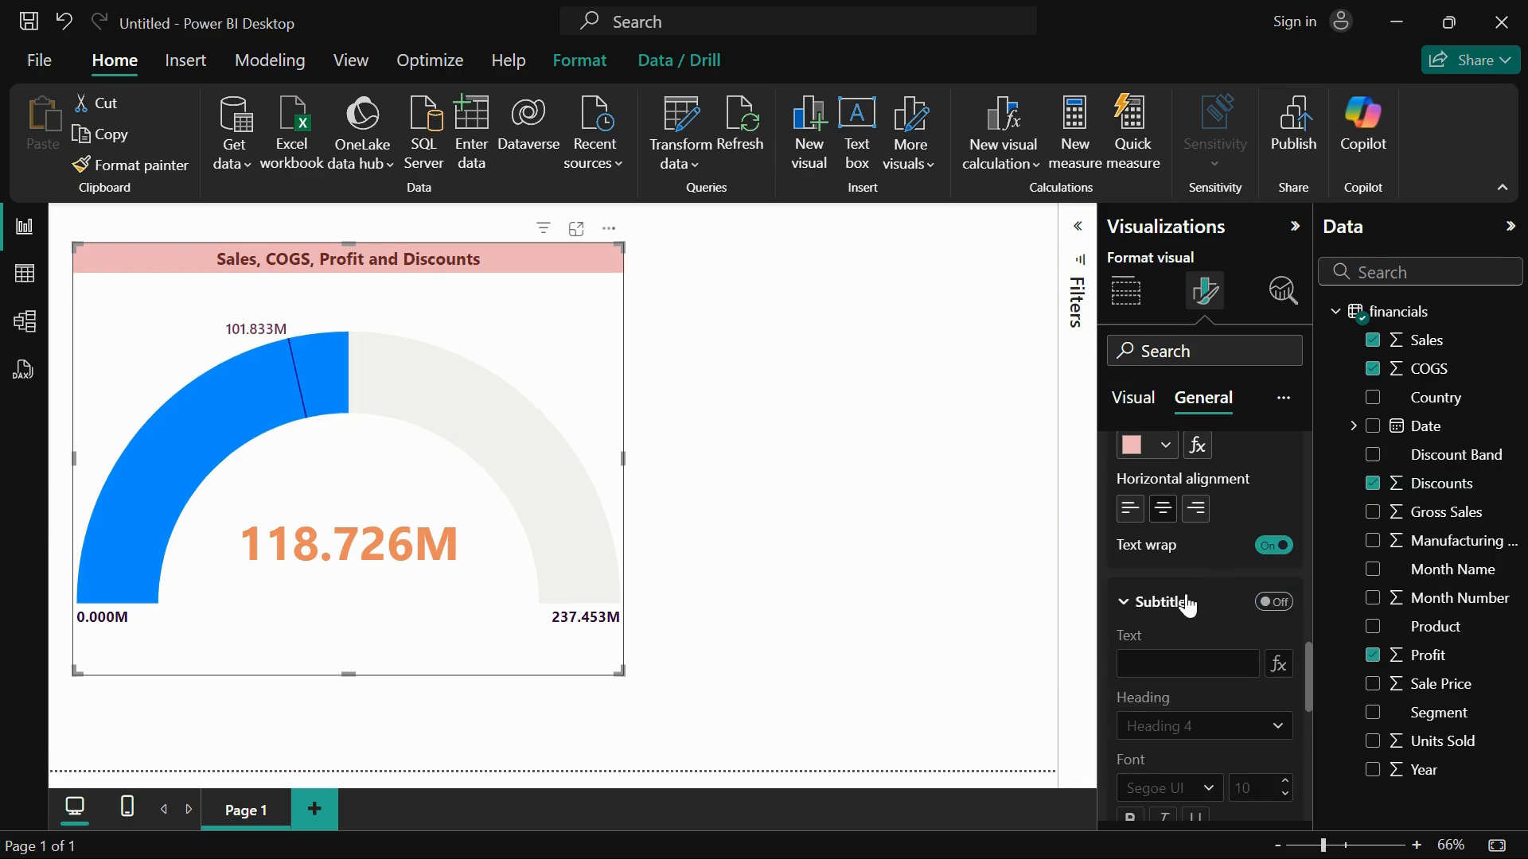
Add a dark red divider 4 px wide below the title and move the gauge to the middle of the page
scroll(1182, 665, down, 5)
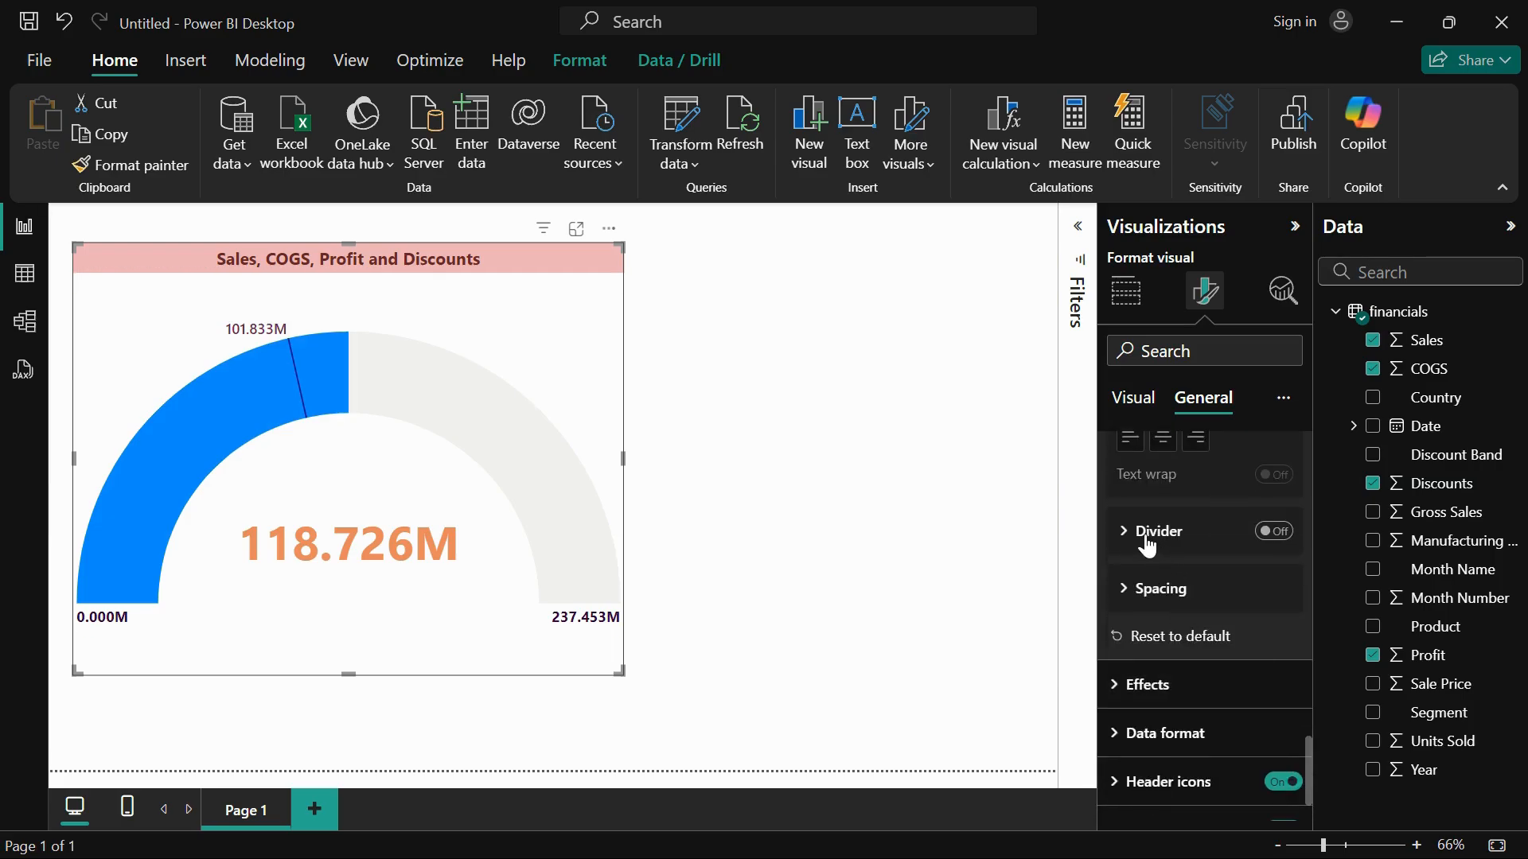
click(1147, 545)
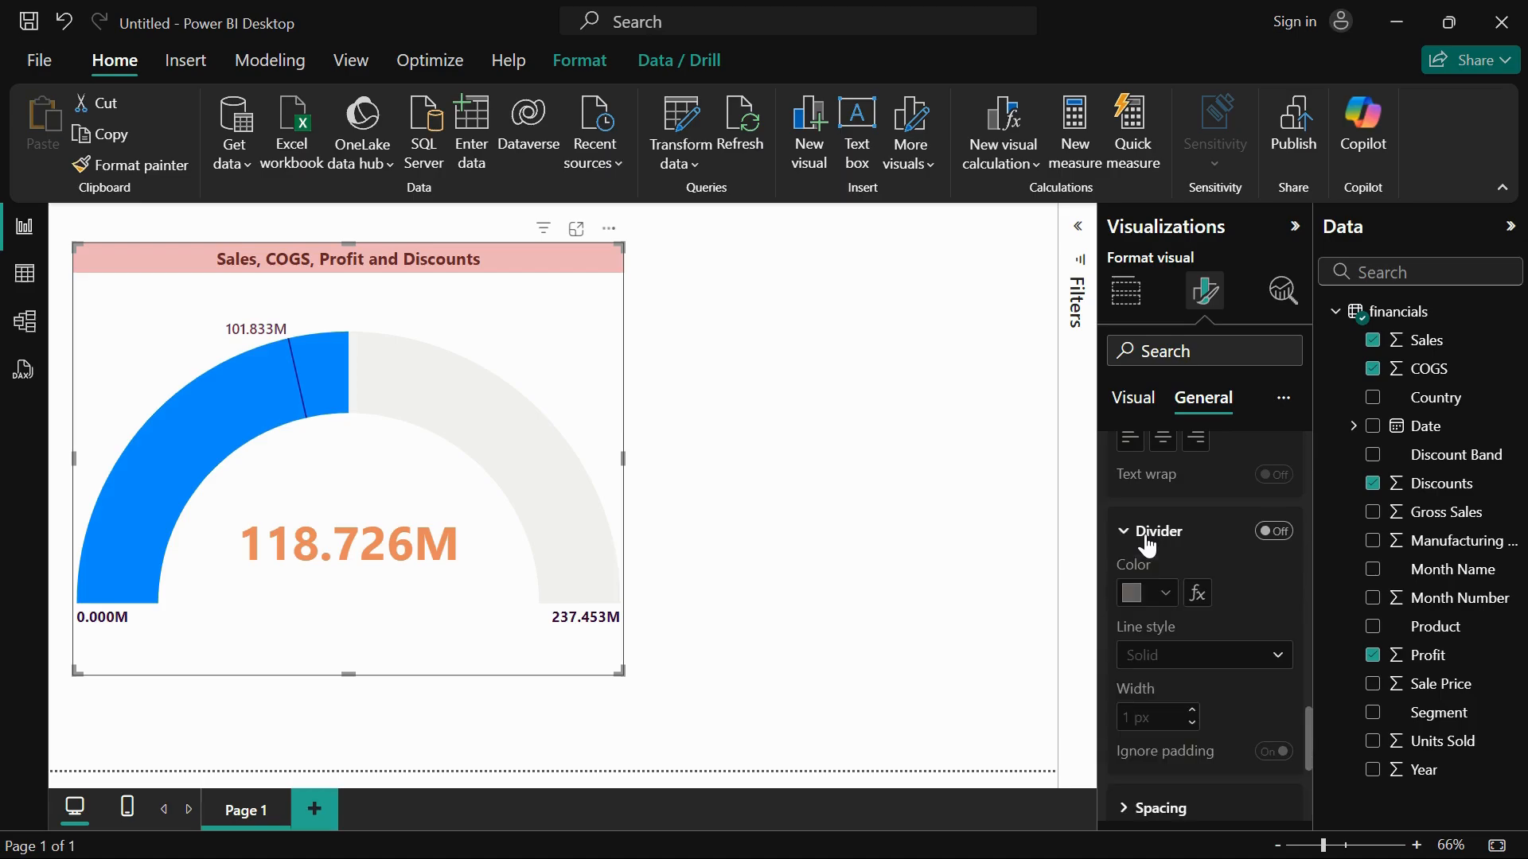
click(1277, 532)
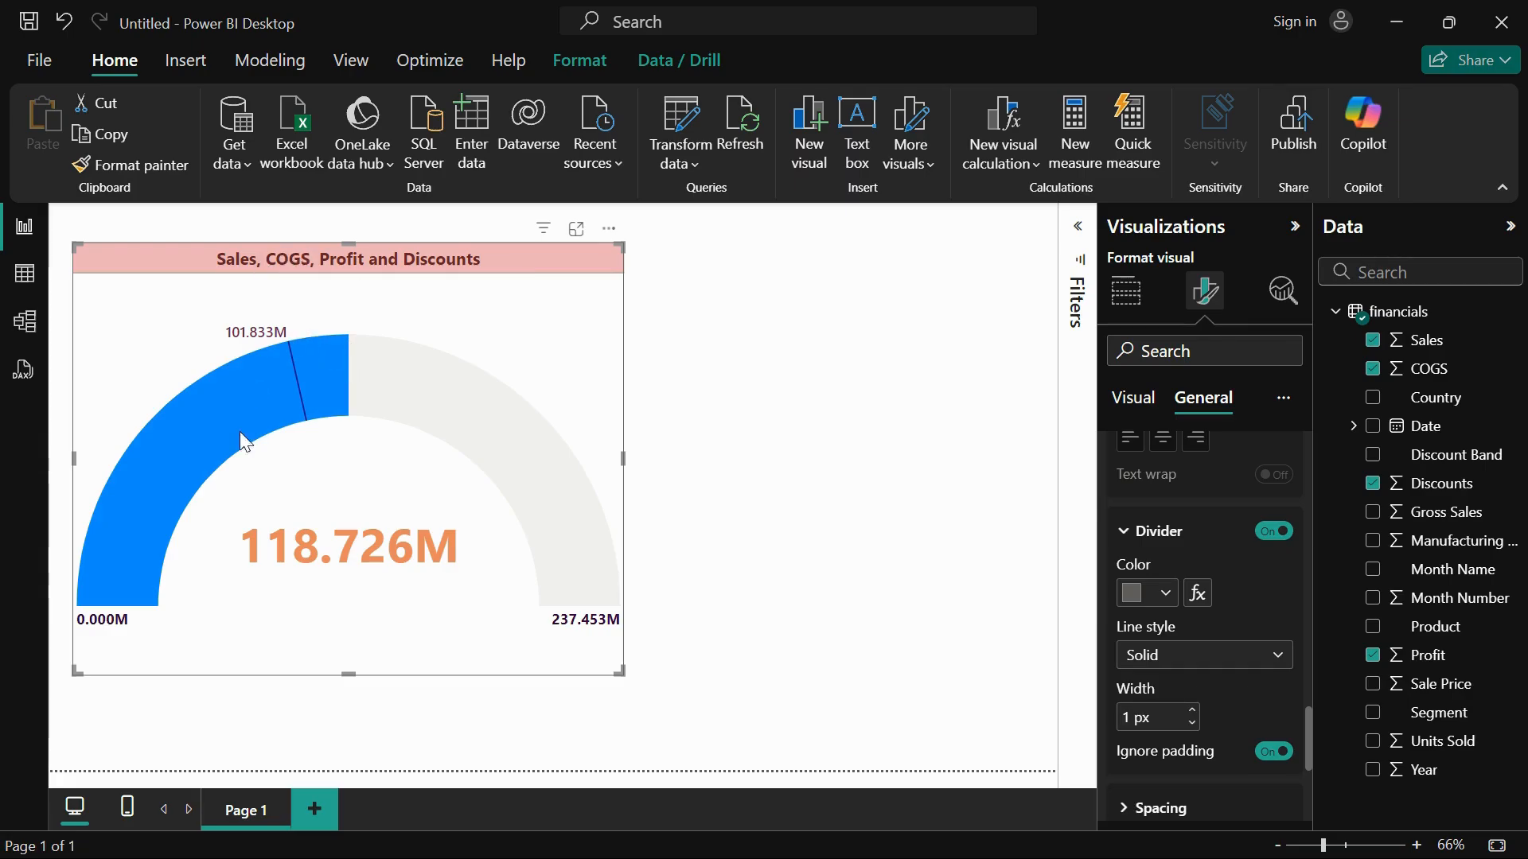
click(1164, 595)
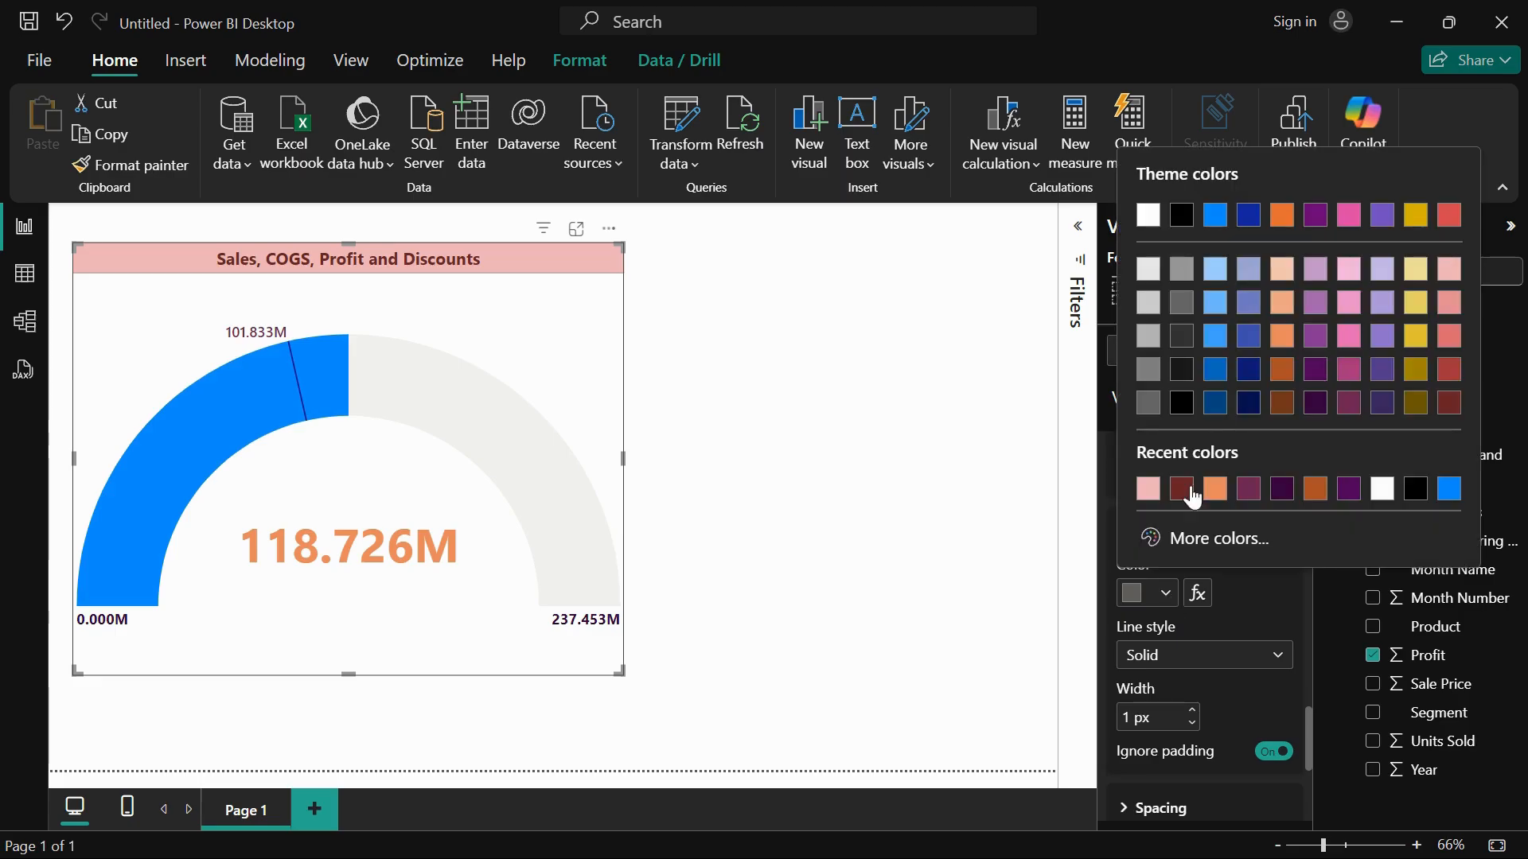
click(1450, 403)
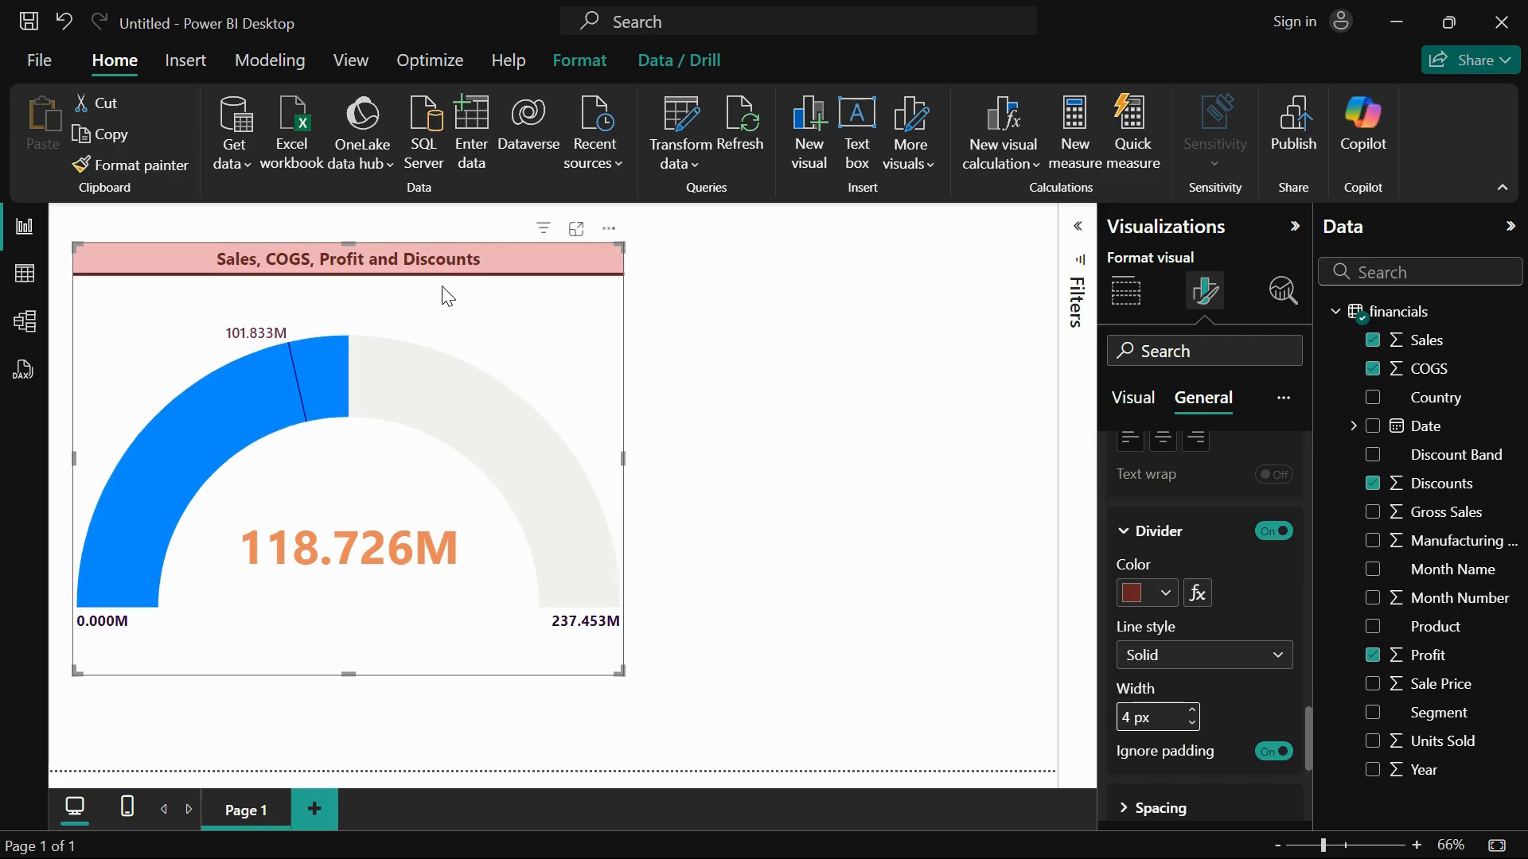
drag(473, 321, 690, 341)
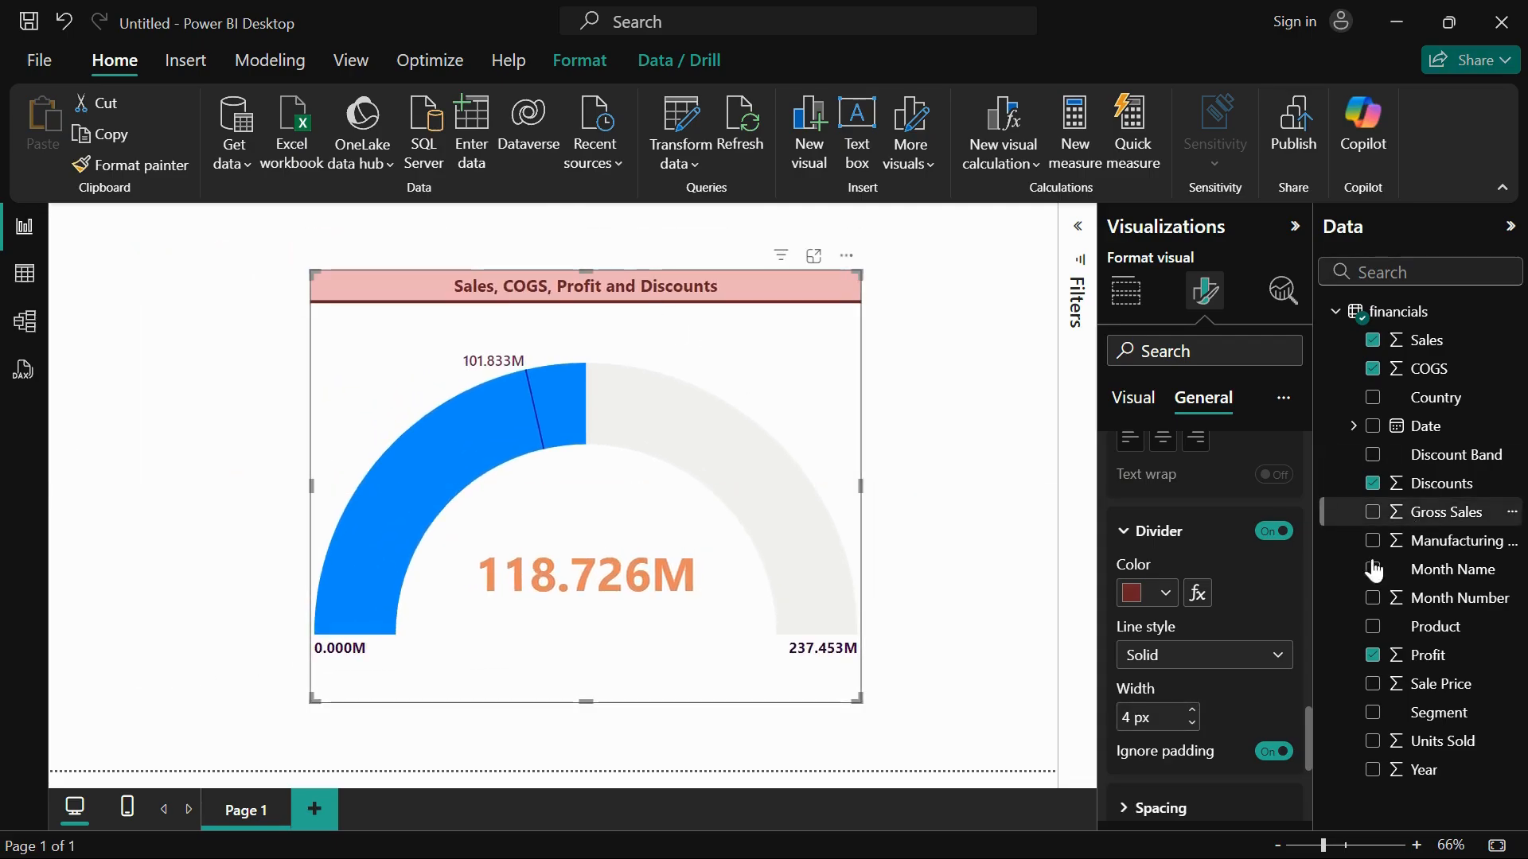
Try the Dashed and Dotted line styles on the title divider and return it to Solid
click(1218, 661)
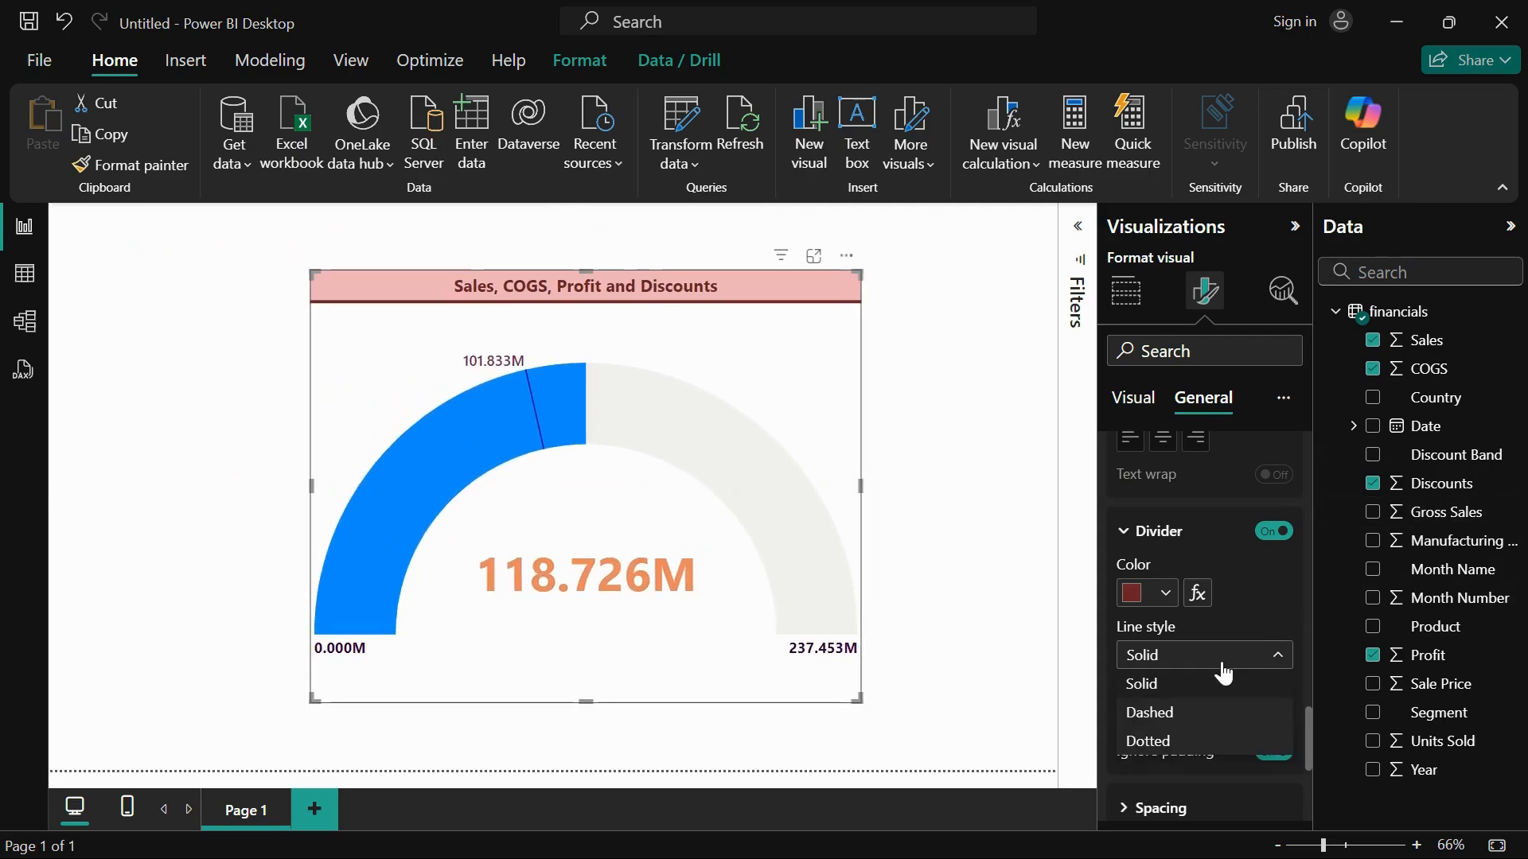
click(1171, 715)
click(1181, 660)
click(1179, 665)
click(1179, 664)
click(1173, 740)
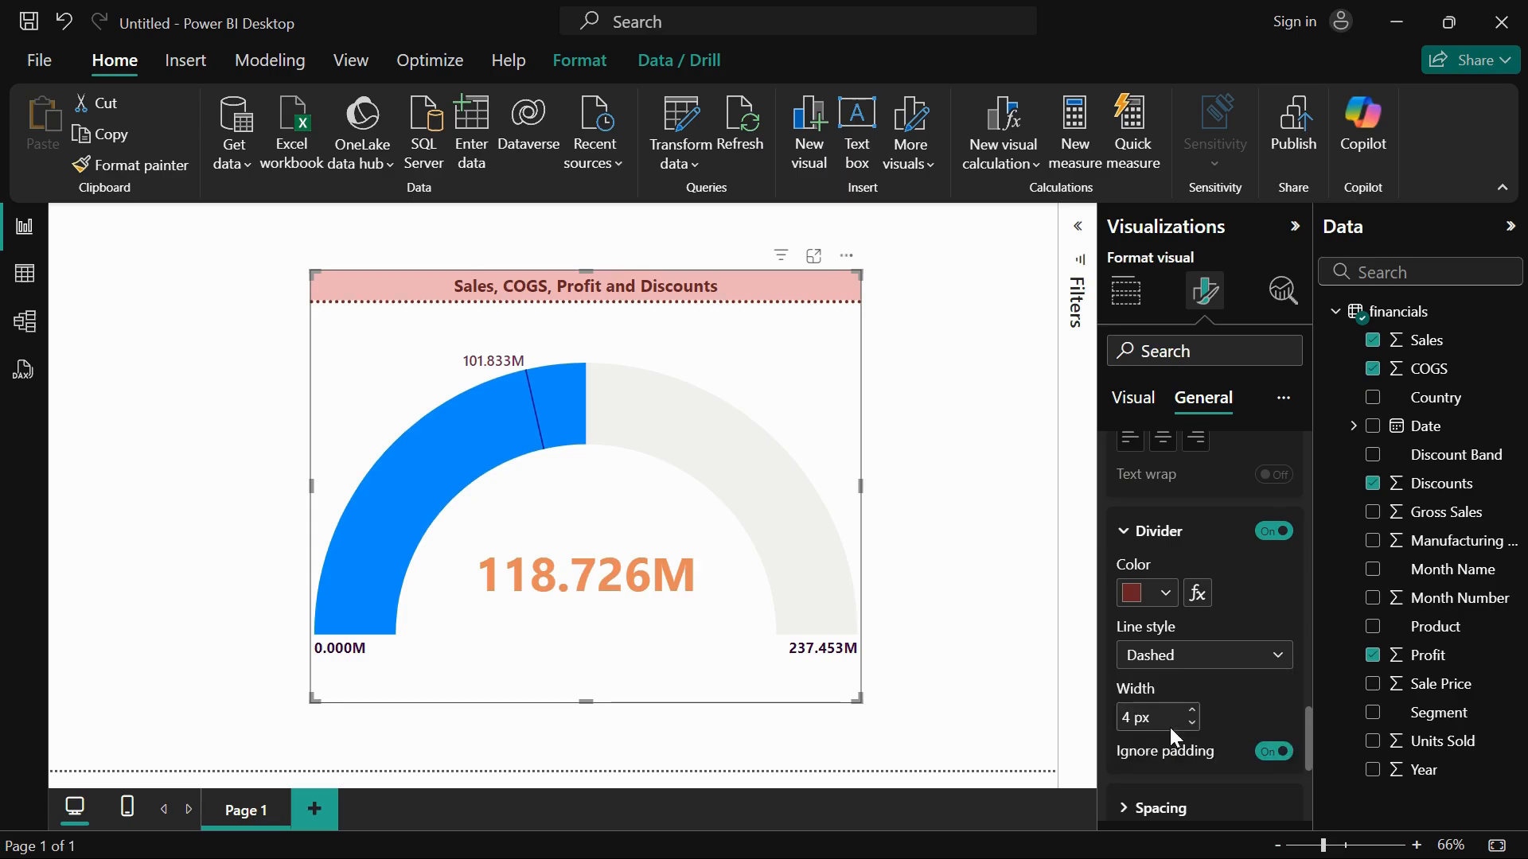
click(1211, 659)
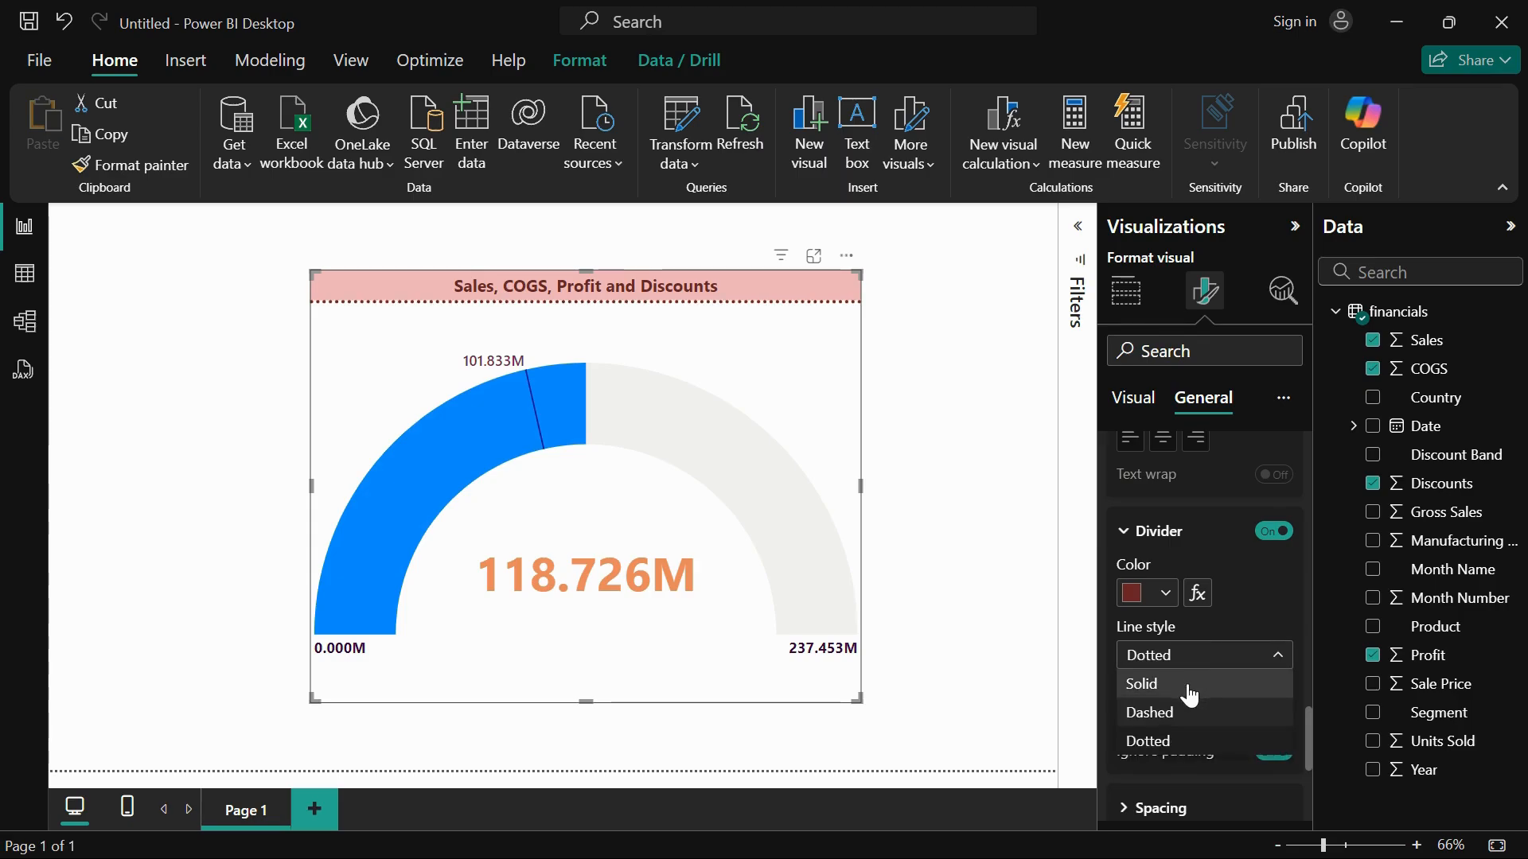
click(1189, 689)
Set the gauge's background effect to light gray, keeping its transparency at 0%
scroll(1188, 685, down, 3)
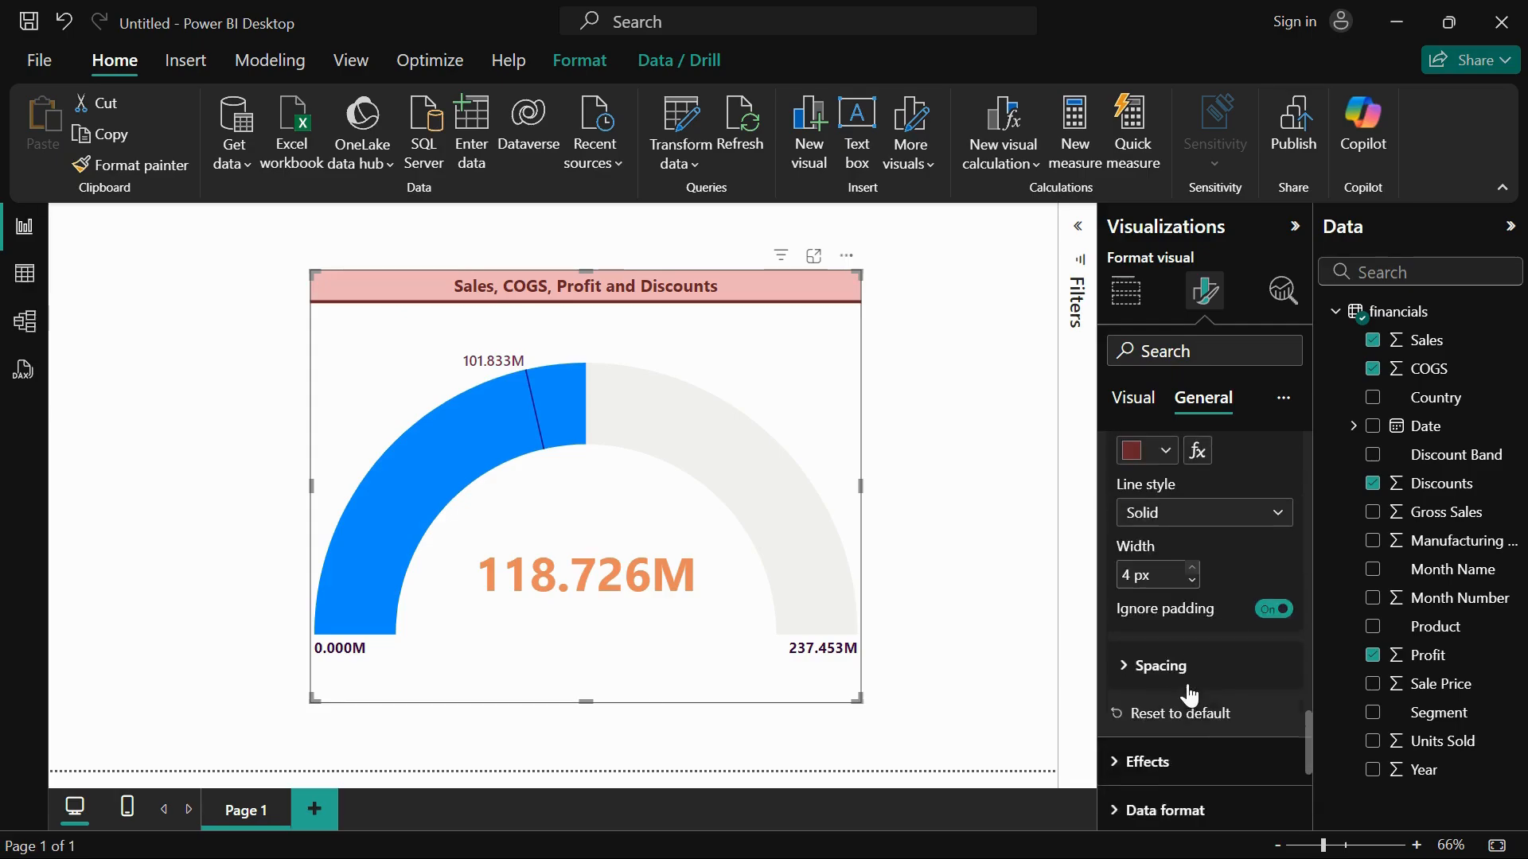
click(1156, 707)
scroll(1178, 700, down, 3)
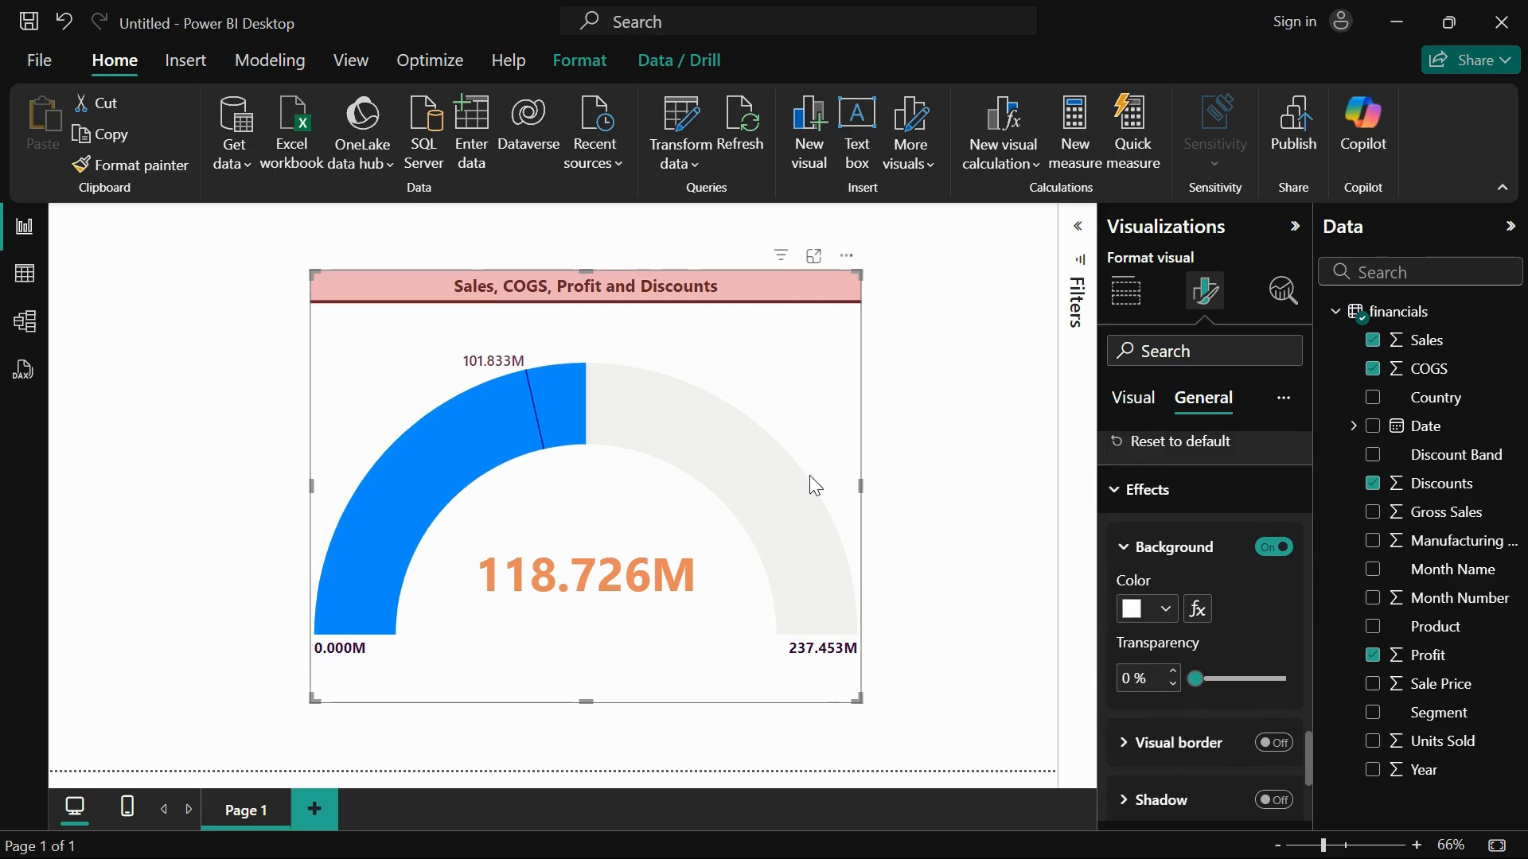
click(1156, 610)
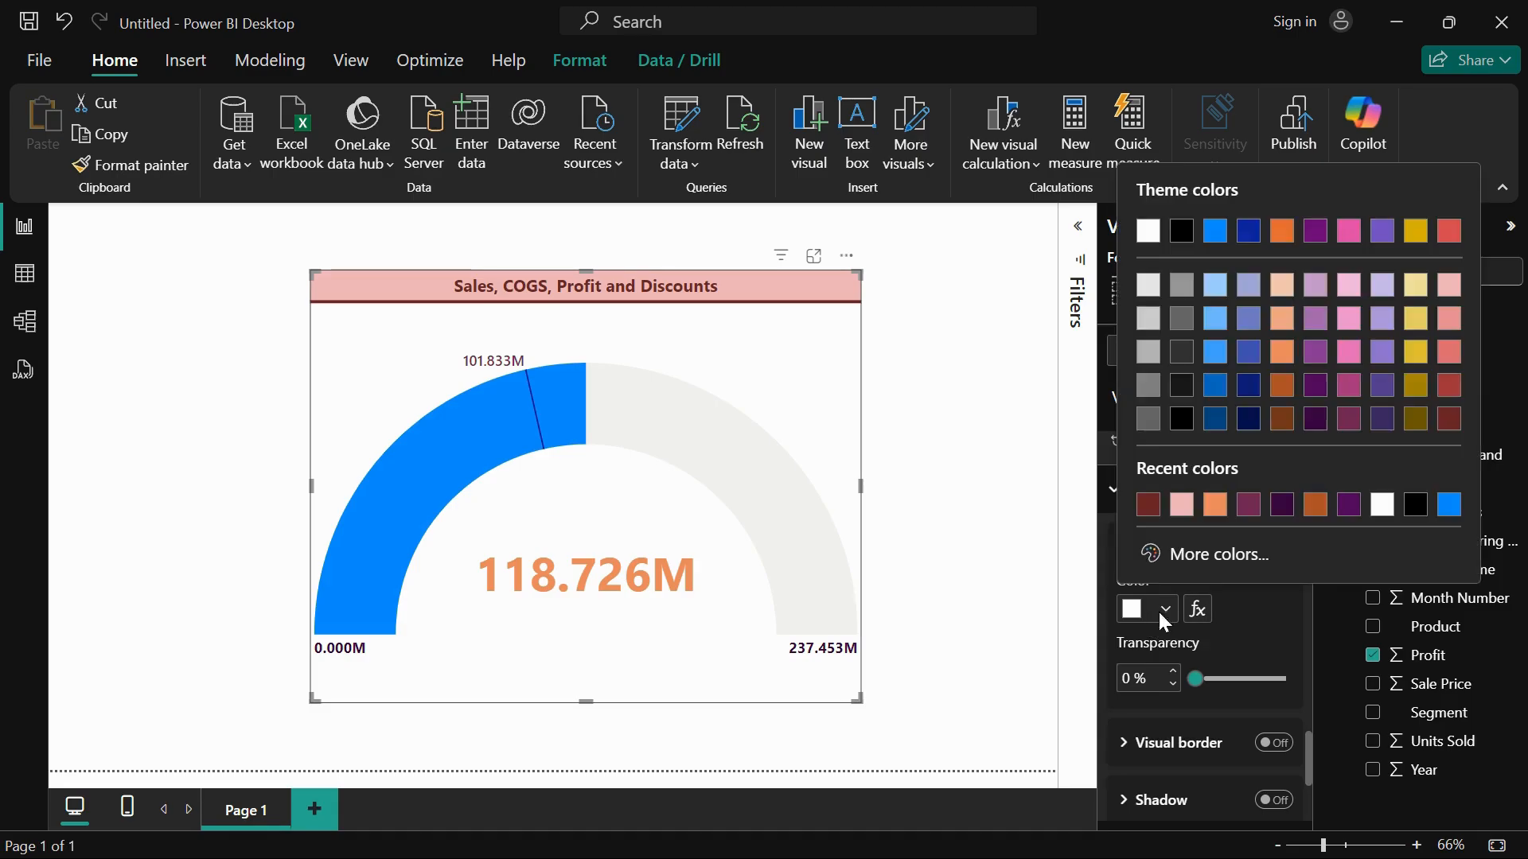
click(1150, 285)
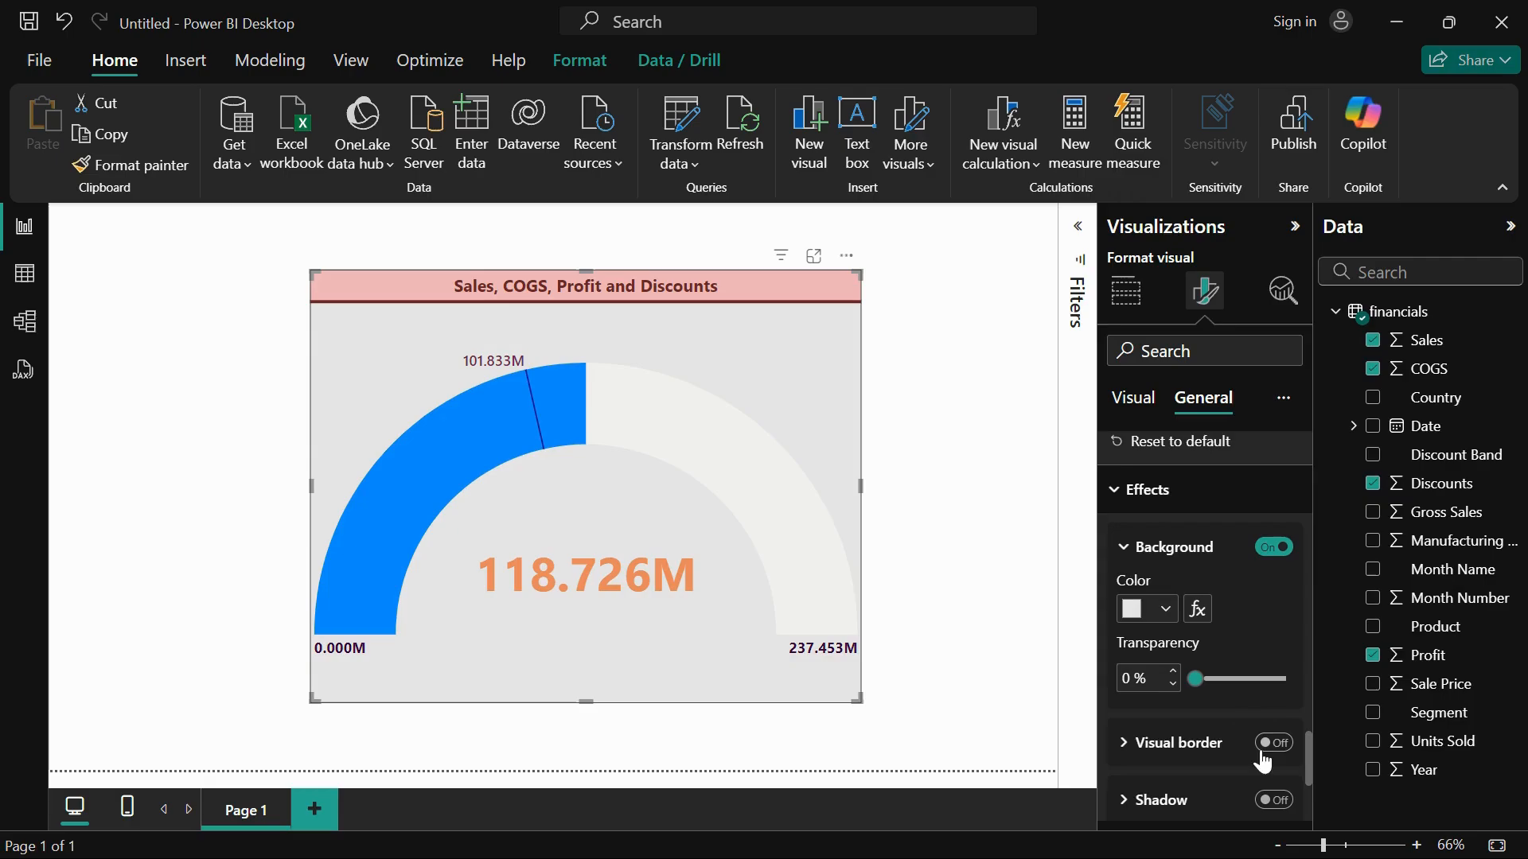
mouse_move(1196, 674)
mouse_down()
mouse_move(1257, 680)
mouse_move(1190, 679)
mouse_up()
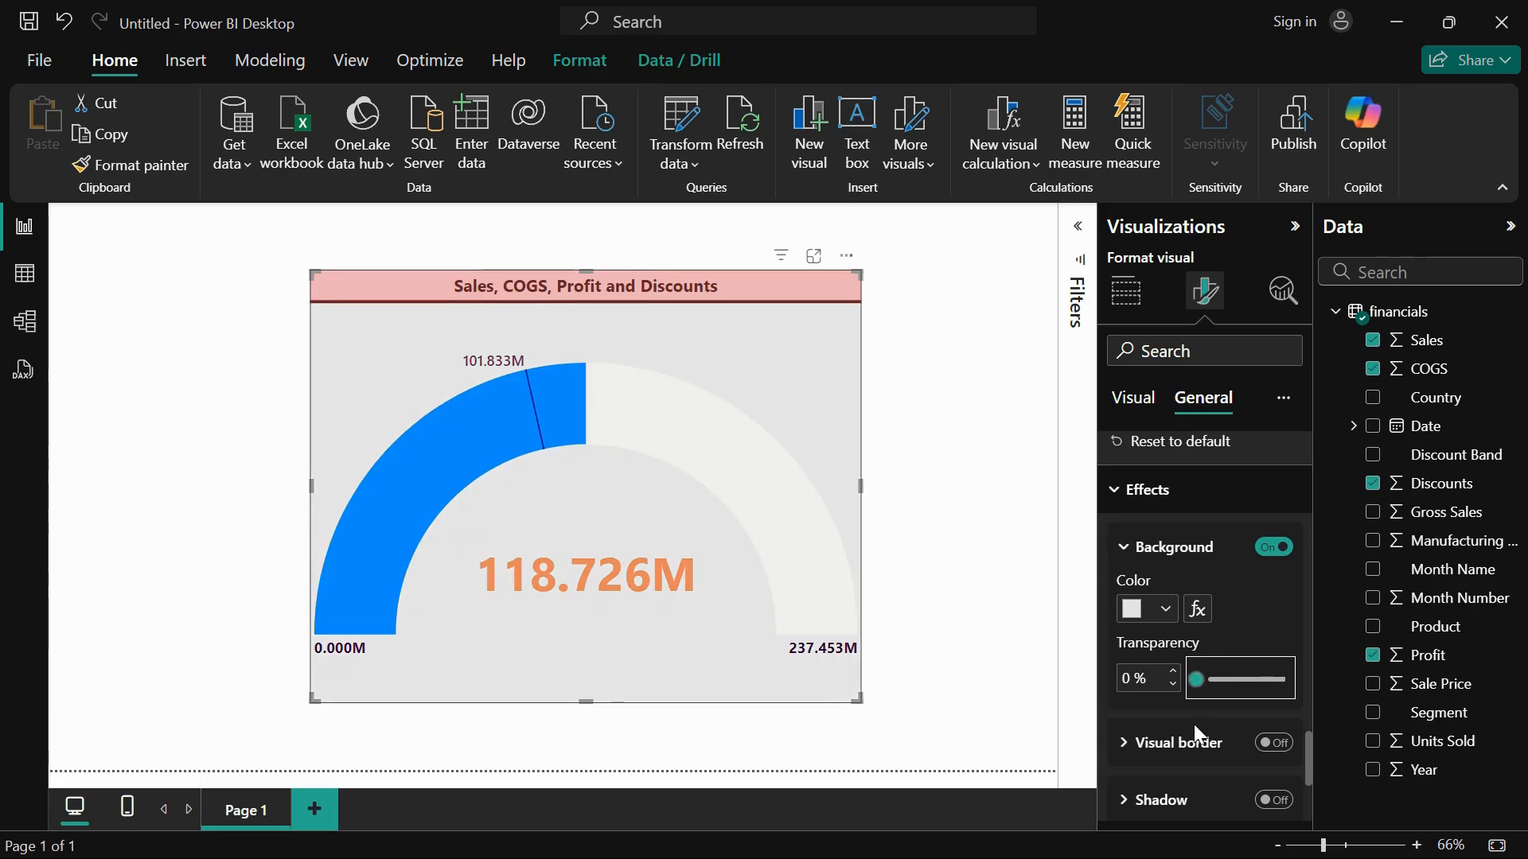
Deselect the gauge to view its background, reselect it, and turn on its visual border
scroll(1194, 732, down, 3)
click(1150, 562)
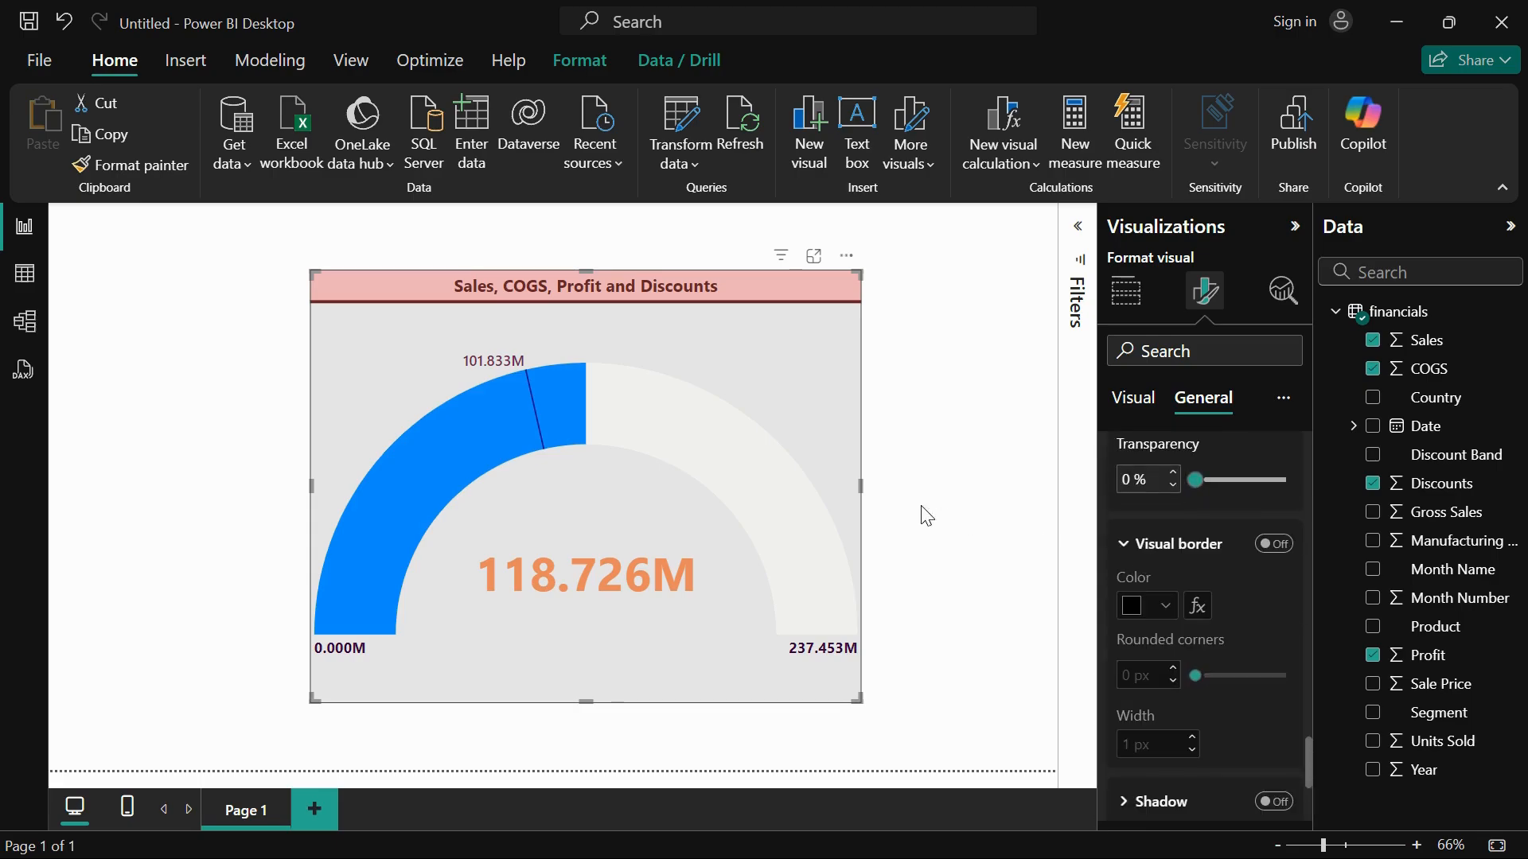
click(918, 514)
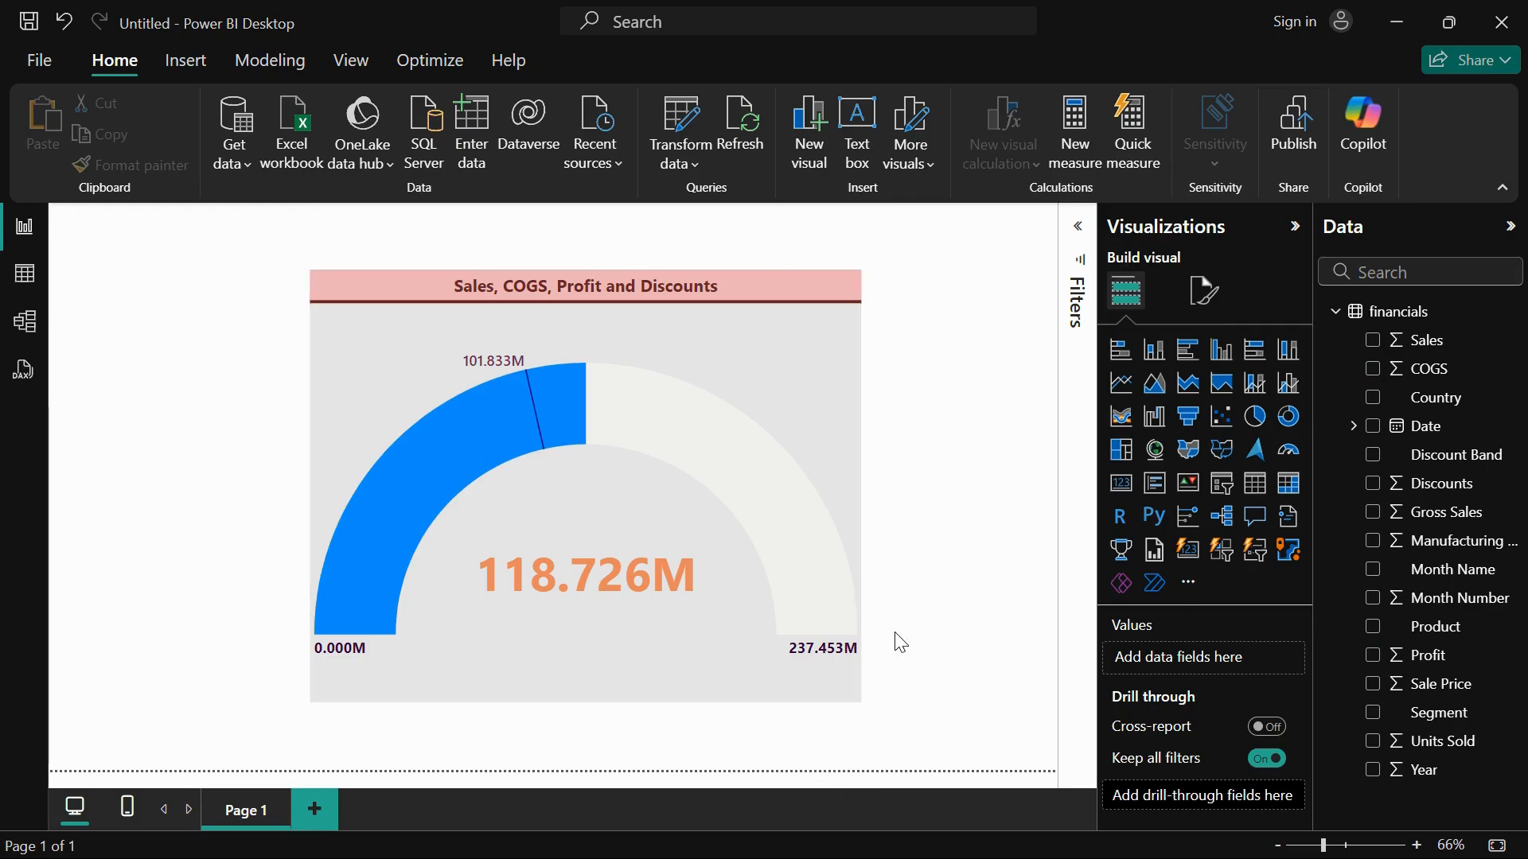
click(825, 432)
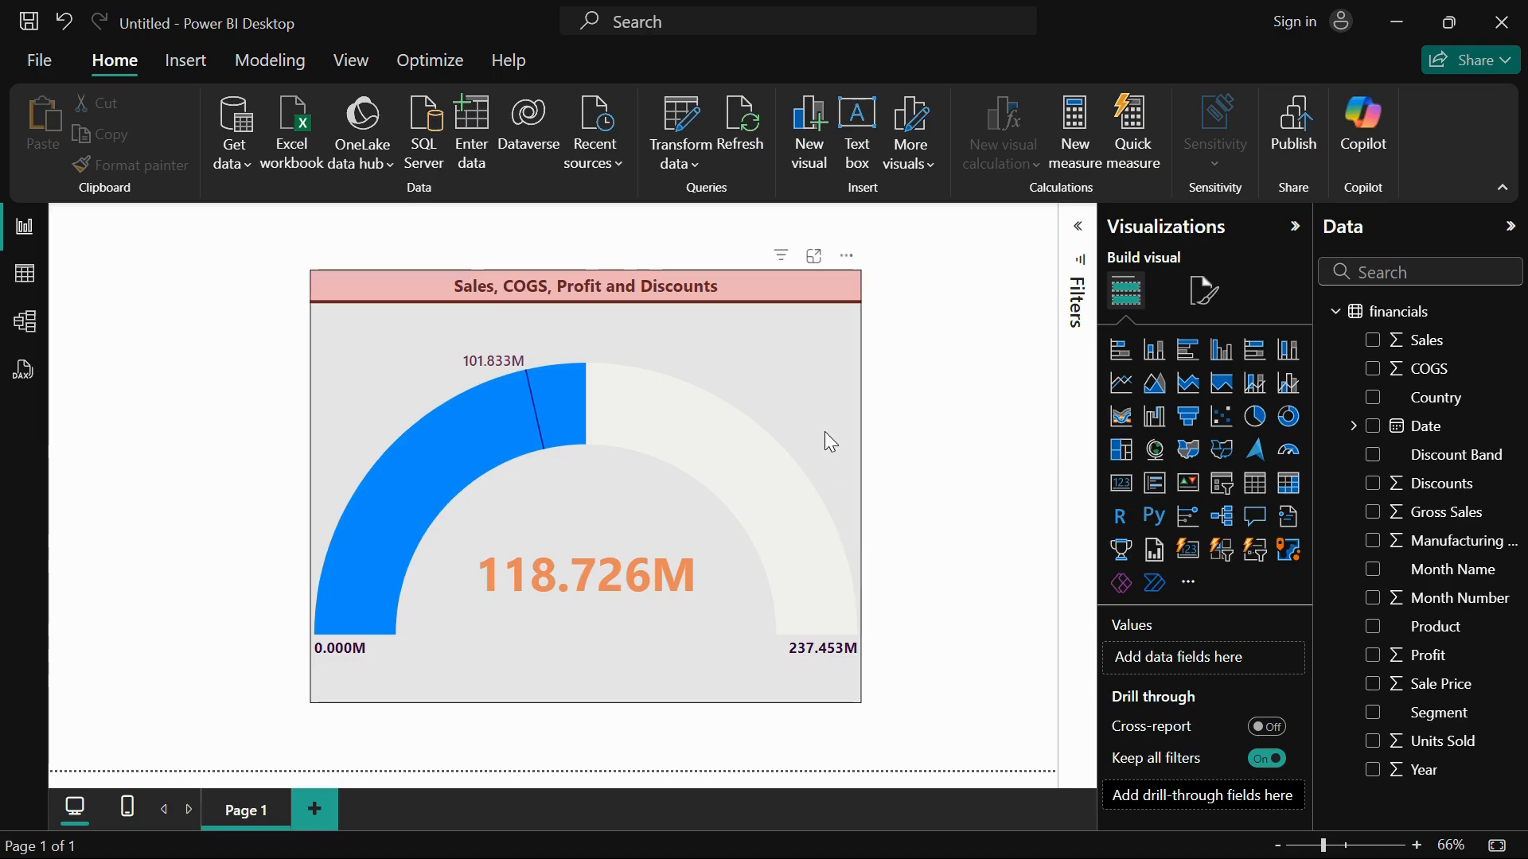
click(1203, 294)
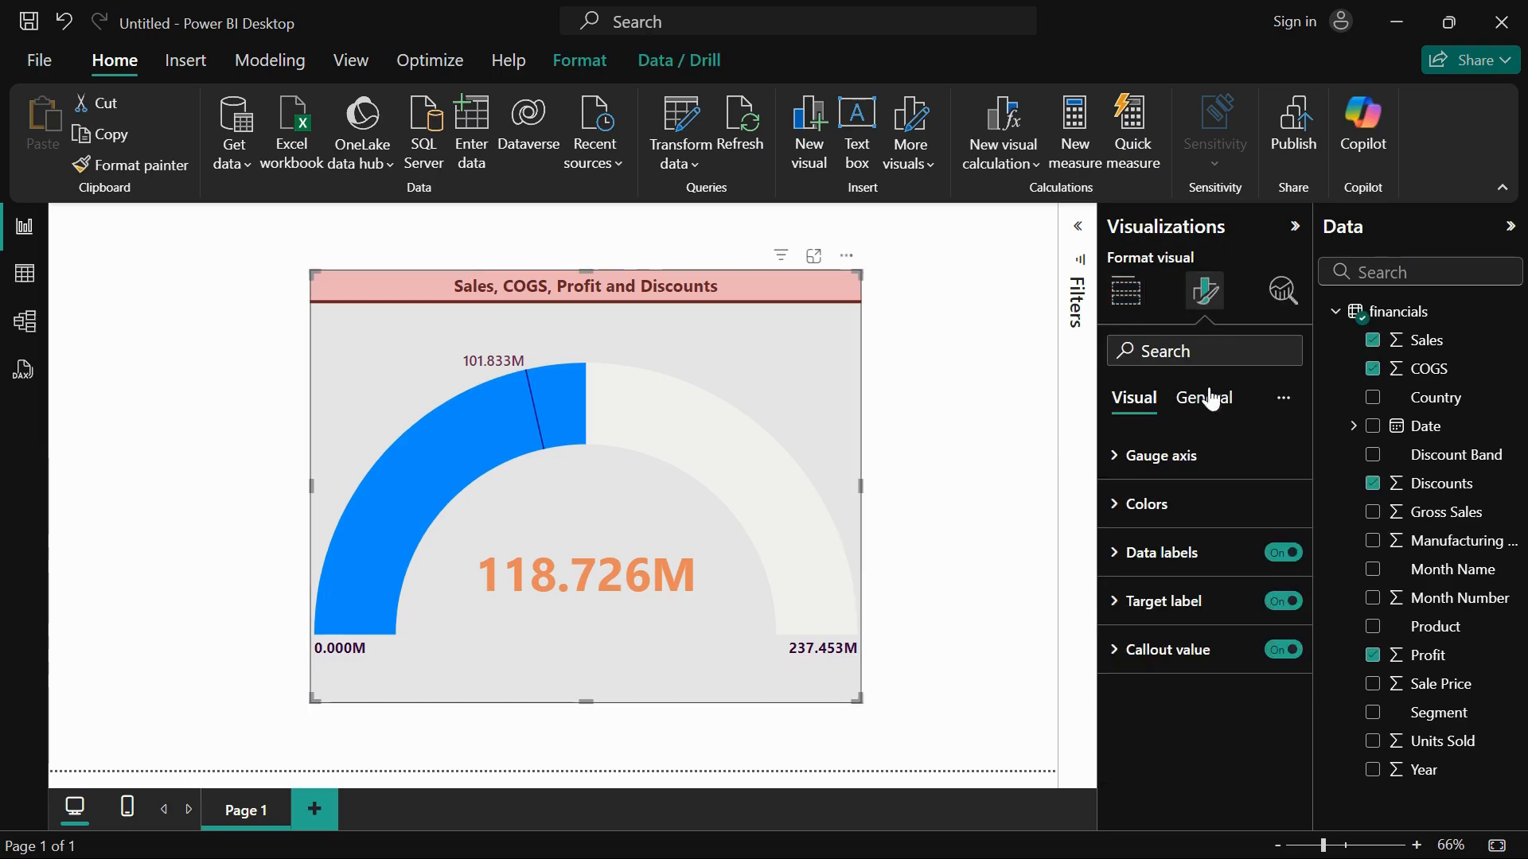
click(1202, 402)
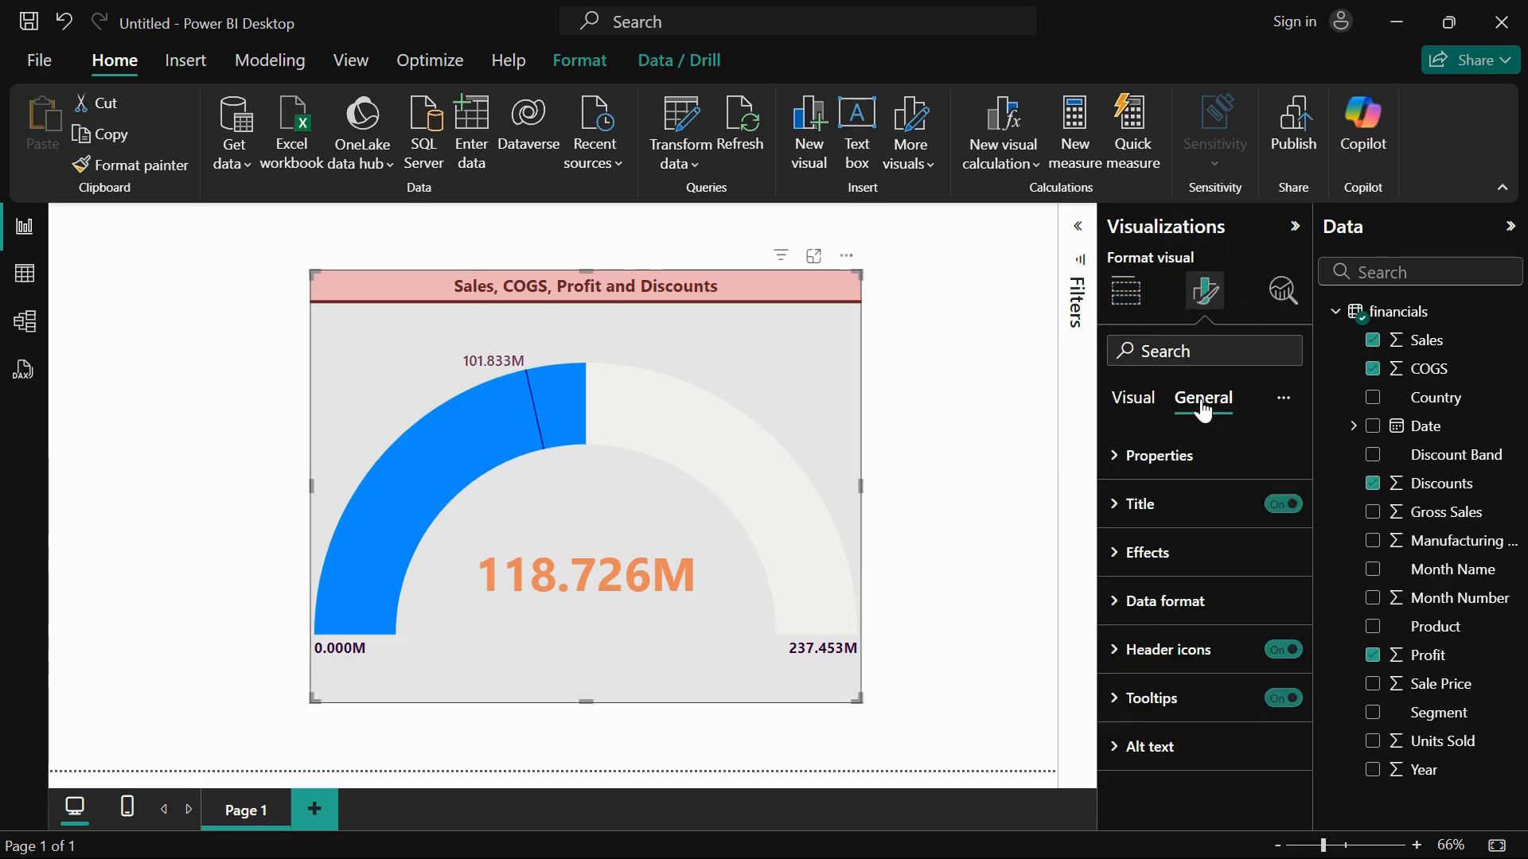
click(1154, 557)
scroll(1180, 706, down, 3)
click(1273, 553)
click(1122, 568)
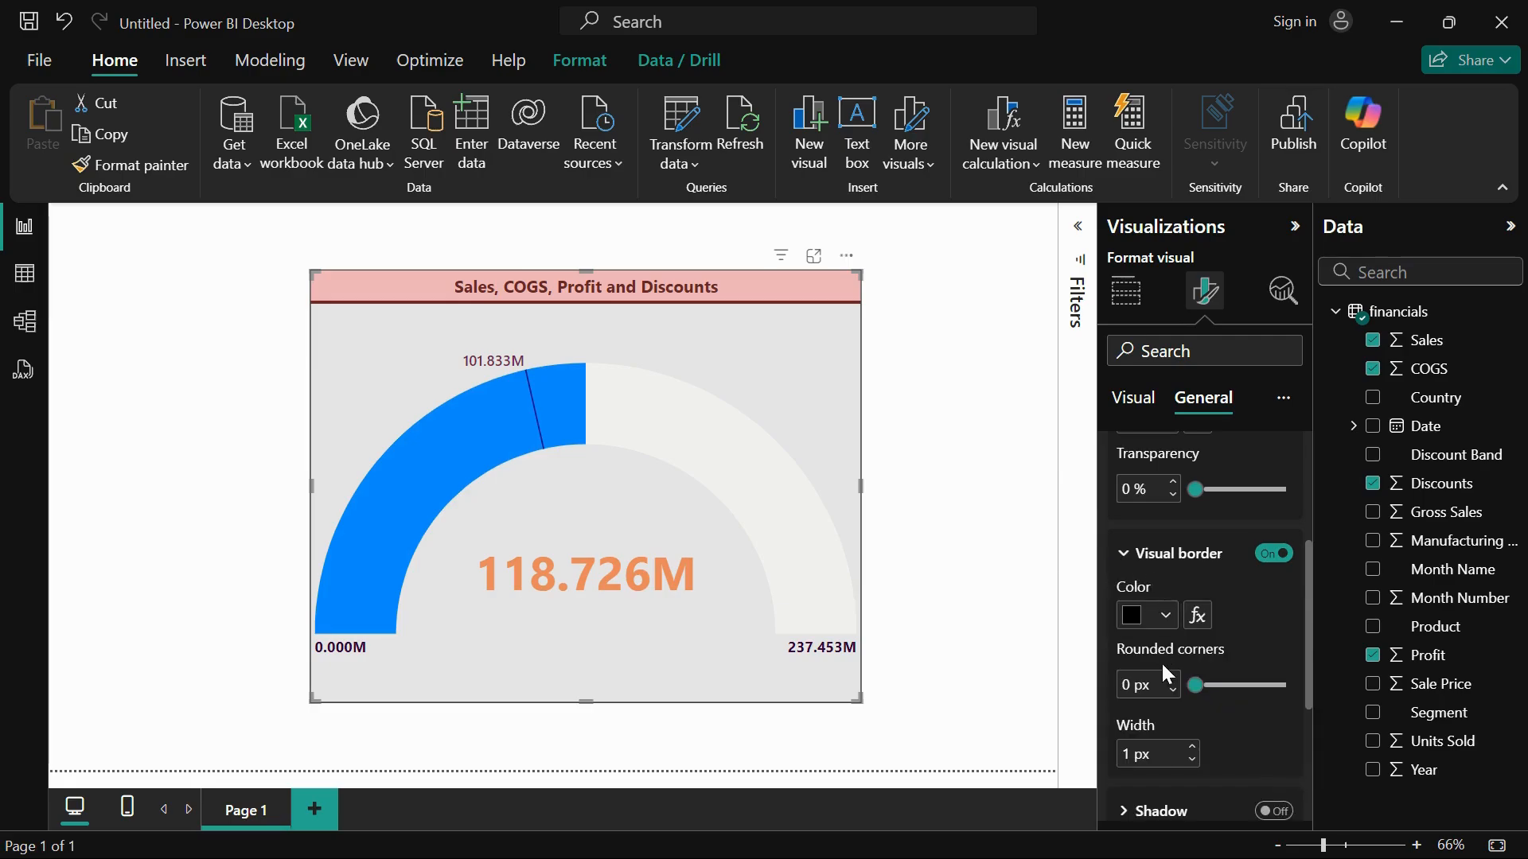
Format the gauge's visual border in dark red with 10 px rounded corners and a width of 4 px
scroll(1162, 664, down, 1)
click(1168, 555)
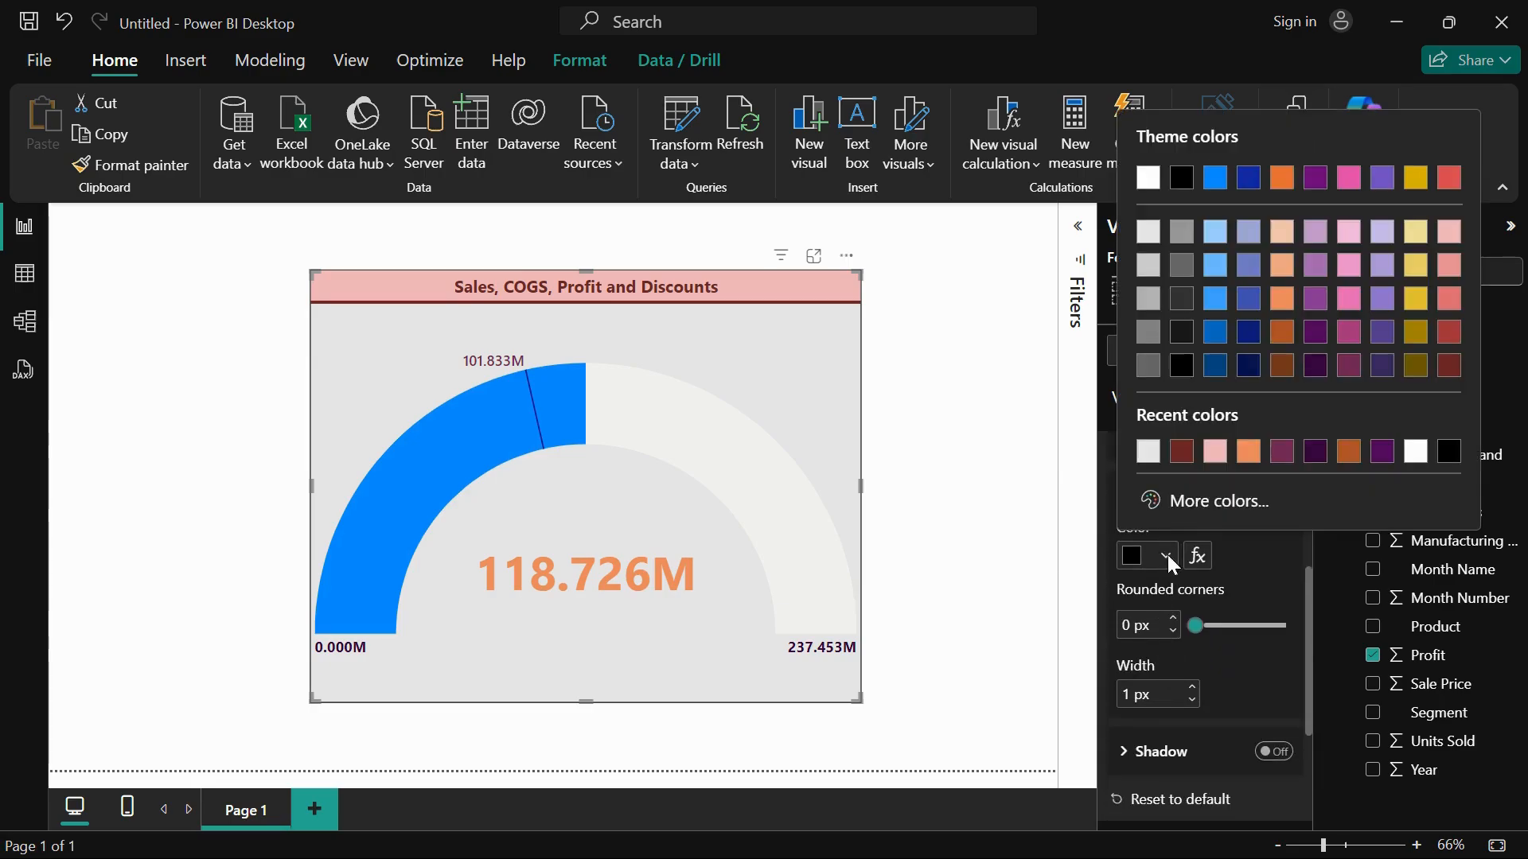
click(1182, 451)
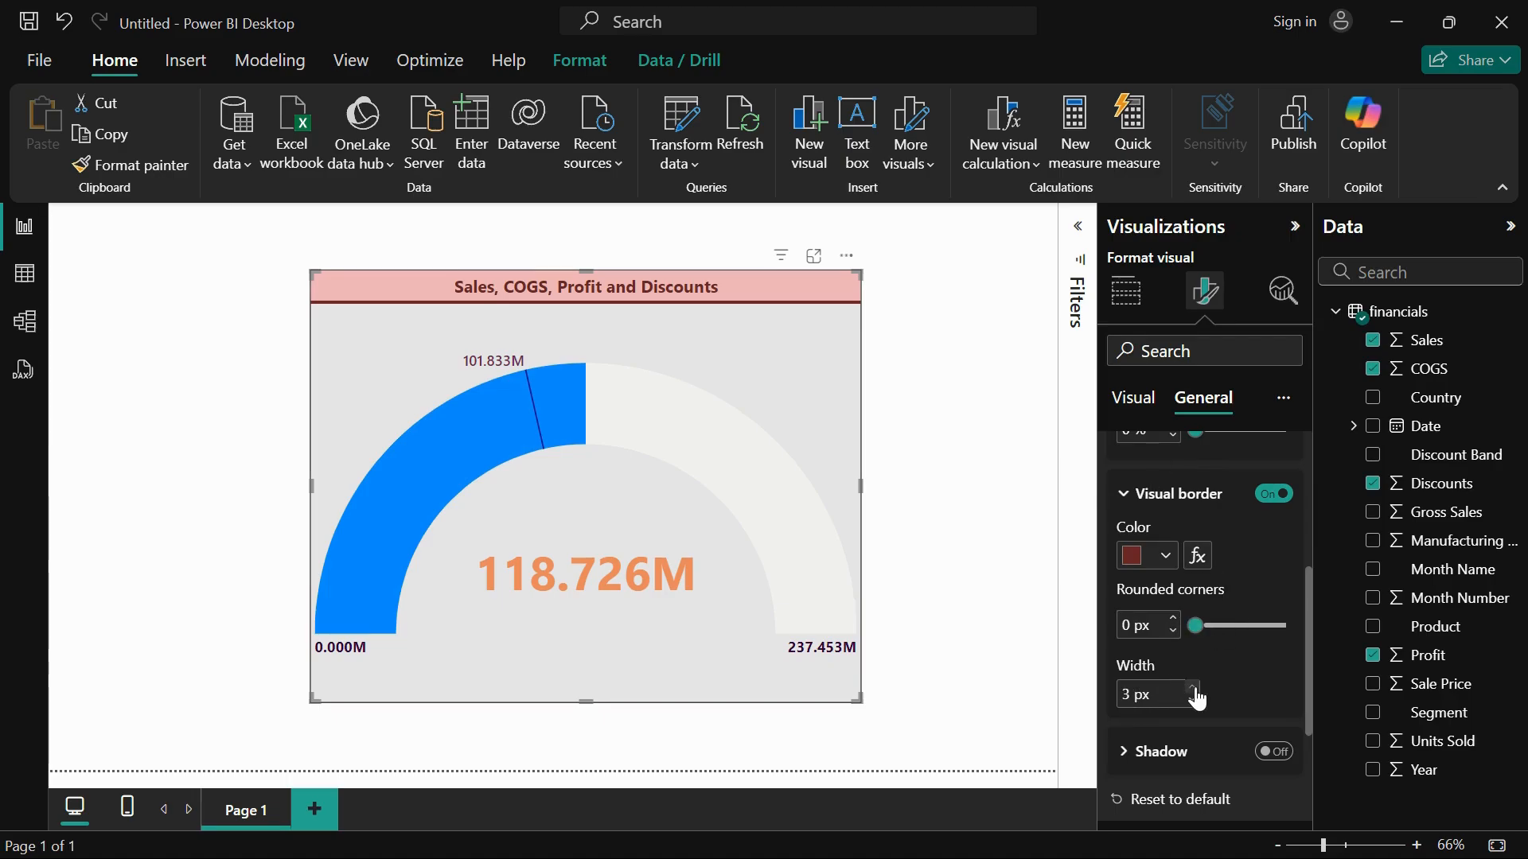
double_click(1133, 626)
text(5)
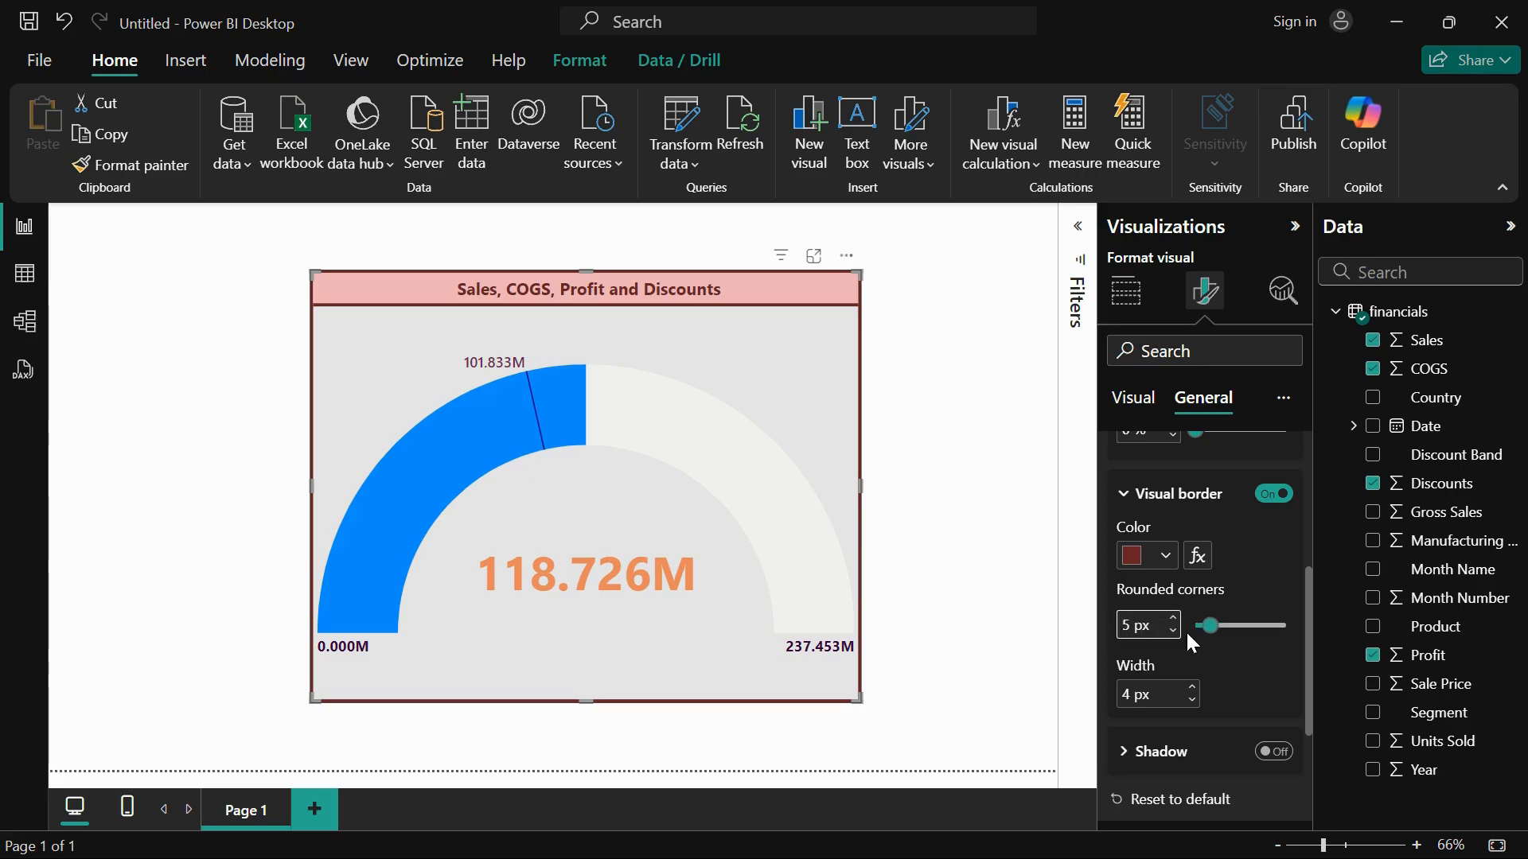
drag(1197, 627, 1226, 628)
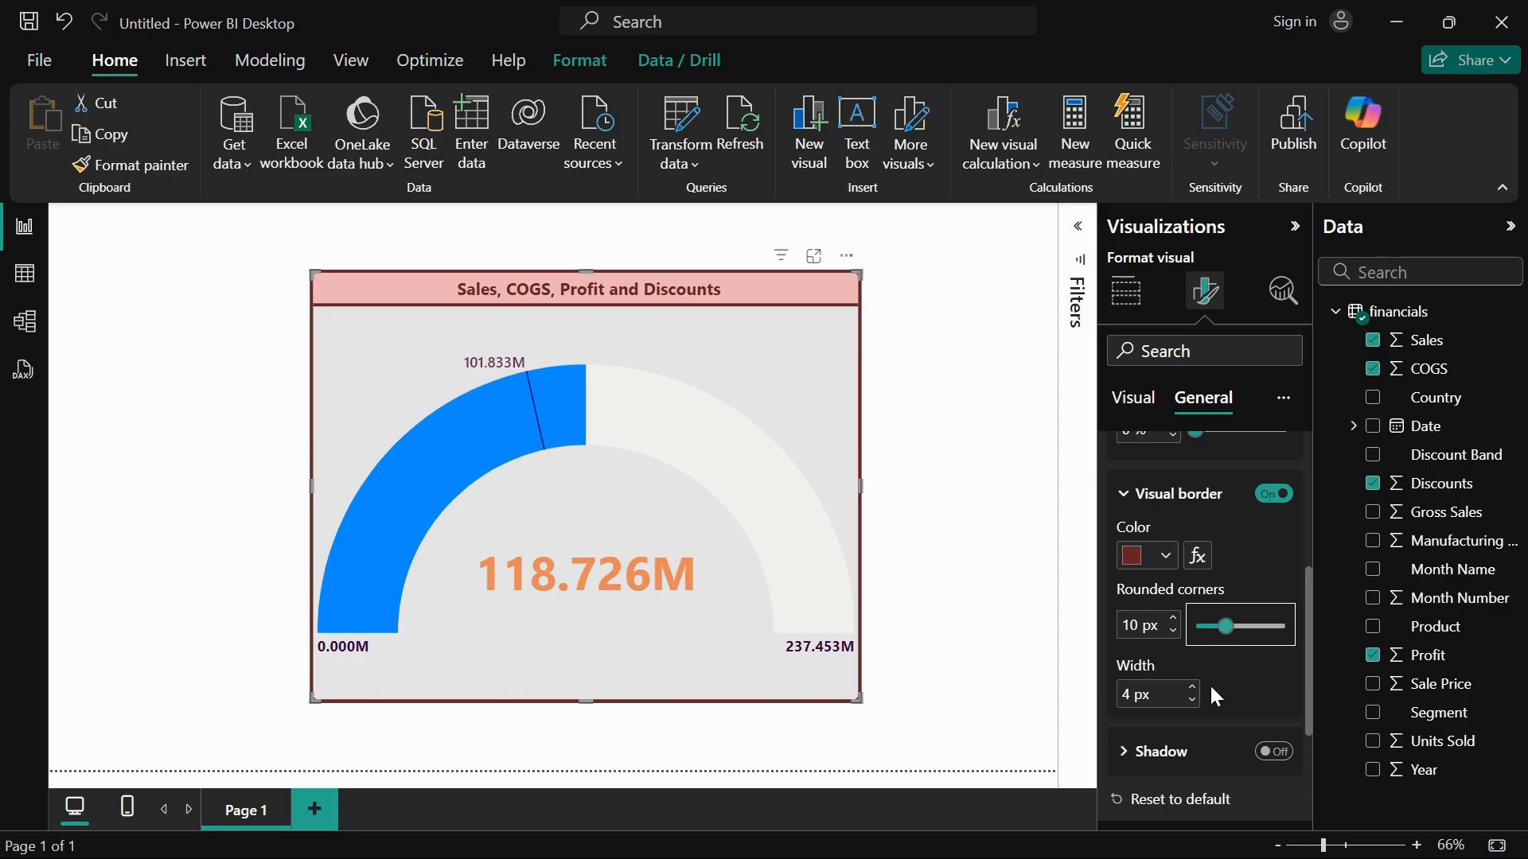
Turn on the gauge's shadow effect and color it light red
scroll(1178, 773, down, 3)
click(1149, 557)
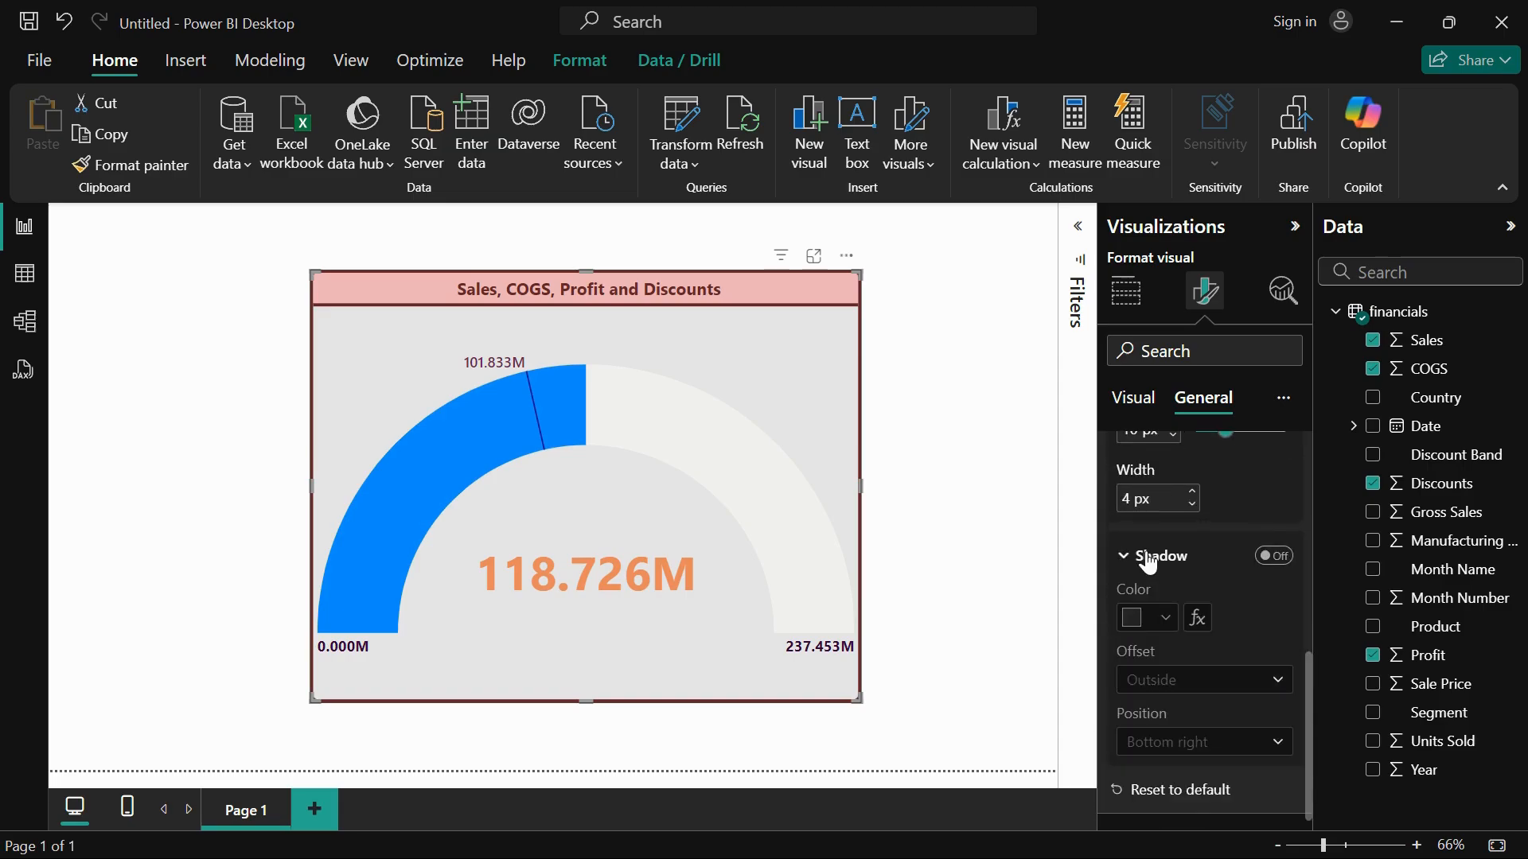
click(1167, 619)
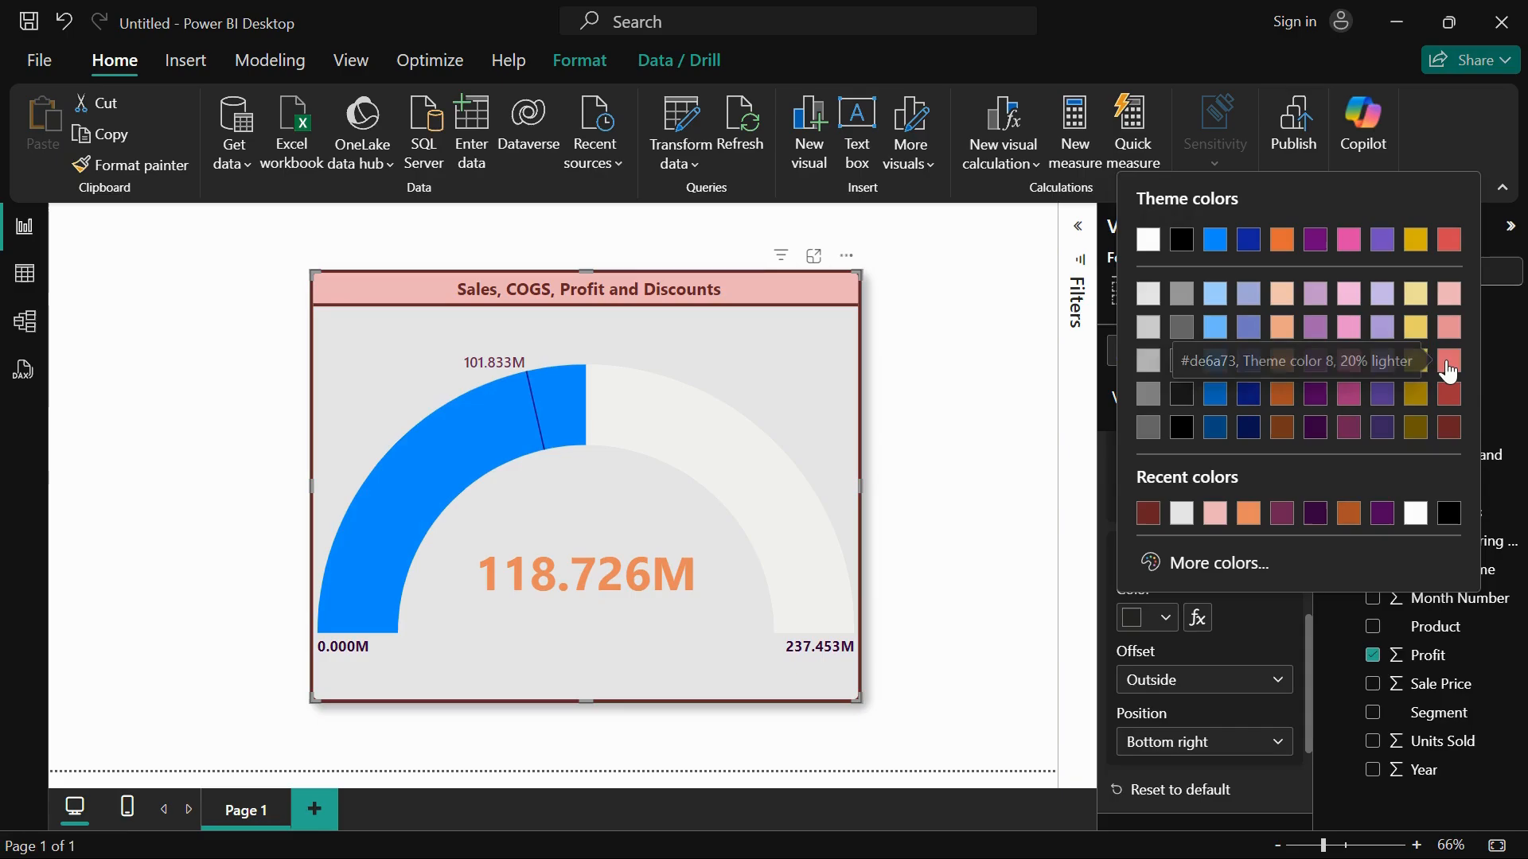
click(1450, 327)
Preview the shadow's Inside offset, return it to Outside, and set the shadow position to Top right
scroll(1245, 641, down, 2)
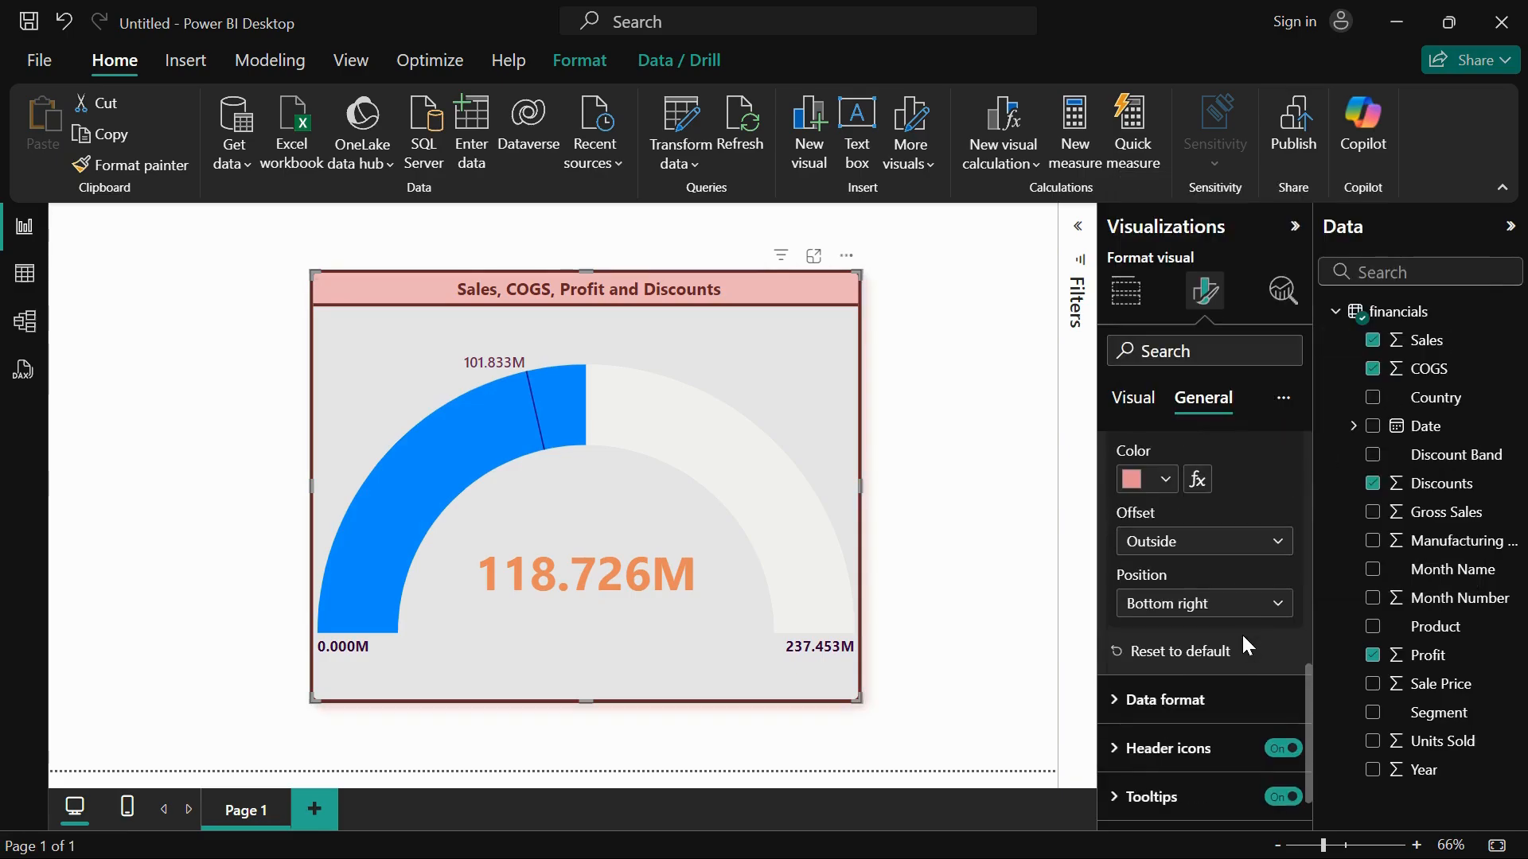
click(1197, 541)
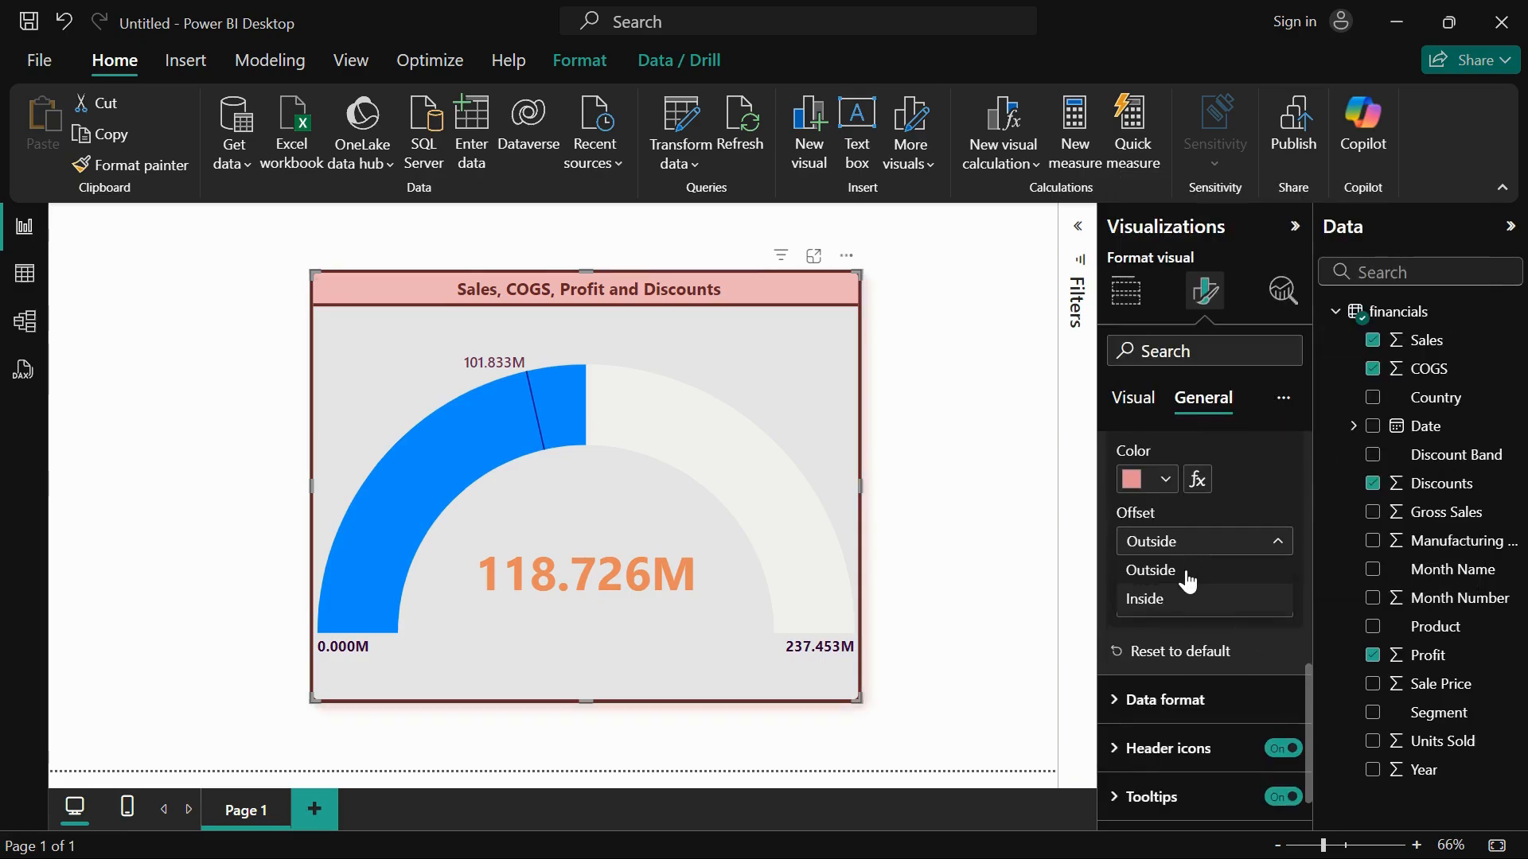
click(1186, 609)
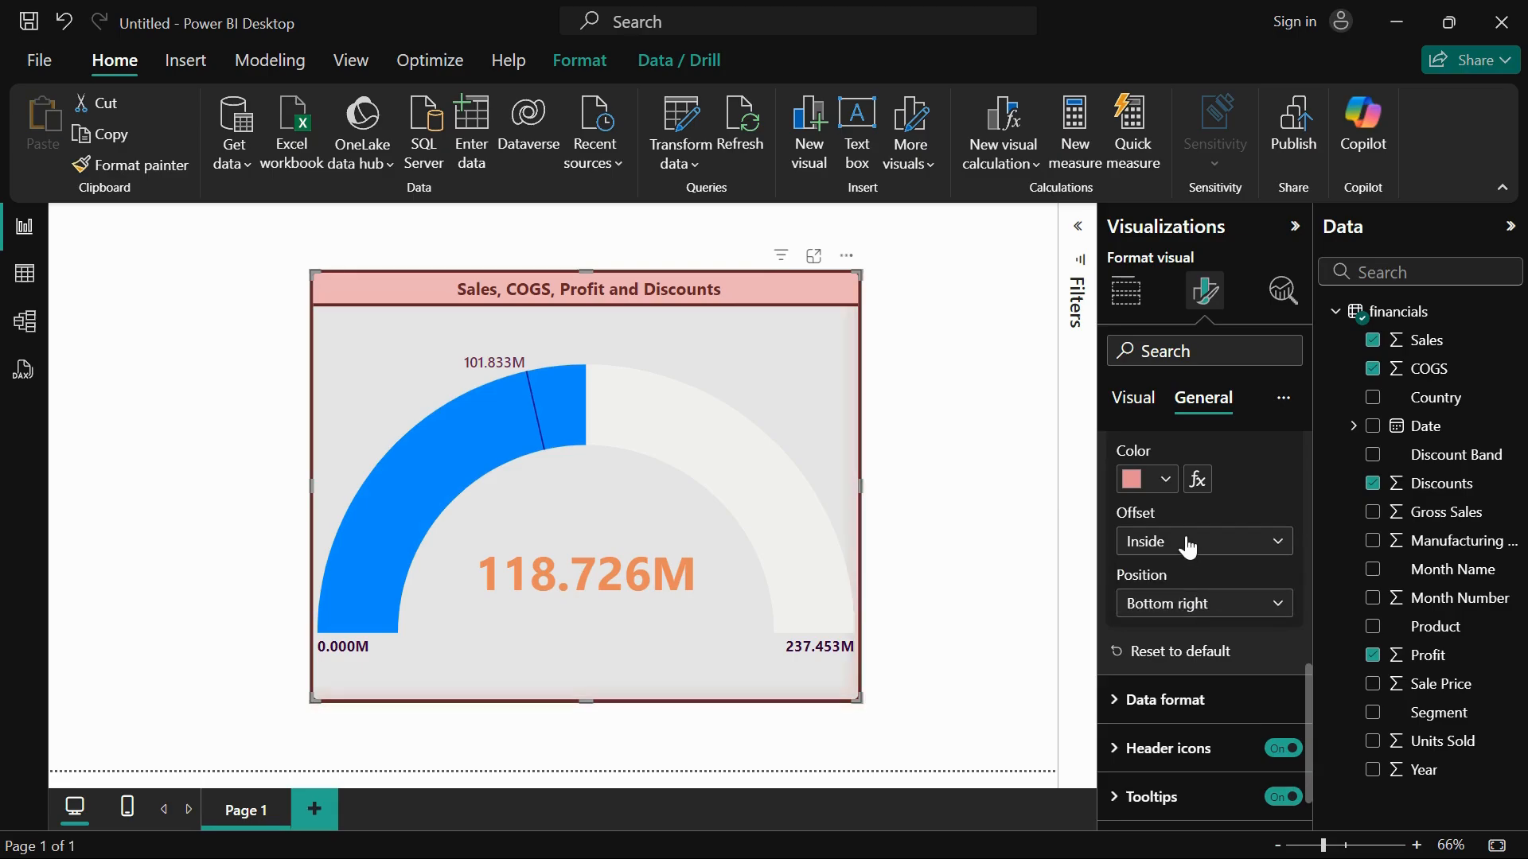
click(1186, 541)
click(1181, 580)
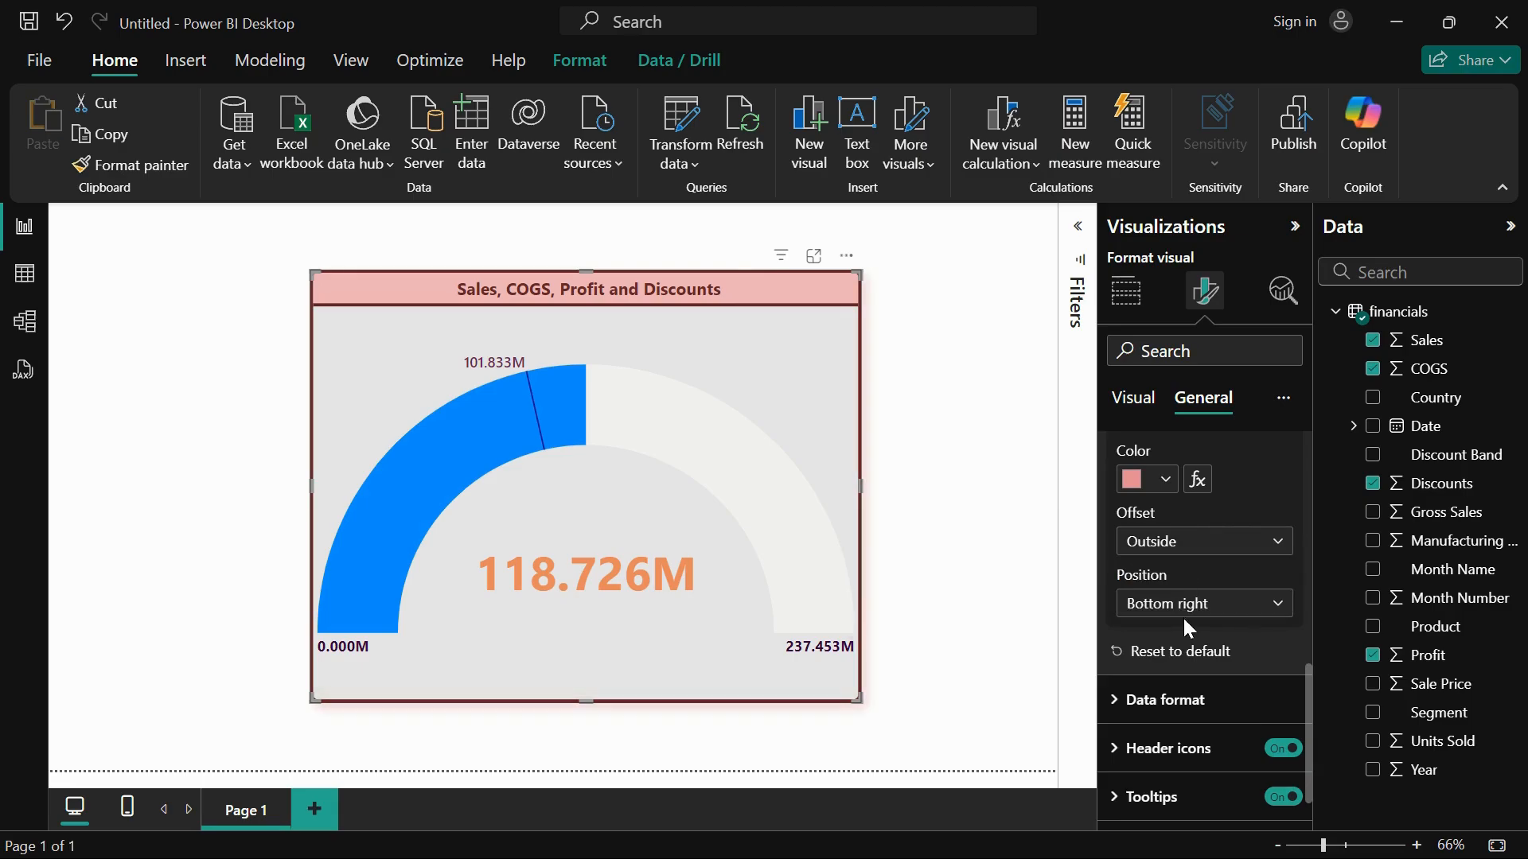
click(1186, 604)
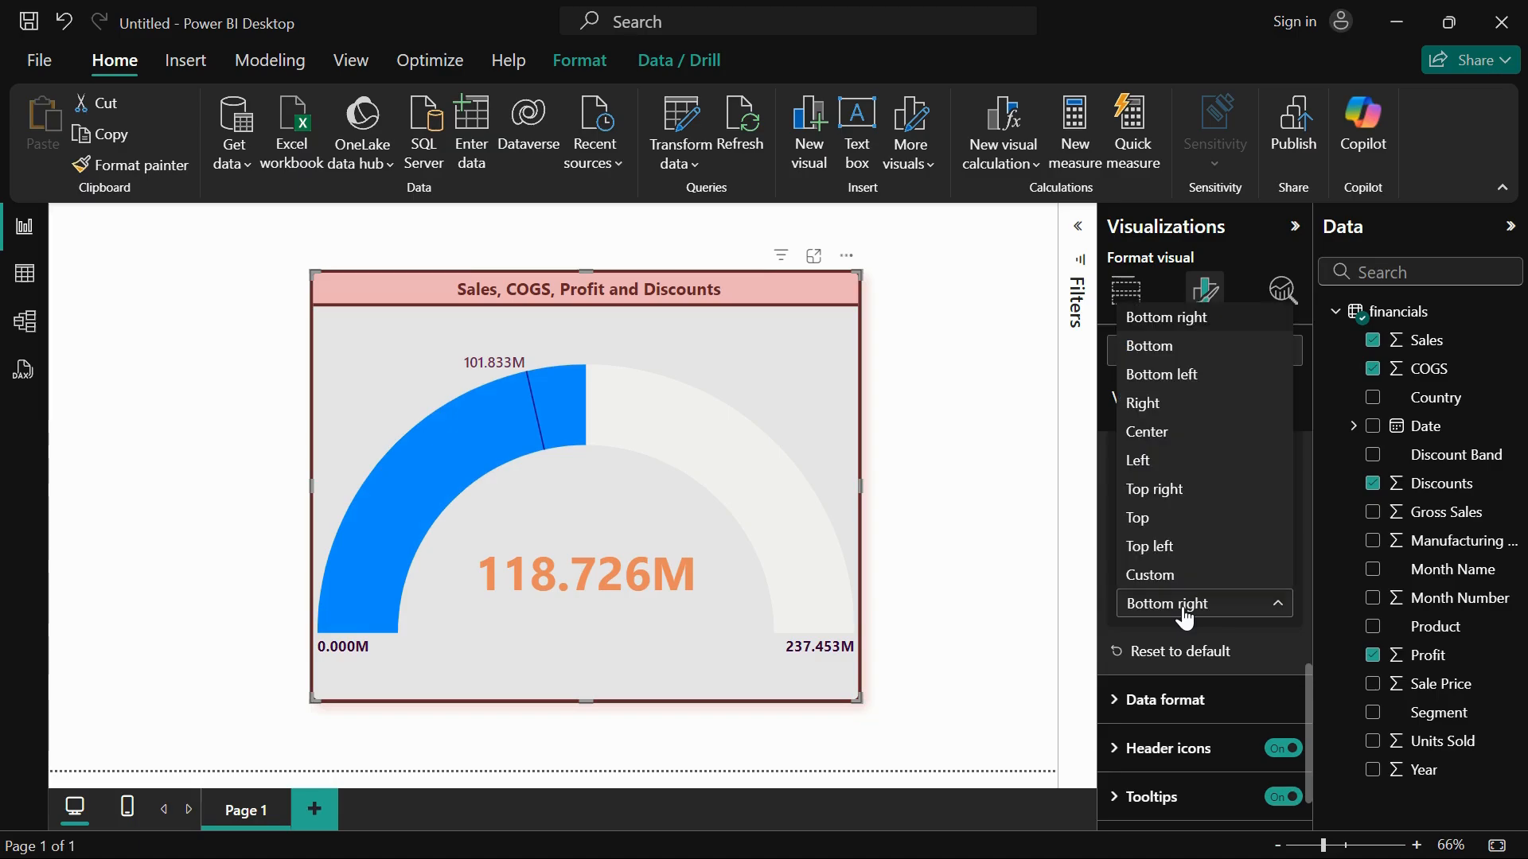
click(1170, 489)
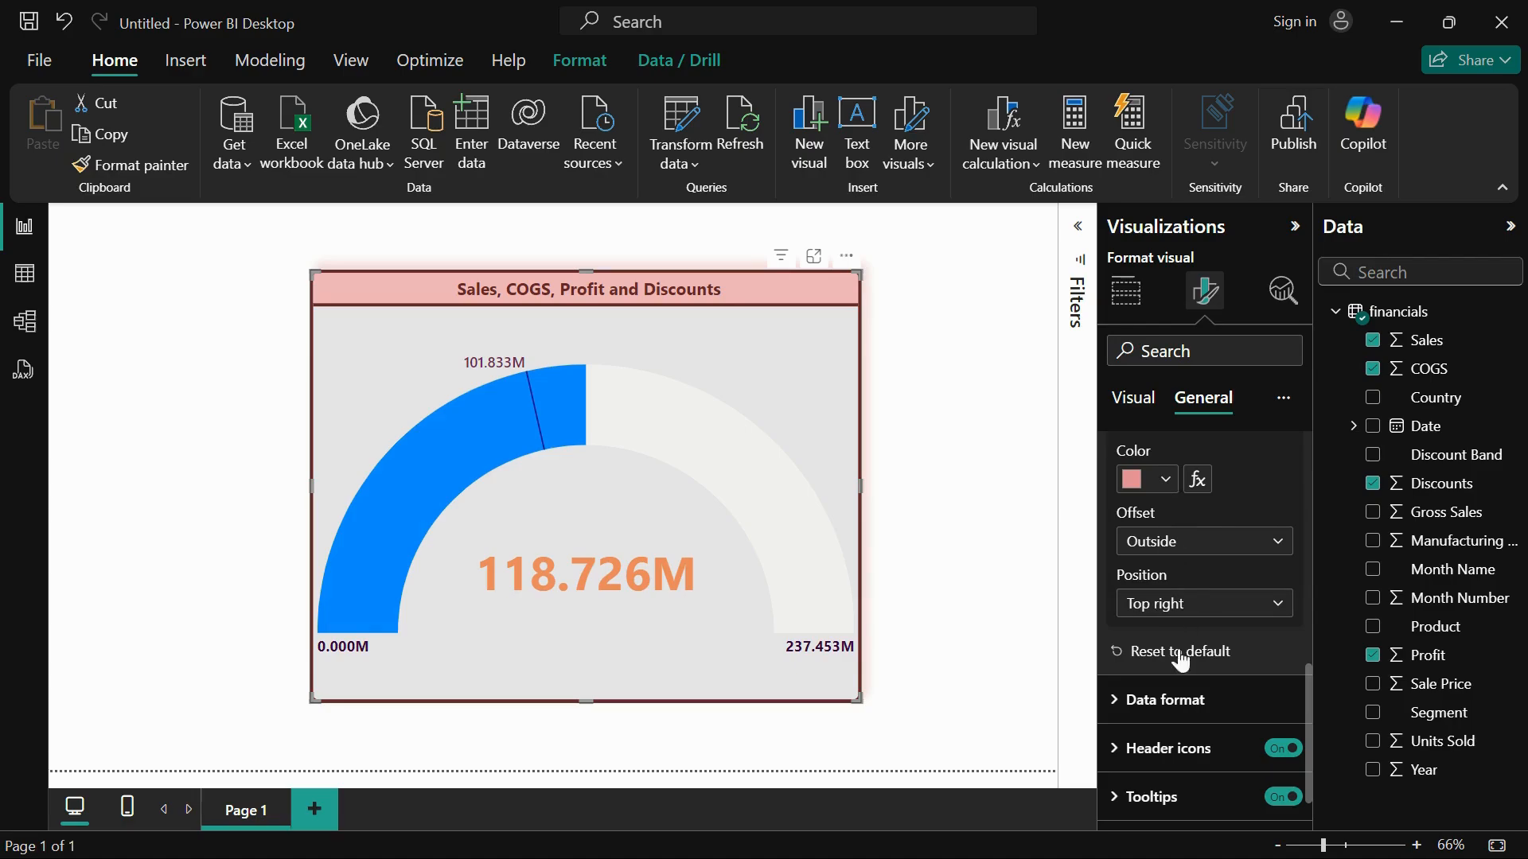
Format Sum of Sales as Currency in $ English (United States) with 2 decimal places and check the gauge's tooltip
click(1150, 700)
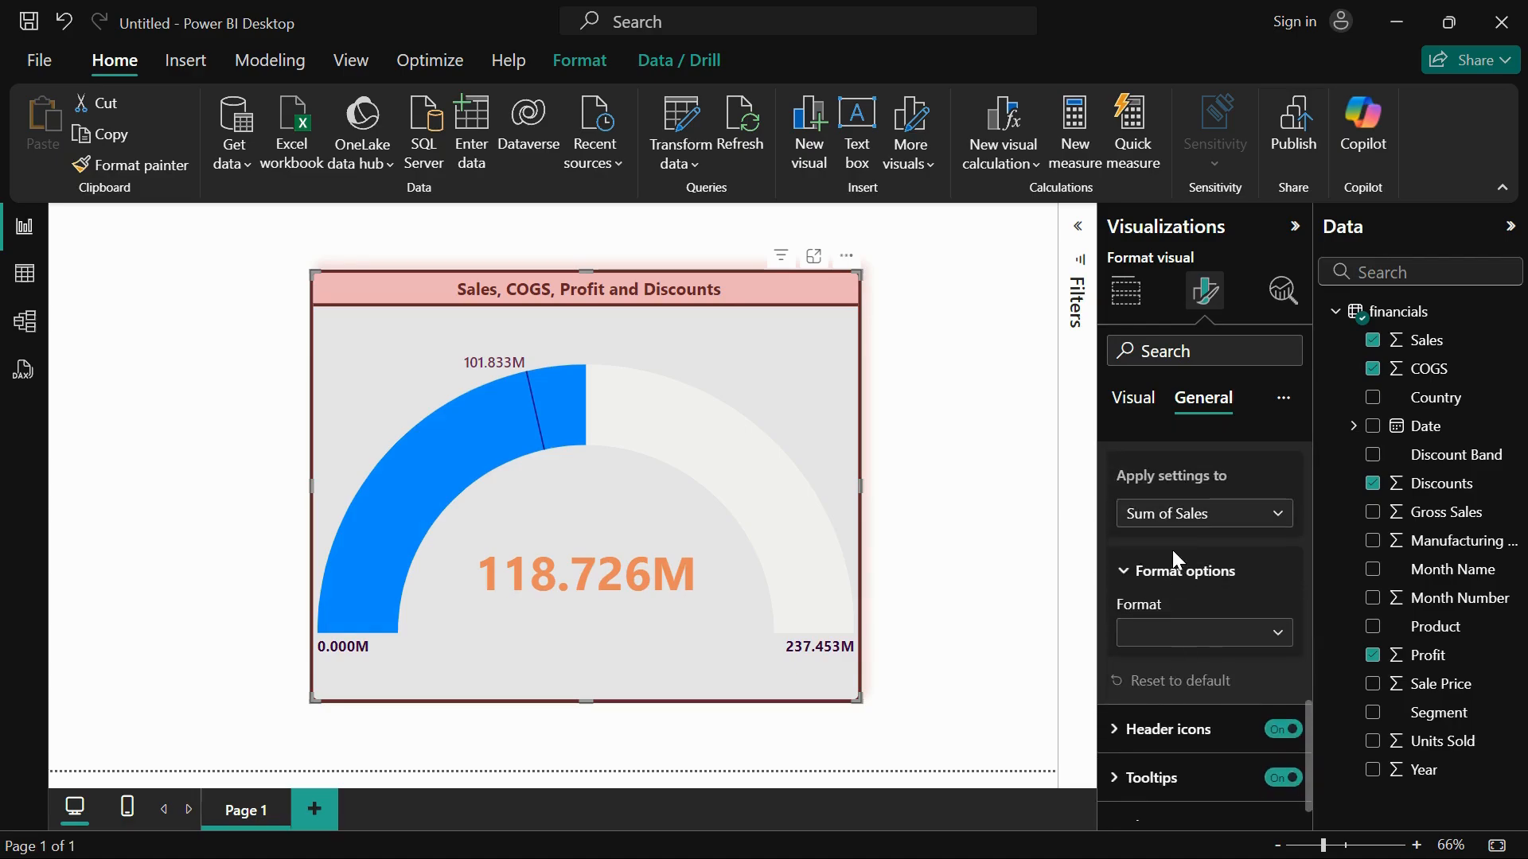
mouse_move(490, 402)
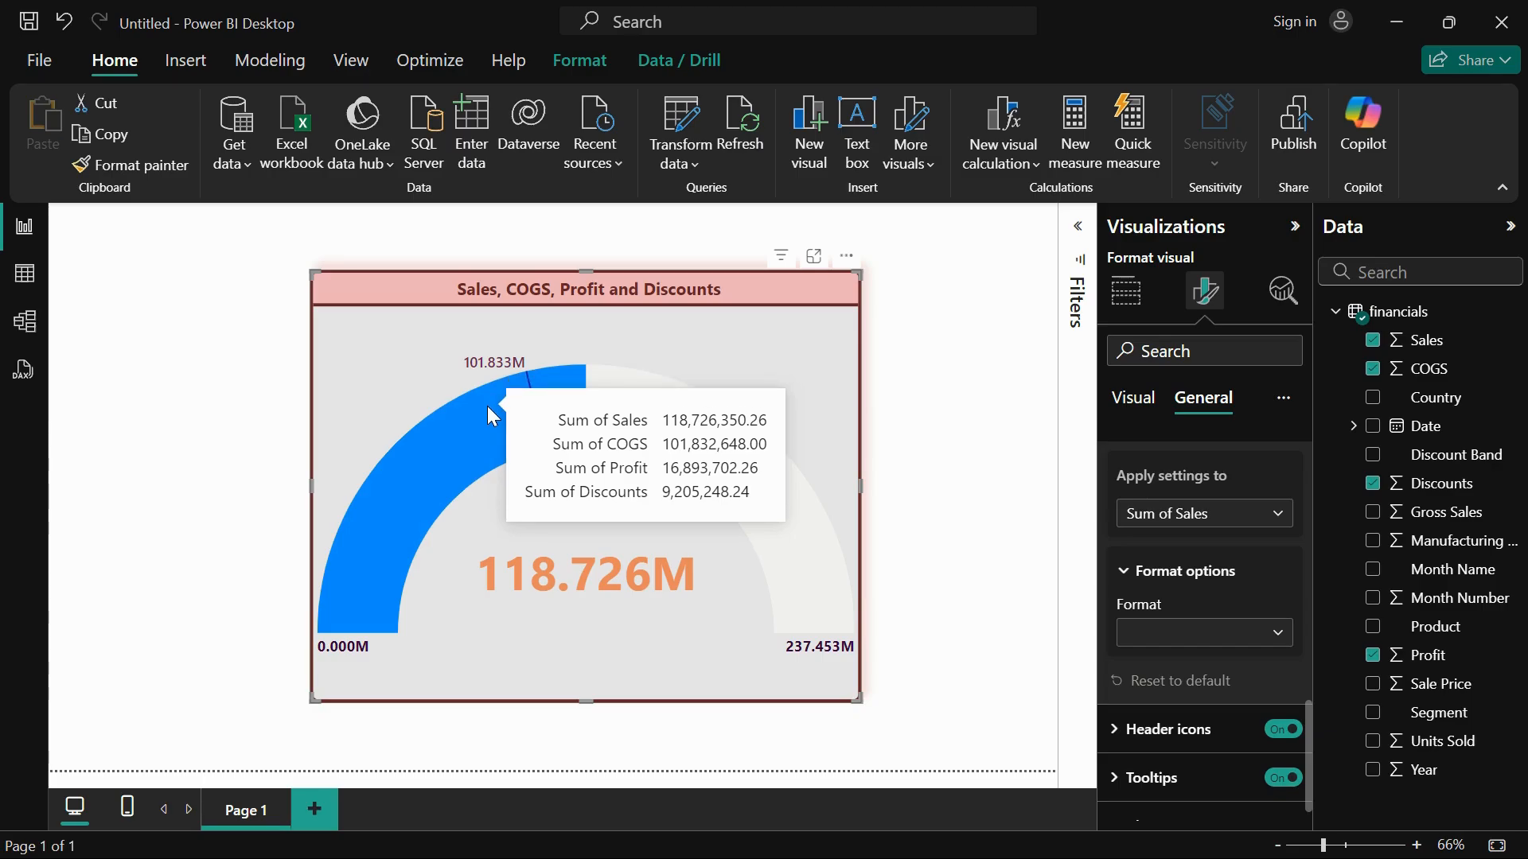
click(1208, 641)
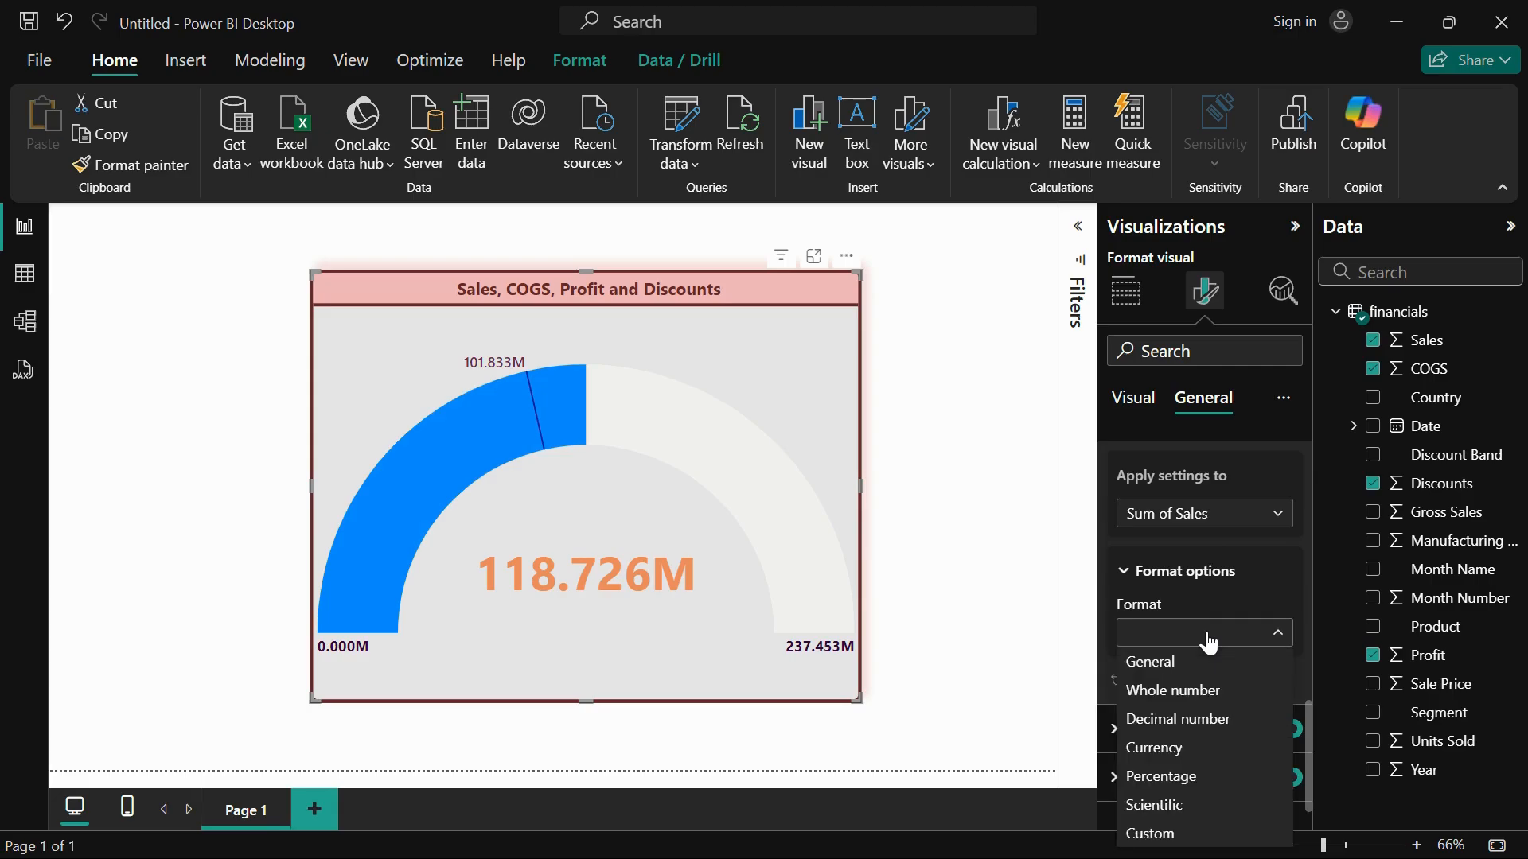
click(1191, 629)
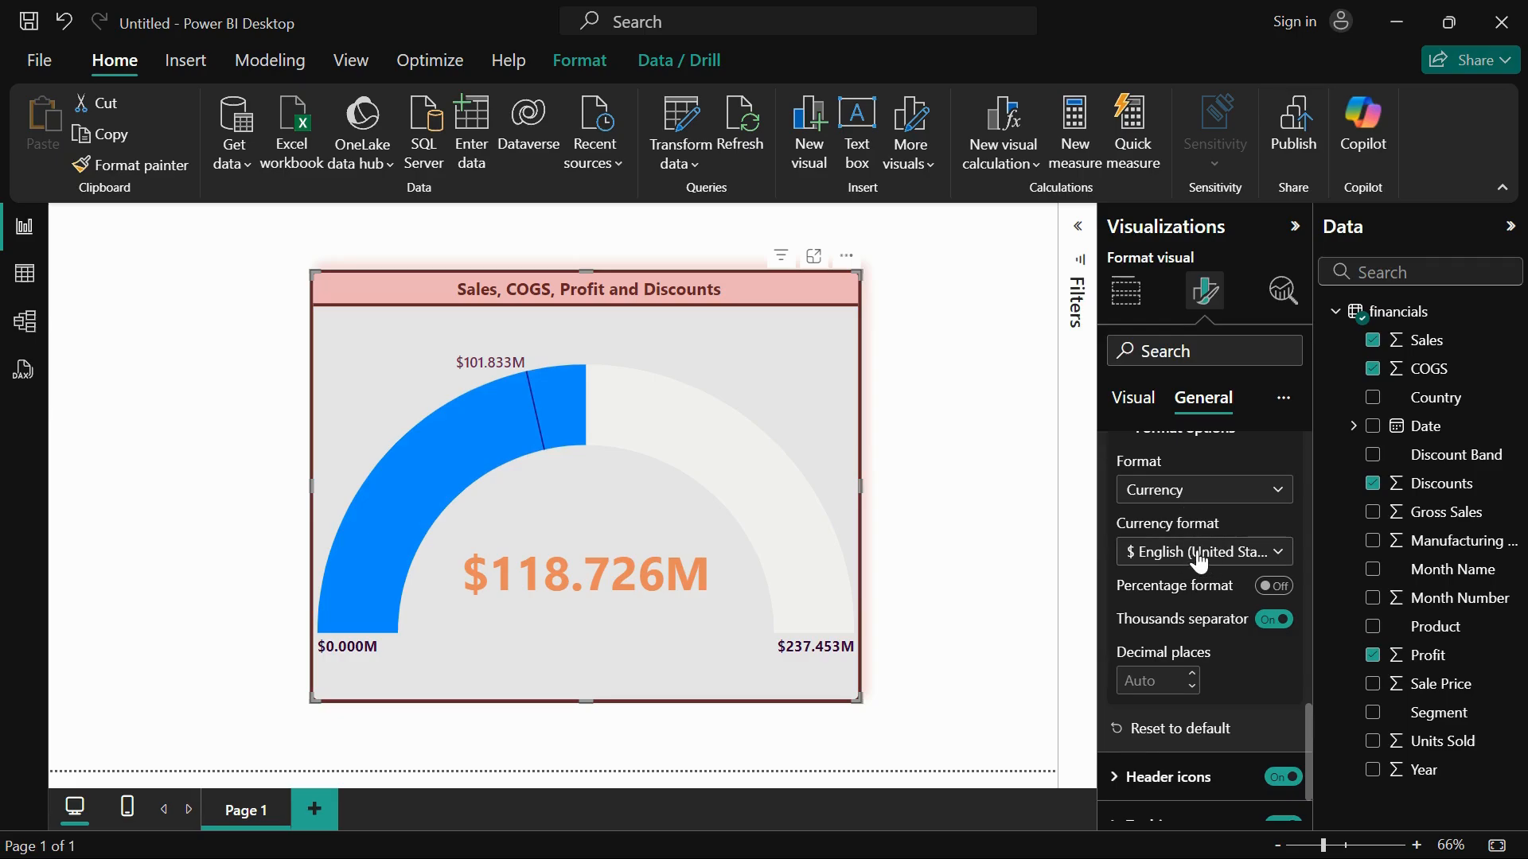
click(1201, 561)
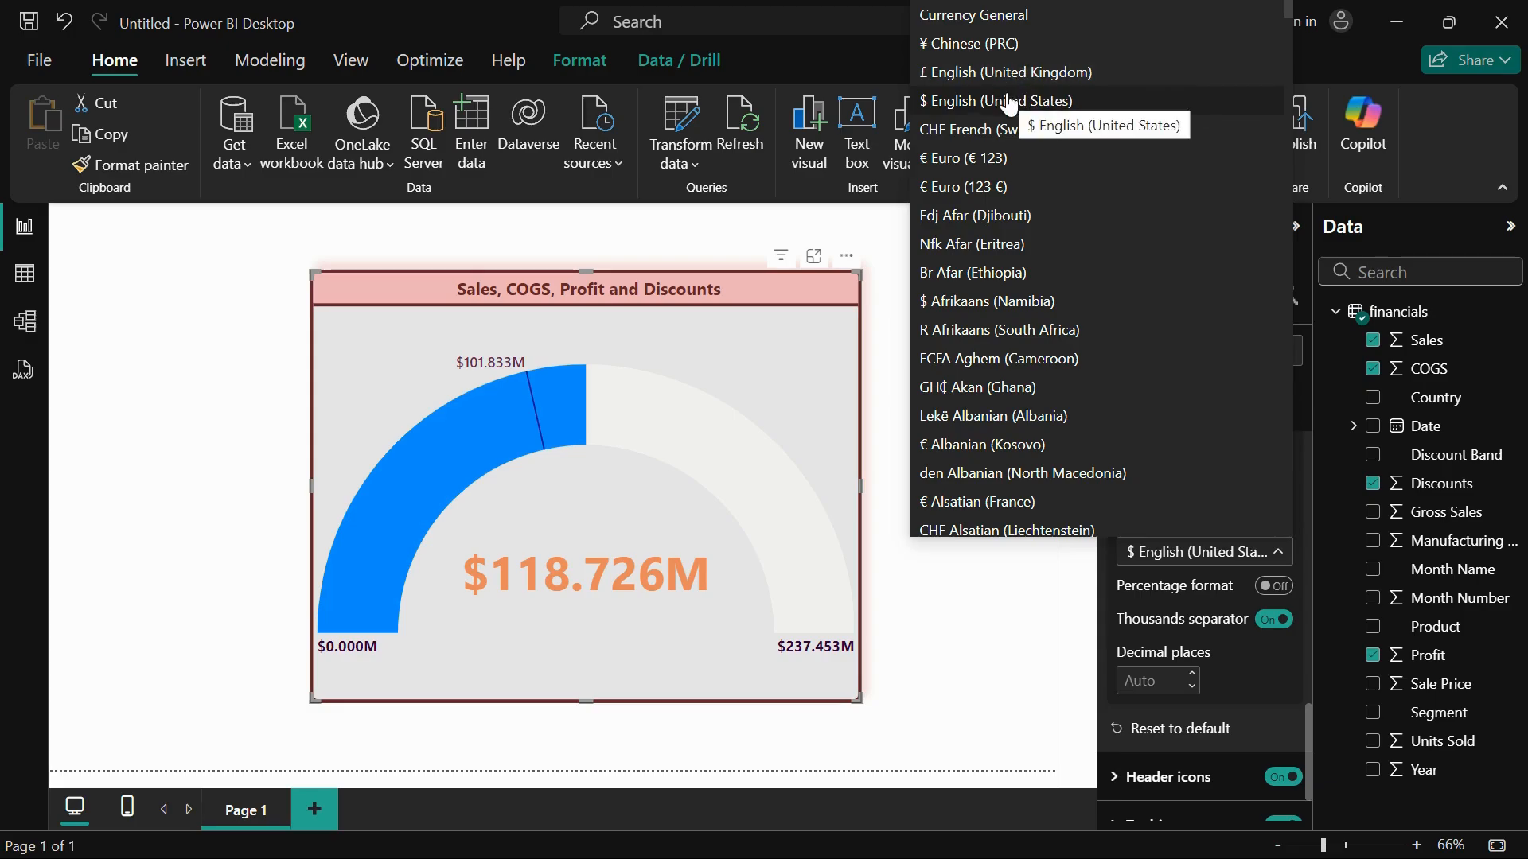
click(742, 400)
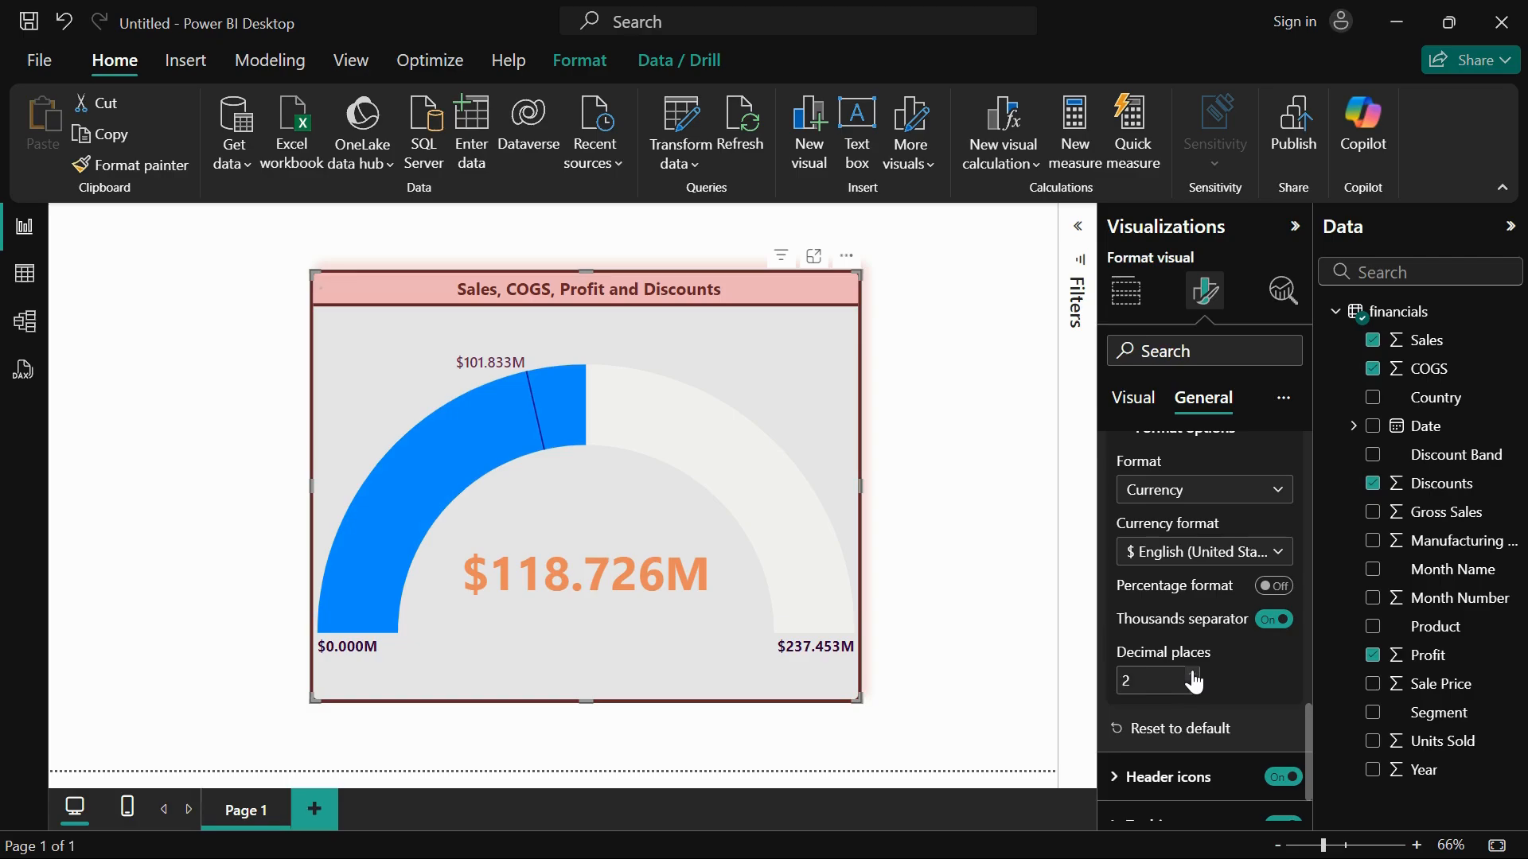
mouse_move(521, 398)
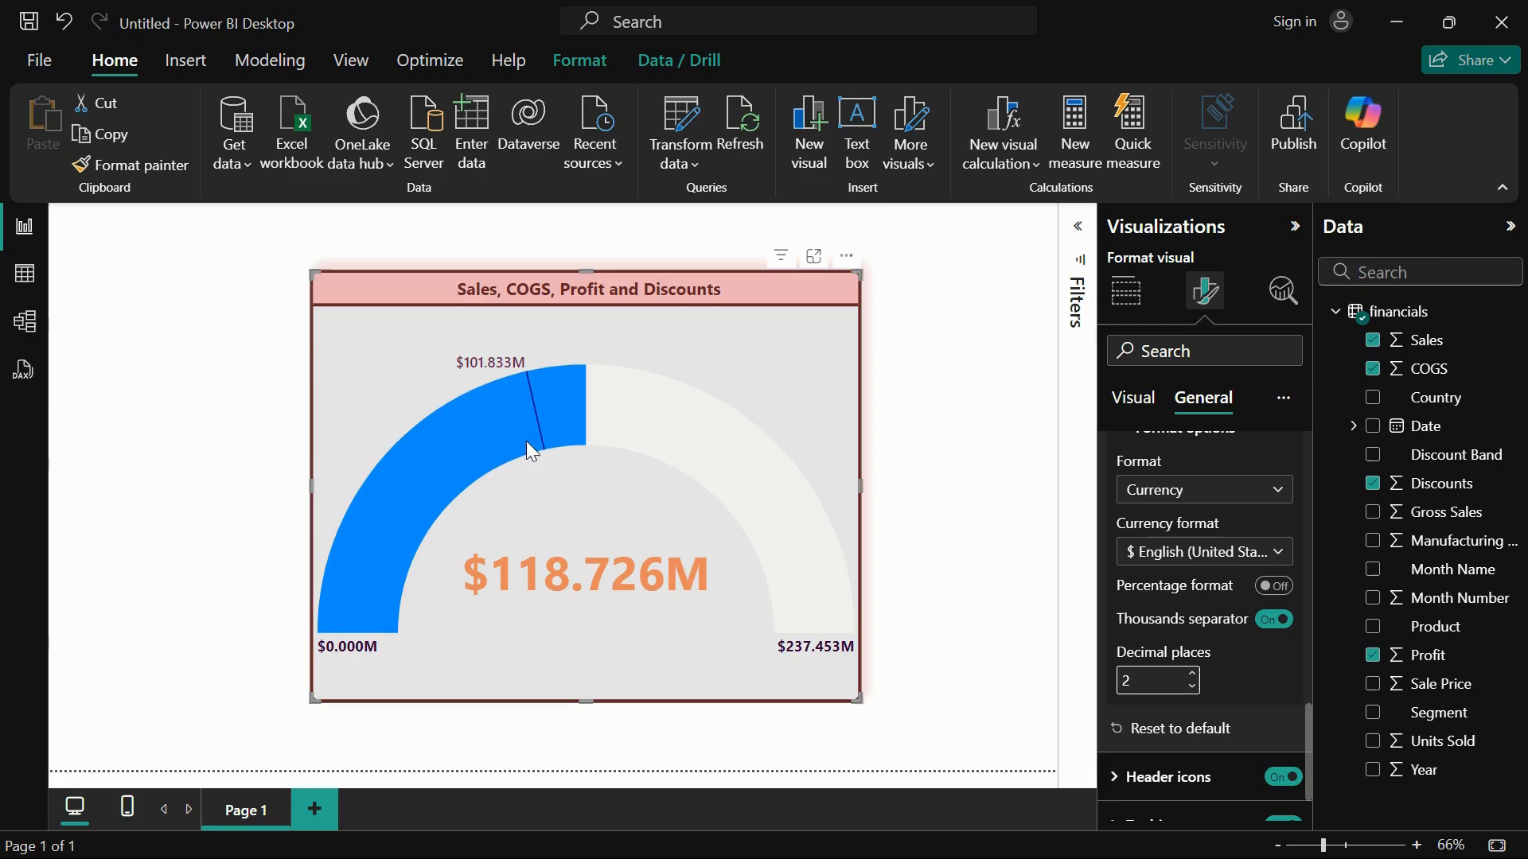
mouse_move(510, 440)
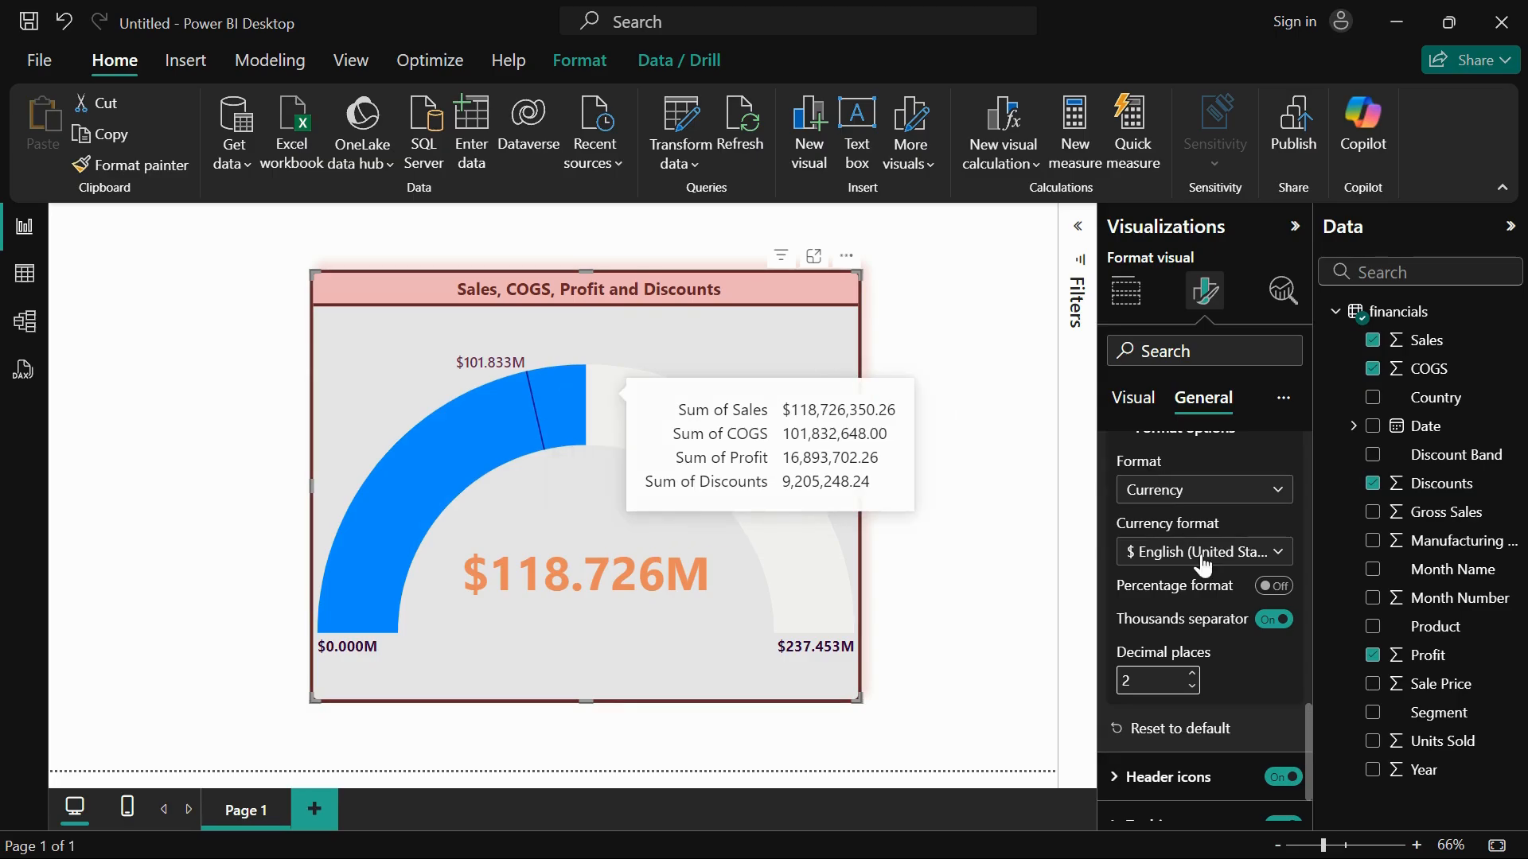
scroll(1235, 657, down, 1)
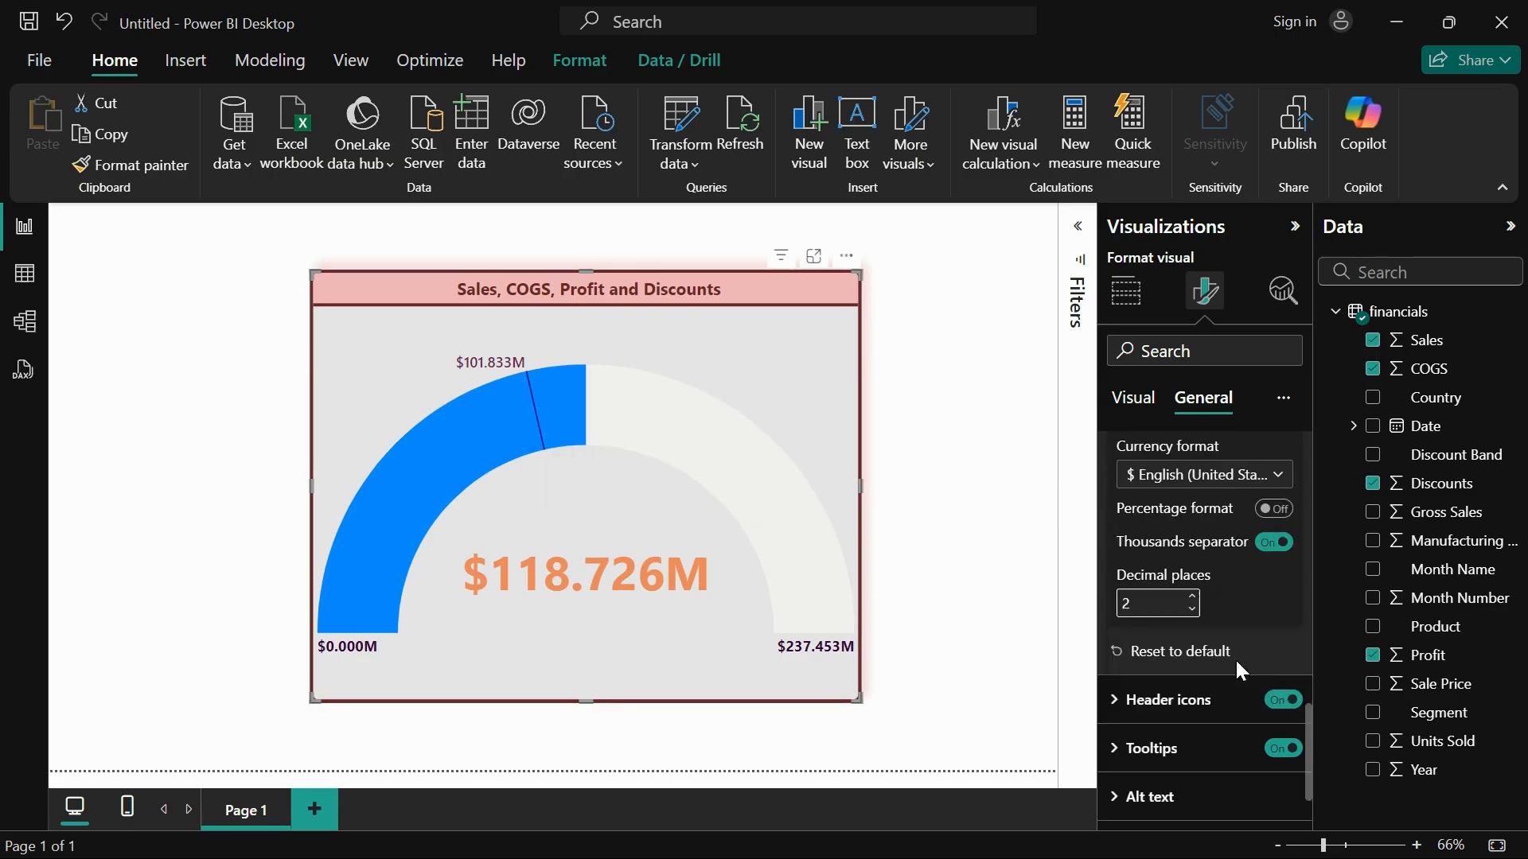
Format Sum of COGS as Currency in $ English (United States) and check the gauge's tooltip
click(1190, 700)
scroll(1177, 704, up, 2)
scroll(1168, 694, up, 3)
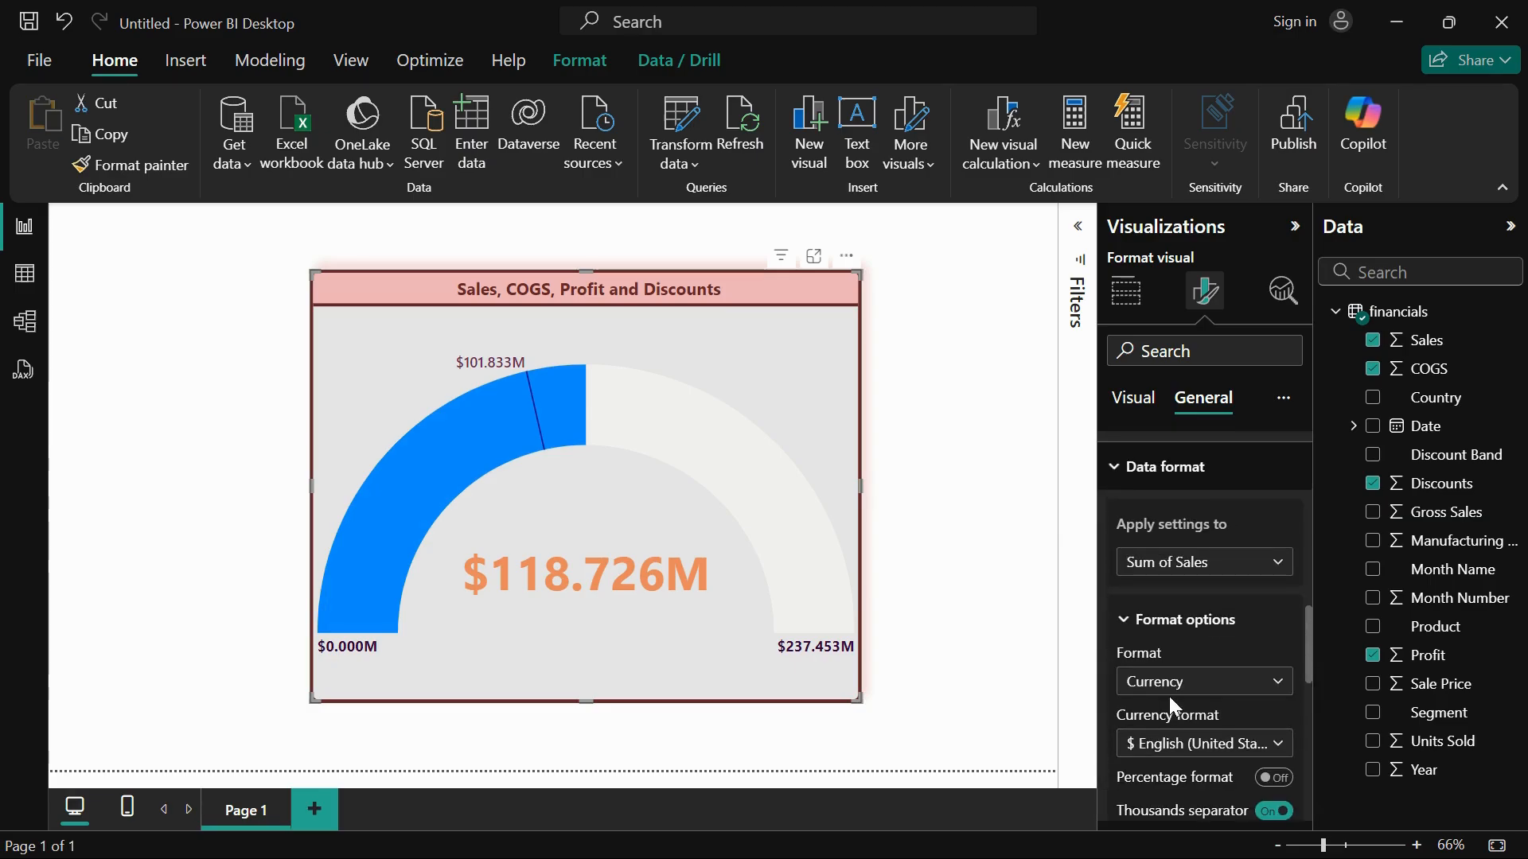
click(1176, 560)
click(1183, 624)
scroll(1180, 637, down, 2)
click(1202, 519)
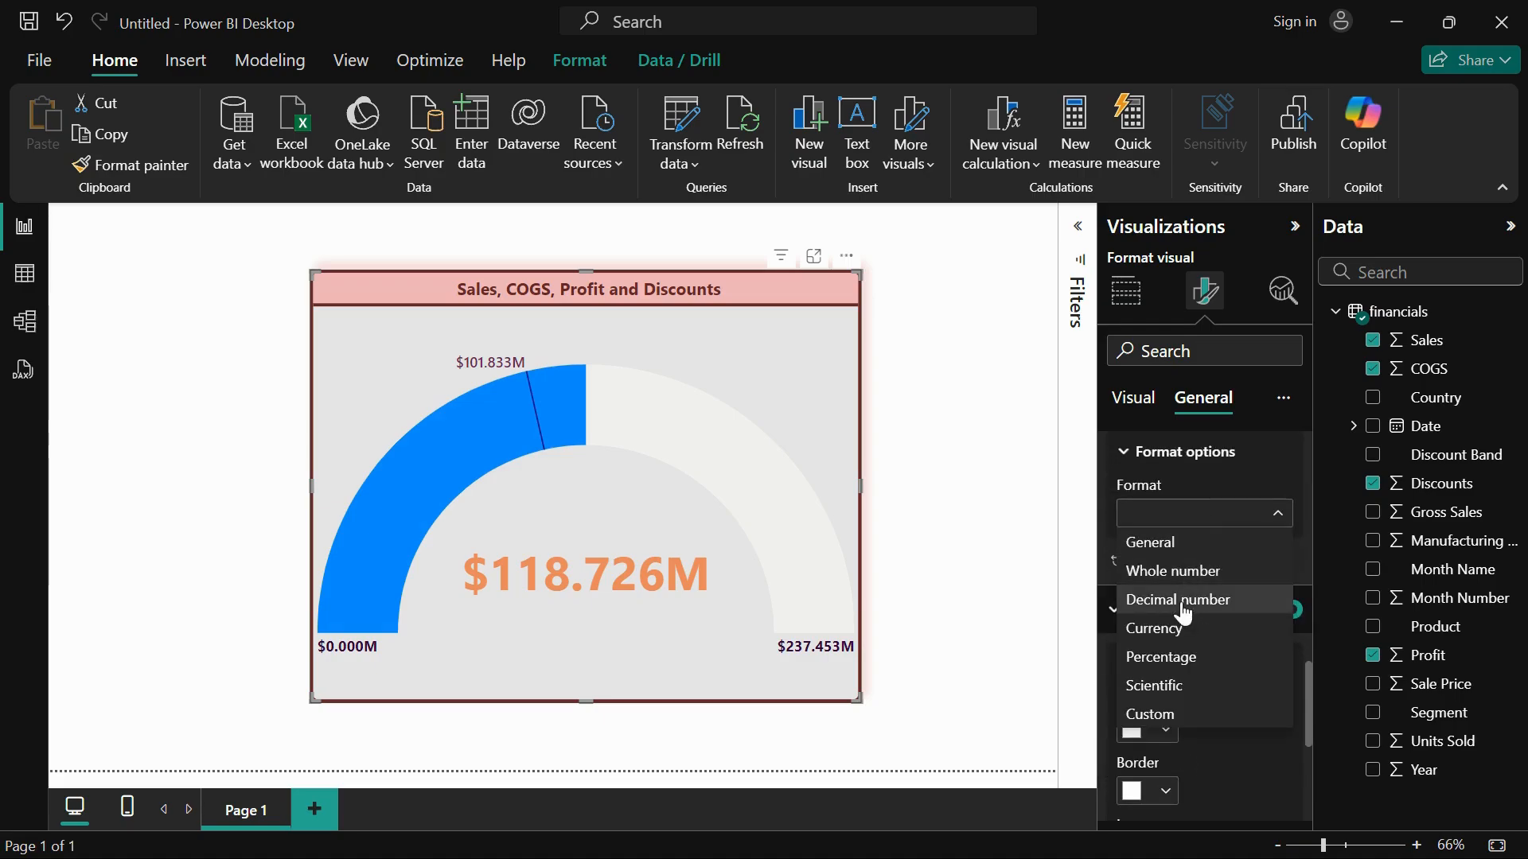
click(1173, 626)
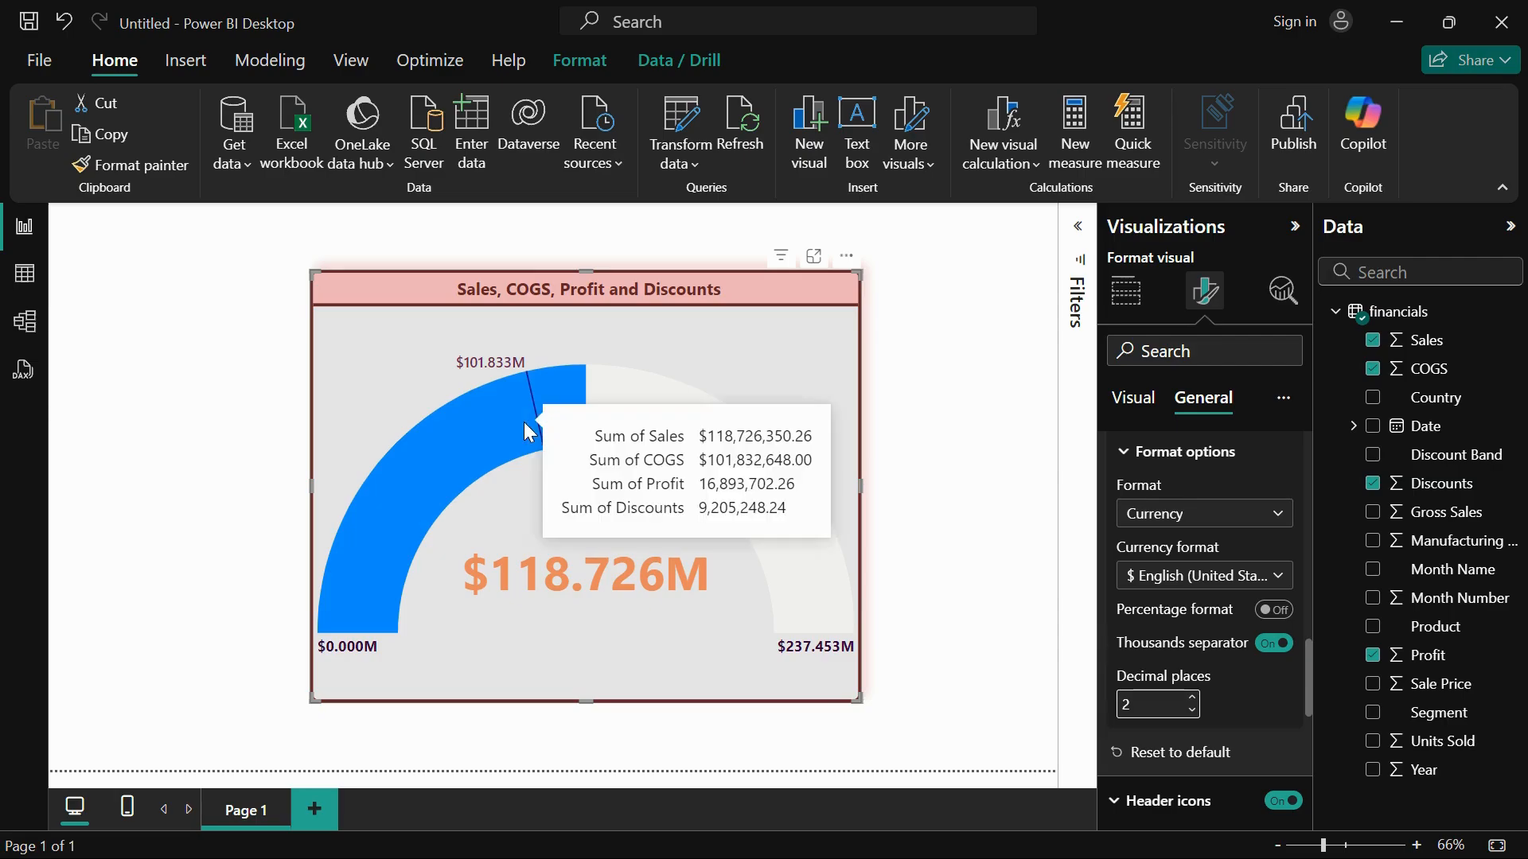
Turn the gauge's header icons back on and set their background color to light red
scroll(1229, 782, down, 4)
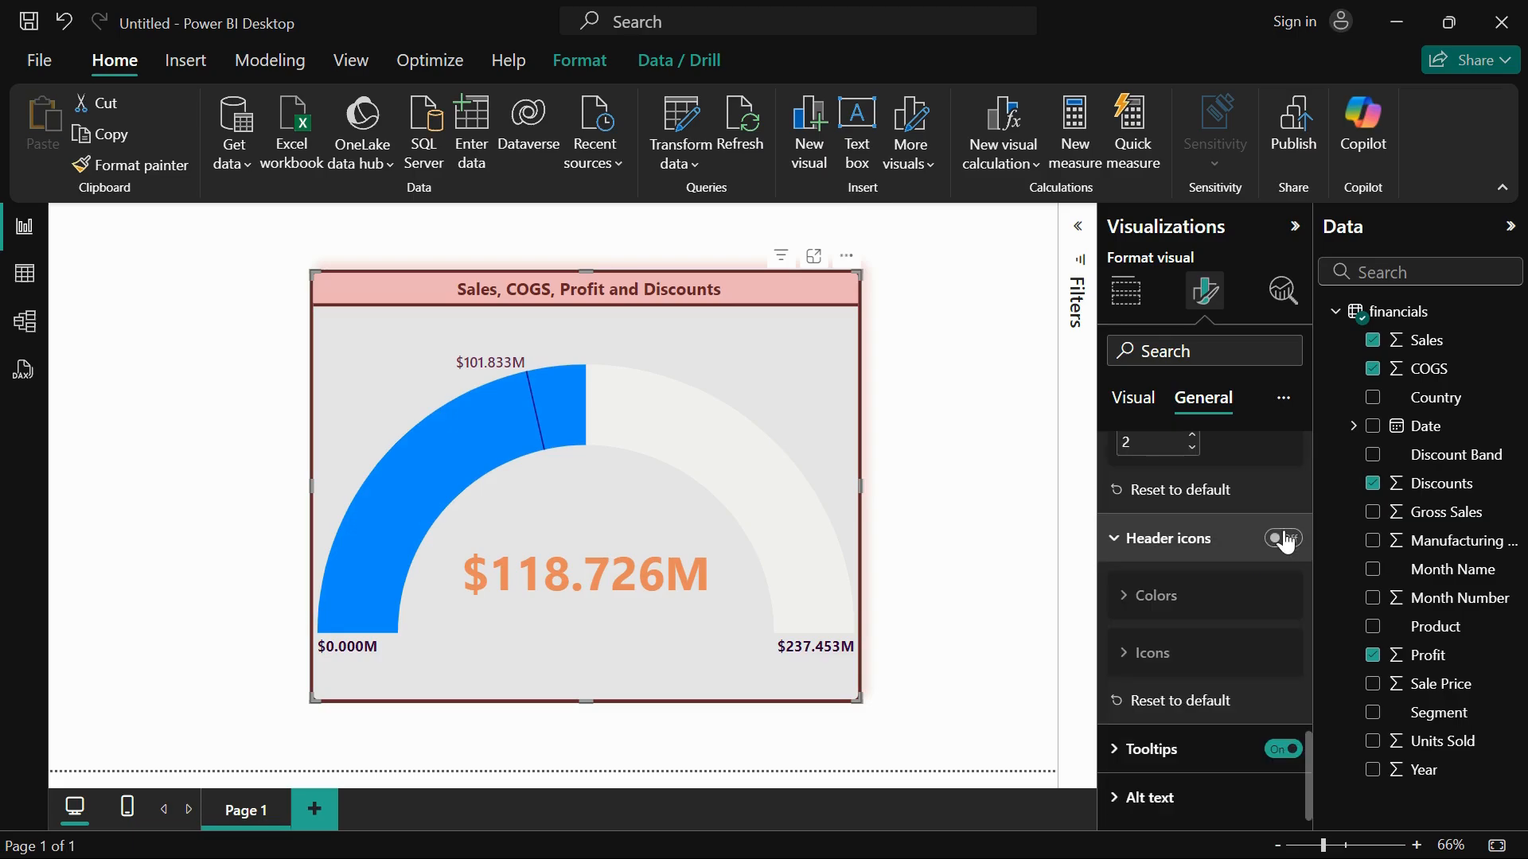
click(1283, 539)
scroll(1158, 681, down, 1)
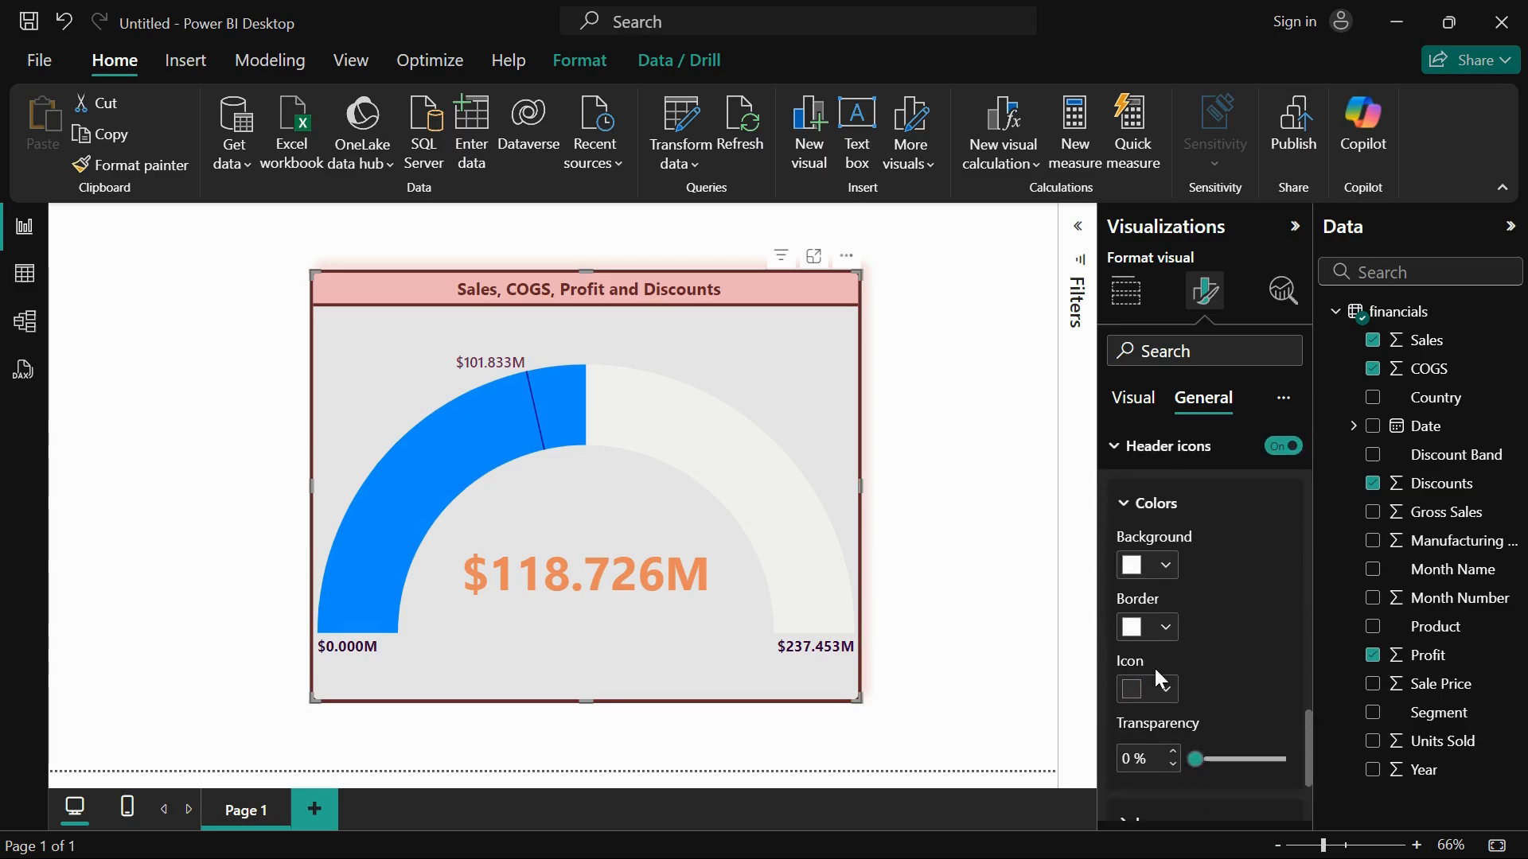
click(1167, 565)
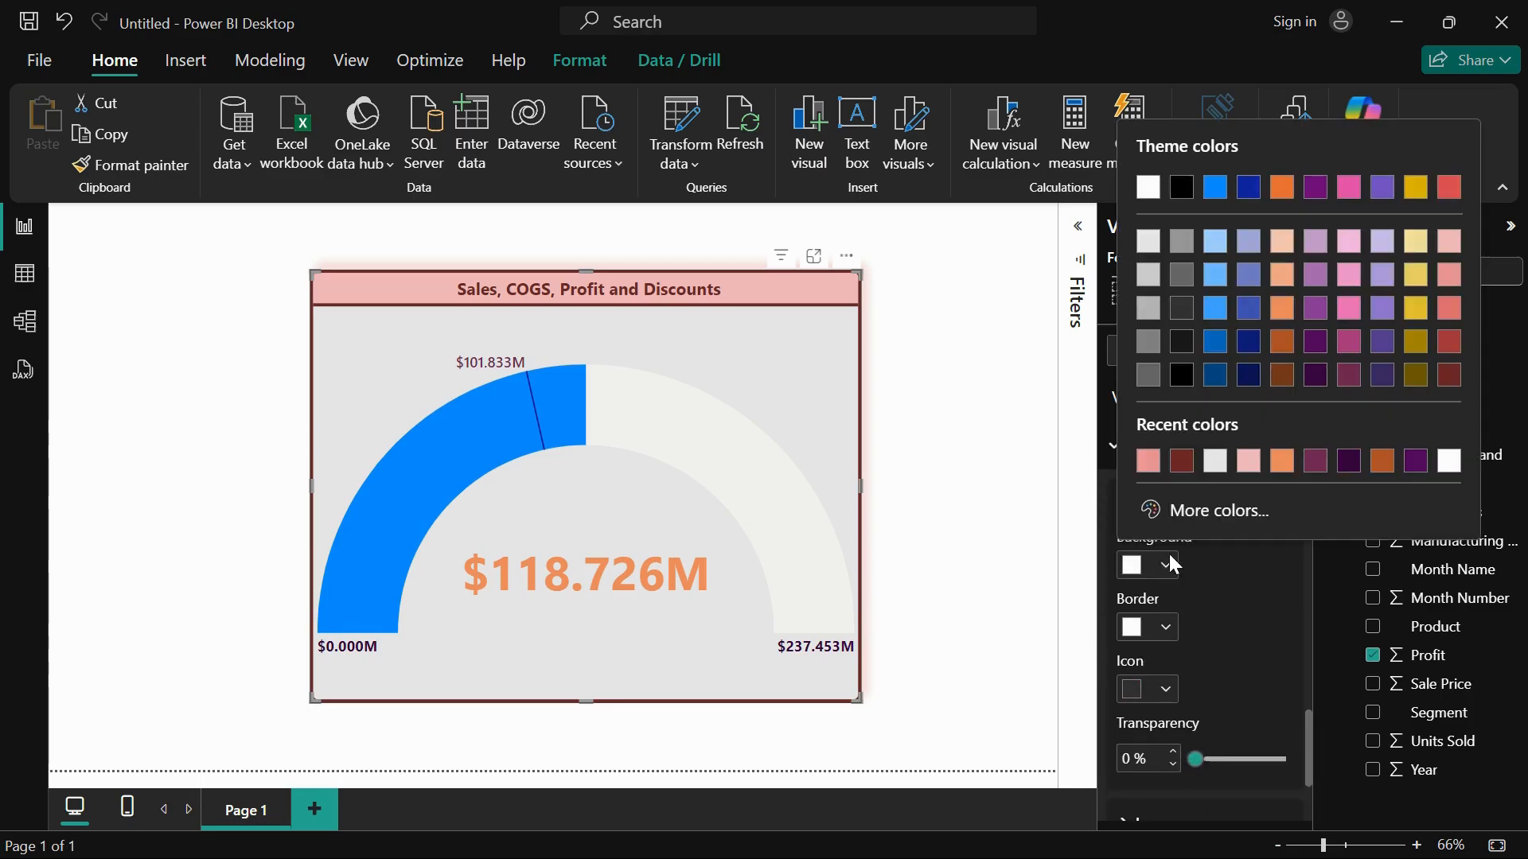
click(1446, 242)
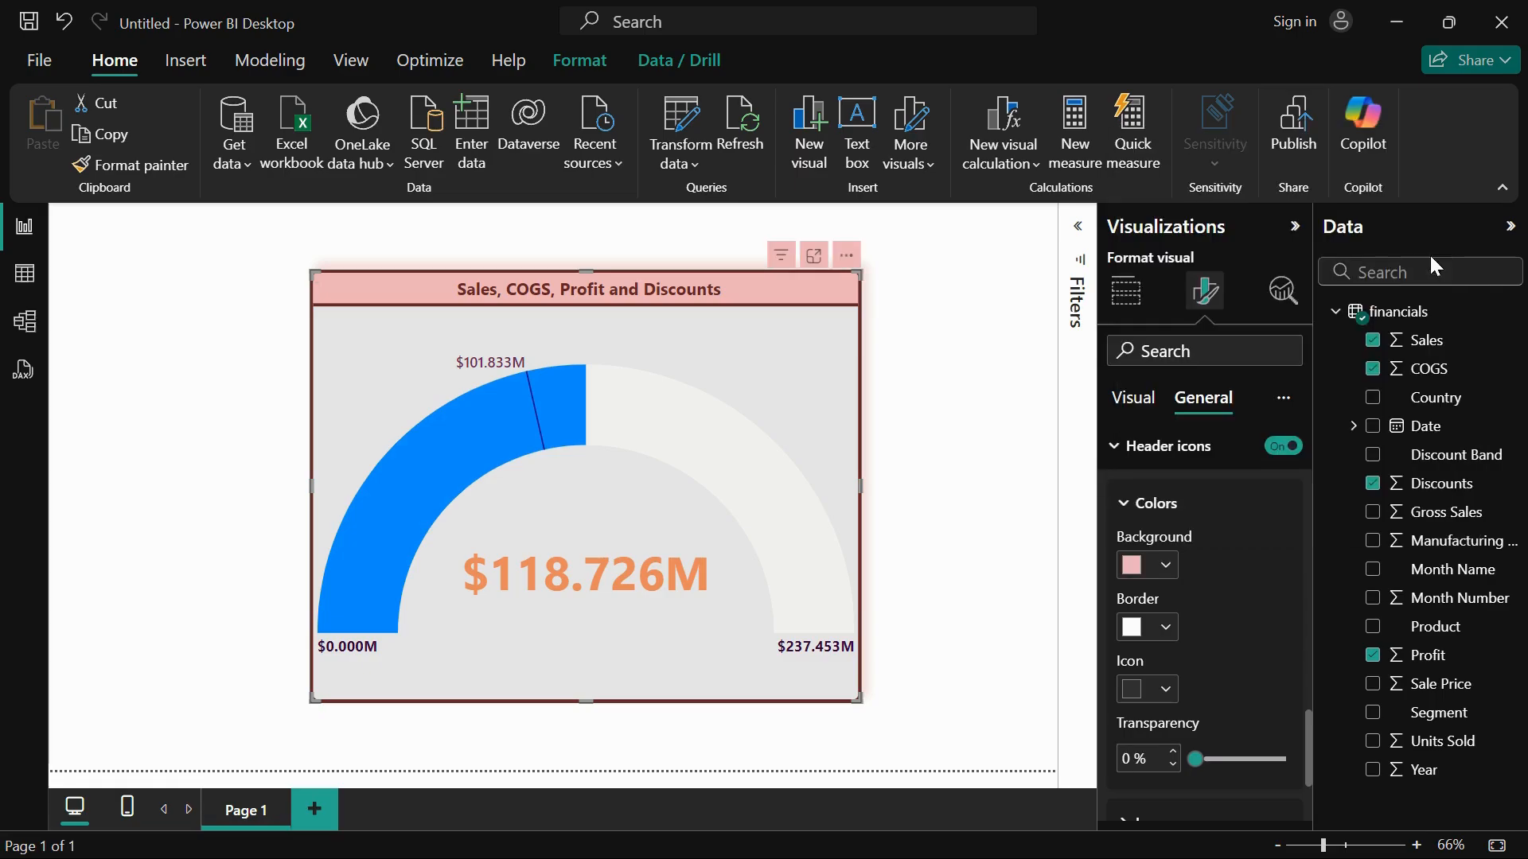
Set the header icons' border and icon colors to dark red (#6b2328) and their transparency to 16%
click(1162, 636)
click(1453, 437)
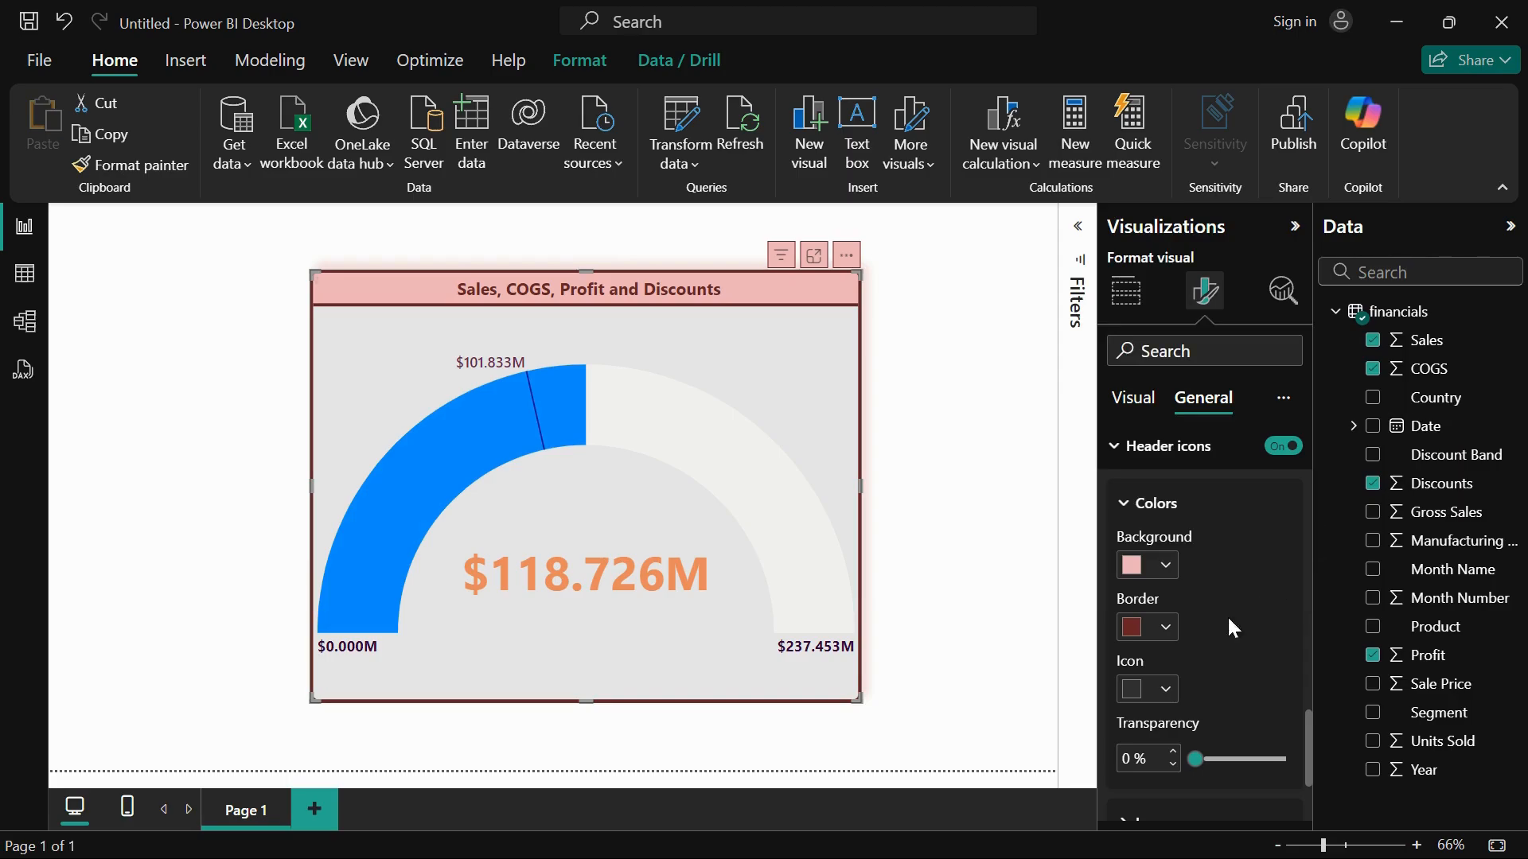
click(1167, 690)
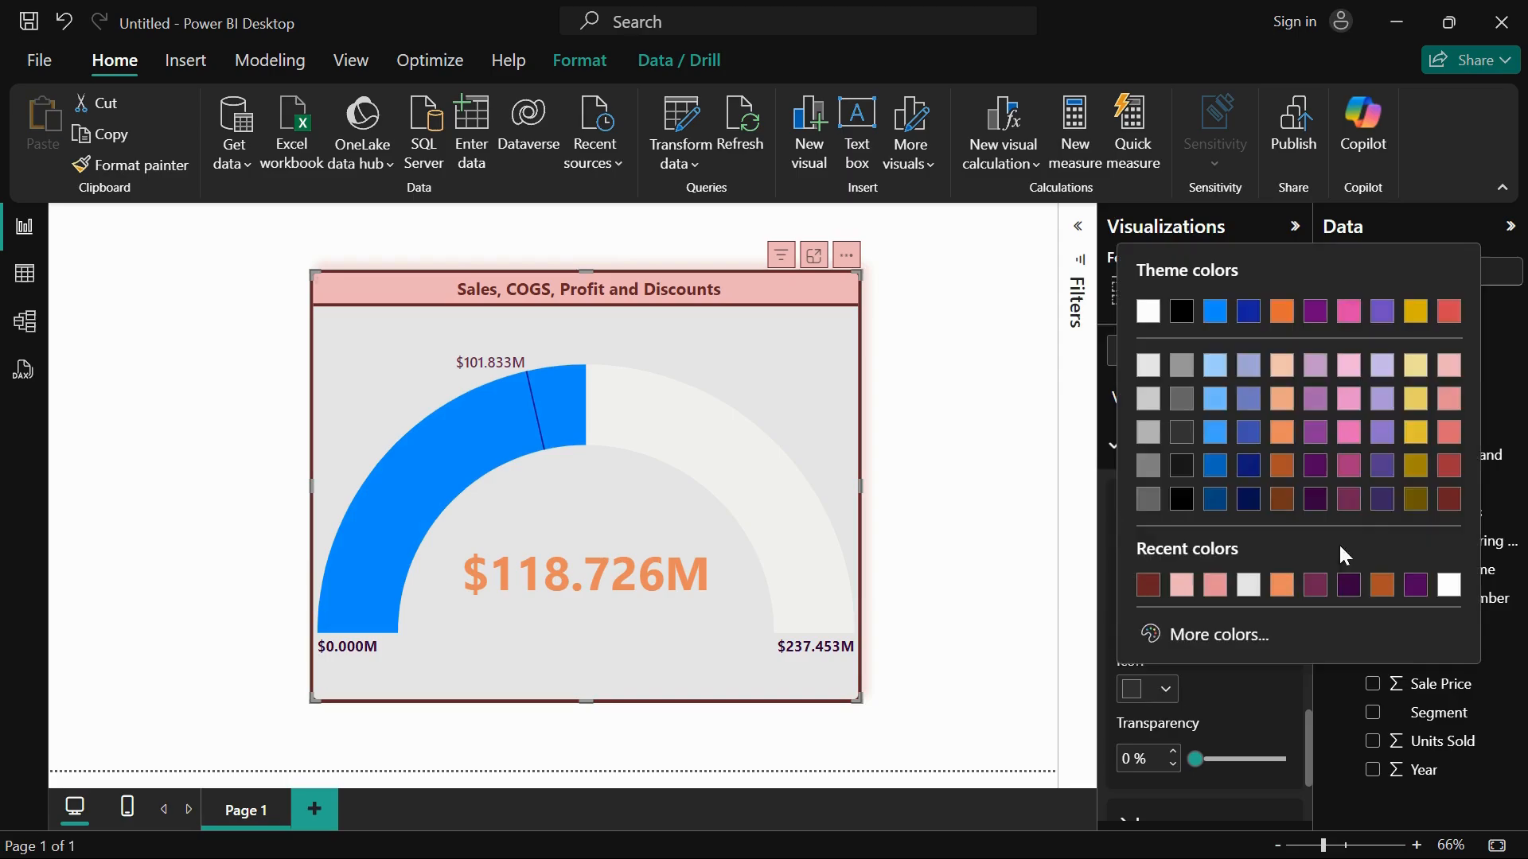
click(1451, 501)
scroll(1226, 629, down, 2)
drag(1186, 587, 1210, 590)
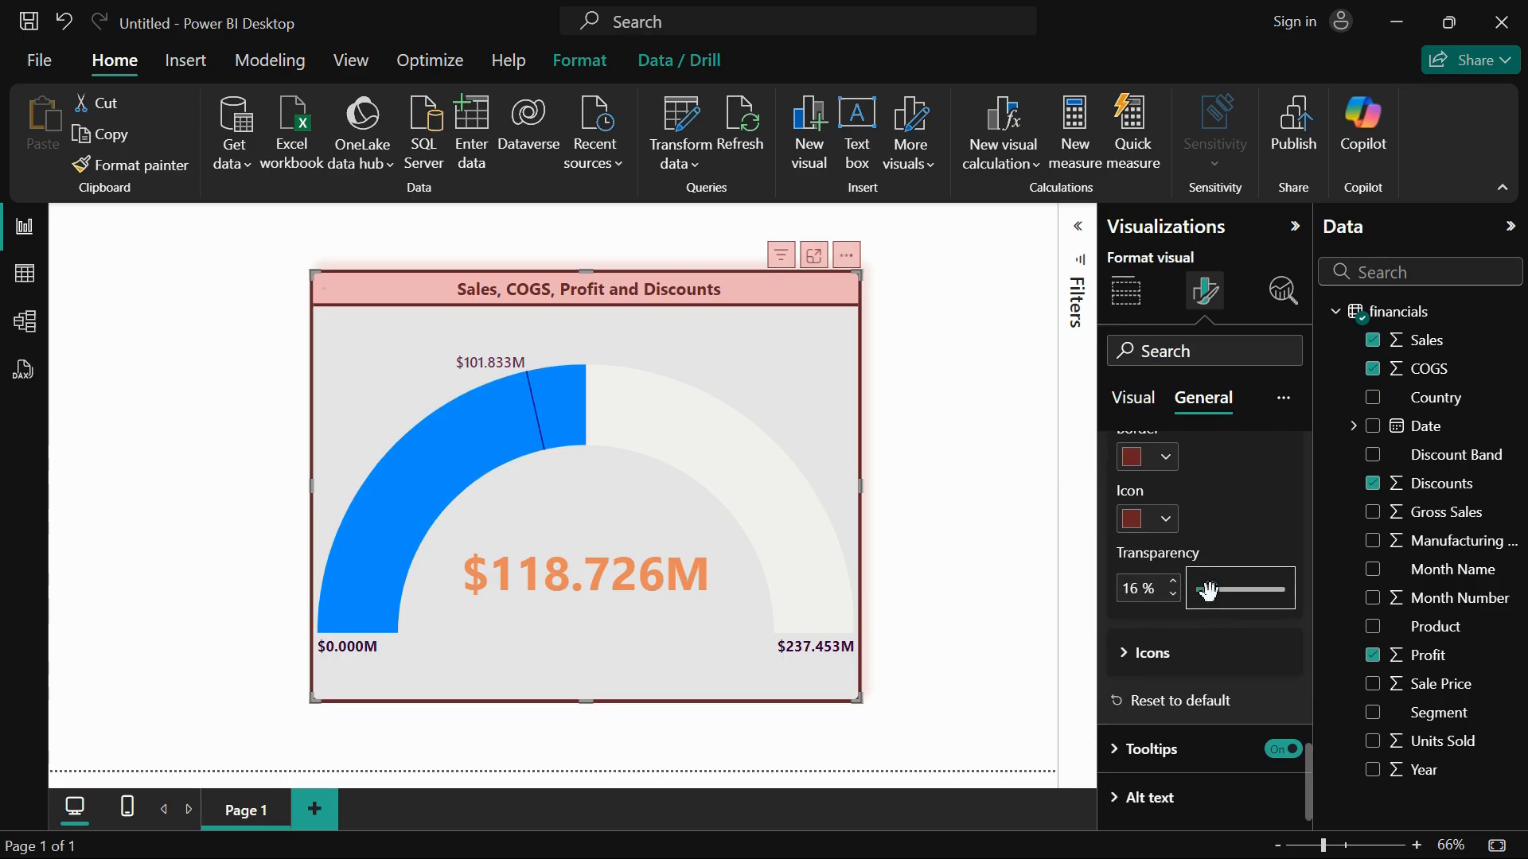
Review the header icon visibility options and set the gauge's tooltip text font to Segoe UI Semibold
click(1158, 659)
scroll(1224, 666, down, 3)
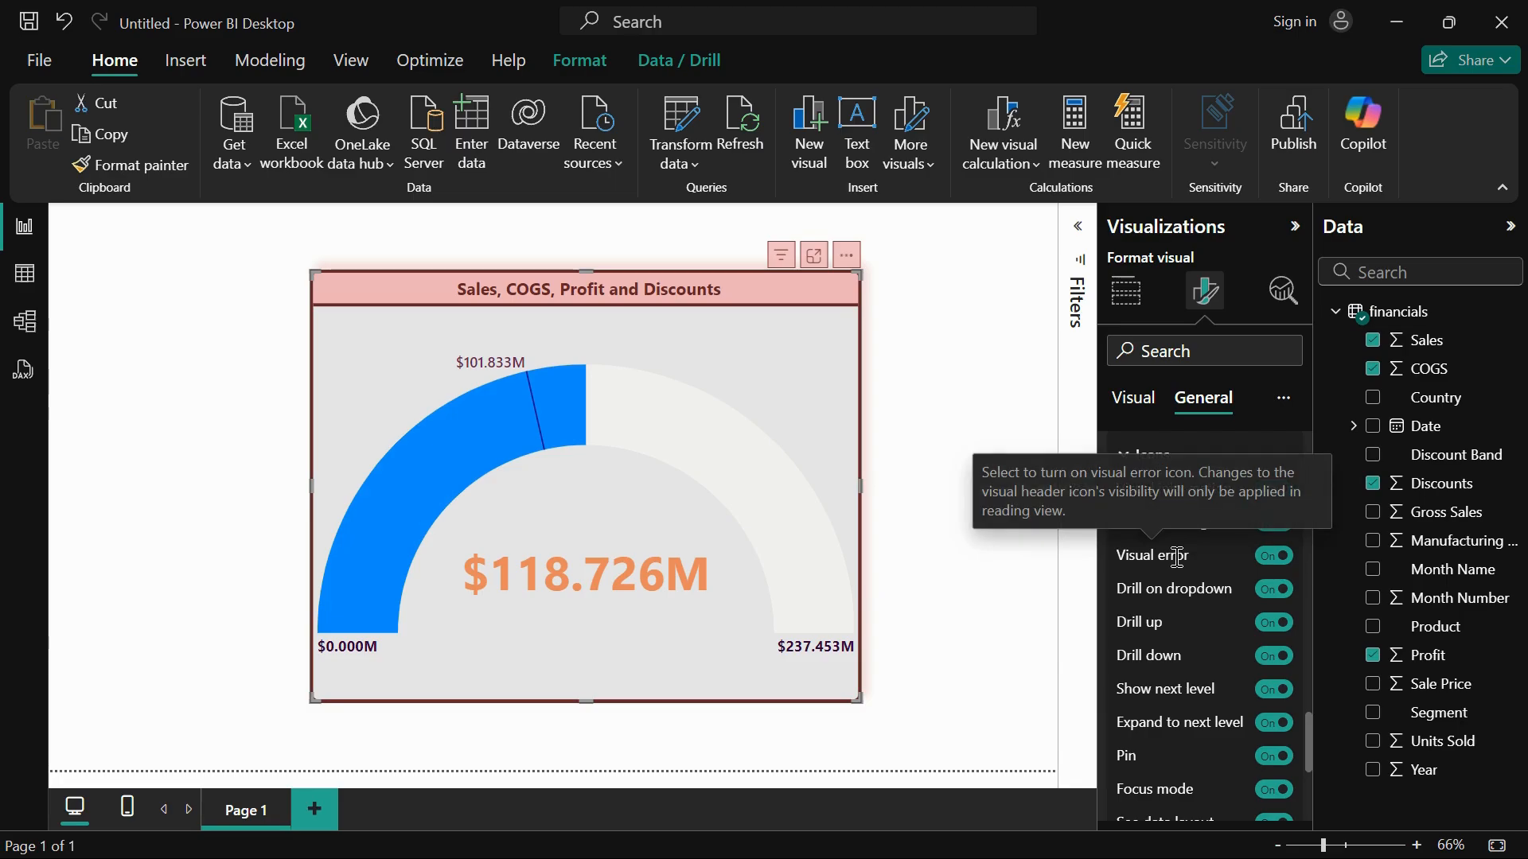
scroll(1160, 687, down, 4)
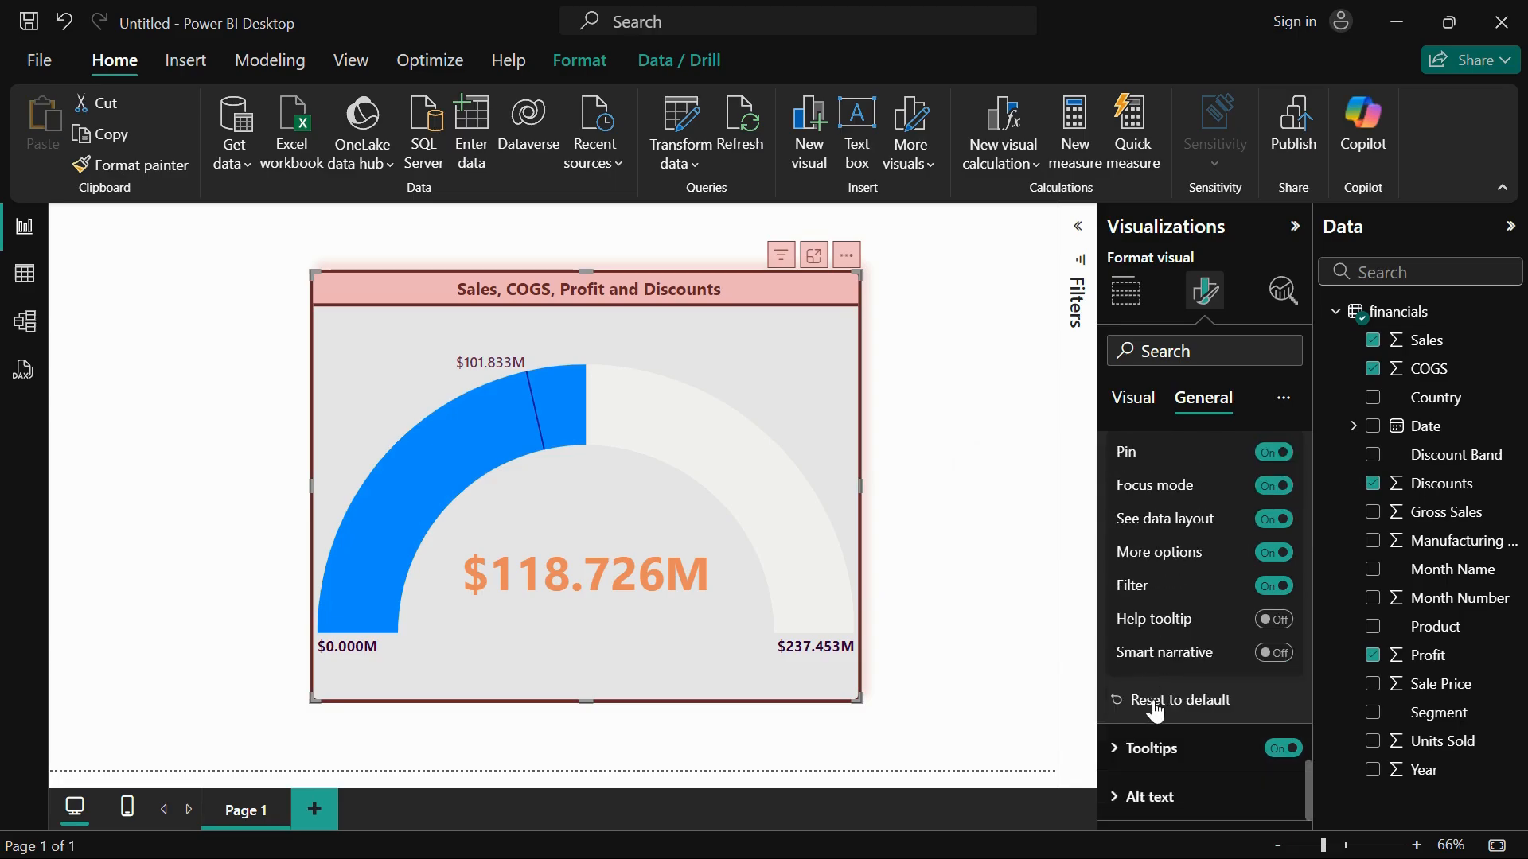
click(1139, 756)
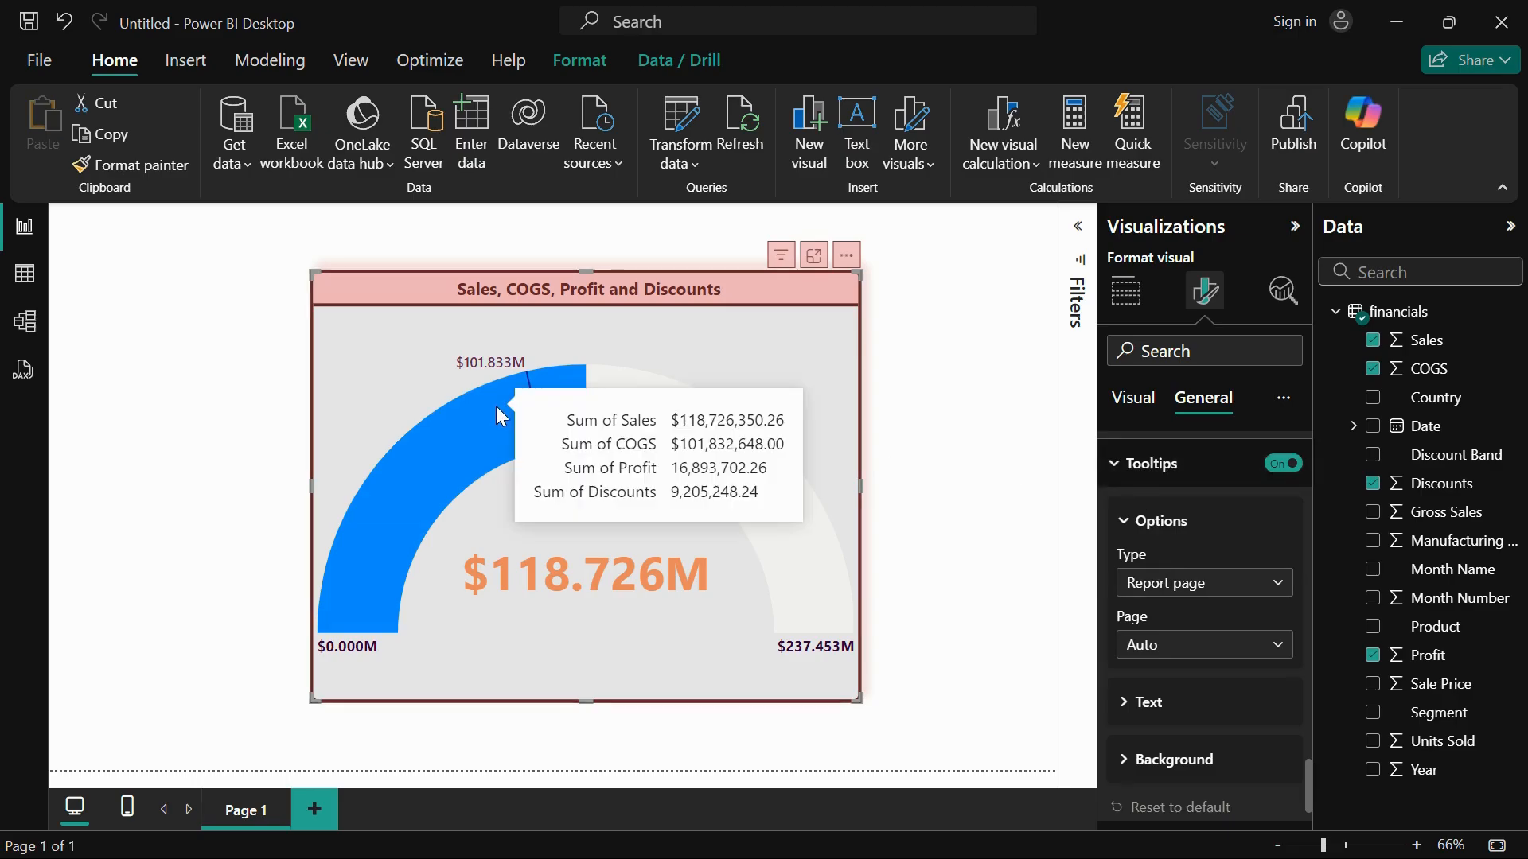
click(1149, 702)
scroll(1166, 714, down, 3)
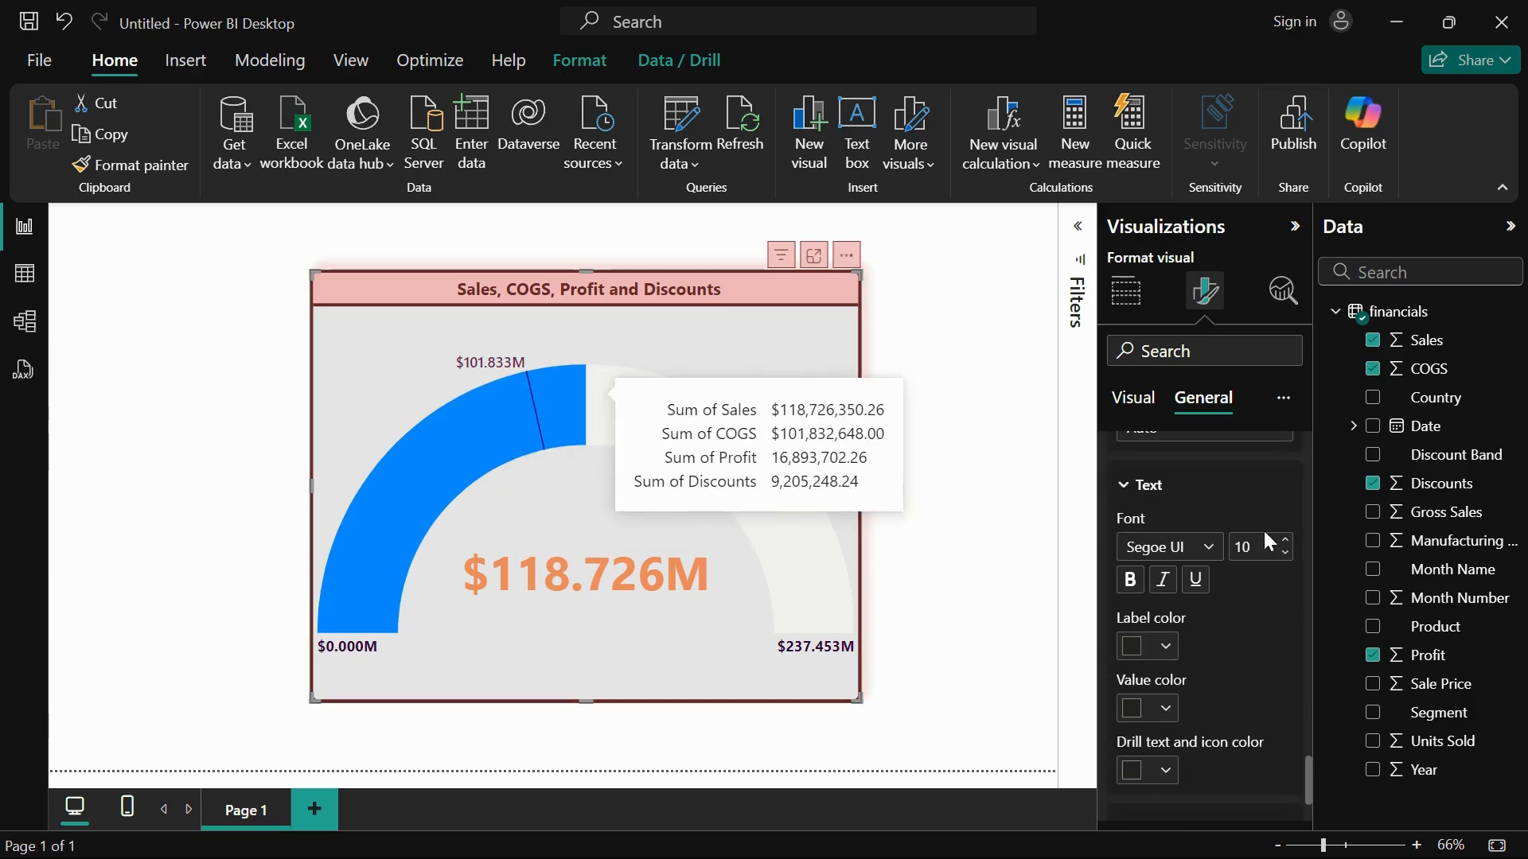
click(1186, 549)
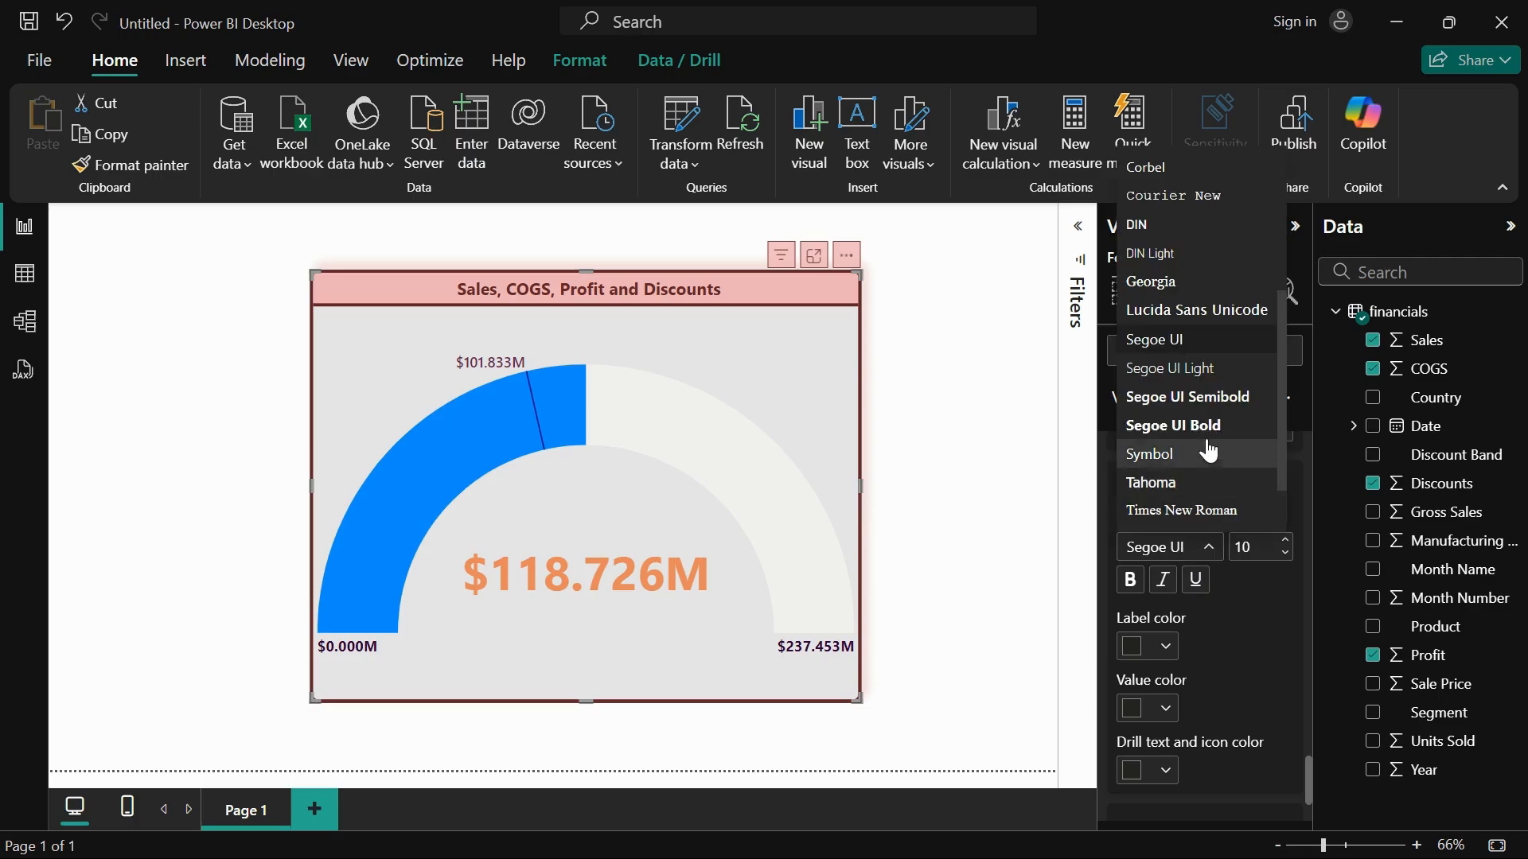
click(1202, 395)
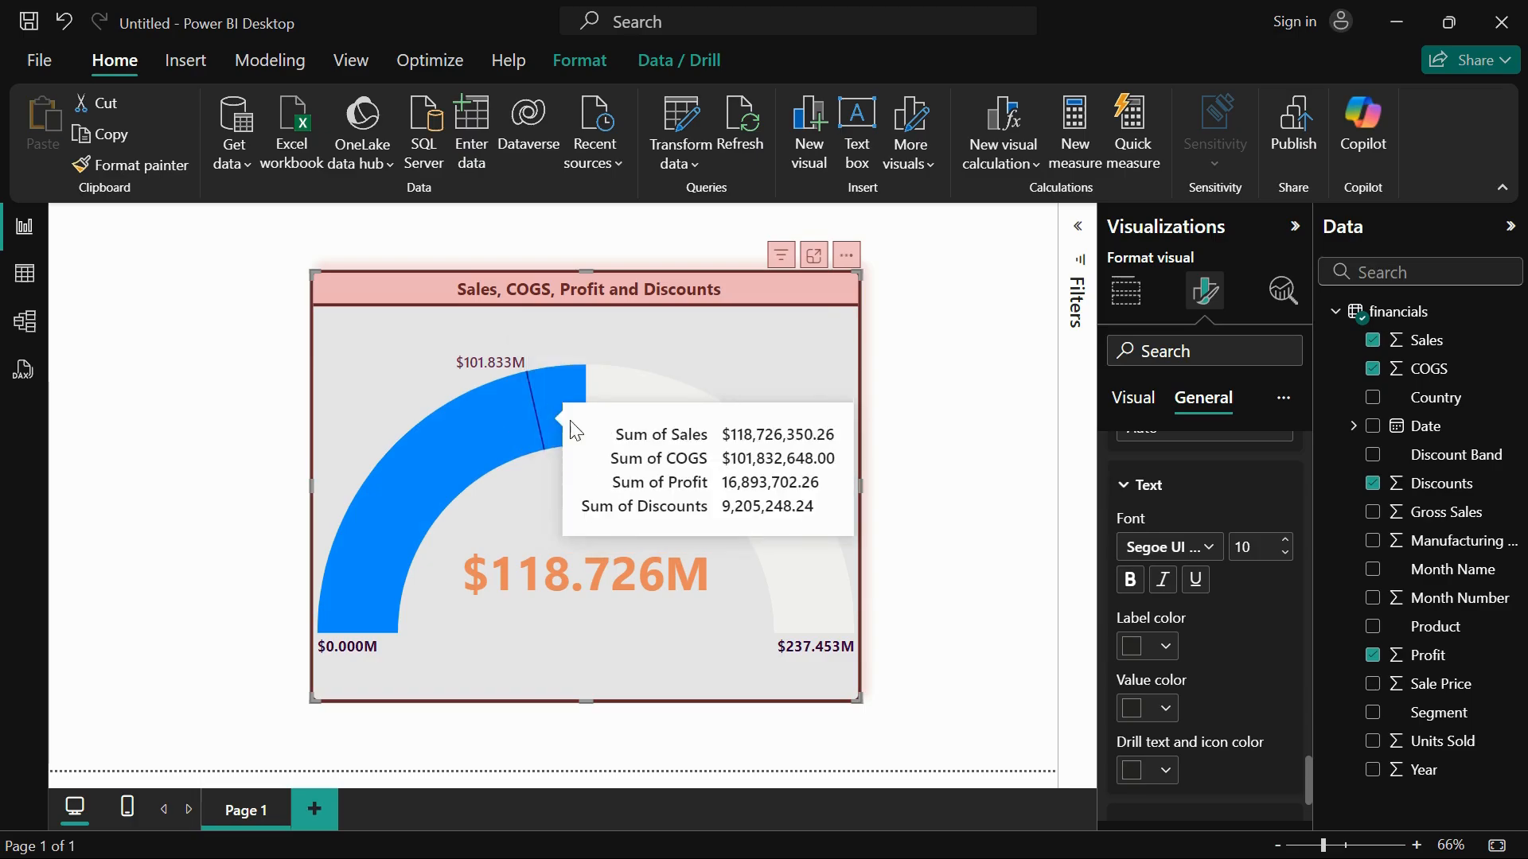
Color the tooltip's labels dark red and its values a lighter salmon red
click(1160, 646)
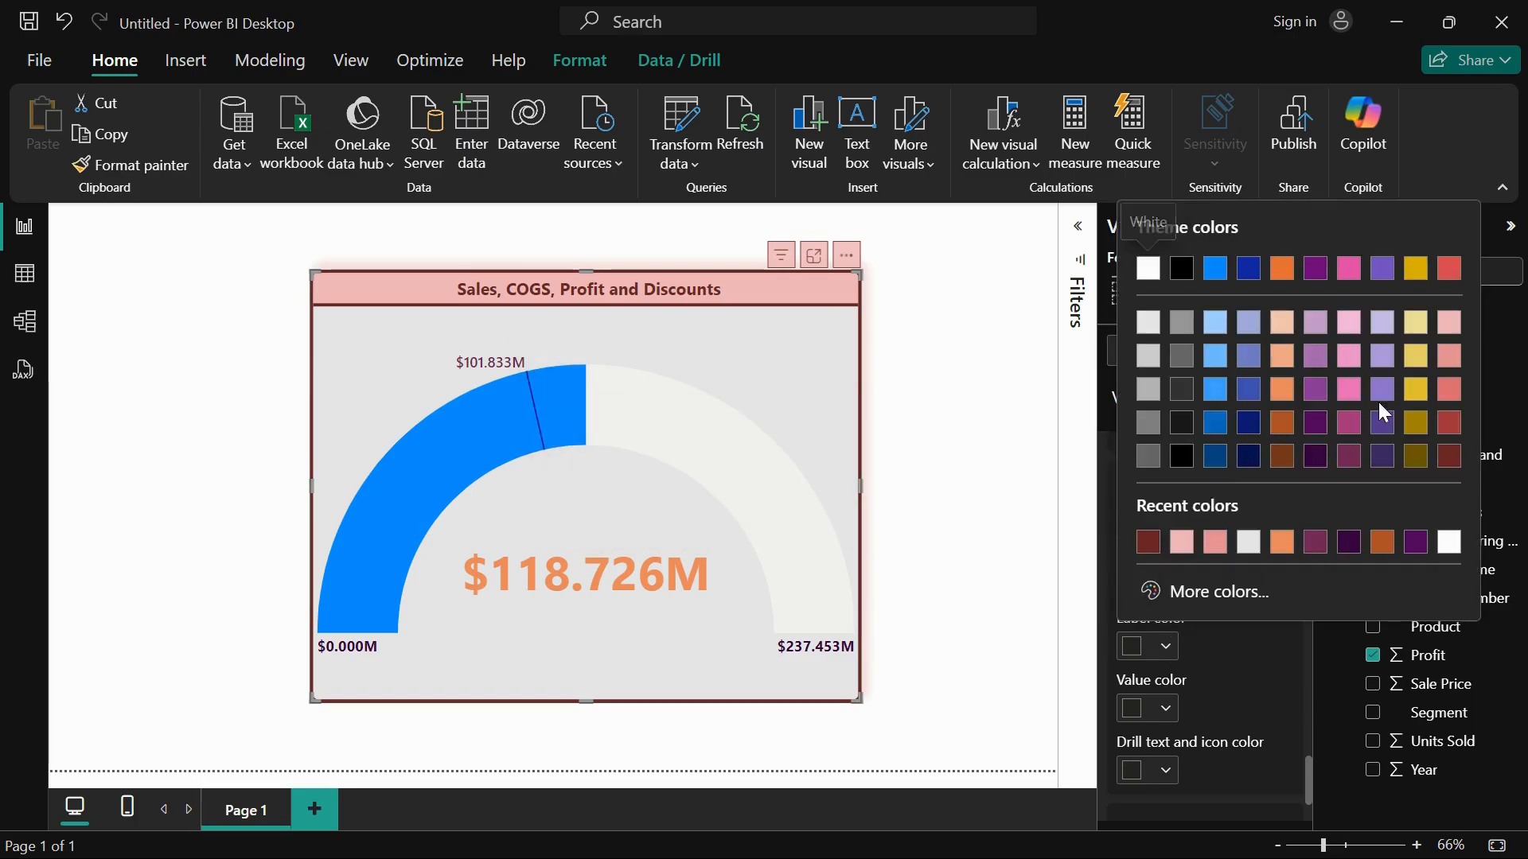
click(1455, 456)
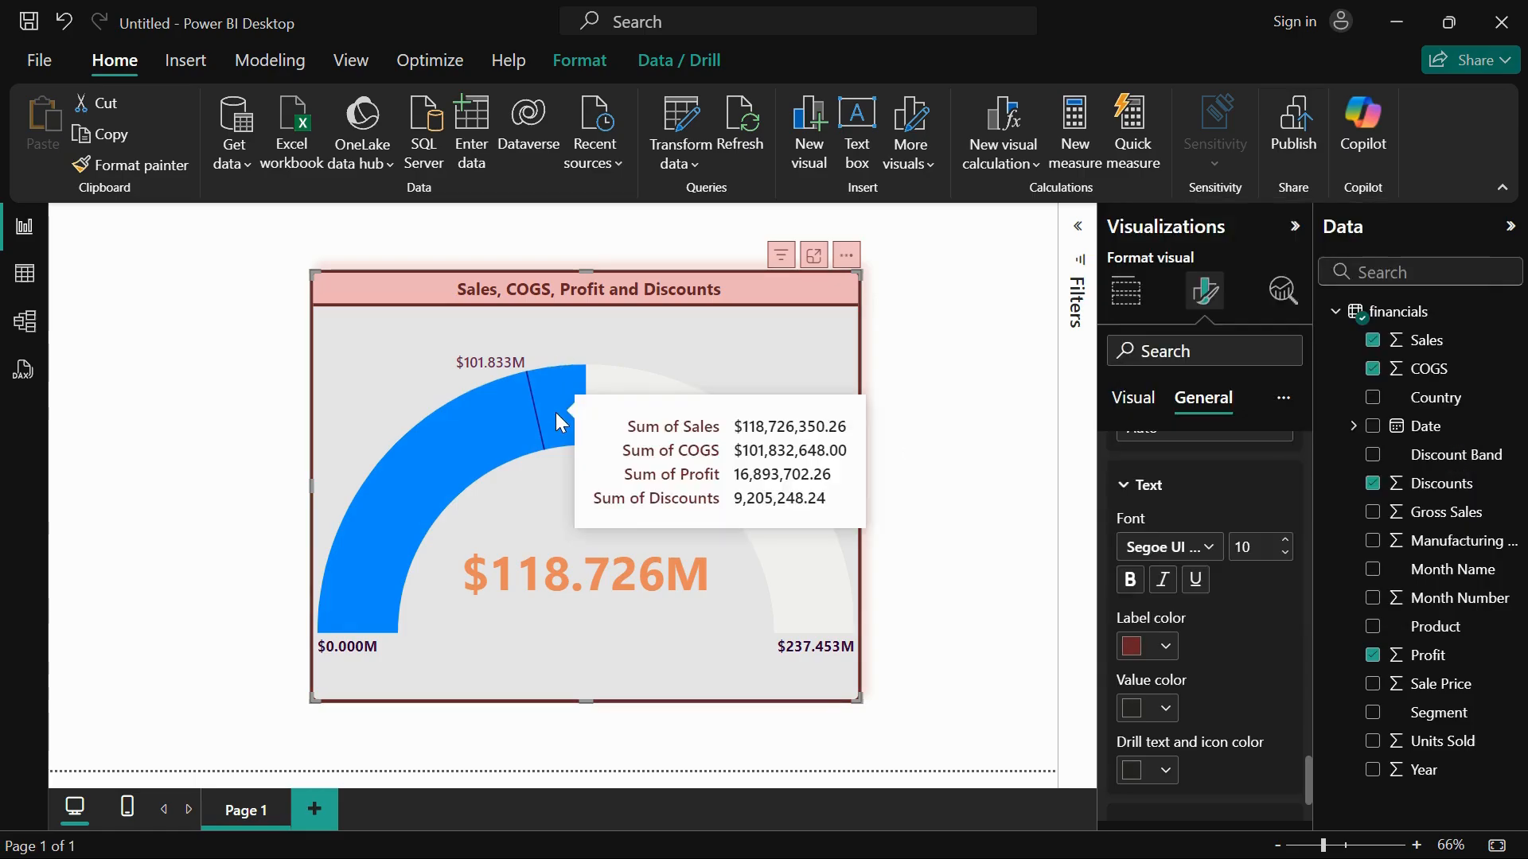
click(1166, 709)
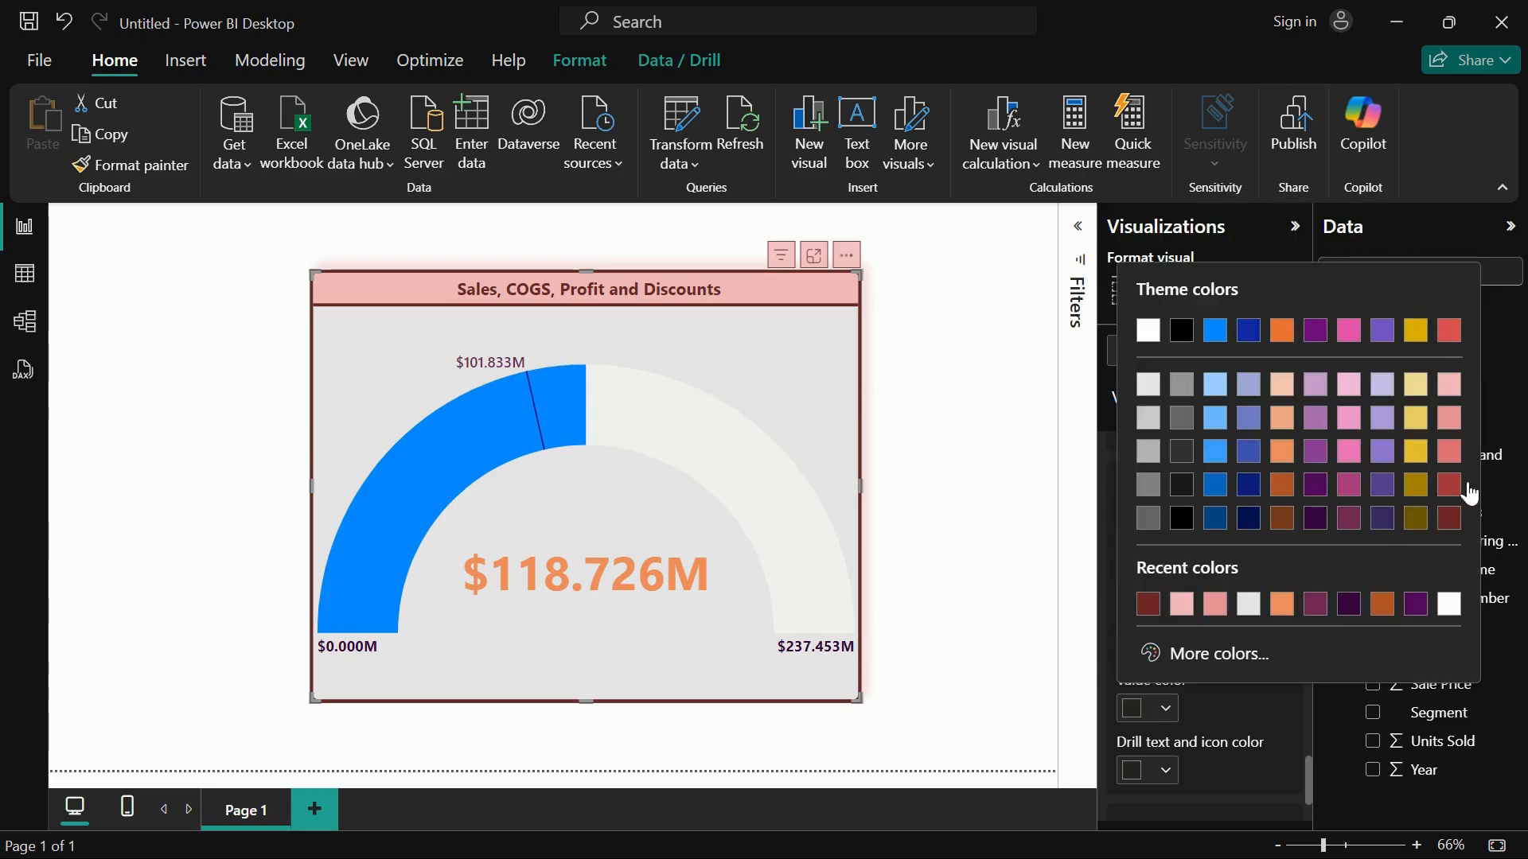
click(1452, 451)
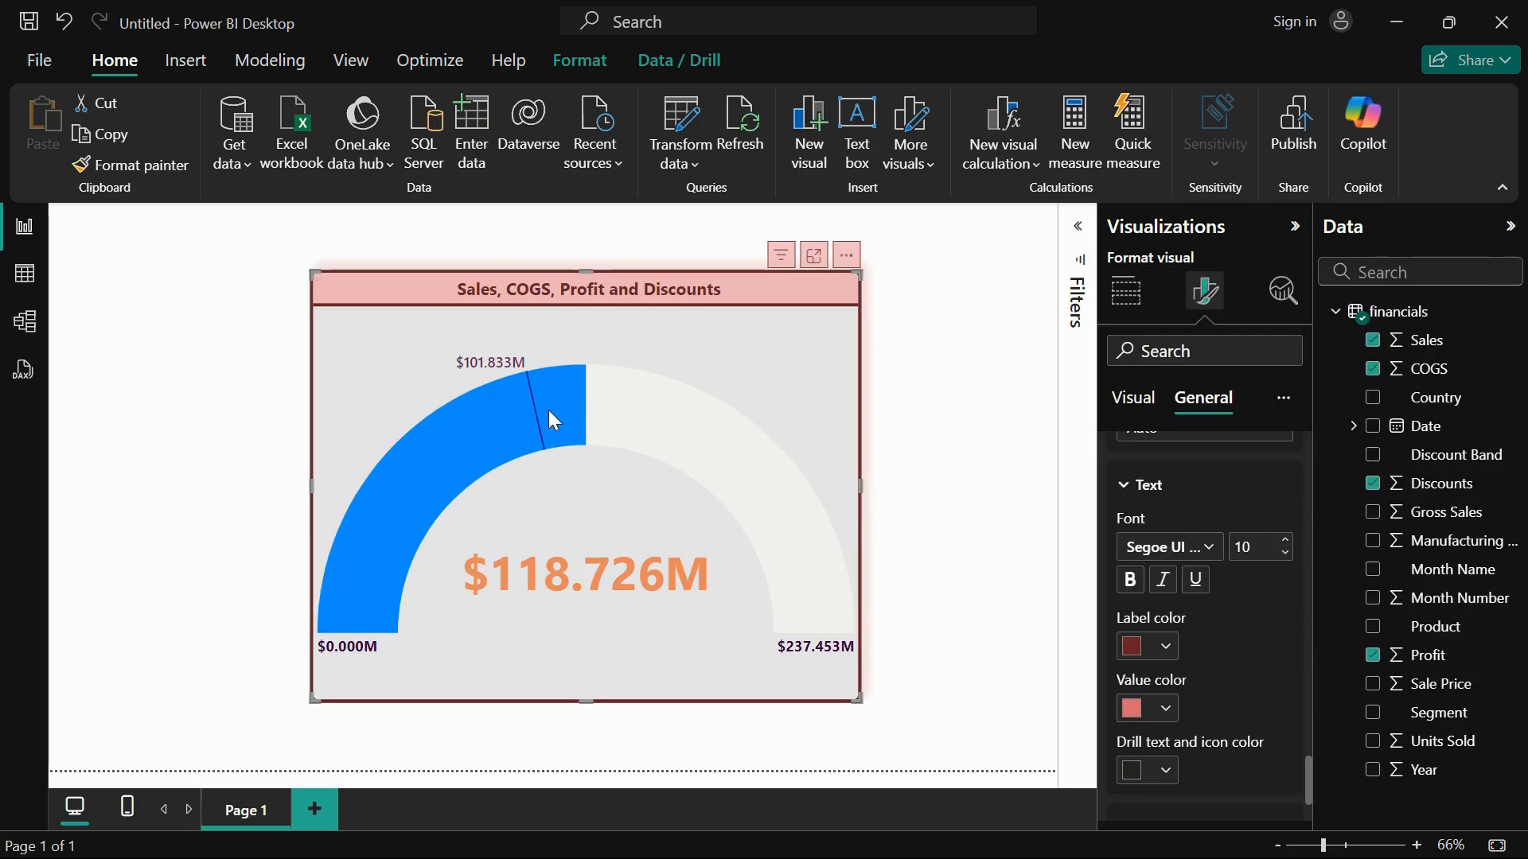
Set the tooltip's background color to light pink with 39% transparency
scroll(1194, 720, down, 2)
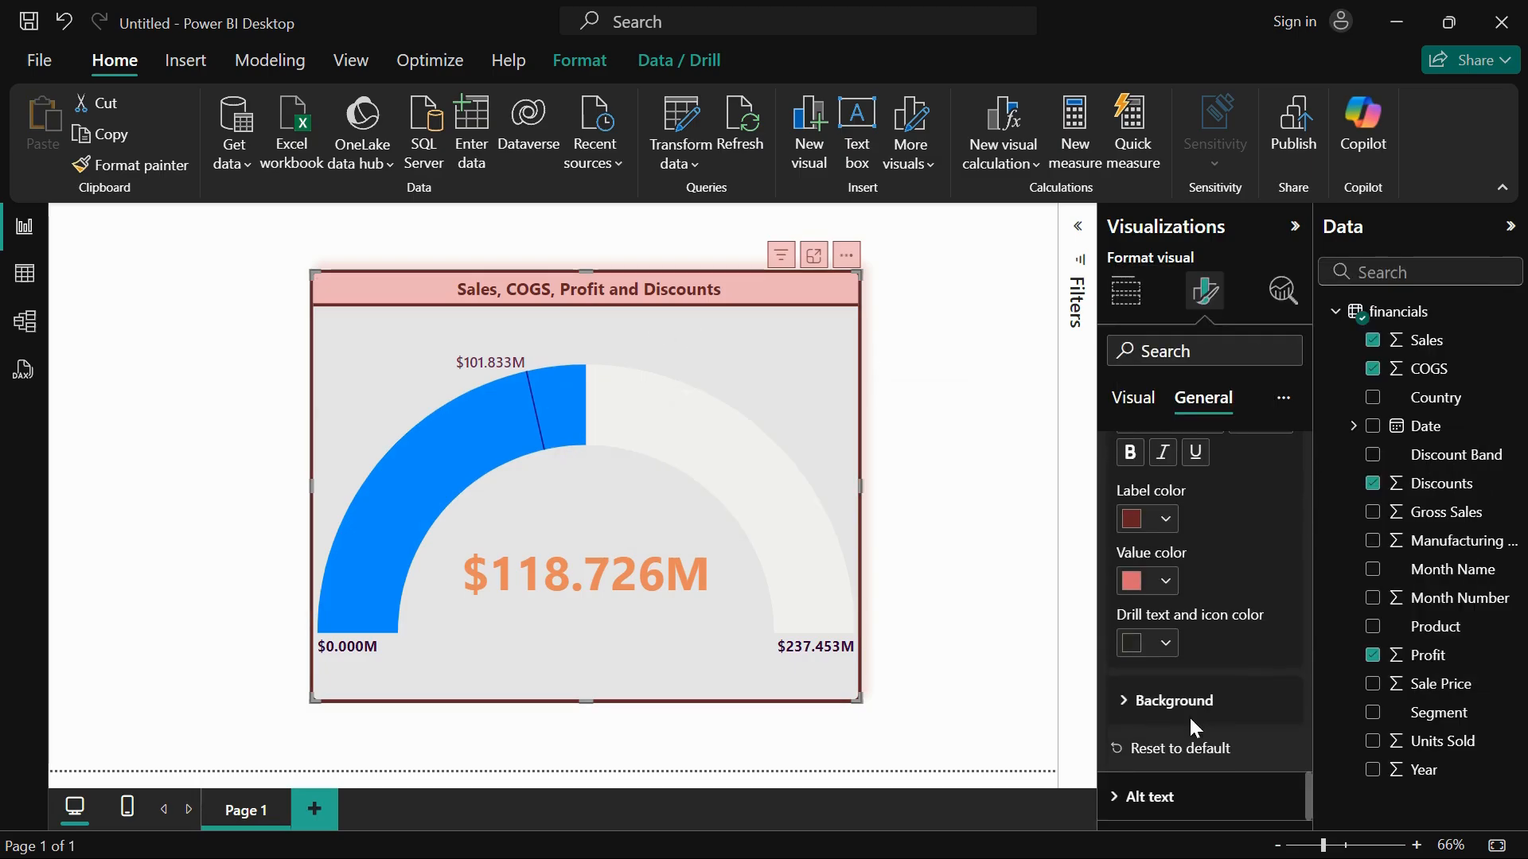
click(1192, 721)
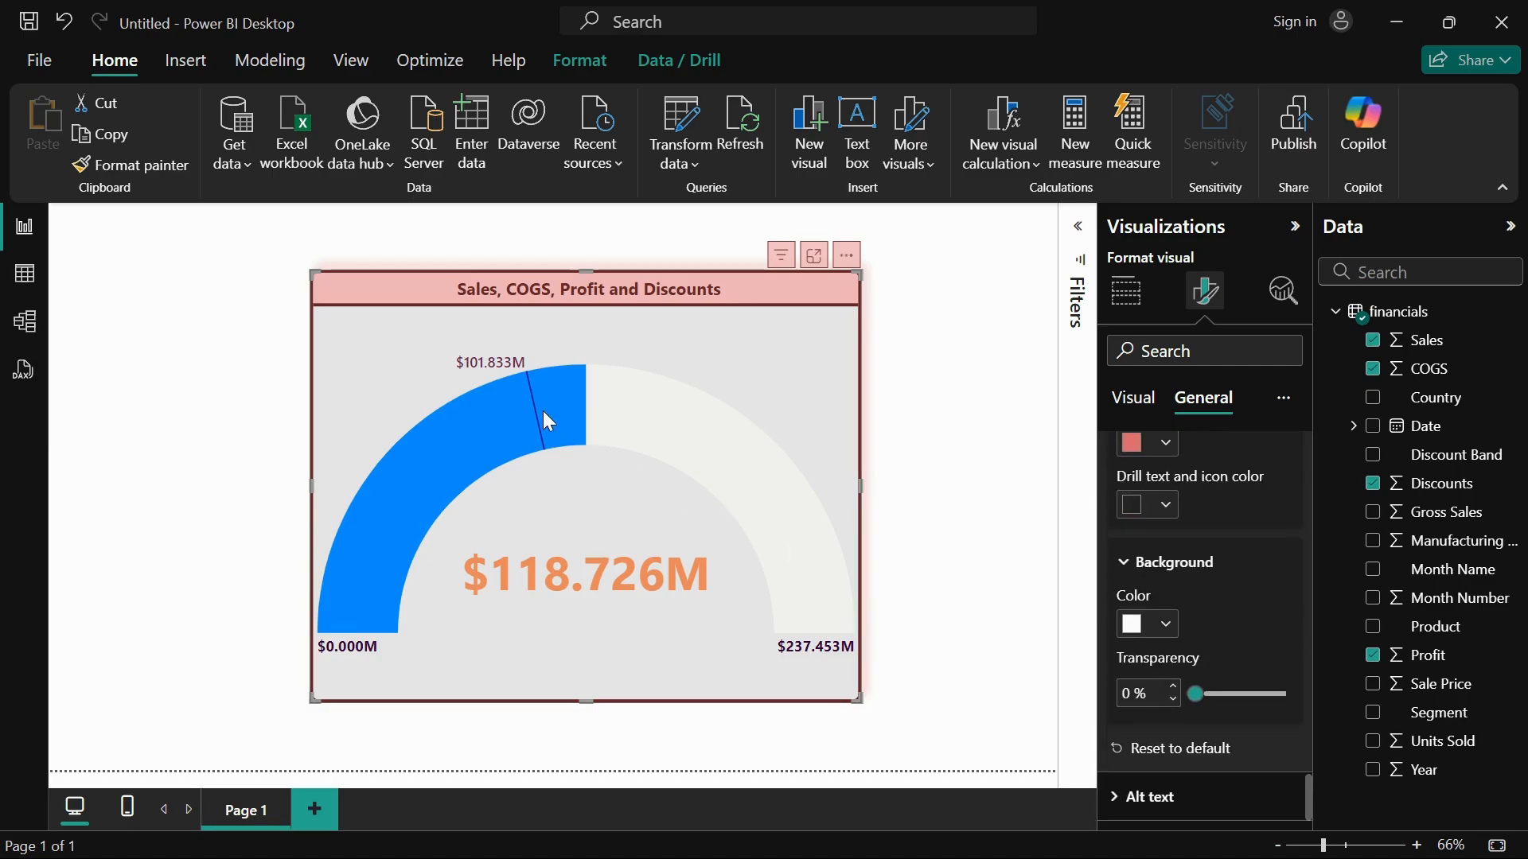
click(1167, 627)
click(1347, 250)
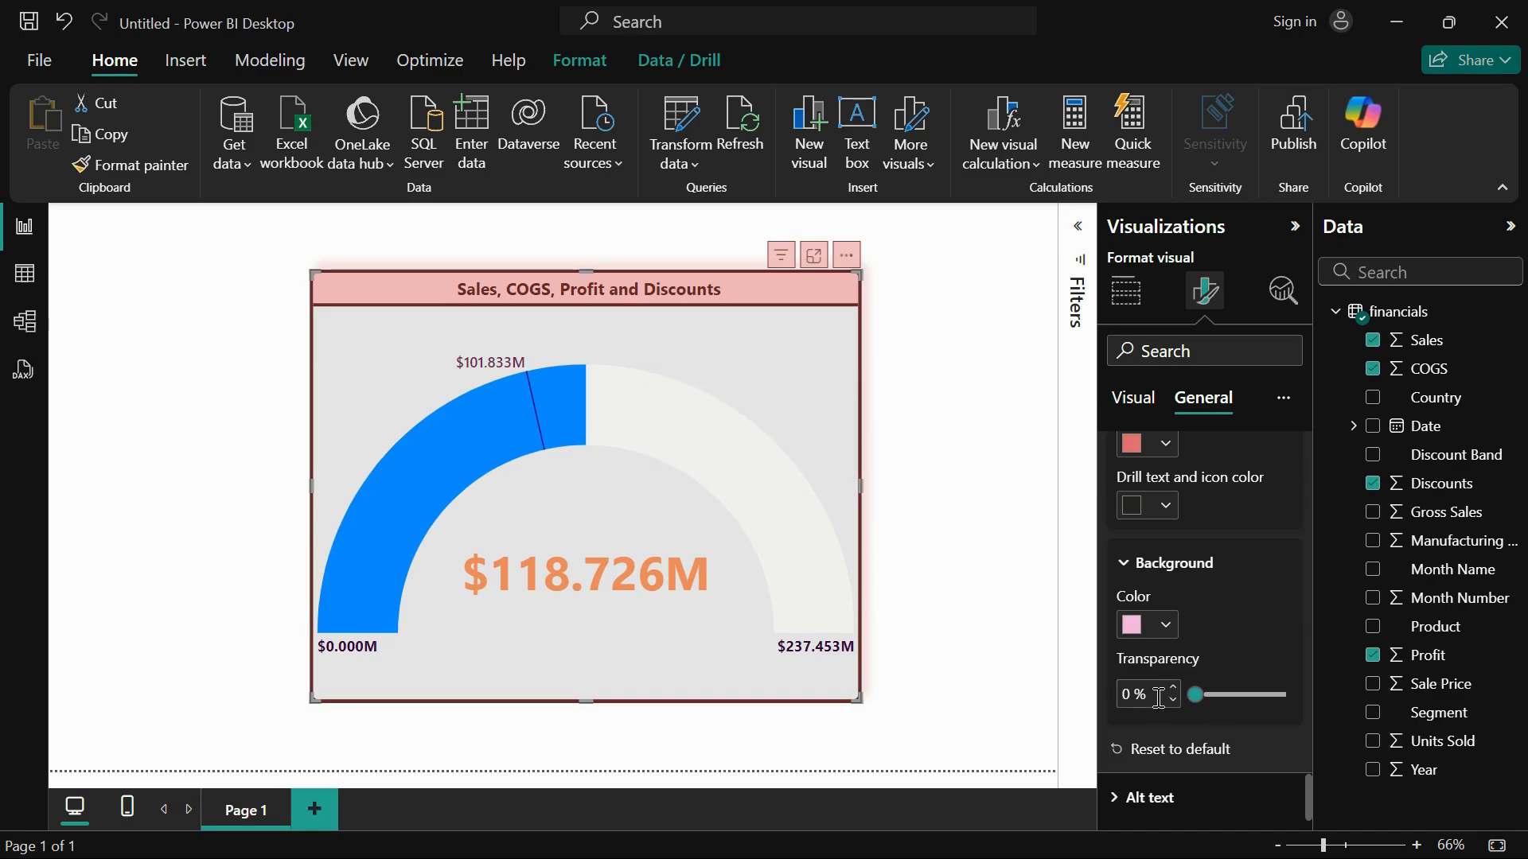
drag(1194, 694, 1230, 697)
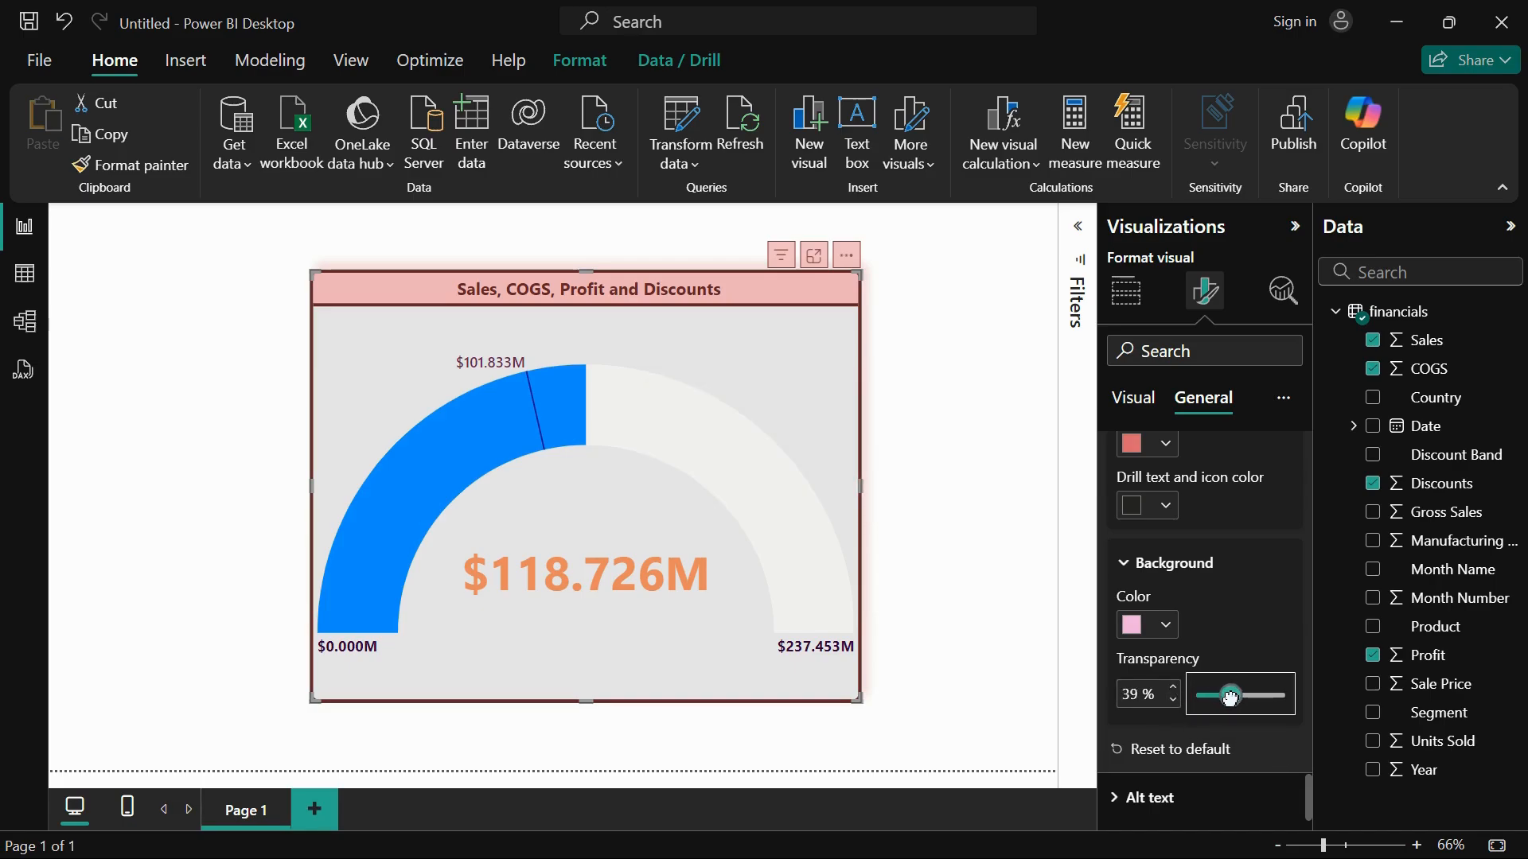